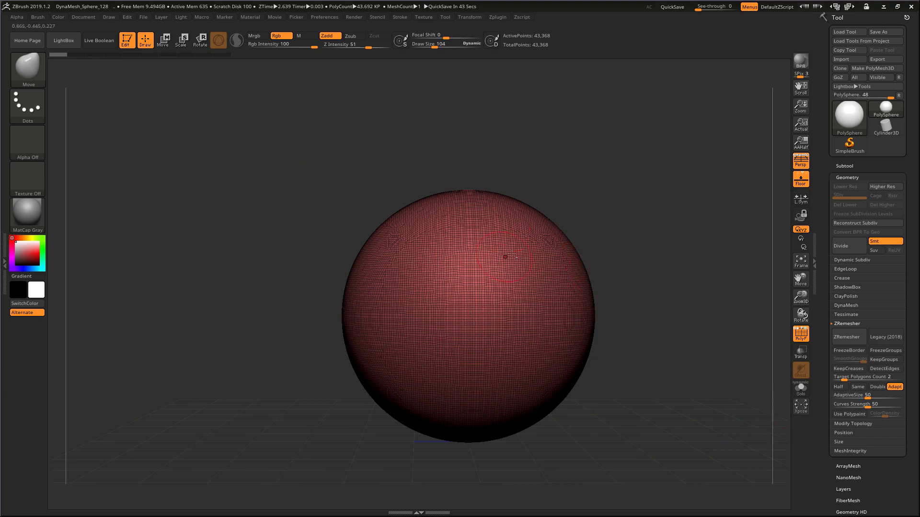
- Set the ZRemesher target polygon count to 2 in the sphere's geometry settings
left_click_drag(597, 265, 503, 126)
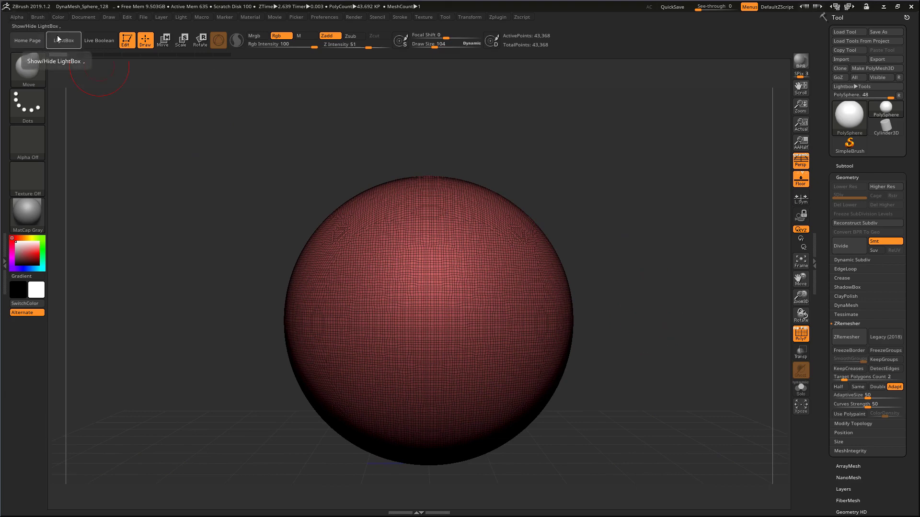
left_click(848, 178)
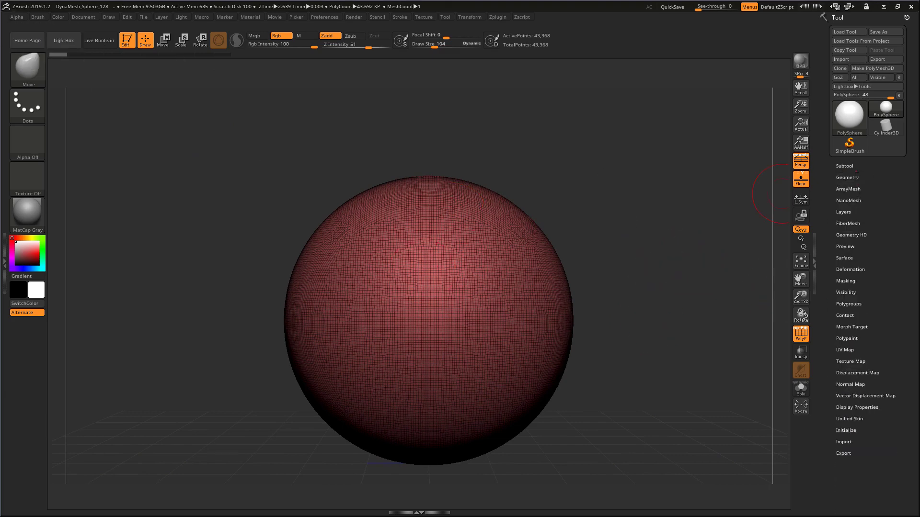
left_click(848, 177)
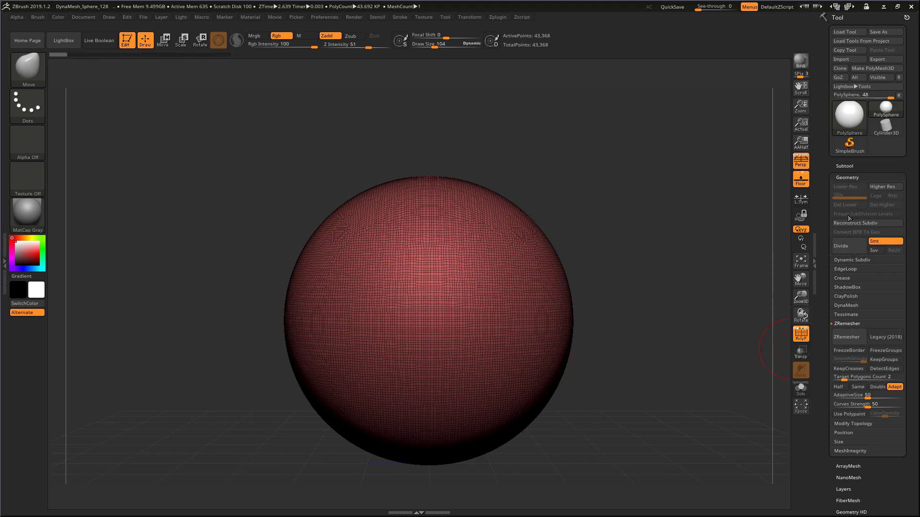
left_click(855, 377)
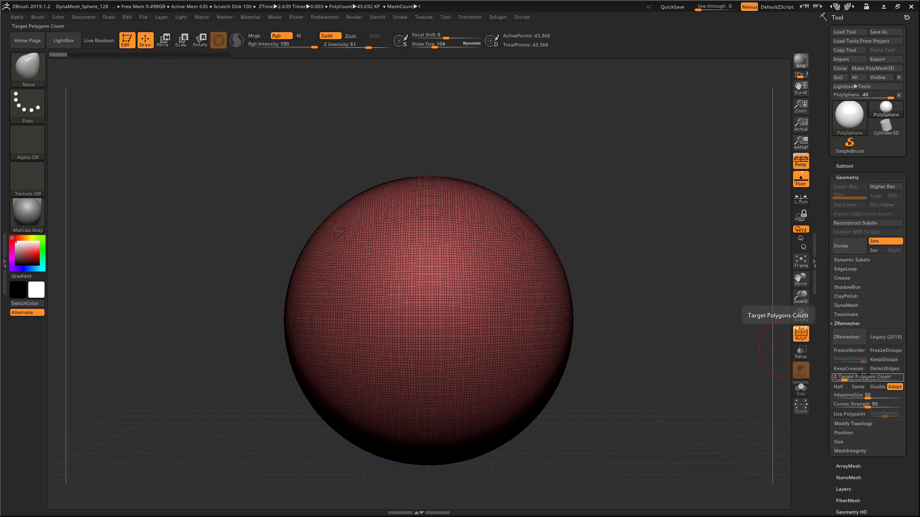
key("Return")
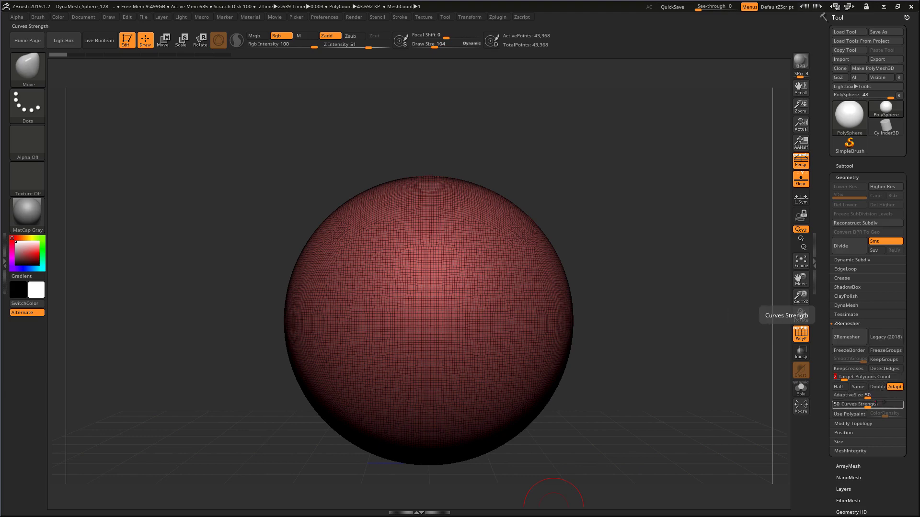
- Choose the ZRemesherGuides brush for drawing guide curves on the sphere
left_click_drag(670, 342, 690, 331, "alt")
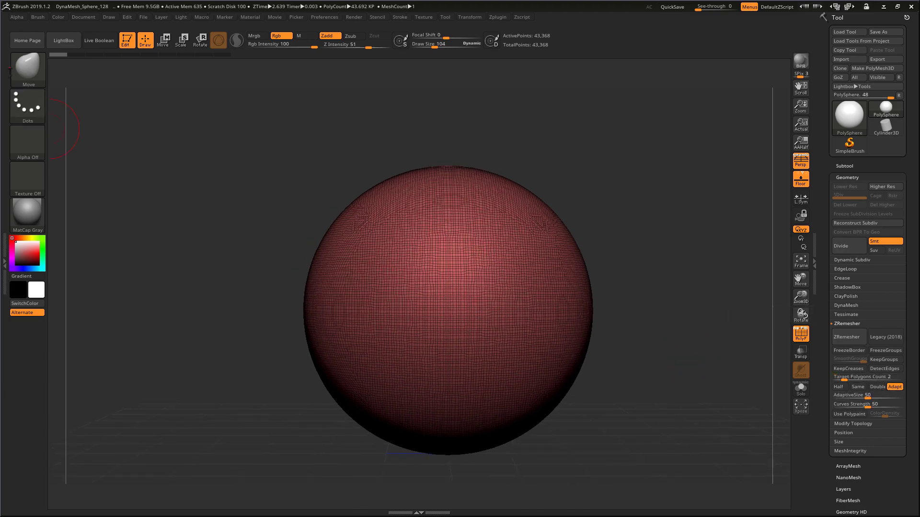
left_click(23, 73)
mouse_move(282, 309)
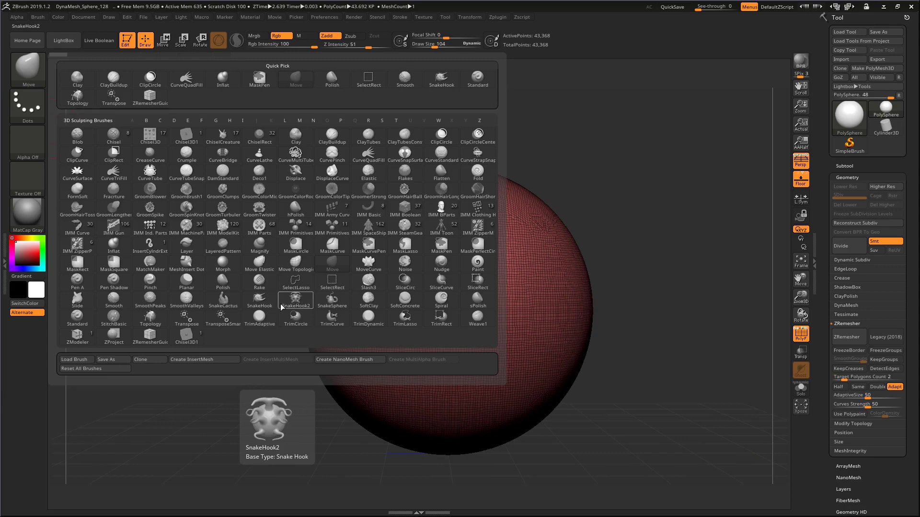
key("z")
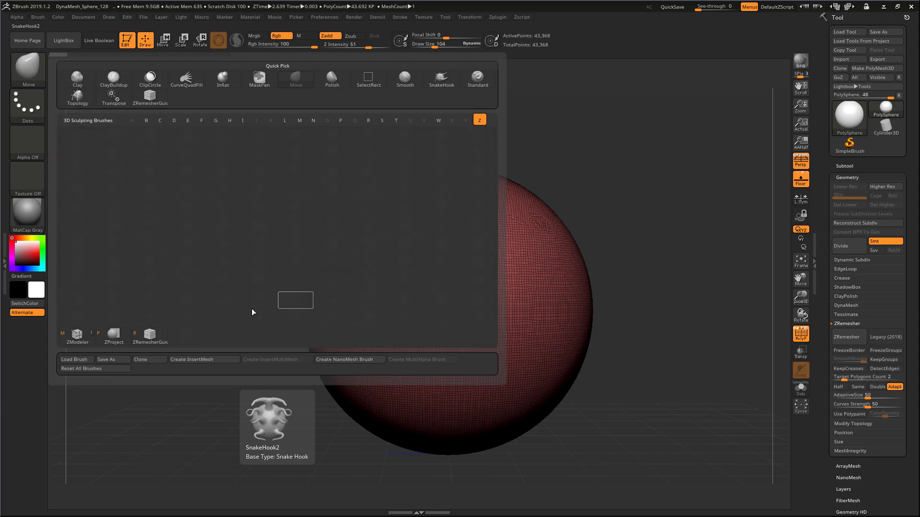
left_click(156, 341)
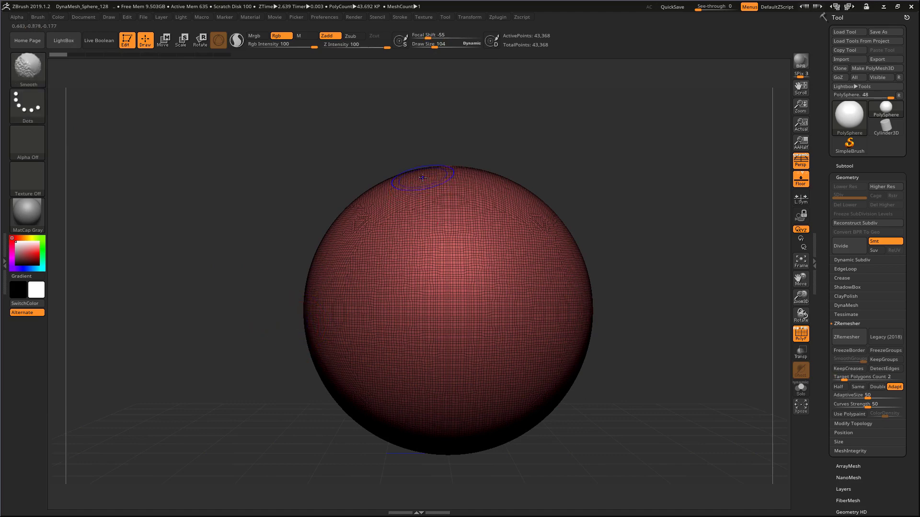
key("shift")
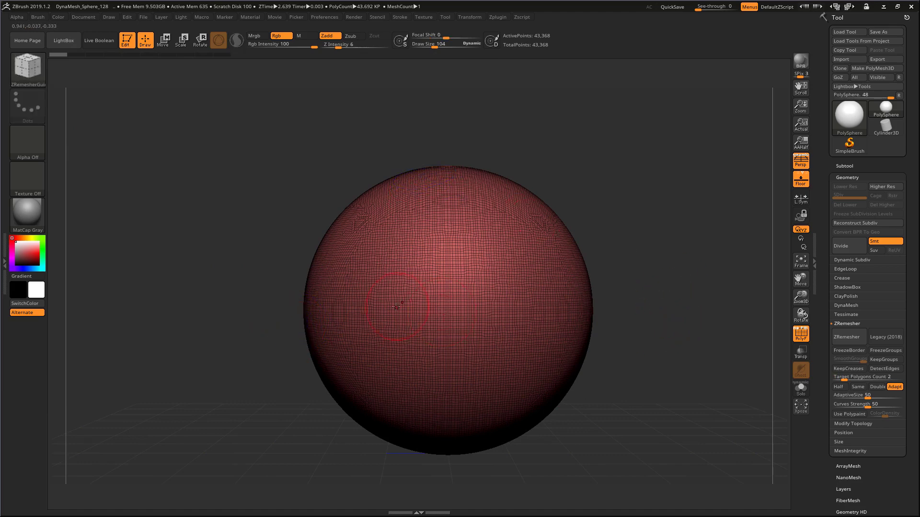
left_click_drag(608, 329, 667, 328, "shift")
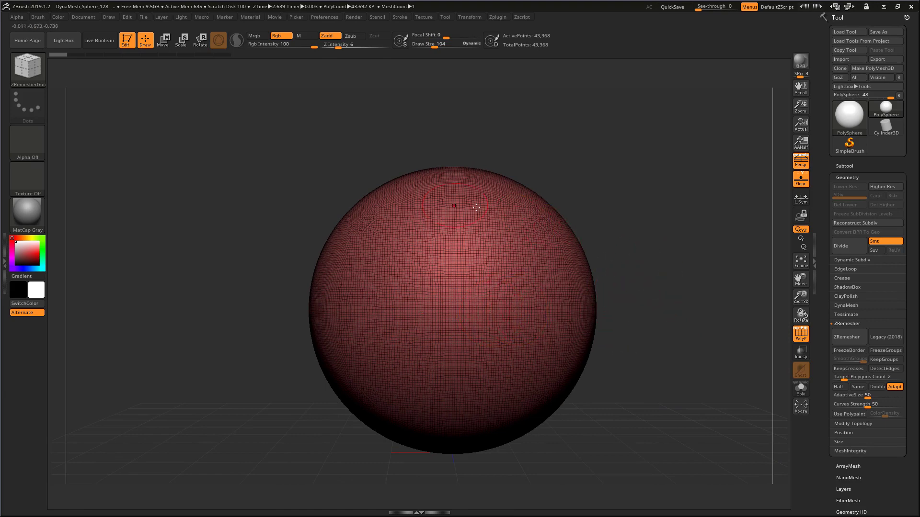
left_click_drag(564, 178, 563, 211)
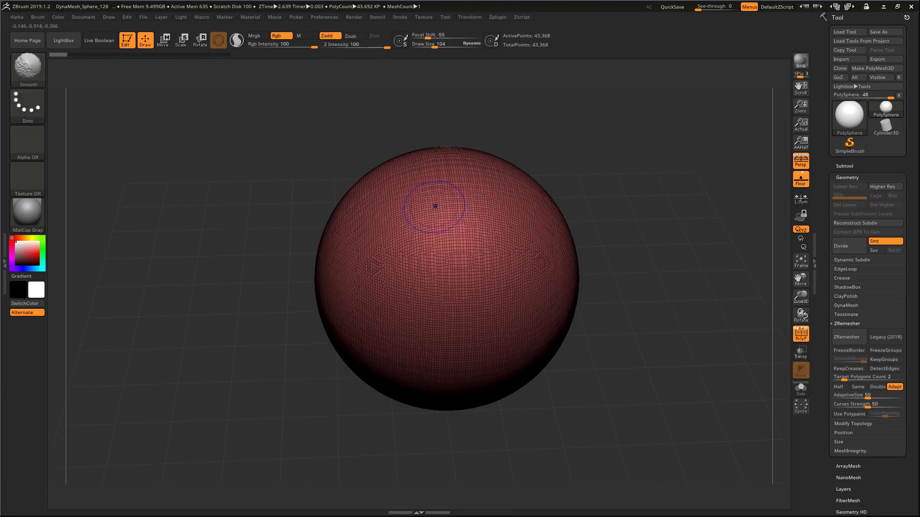
left_click(22, 68)
key("z")
key("r")
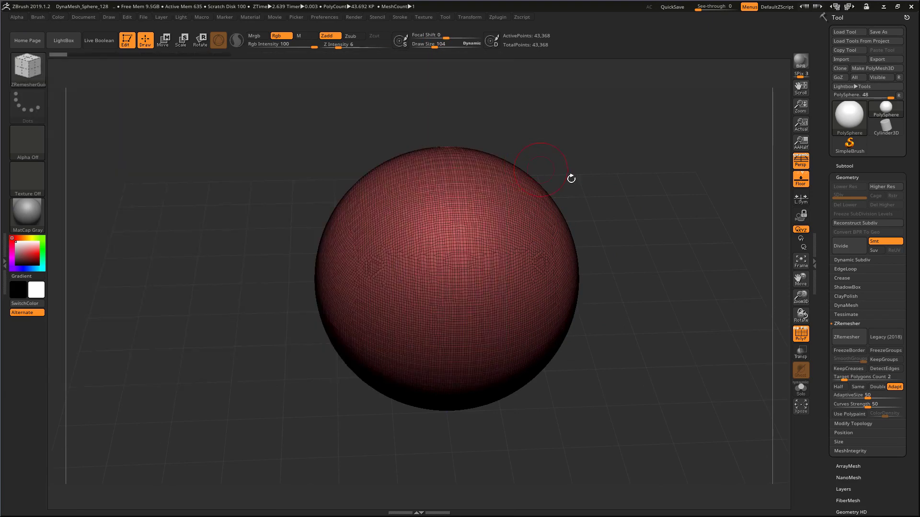
mouse_move(521, 204)
left_mouse_down()
mouse_move(633, 271)
mouse_move(618, 272)
left_mouse_up()
mouse_move(630, 266)
left_mouse_down()
mouse_move(661, 249)
mouse_move(679, 258)
left_mouse_up()
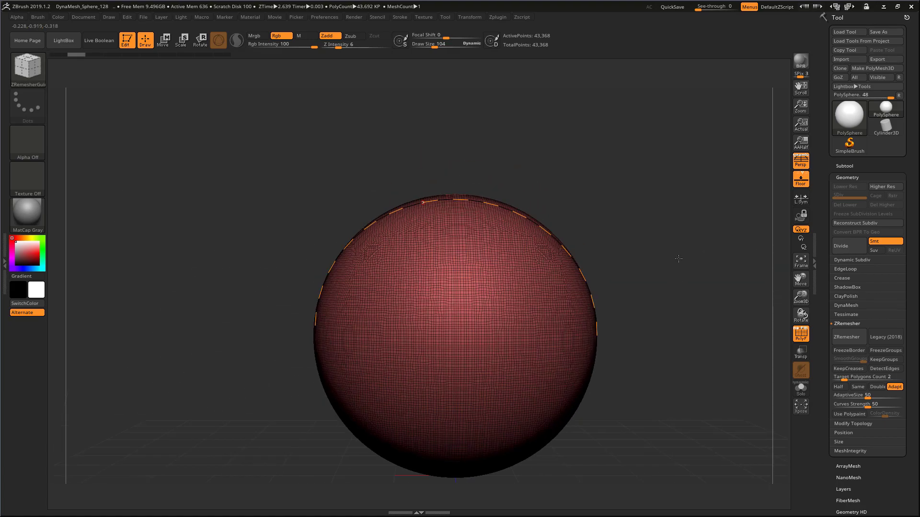
left_click_drag(675, 291, 616, 304)
key("ctrl+z")
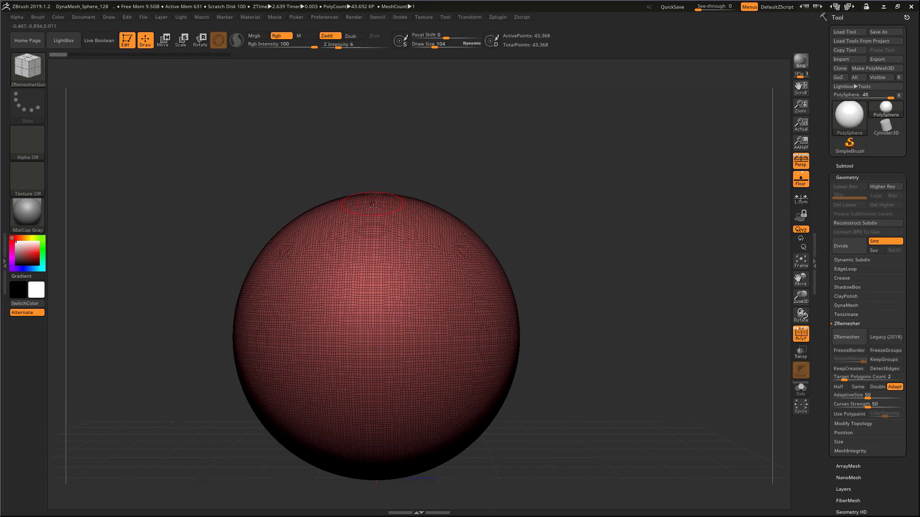
- Draw a ZRemesher guide curve around the sphere and remesh the sphere with ZRemesher
left_click_drag(375, 321, 365, 479)
mouse_move(362, 513)
left_mouse_down()
mouse_move(355, 513)
mouse_move(372, 513)
left_mouse_up()
key("shift")
left_click_drag(568, 416, 534, 412)
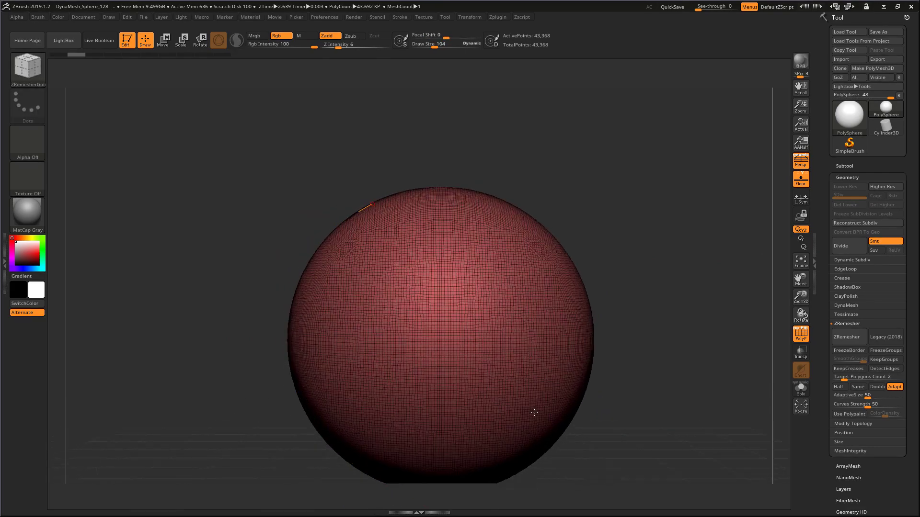
key("shift")
mouse_move(648, 412)
left_mouse_down()
mouse_move(618, 412)
mouse_move(642, 410)
left_mouse_up()
left_click(843, 333)
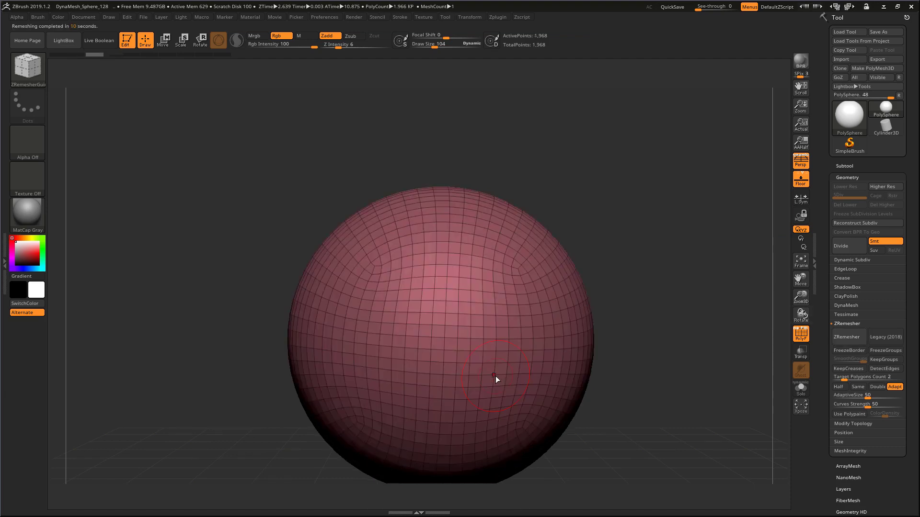
- Set the brush draw size to 331
mouse_move(599, 393)
left_mouse_down()
mouse_move(668, 412)
mouse_move(534, 394)
mouse_move(575, 403)
mouse_move(543, 391)
left_mouse_up()
key("s")
key("s")
left_click_drag(477, 360, 482, 360)
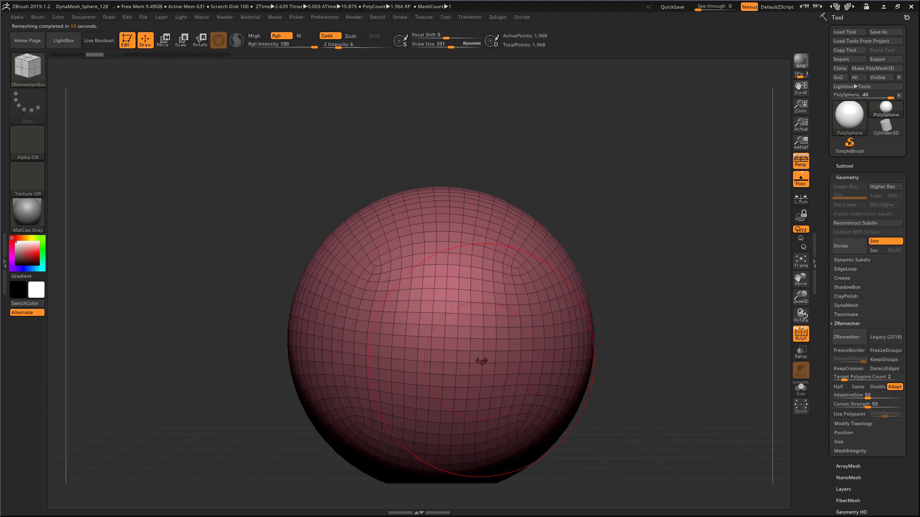
mouse_move(622, 426)
left_mouse_down("alt")
mouse_move(616, 316)
mouse_move(622, 366)
left_mouse_up("alt")
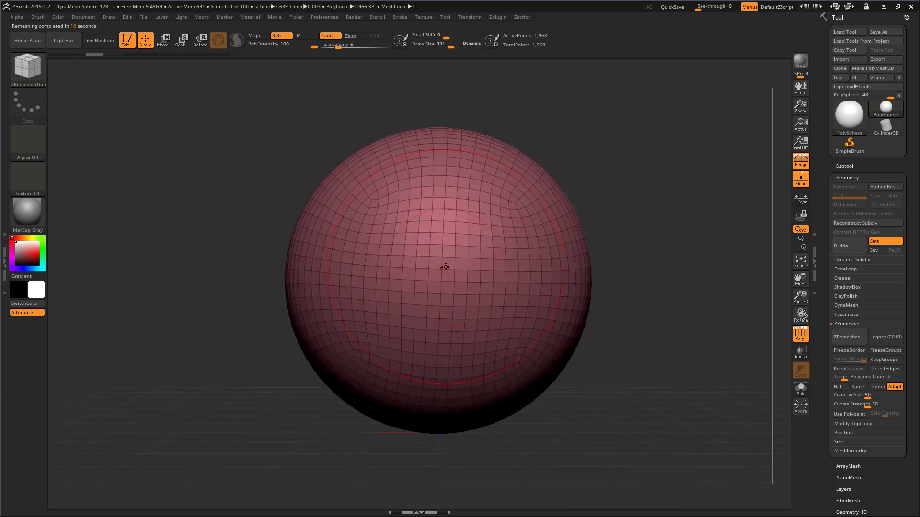
- Switch the sculpting brush to the regular Move brush
key("b")
key("m")
key("v")
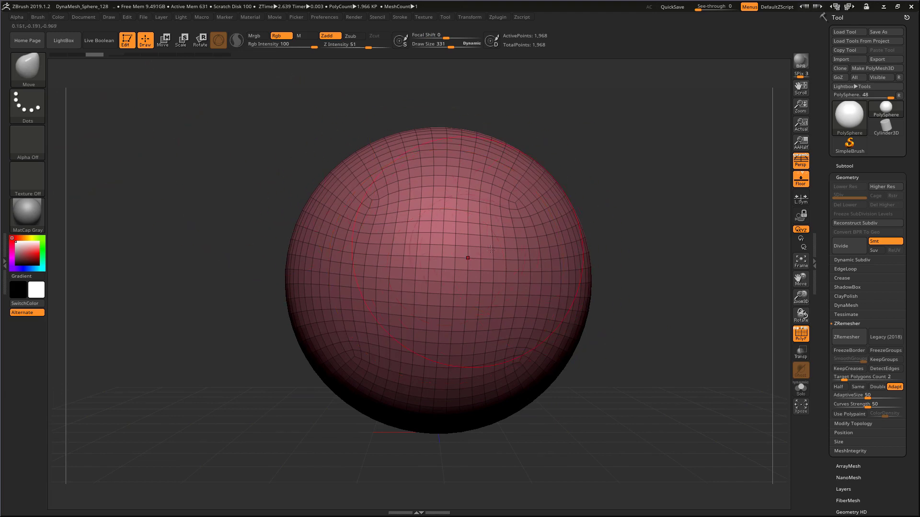
left_click(21, 63)
left_click(31, 67)
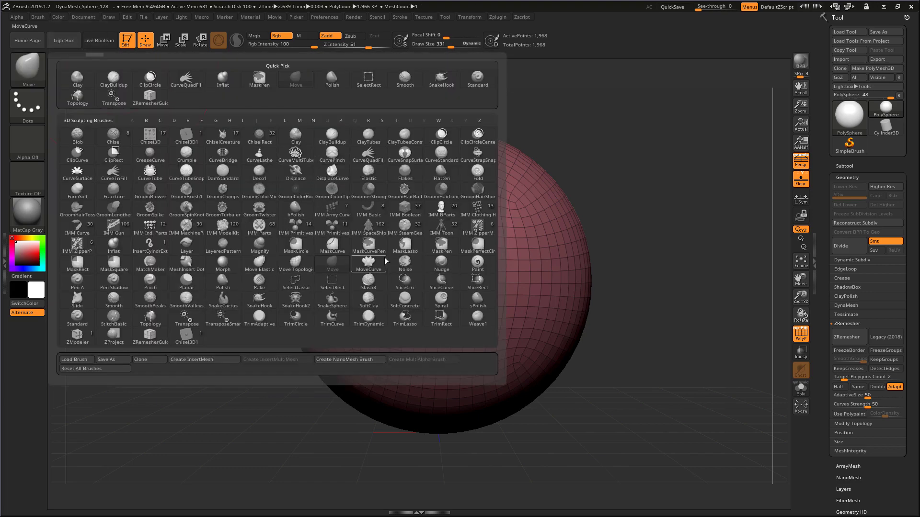
key("m")
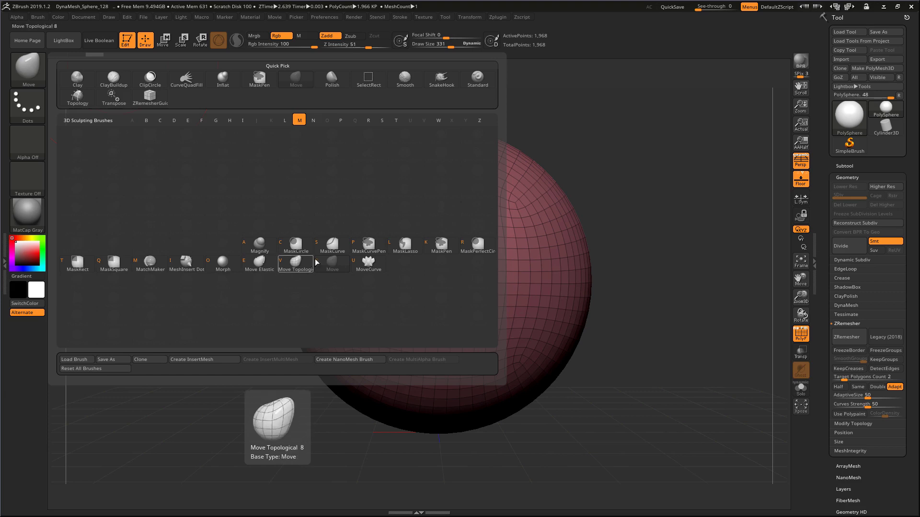
left_click(332, 261)
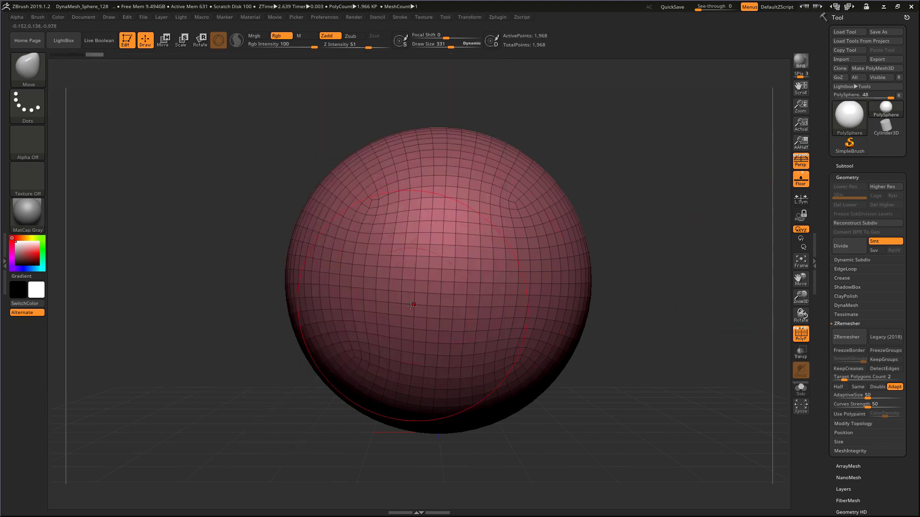
- Set the Move brush's draw size to 306 and pull one side of the remeshed sphere outward into a slight bulge
key("s")
left_click_drag(442, 272, 438, 272)
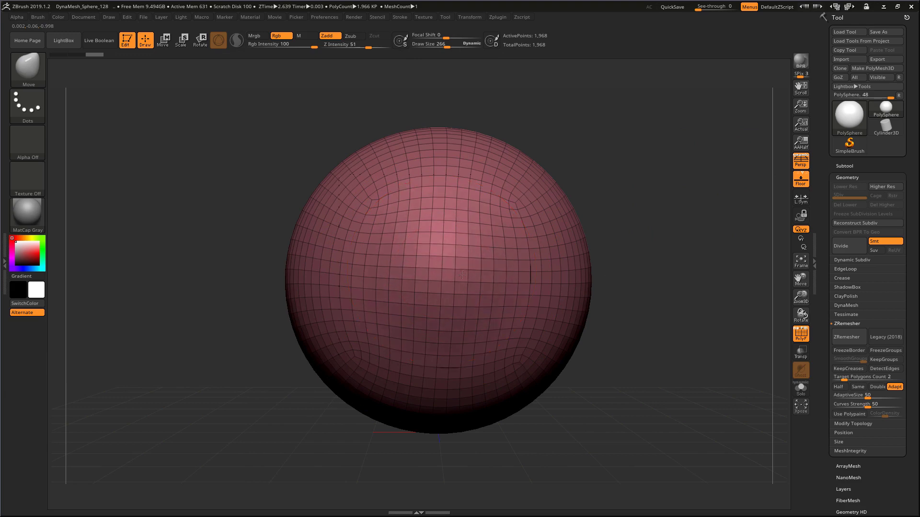
key("s")
left_click_drag(440, 274, 452, 274)
key("s")
left_click_drag(450, 271, 441, 272)
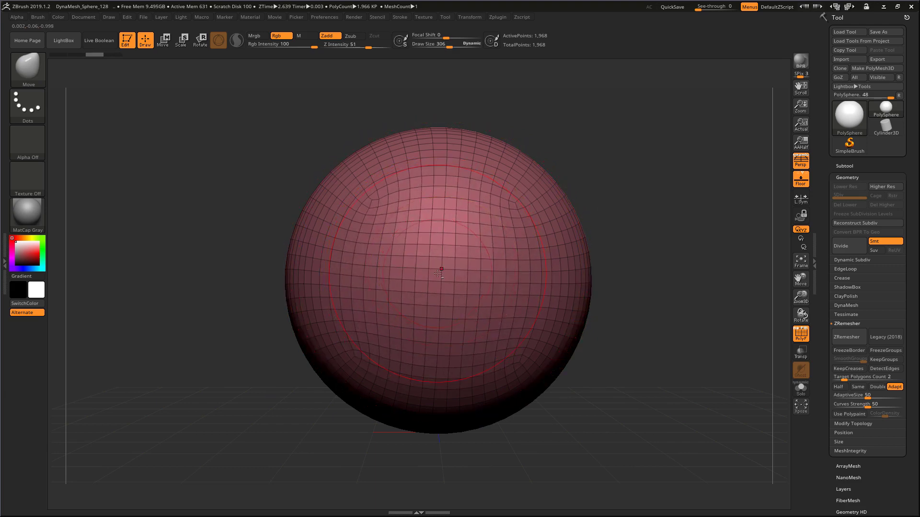
mouse_move(621, 317)
left_mouse_down()
mouse_move(607, 306)
mouse_move(582, 320)
left_mouse_up()
mouse_move(375, 352)
left_mouse_down()
mouse_move(370, 324)
mouse_move(376, 351)
mouse_move(366, 343)
left_mouse_up()
right_click_drag(439, 270, 409, 316)
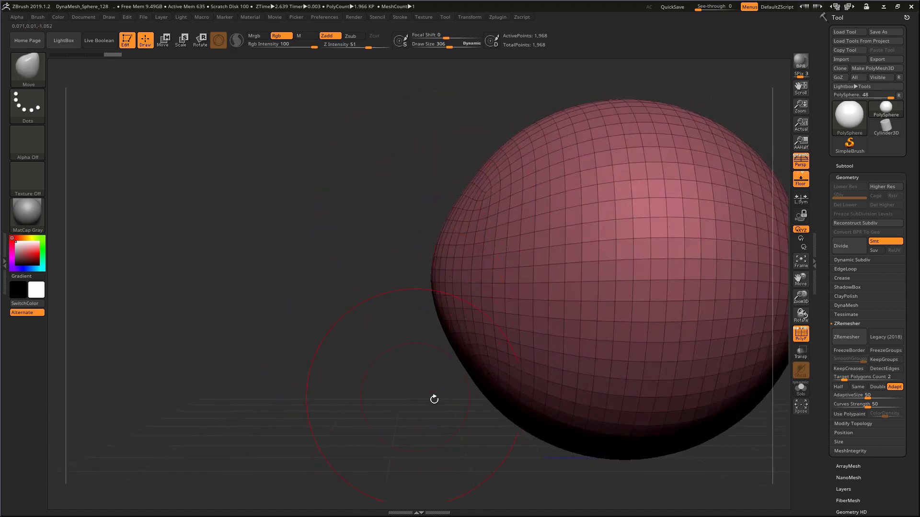
key("f")
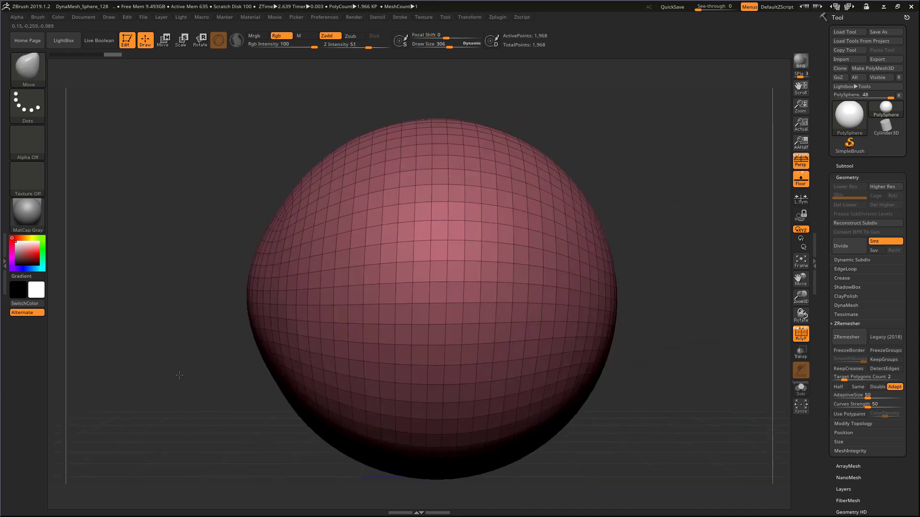
- Reduce the Move brush's draw size to 119
key("s")
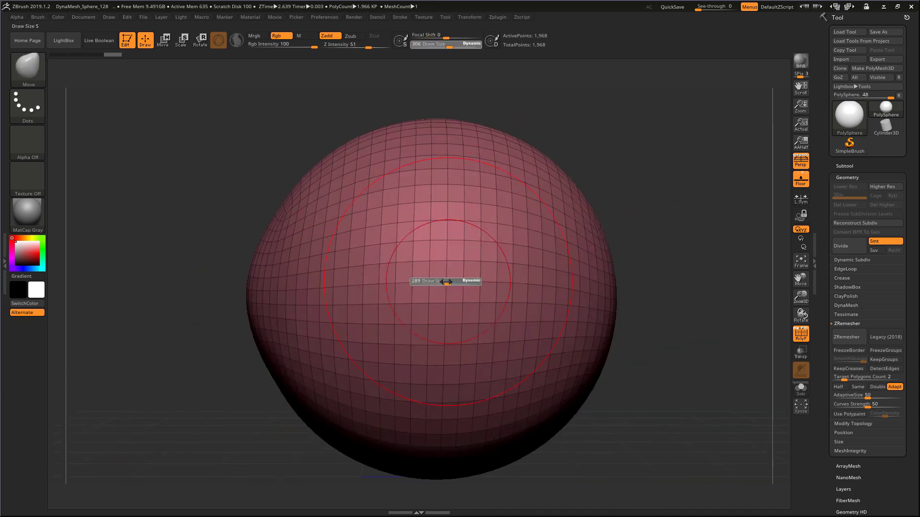
left_click_drag(447, 281, 427, 281)
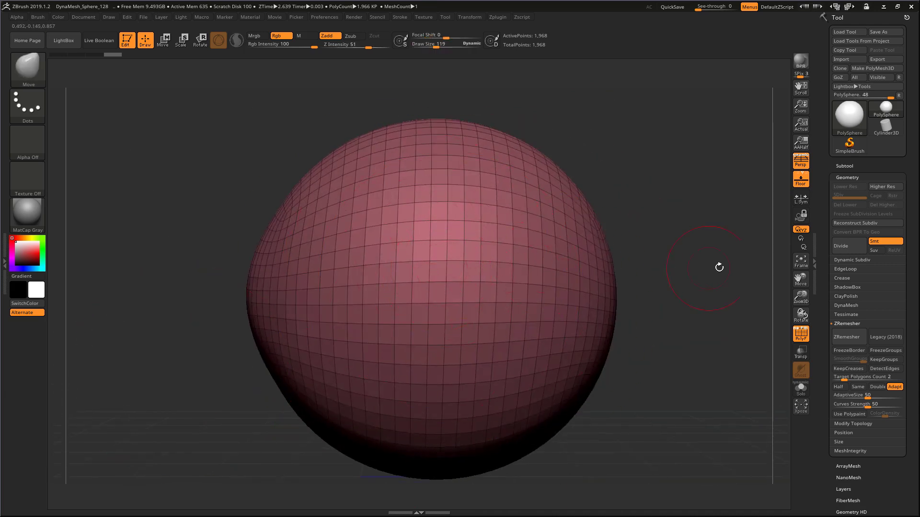
left_click_drag(676, 293, 668, 271, "alt")
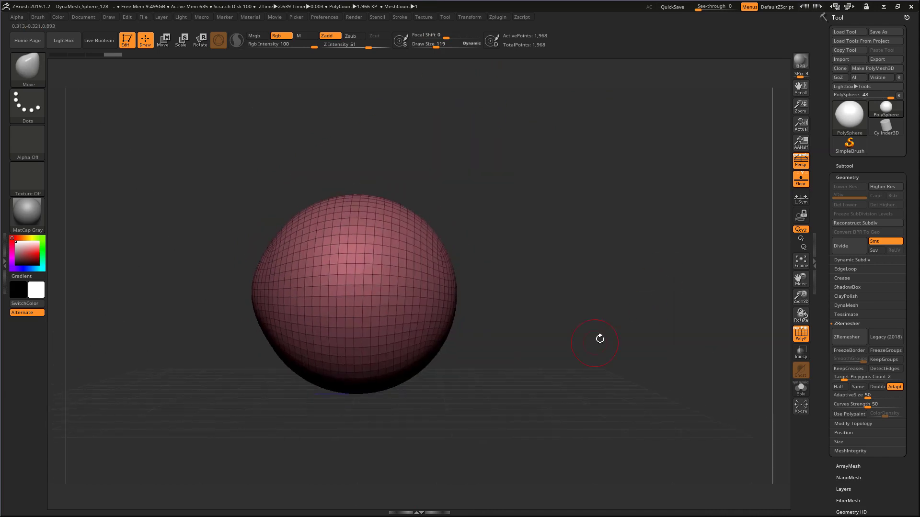
- Mask one vertical half of the sphere, leaving the bulged half unmasked
left_click_drag(600, 338, 631, 324, "alt")
left_click_drag(577, 424, 387, 120, "ctrl")
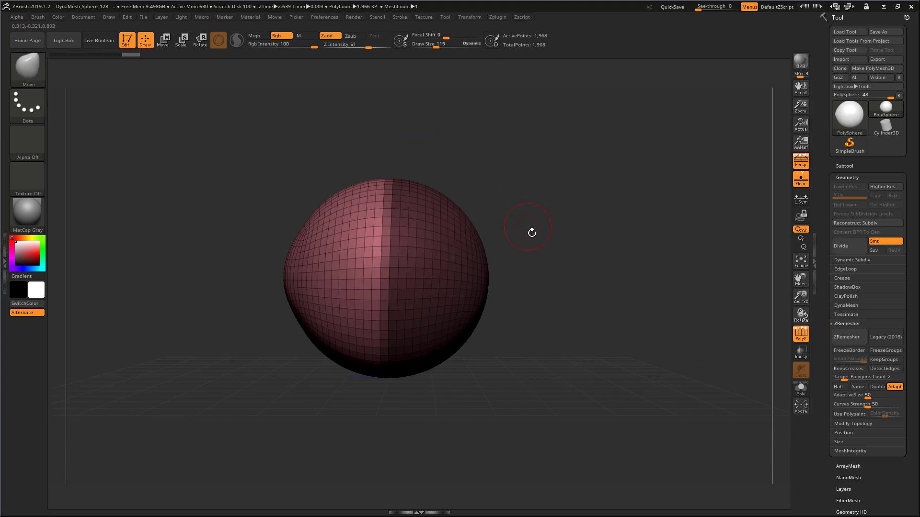
left_click_drag(531, 231, 548, 38)
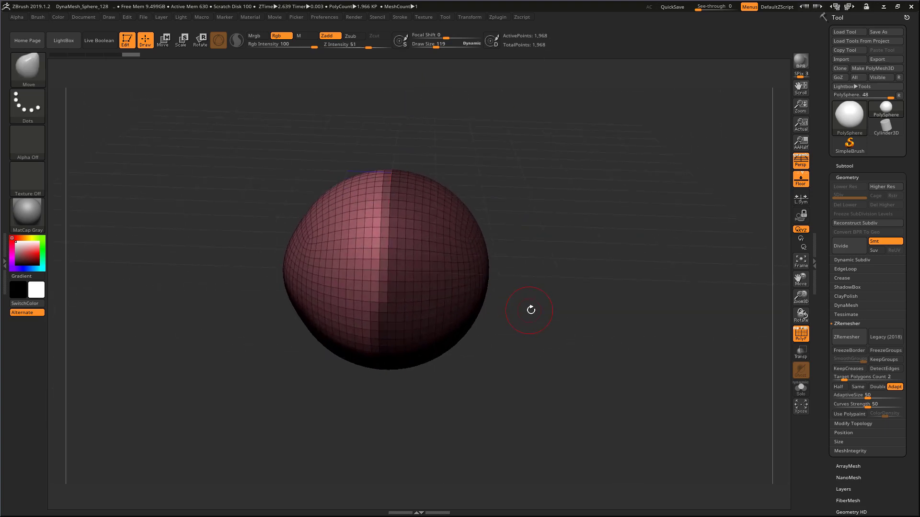
left_click_drag(530, 310, 542, 258, "shift")
mouse_move(267, 170)
left_mouse_down("ctrl")
mouse_move(360, 374)
mouse_move(381, 374)
left_mouse_up("ctrl")
left_click_drag(477, 405, 464, 279)
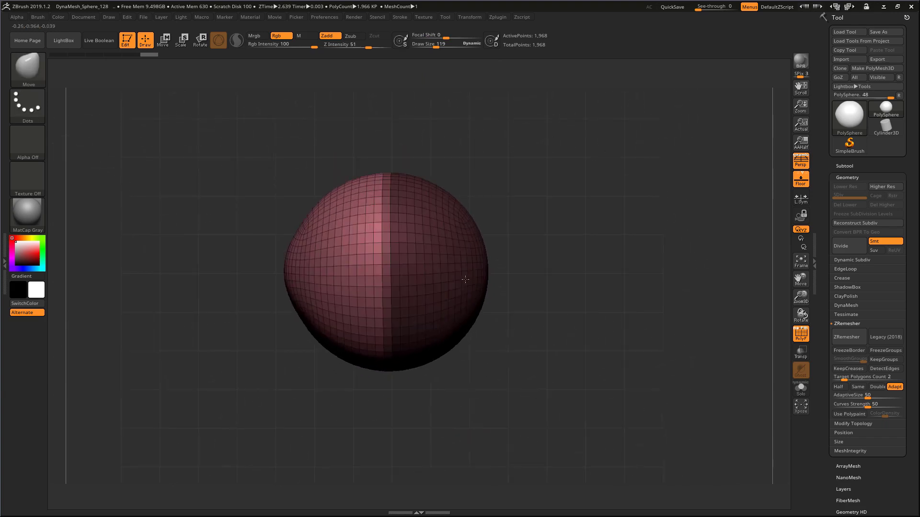
mouse_move(488, 428)
left_mouse_down()
mouse_move(473, 434)
mouse_move(461, 383)
left_mouse_up()
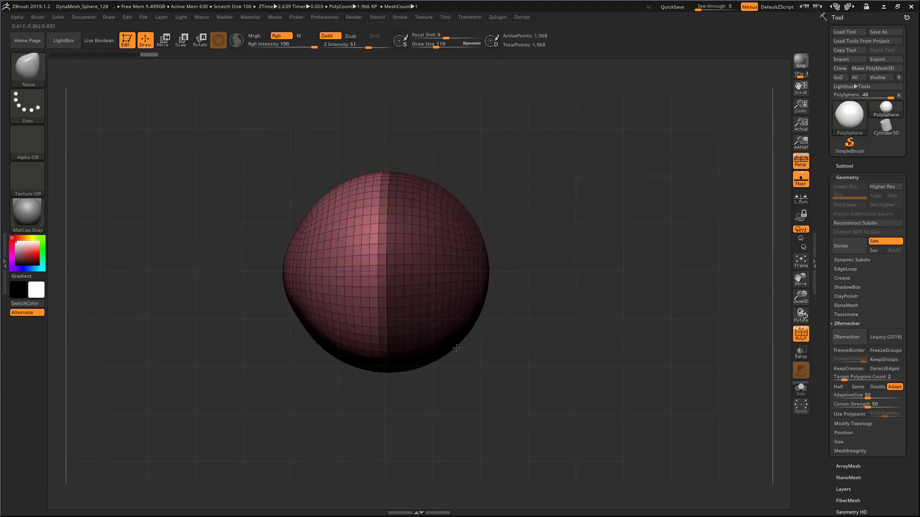
key("ctrl")
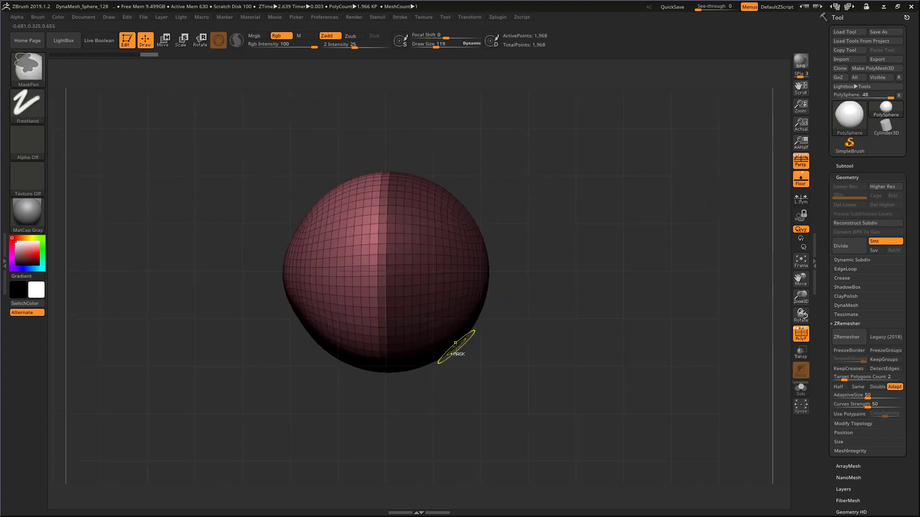
- Turn the masked half of the sphere into its own polygroup
key("ctrl+w")
left_click_drag(489, 371, 568, 270)
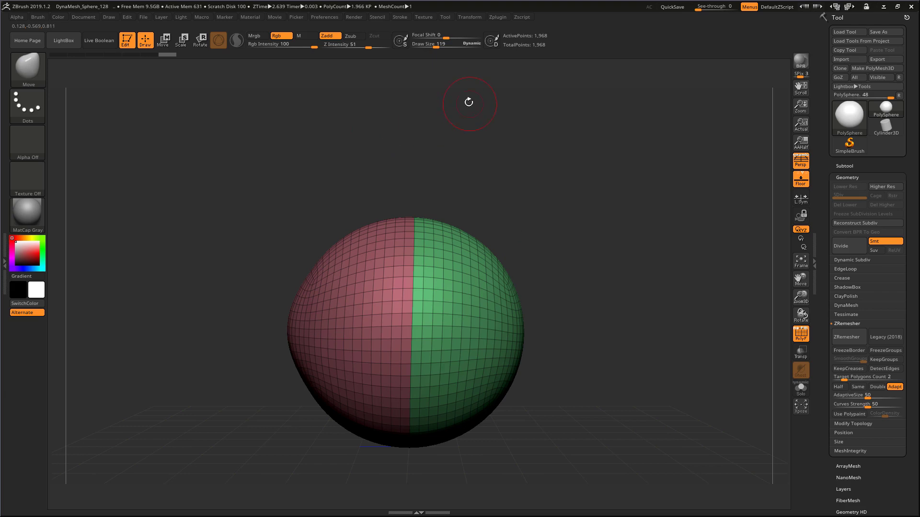
- Dock the Zplugin palette and unwrap the sphere in UV Master with Symmetry and Polygroups enabled
left_click(492, 16)
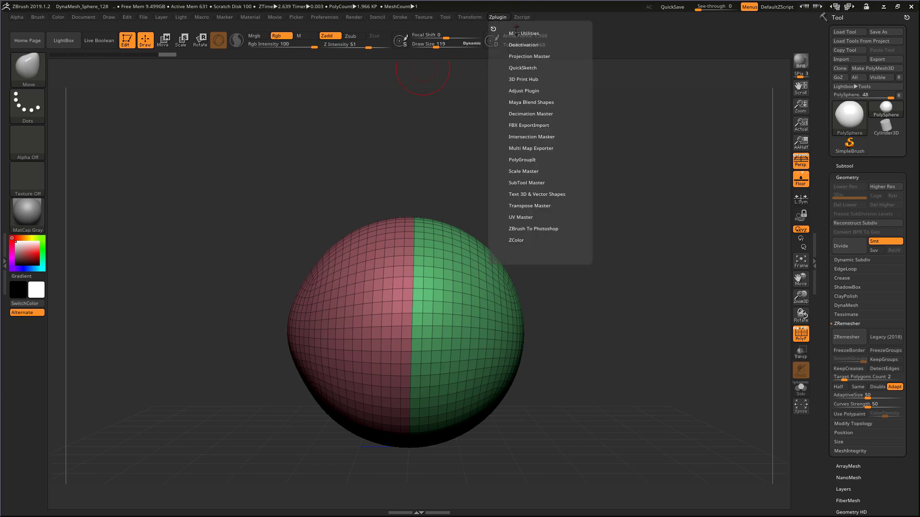
left_click_drag(495, 28, 241, 25)
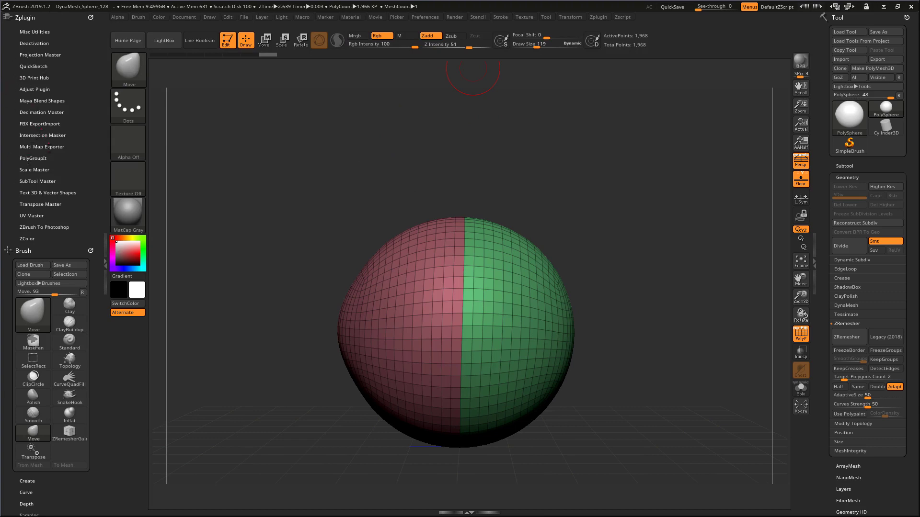
left_click(33, 215)
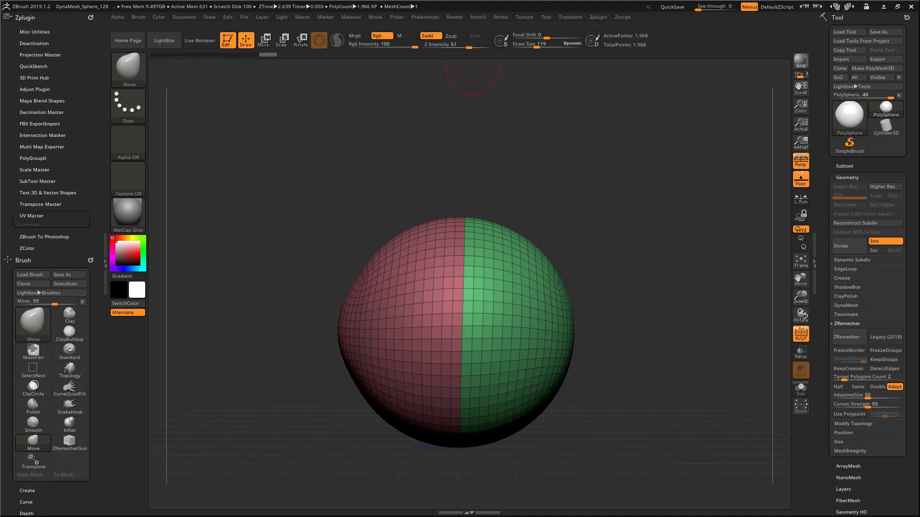
left_click(29, 252)
left_click(65, 253)
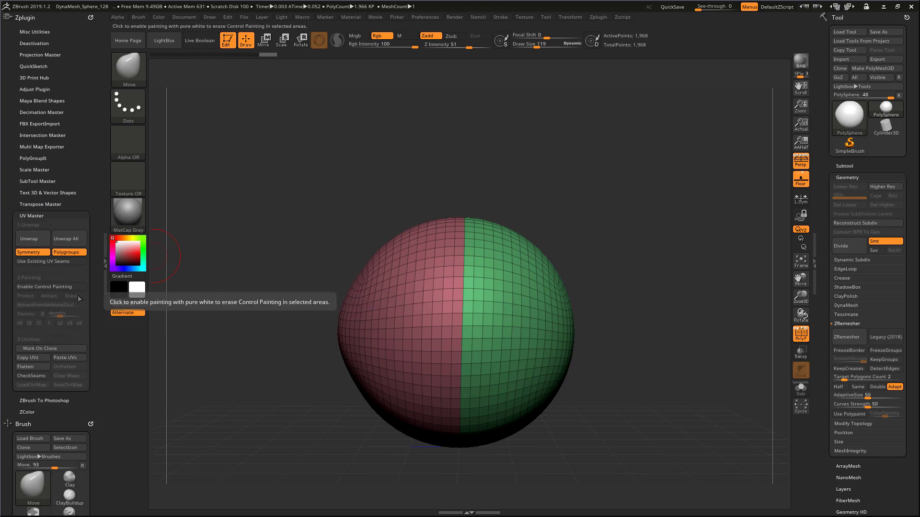
left_click(38, 244)
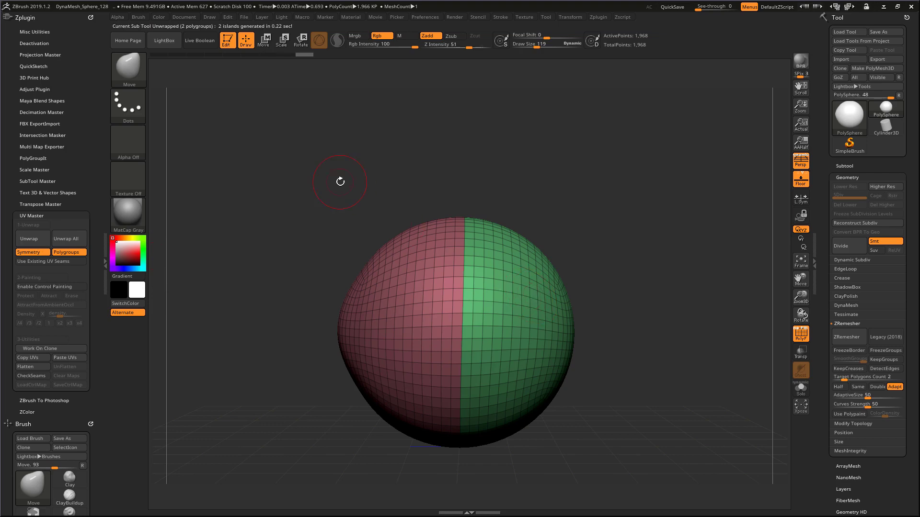
- Flatten the sphere's UVs to examine the islands with and without the wireframe, and unflatten the mesh
key("shift+f")
key("shift+f")
left_click(42, 367)
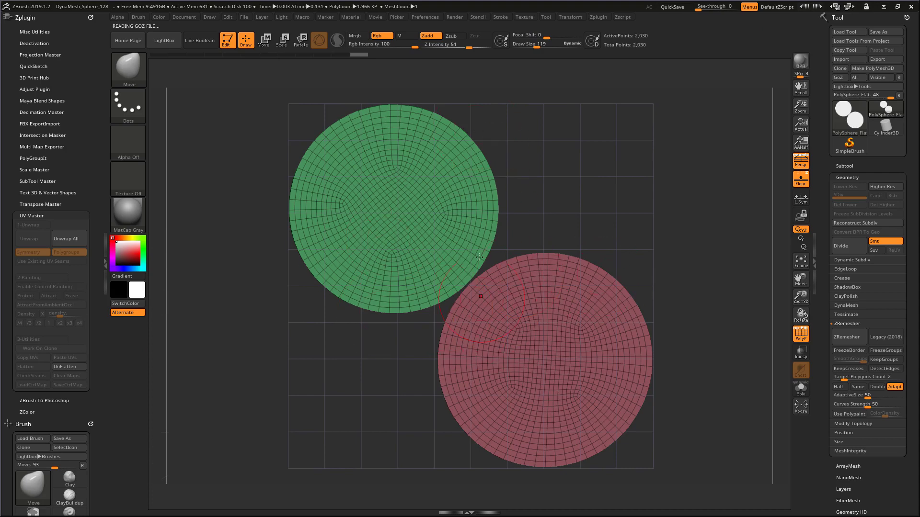
key("shift+f")
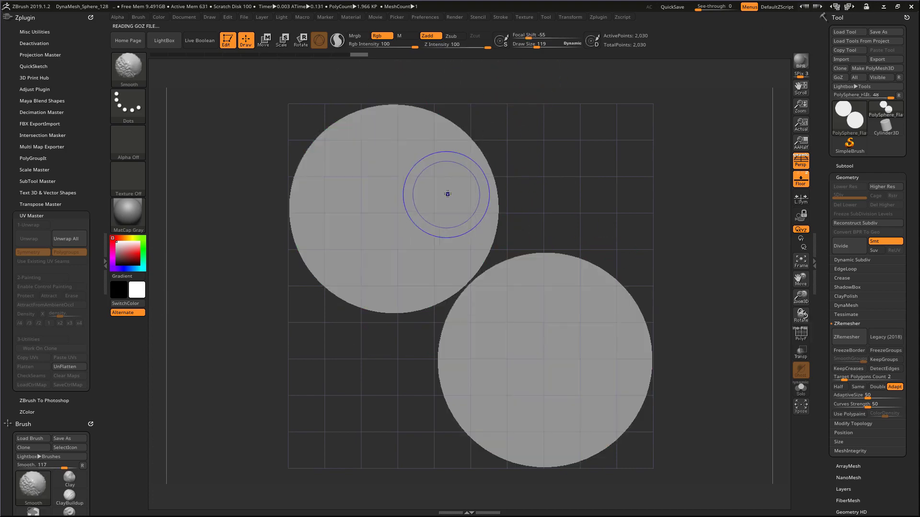
key("shift+f")
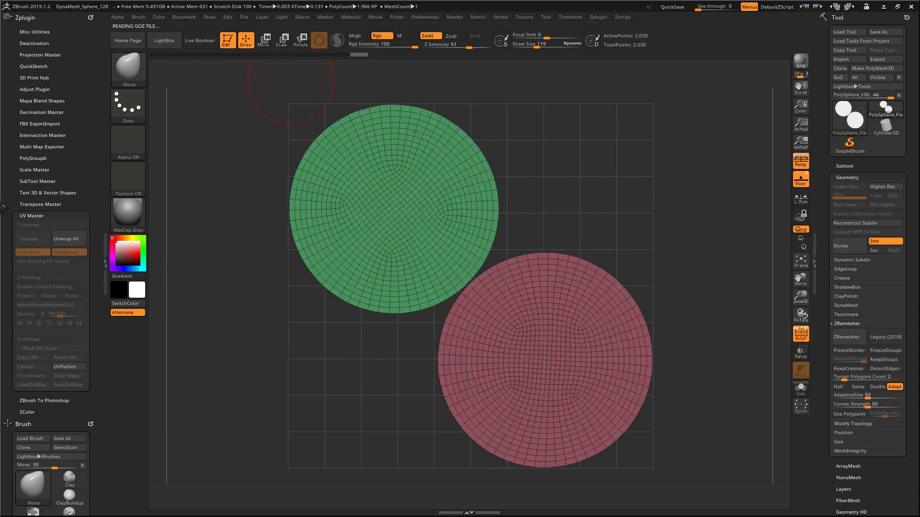
left_click(72, 368)
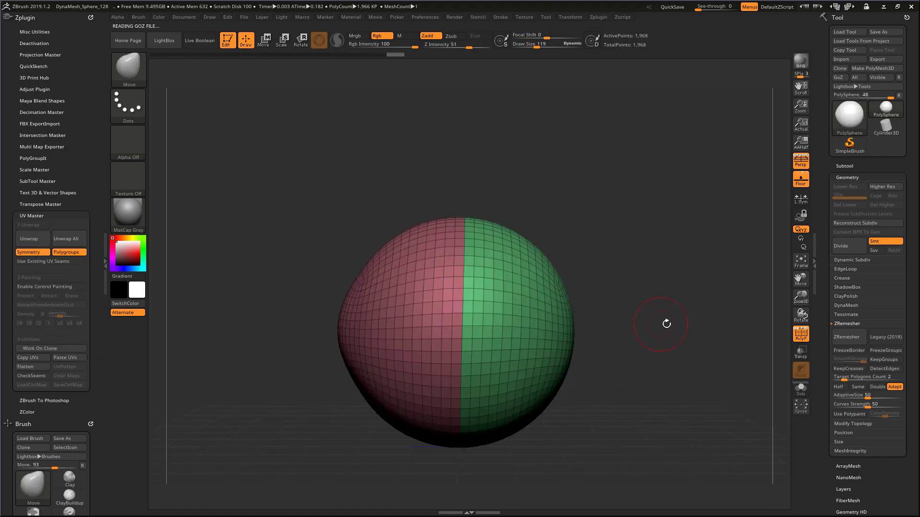
- Enlarge the Move brush's draw size to 258 and pull the centre of the bulged half further outward
left_click_drag(665, 323, 686, 327)
mouse_move(590, 351)
left_mouse_down("alt")
mouse_move(600, 370)
mouse_move(661, 372)
left_mouse_up("alt")
key("s")
left_click_drag(551, 354, 566, 354)
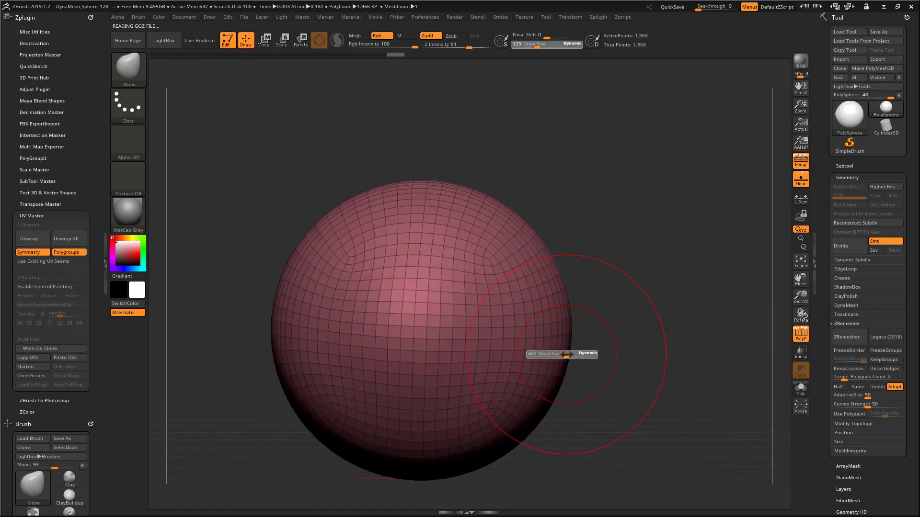
key("s")
left_click_drag(417, 333, 408, 323)
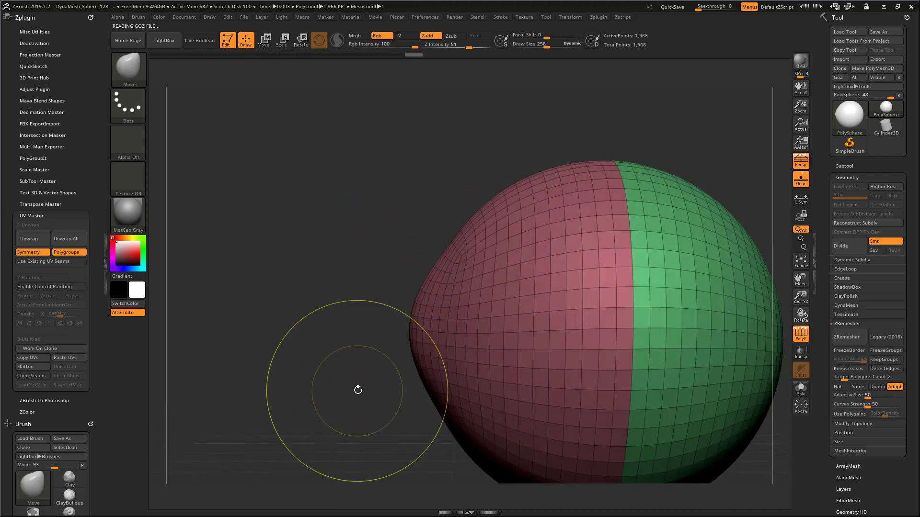
- Set the Move brush's draw size to 274 and refine the centre of the bulge with small pulls
left_click_drag(358, 390, 515, 408)
key("s")
left_click_drag(425, 346, 417, 322)
key("s")
left_click(419, 322)
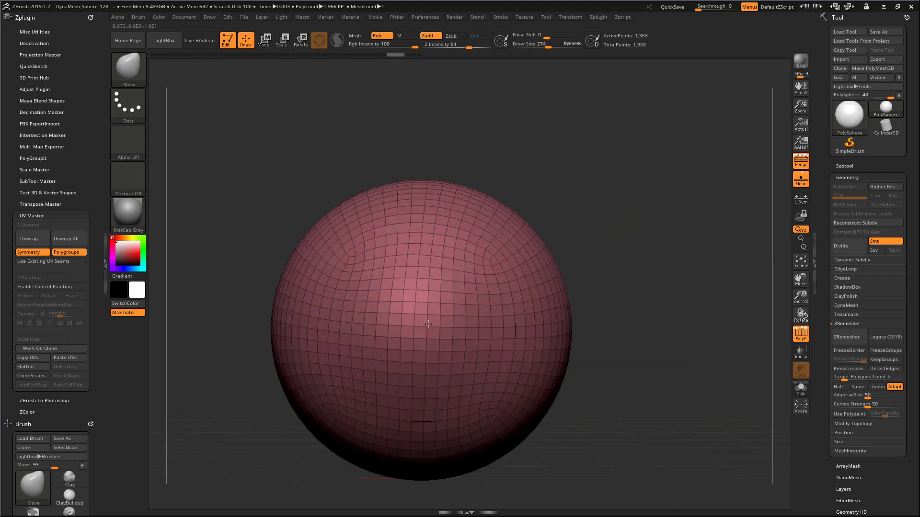
left_click(427, 324)
- Examine the bulged sphere's silhouette and edge flow from the side and the front
left_click_drag(672, 357, 518, 417, "shift")
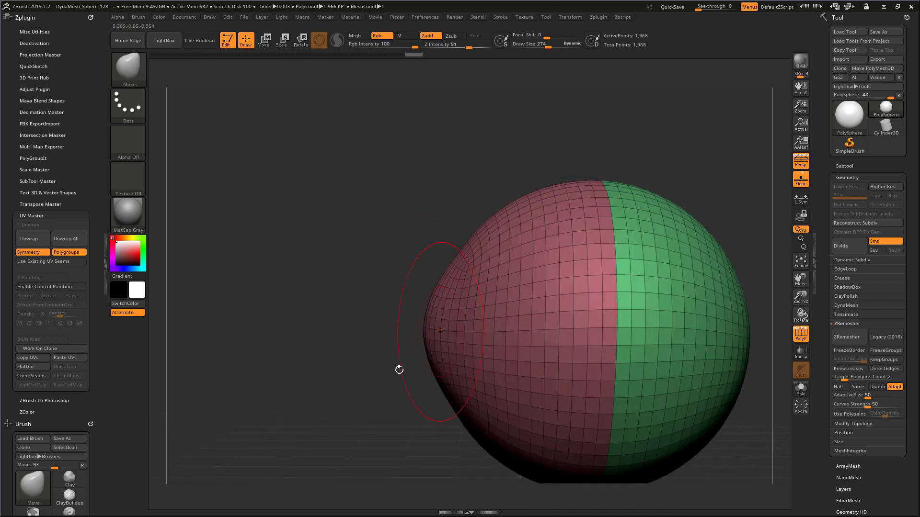
left_click_drag(339, 379, 254, 359, "alt")
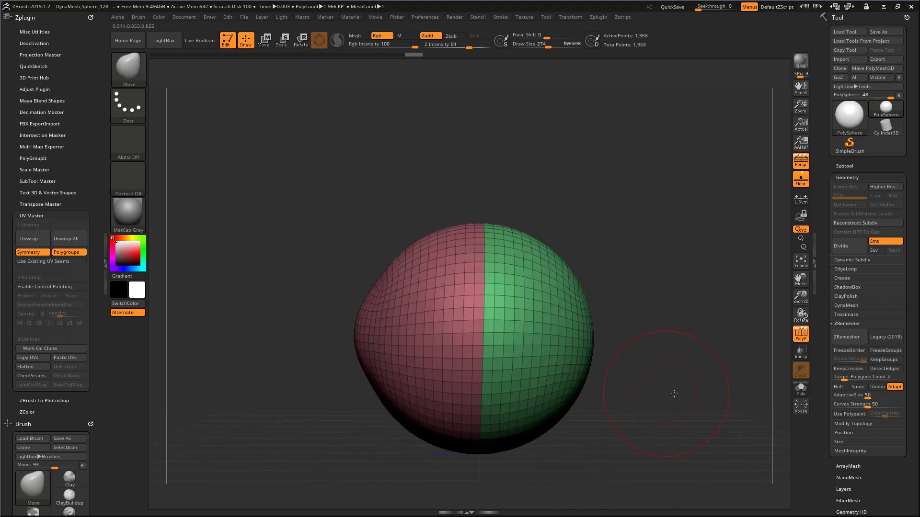
left_click_drag(674, 393, 639, 390)
left_click_drag(664, 325, 721, 322)
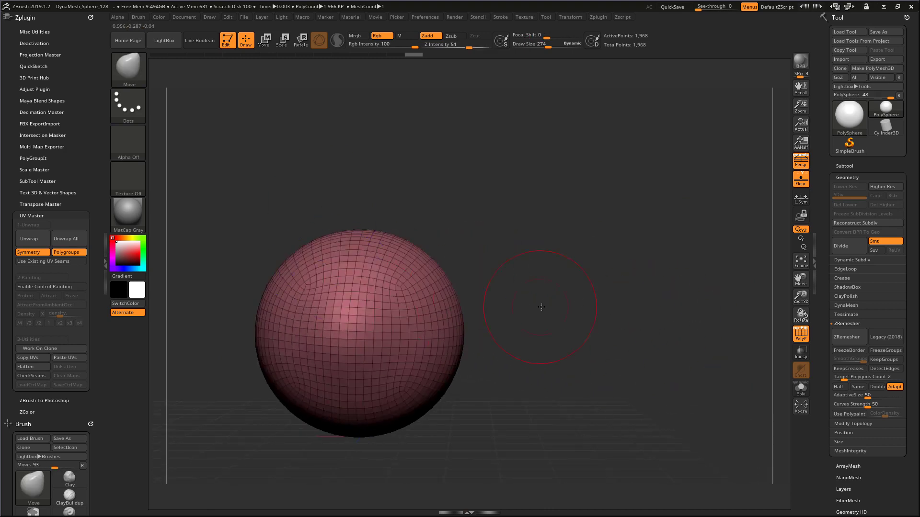
left_click_drag(540, 308, 625, 313, "alt")
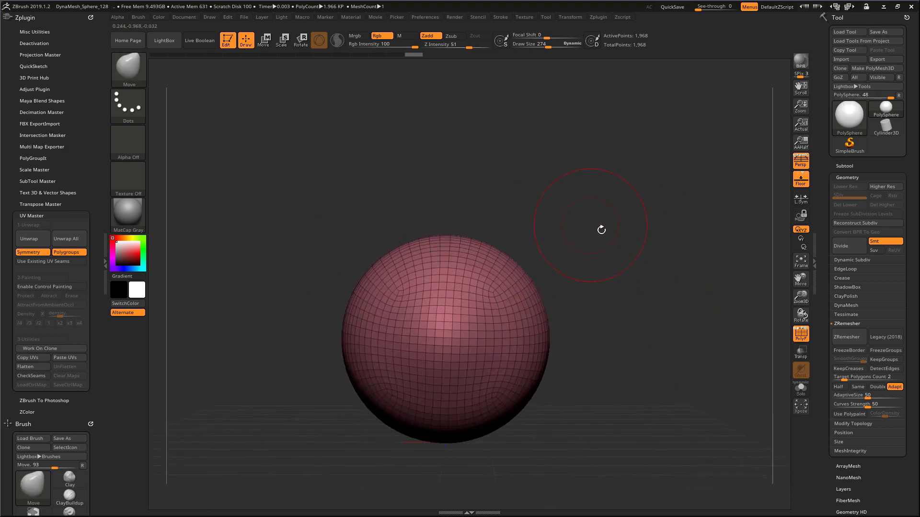
mouse_move(602, 230)
left_mouse_down()
mouse_move(599, 249)
mouse_move(597, 234)
left_mouse_up()
left_click_drag(637, 205, 625, 258, "alt")
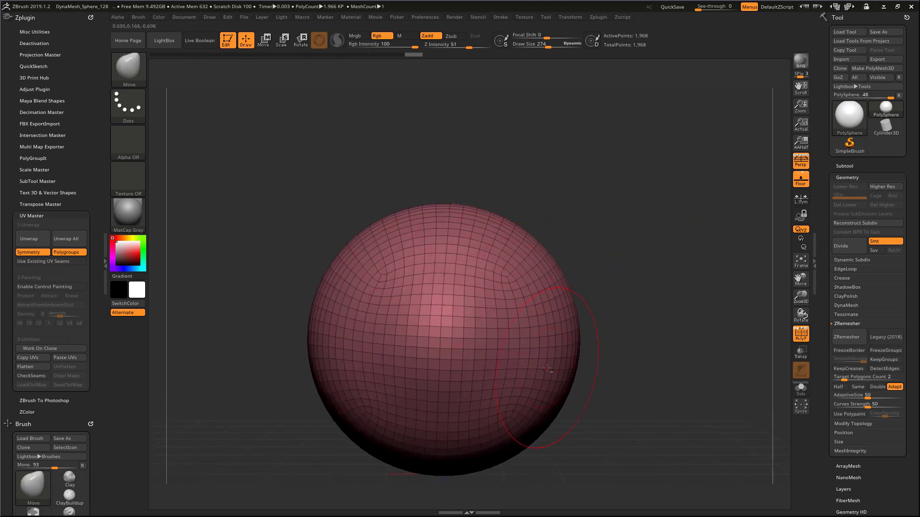
left_click_drag(593, 375, 641, 356, "alt")
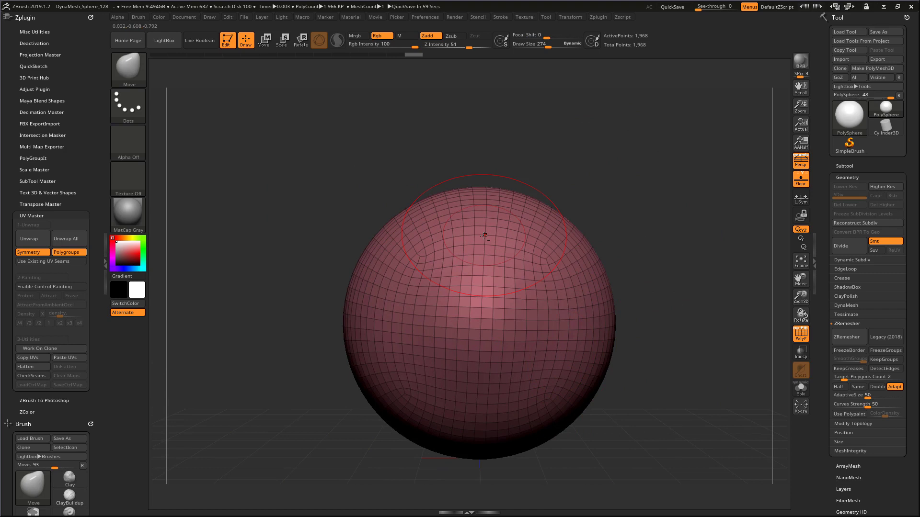
left_click_drag(662, 276, 661, 281, "alt")
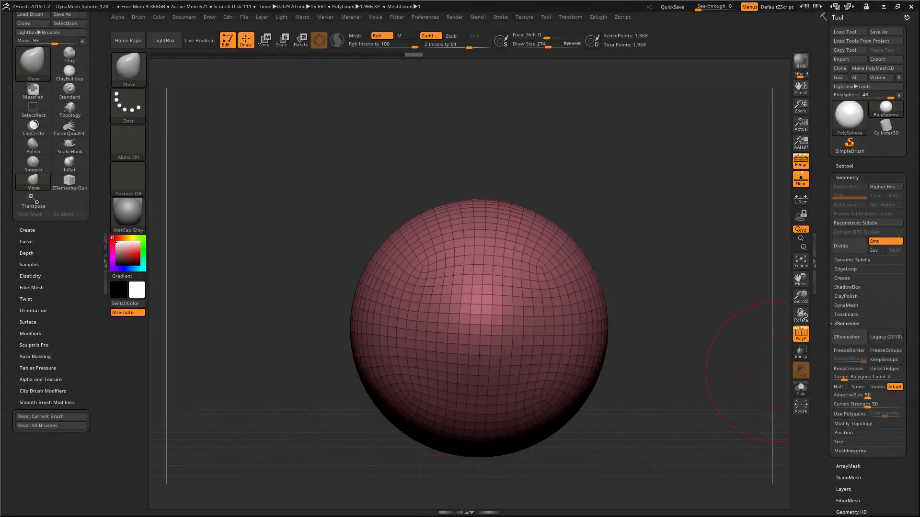
- Close the docked plugin palettes and expand the tool's Export options, with sub-group export off
left_click(105, 246)
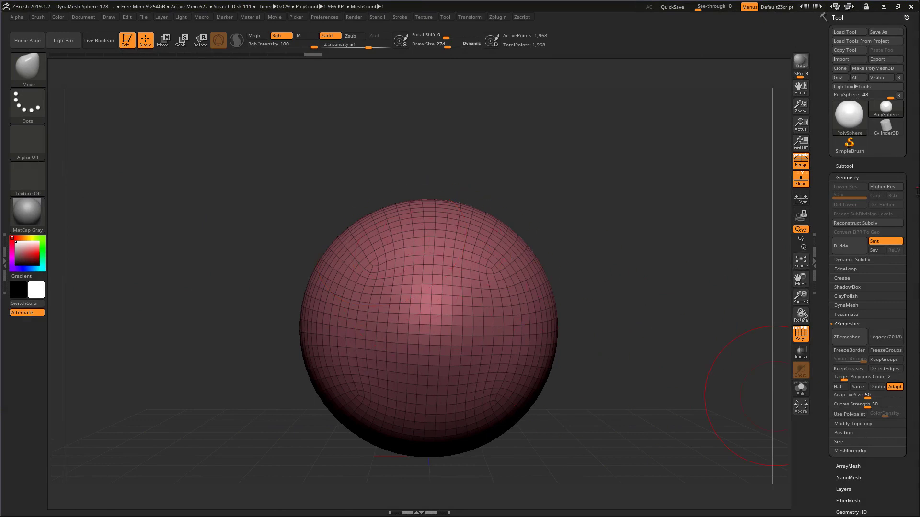
scroll(862, 288, "down", 5)
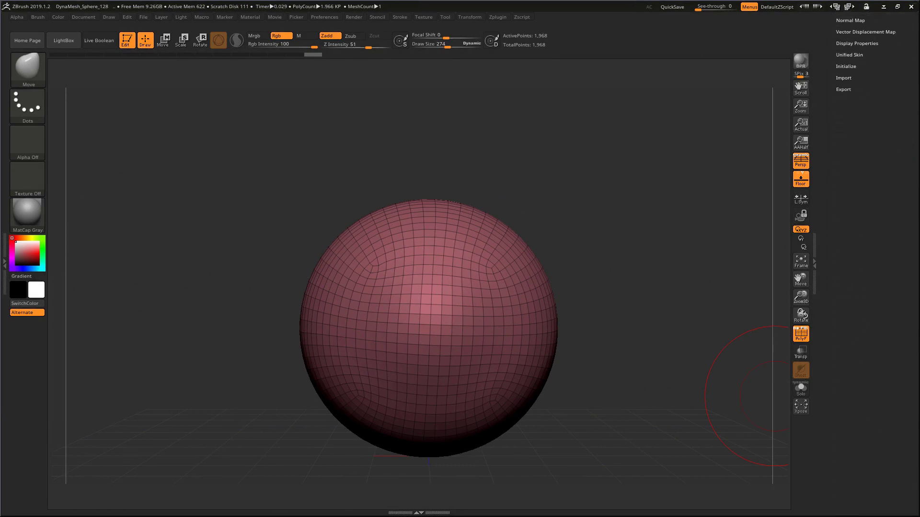
left_click(843, 341)
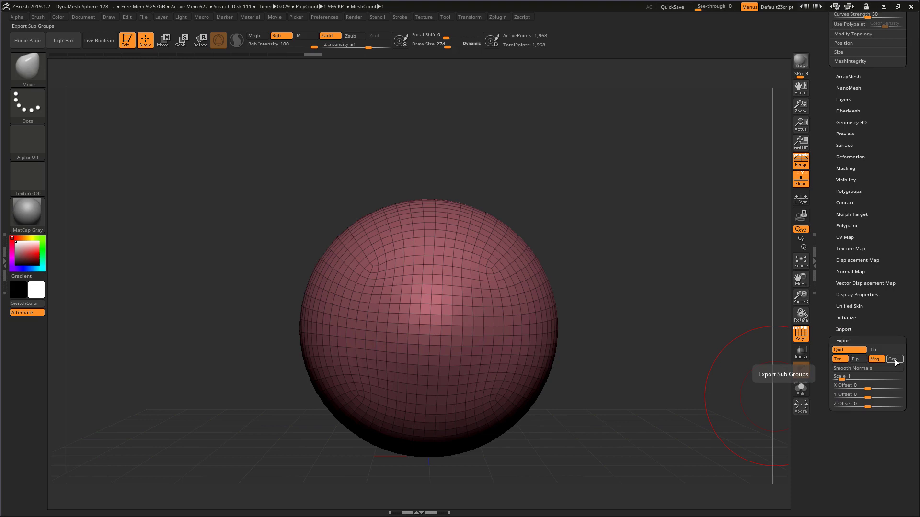
scroll(912, 227, "up", 10)
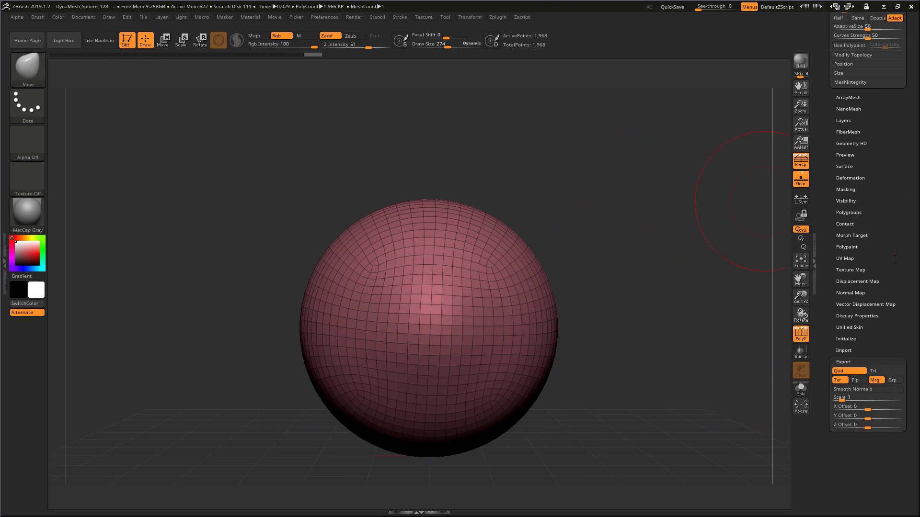
- Export the mesh as PolySphere in OBJ format to New folder (4)
left_click(876, 58)
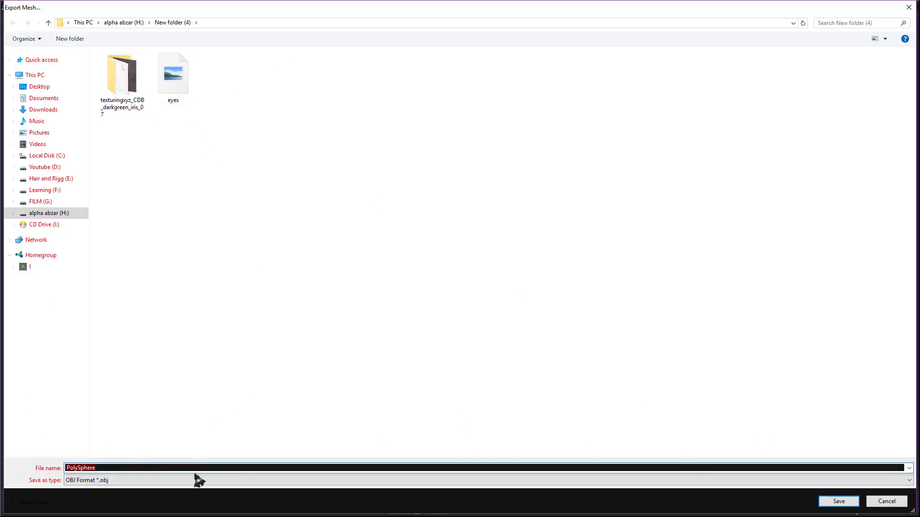
left_click(156, 481)
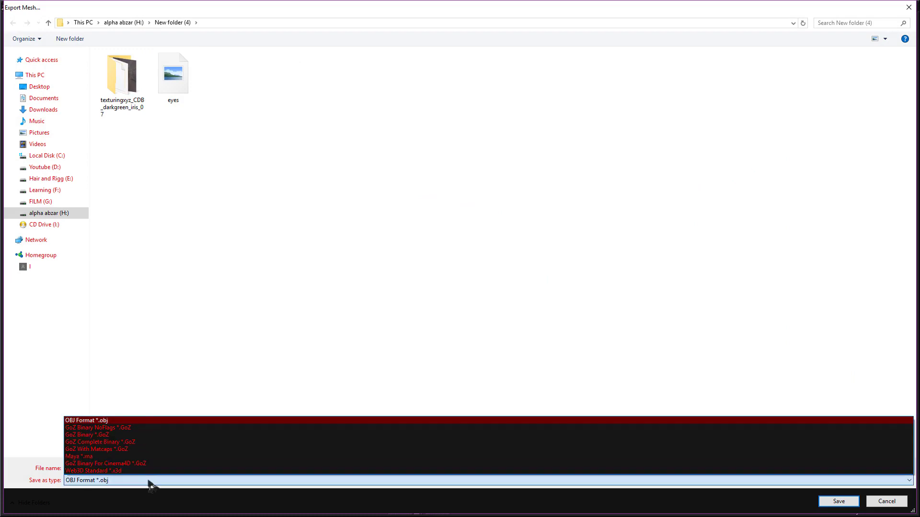
left_click(151, 481)
left_click(844, 501)
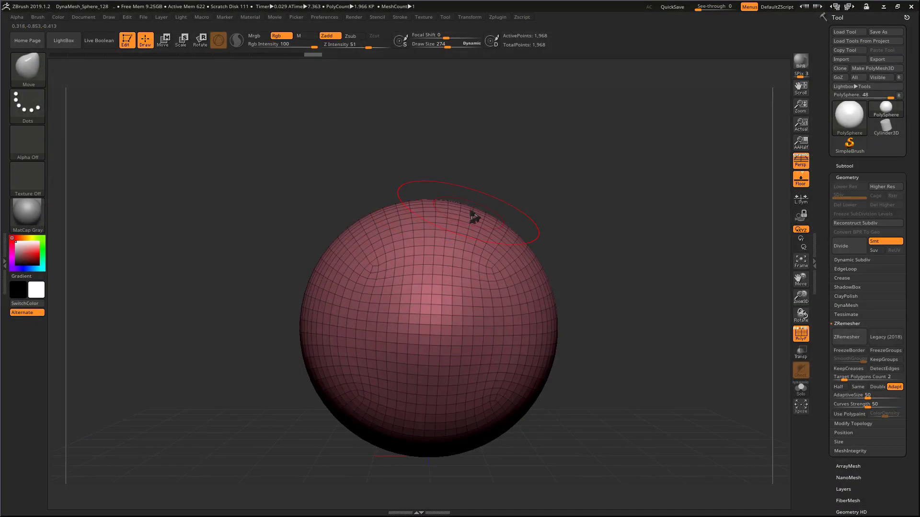
- Switch to Maya, check where the file import command is, and examine the eye mesh from the front and side
key("alt+Tab")
key("alt+Tab")
key("alt+Tab")
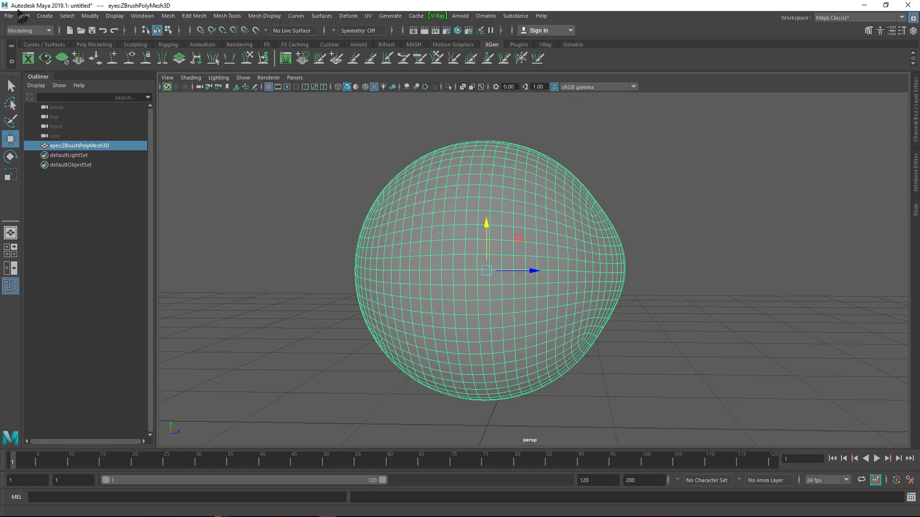
left_click(8, 15)
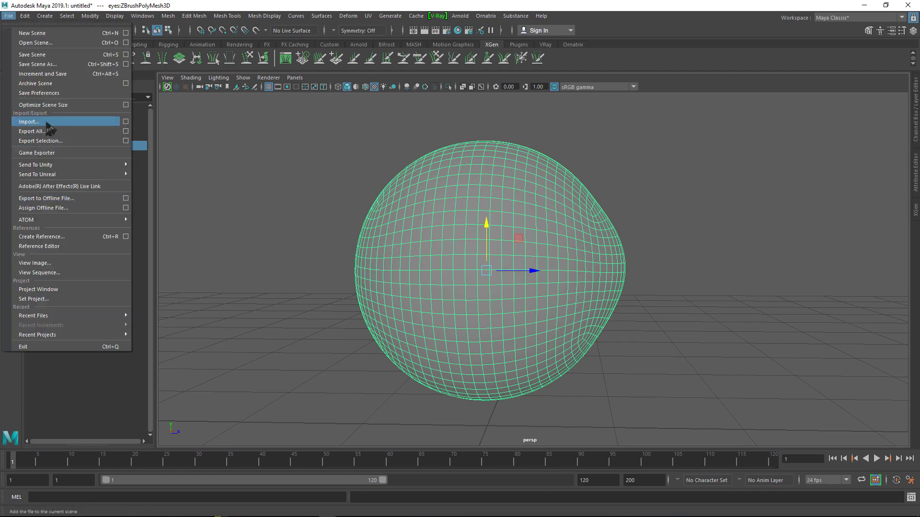
left_click_drag(623, 261, 564, 262, "alt")
right_click_drag(565, 262, 615, 277, "alt")
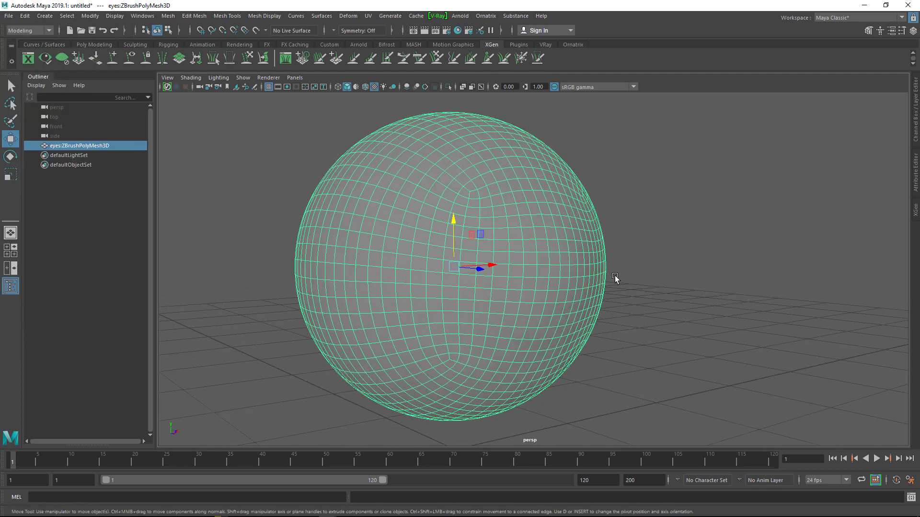
left_click_drag(615, 279, 597, 273, "alt")
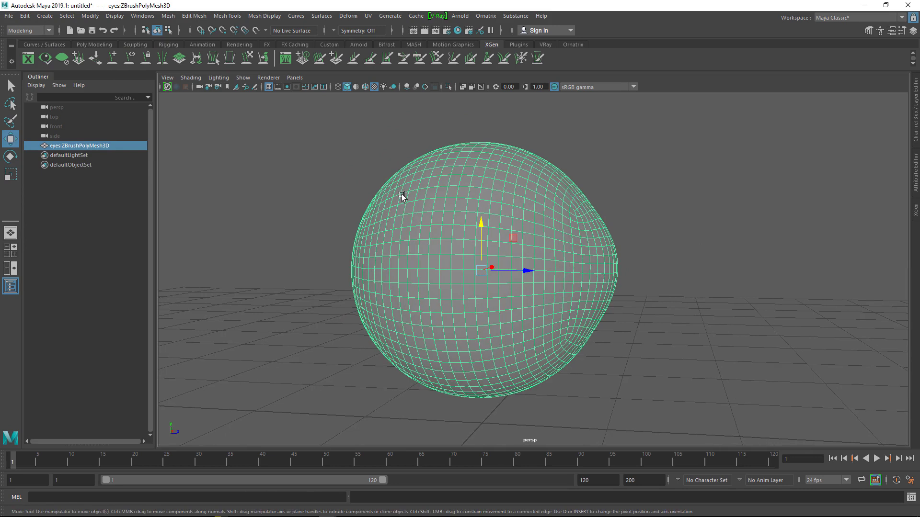
- Assign a new Arnold aiStandardSurface material to the eye mesh
right_click(454, 205)
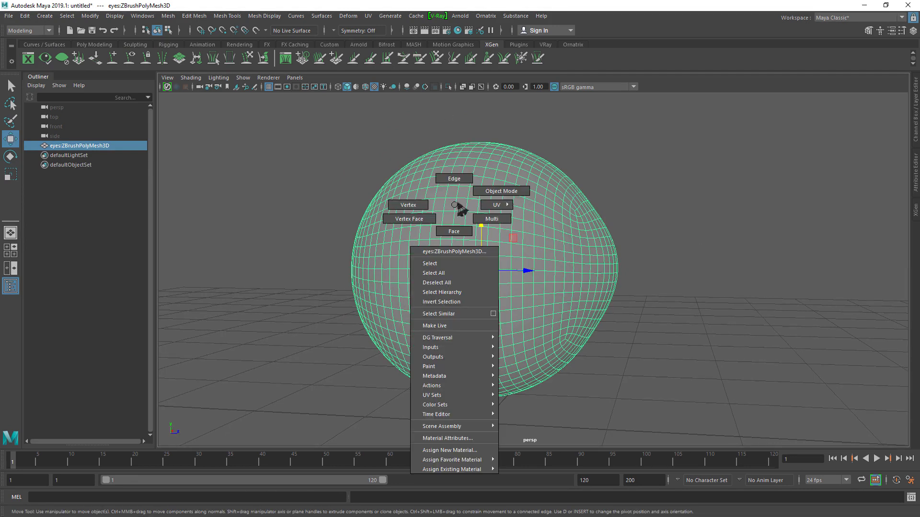
left_click(446, 450)
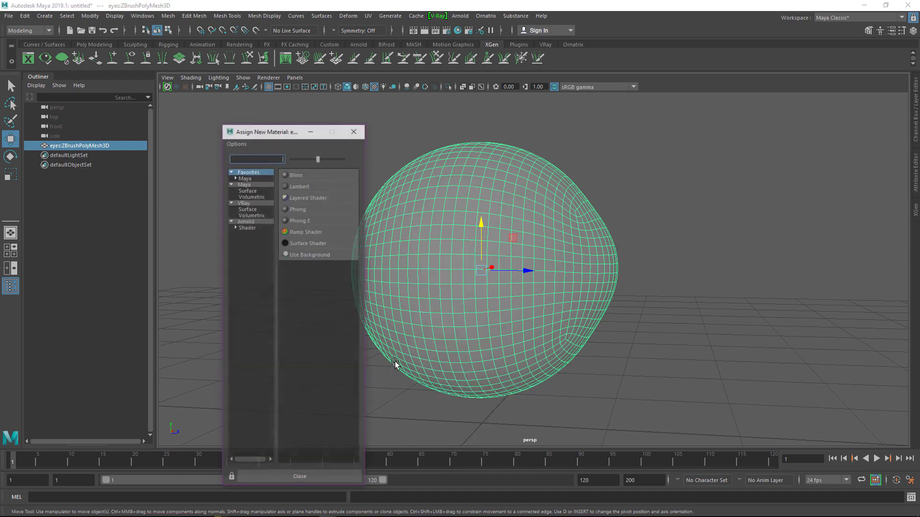
left_click(242, 220)
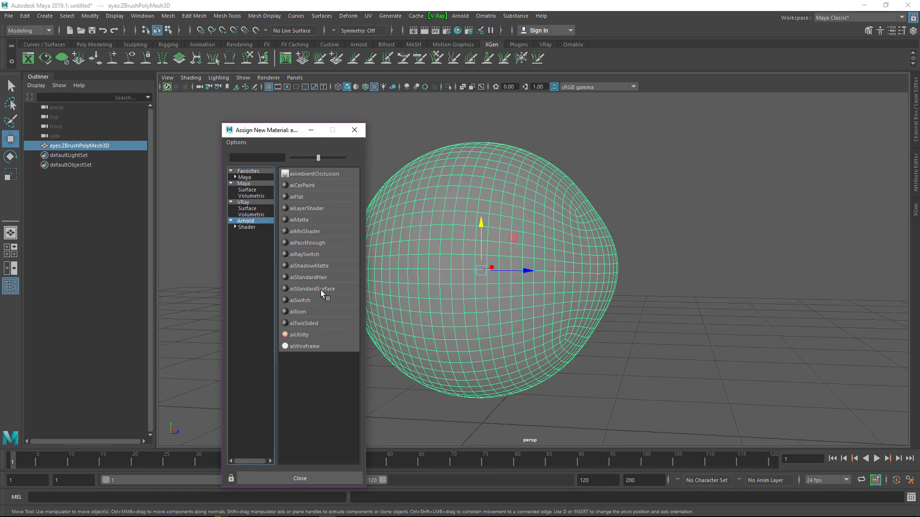
left_click(320, 290)
right_click_drag(452, 340, 534, 345, "alt")
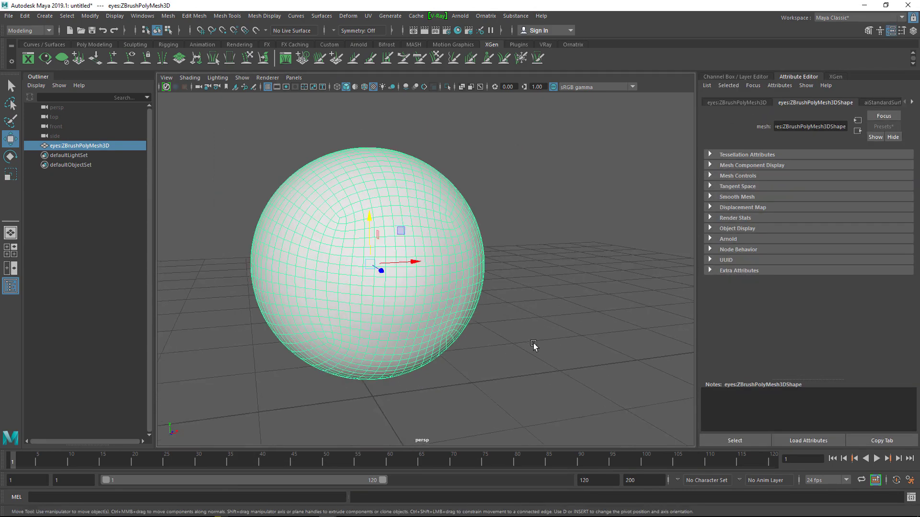
- Rename the eye mesh's aiStandardSurface material to eye_cornia_color
middle_click_drag(533, 345, 573, 393, "alt")
left_click_drag(572, 392, 612, 388, "alt")
right_click_drag(612, 388, 649, 363, "alt")
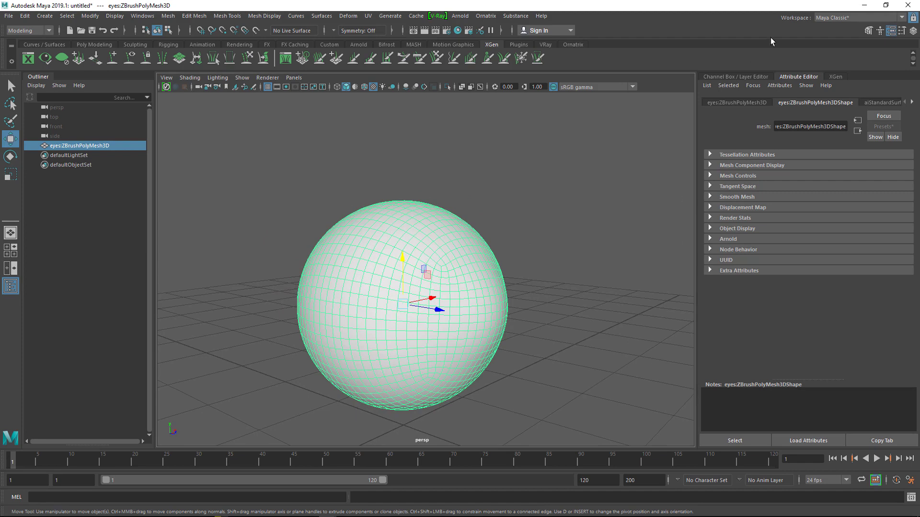
left_click(880, 102)
left_click_drag(819, 128, 745, 122)
type("eye")
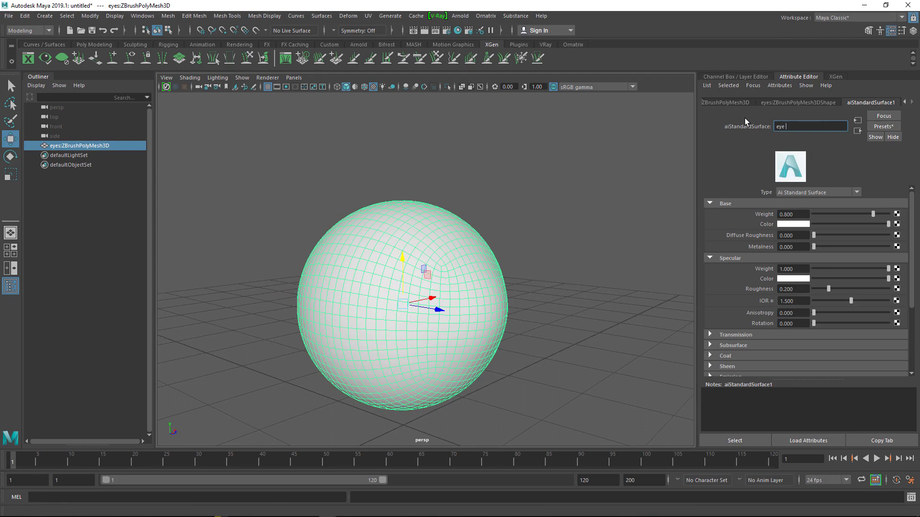
type(" cornia color")
key("Return")
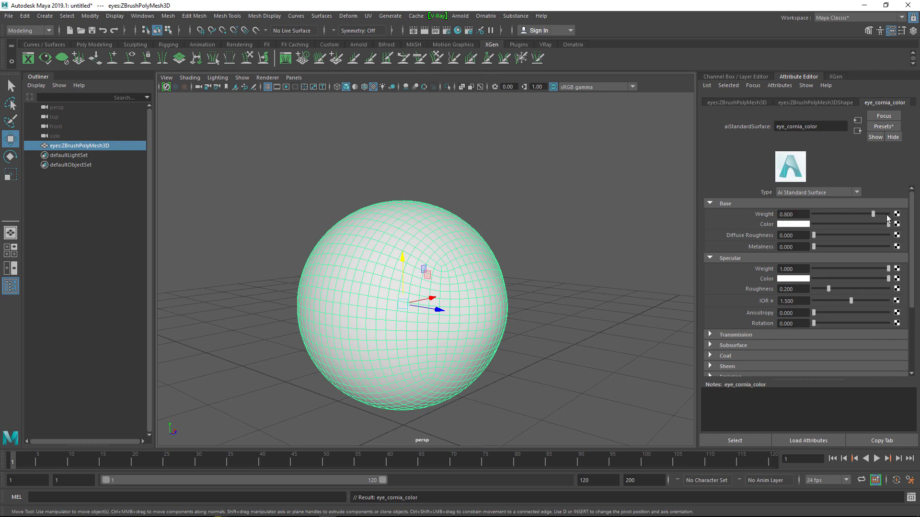
- Set the material's base weight to 1 and connect a File texture node to its base color
left_click_drag(887, 216, 904, 212)
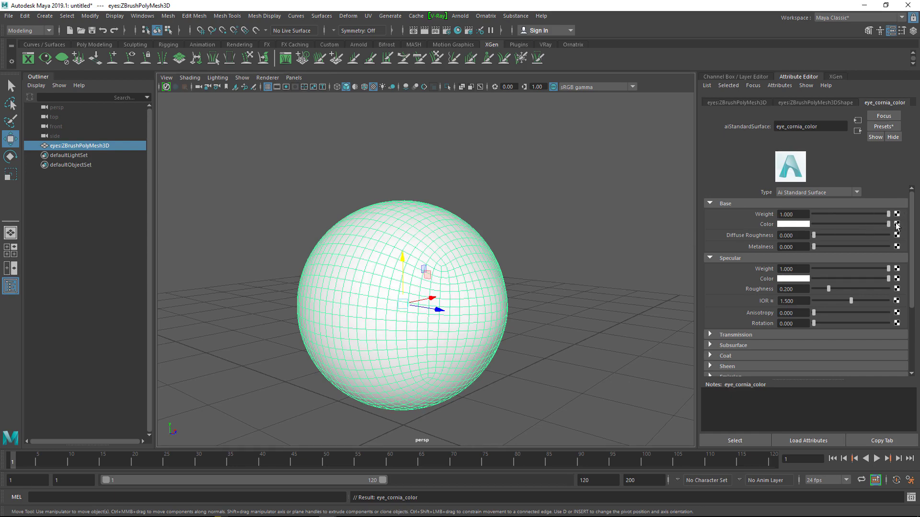
left_click(897, 224)
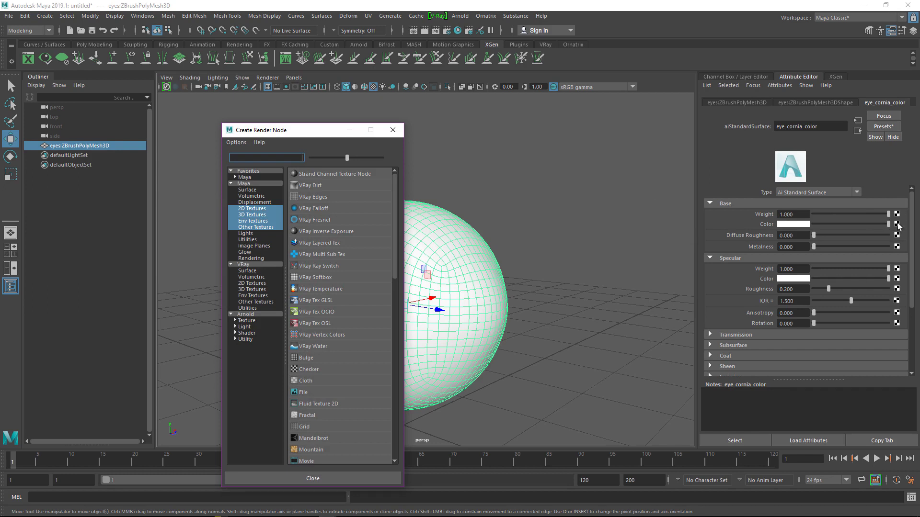
left_click(302, 394)
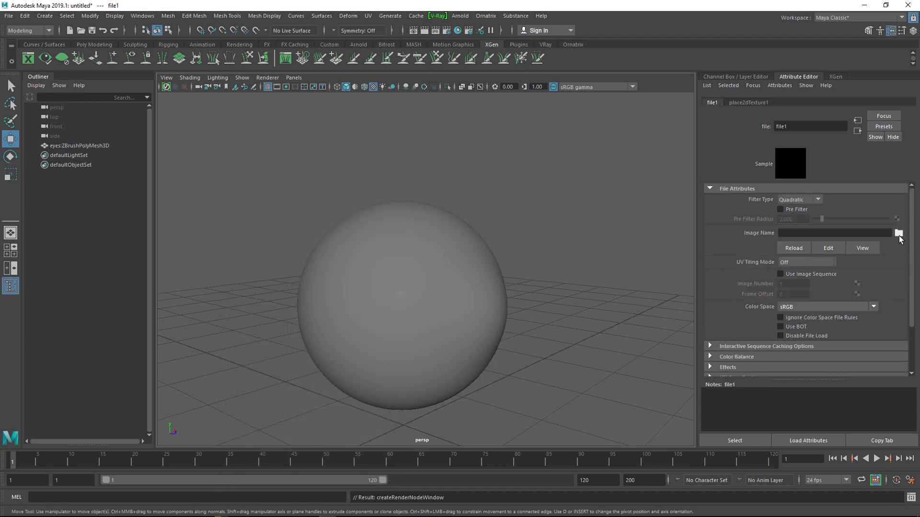
- Load Free Cornia.tif from New folder (4) on the H: drive as the file texture's image
left_click(899, 233)
left_click(128, 158)
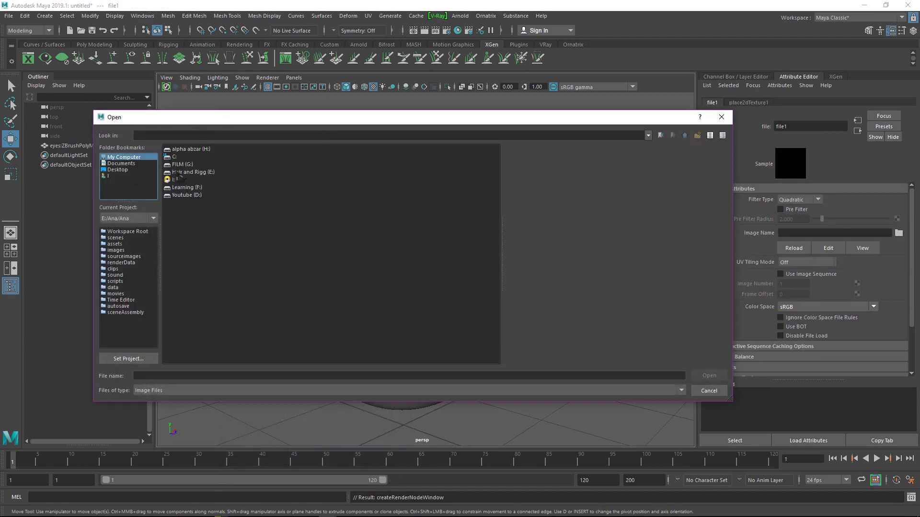
double_click(206, 151)
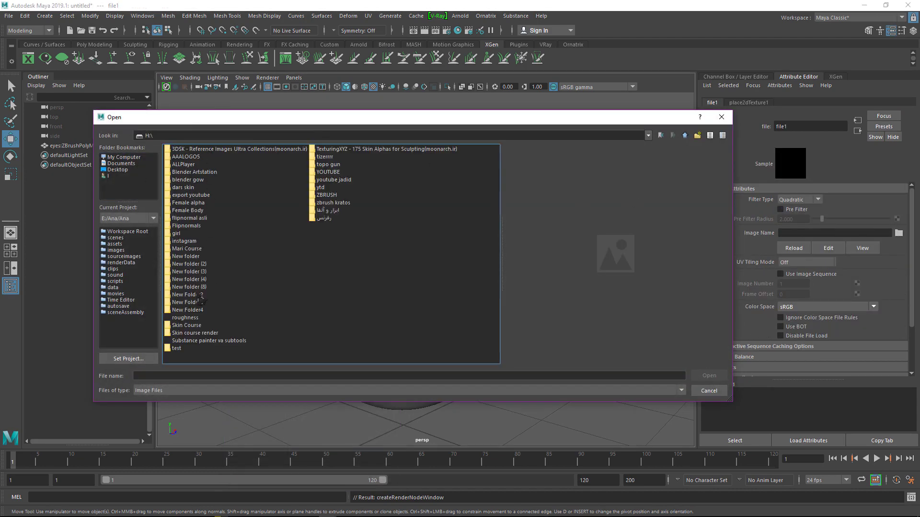
double_click(206, 282)
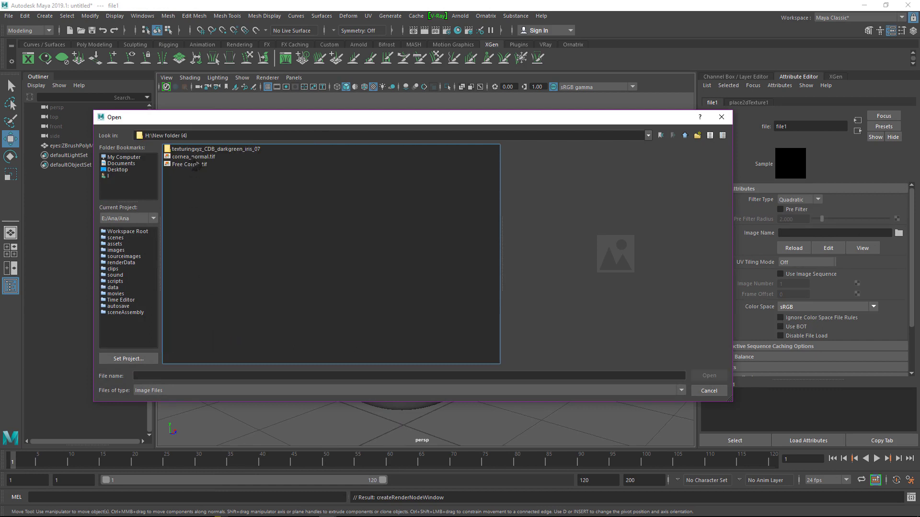
left_click(195, 164)
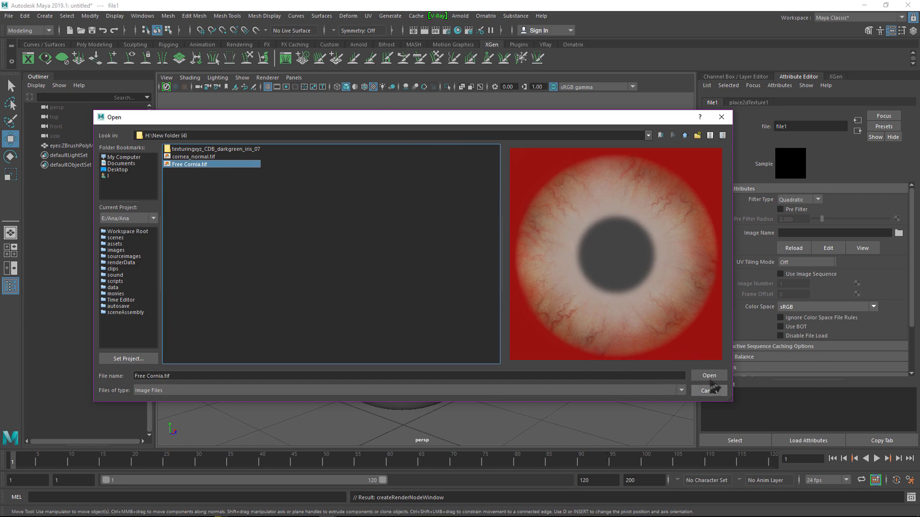
left_click(709, 376)
- Select the eye mesh and open the UV Editor to show its shells over the texture
left_click_drag(413, 283, 464, 332, "alt")
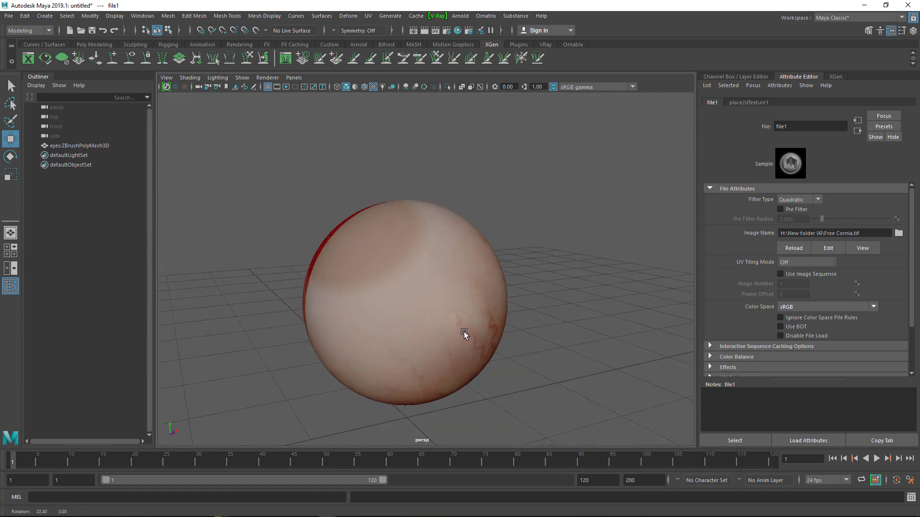
left_click(442, 249)
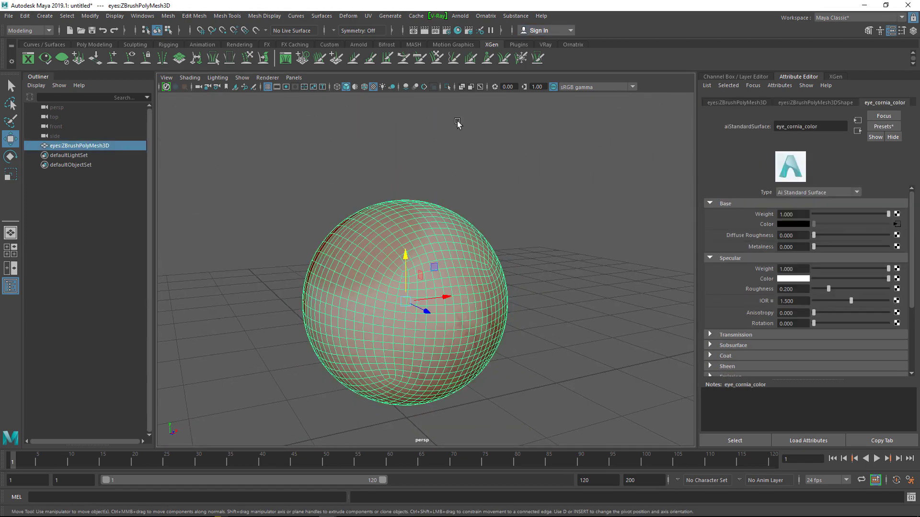
left_click(367, 16)
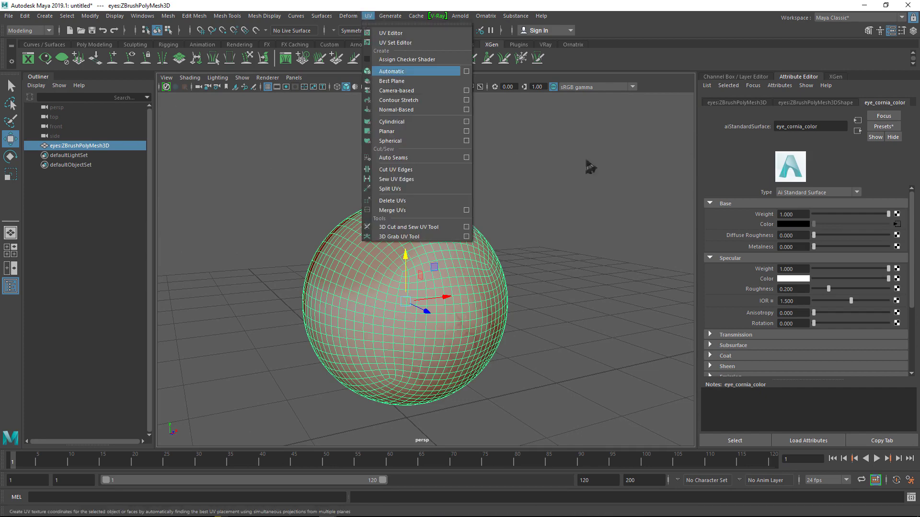
left_click(417, 35)
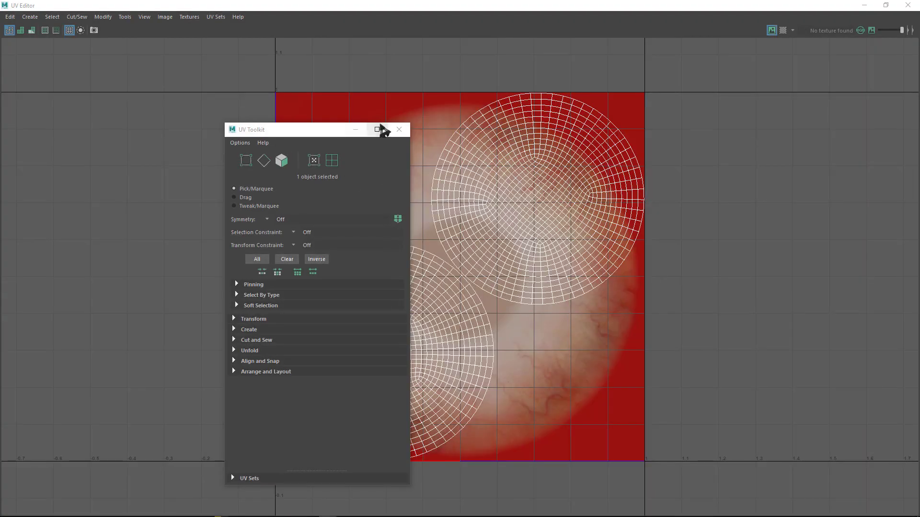
left_click(400, 129)
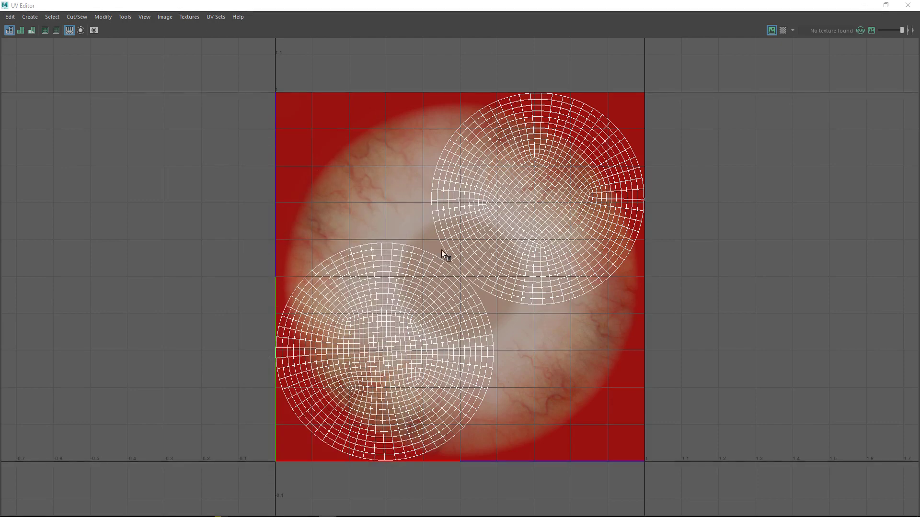
- Inspect the two UV shells and move the UV Editor aside to identify which part of the eye the lower shell covers
middle_click_drag(474, 281, 457, 312, "alt")
right_click_drag(457, 312, 501, 294, "alt")
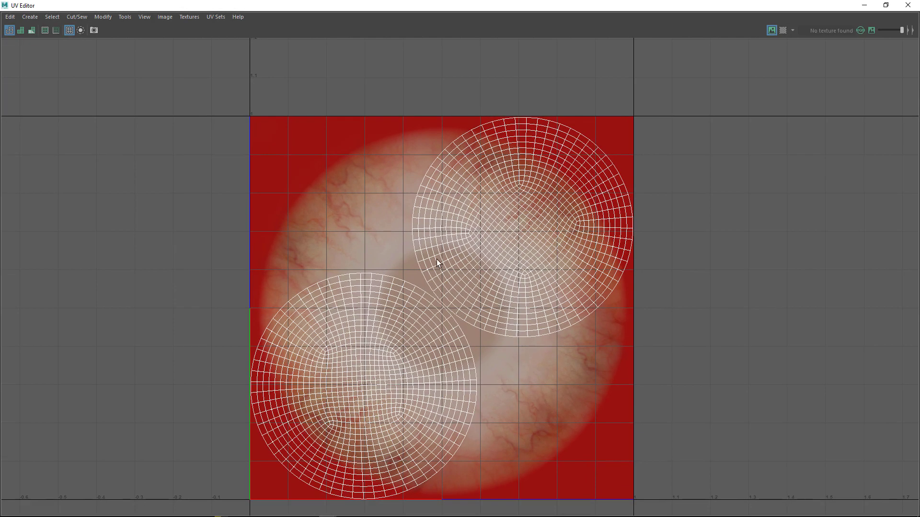
mouse_move(412, 235)
right_mouse_down()
mouse_move(437, 232)
mouse_move(424, 226)
right_mouse_up()
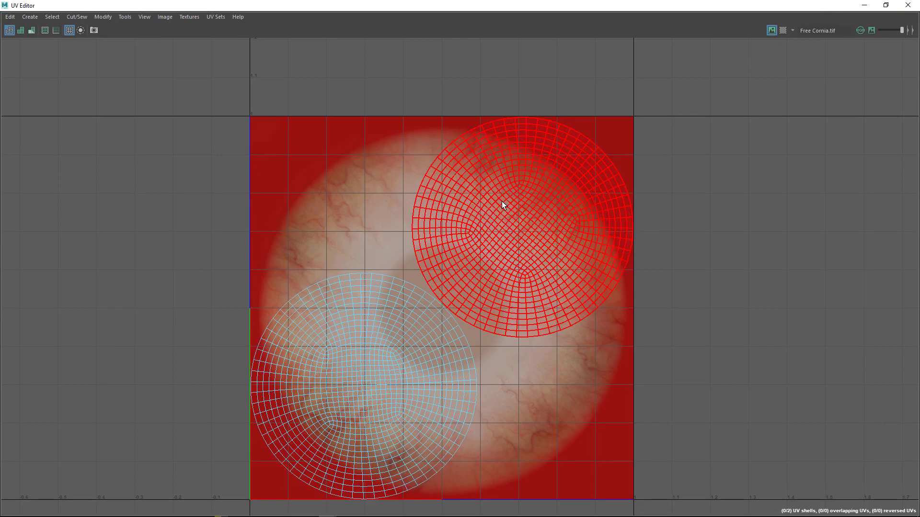
left_click(456, 284)
left_click(373, 318)
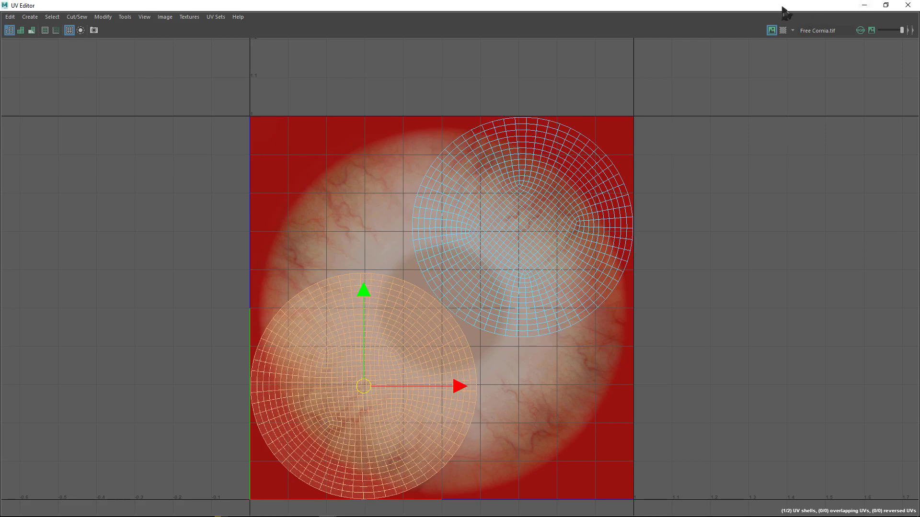
left_click_drag(779, 6, 712, 325)
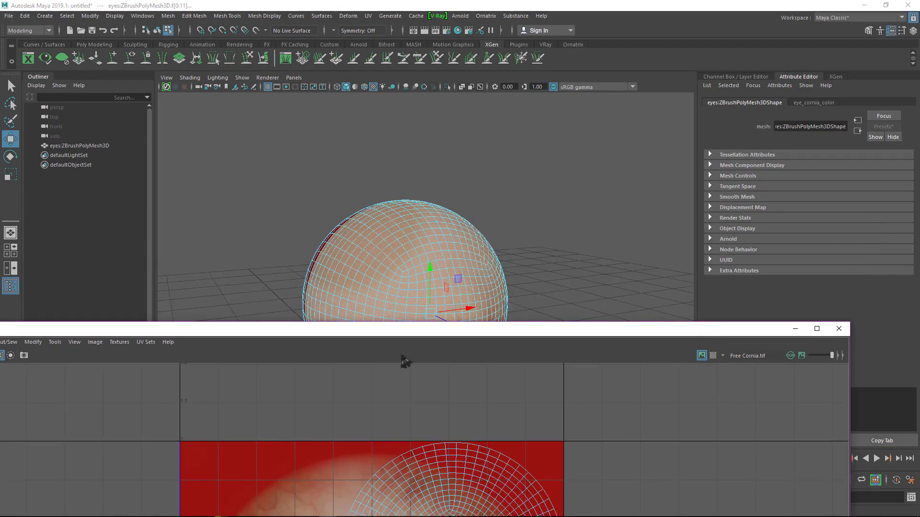
- Shrink the upper UV shell to a small disc and move it into the red upper-right corner of the texture
left_click(439, 472)
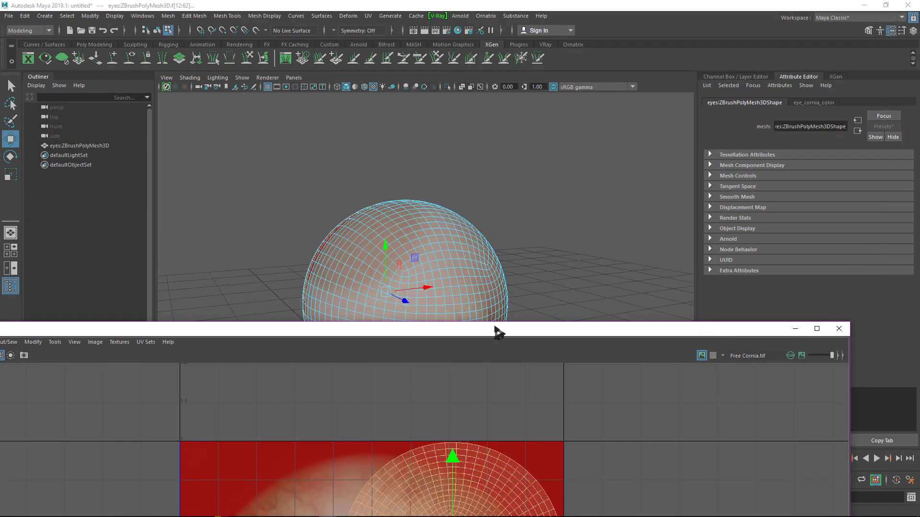
left_click_drag(494, 328, 540, 60)
key("r")
left_click_drag(499, 283, 436, 231)
key("w")
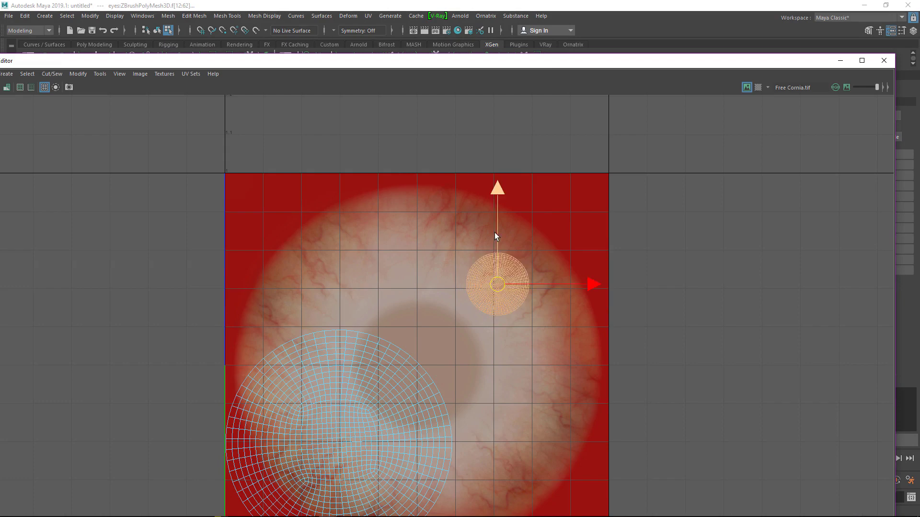
left_click_drag(494, 232, 519, 172)
left_click_drag(558, 221, 627, 211)
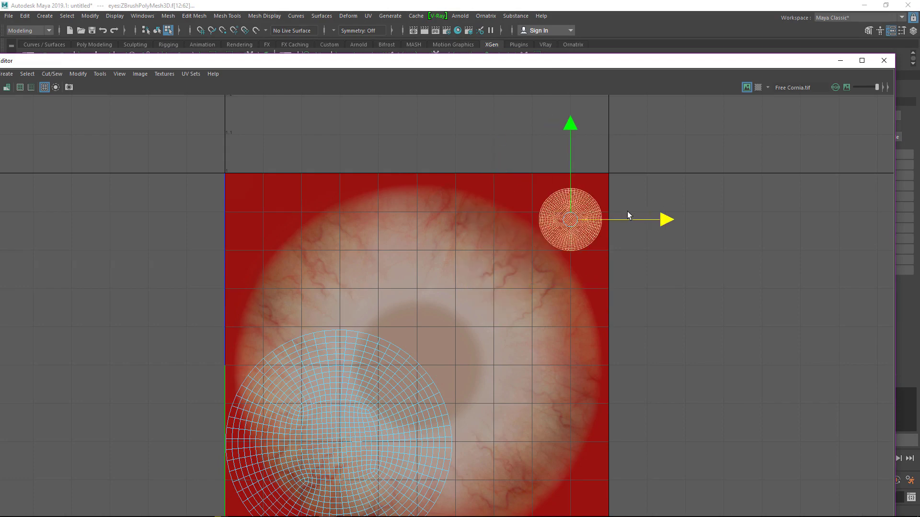
- Centre the larger UV shell on the texture's iris and scale it up to the edge of the eyeball circle
left_click(317, 421)
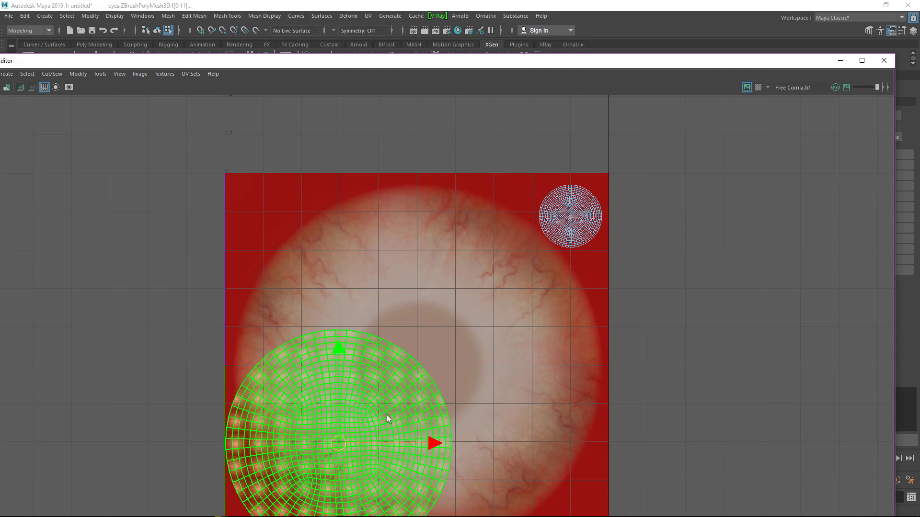
left_click_drag(402, 443, 477, 433)
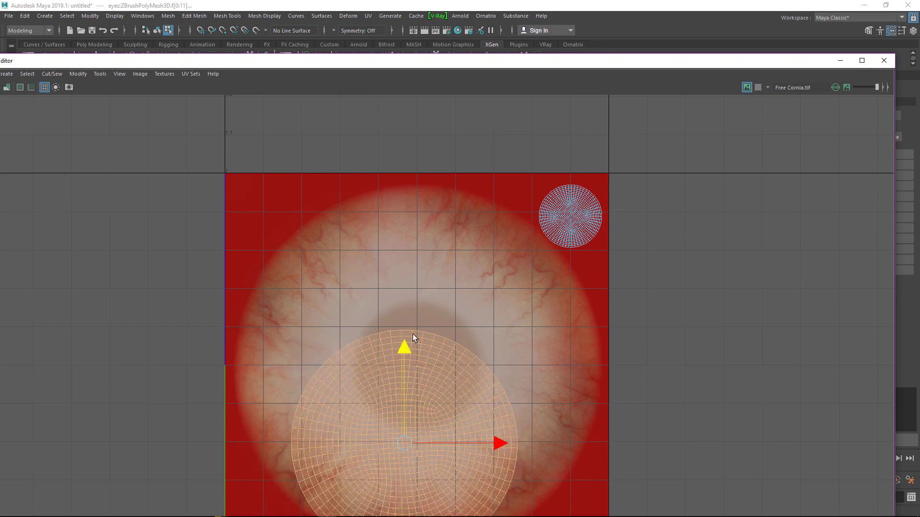
left_click_drag(413, 343, 418, 292)
left_click_drag(498, 355, 513, 355)
left_click_drag(419, 322, 418, 332)
key("r")
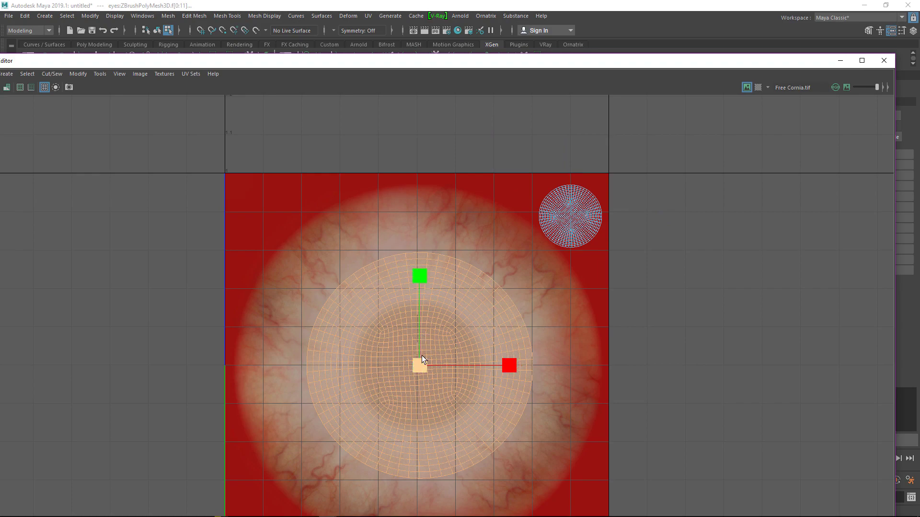
mouse_move(484, 399)
middle_mouse_down()
mouse_move(501, 407)
mouse_move(474, 392)
middle_mouse_up()
key("ctrl+z")
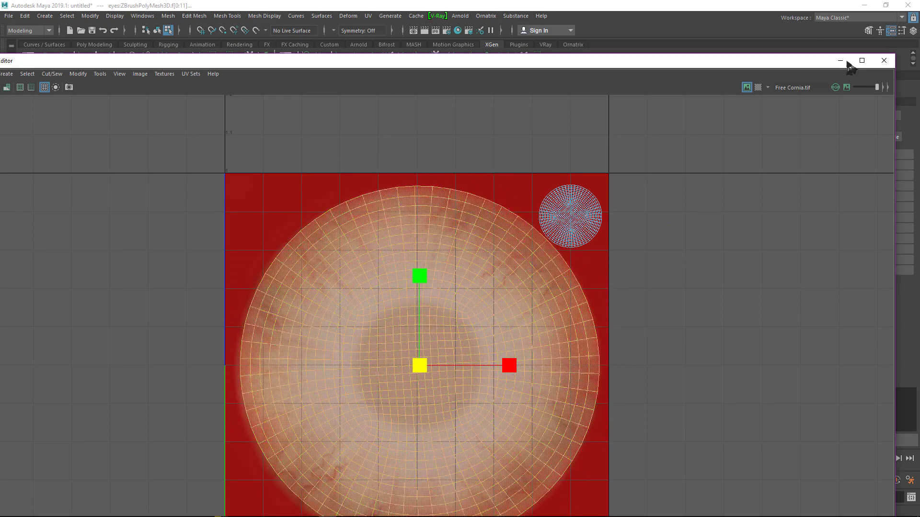
- Close the UV Editor and return the eye mesh from component to object selection
left_click(884, 61)
key("F8")
left_click(582, 311)
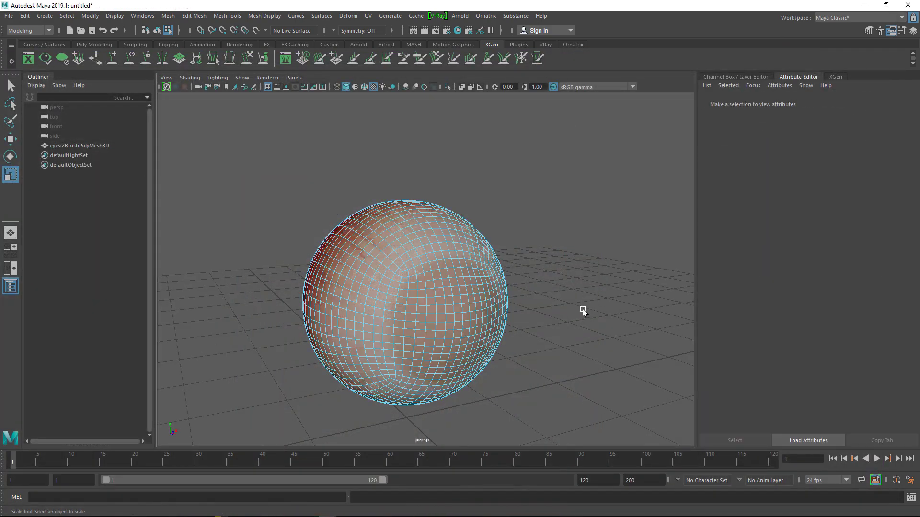
right_click_drag(521, 244, 567, 230)
key("q")
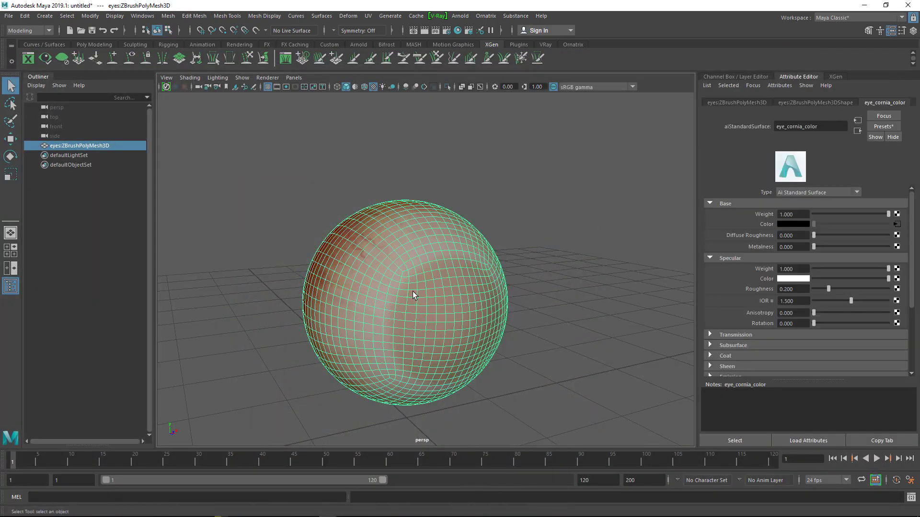
- Examine the textured eyeball from the side and front, checking the placement of the iris and veins
left_click_drag(490, 286, 522, 280, "alt")
right_click_drag(522, 280, 594, 289, "alt")
left_click(584, 262)
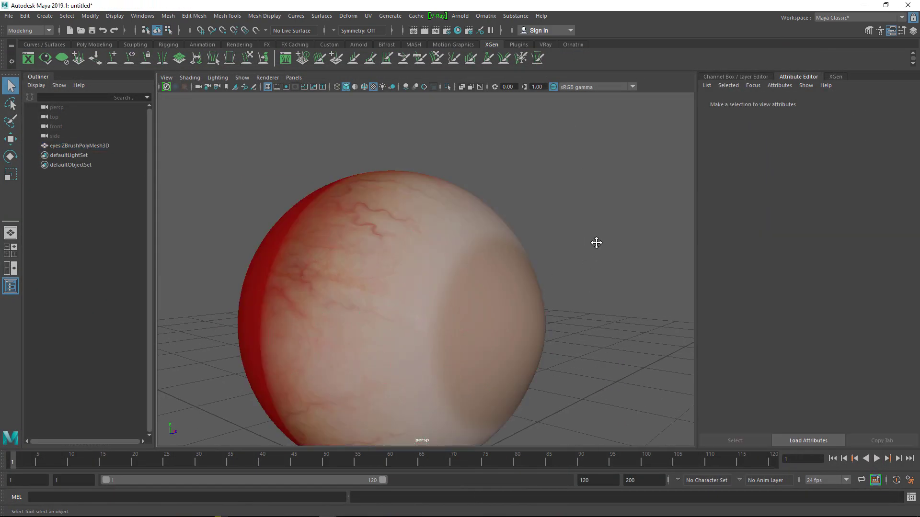
middle_click_drag(596, 243, 634, 126, "alt")
left_click_drag(581, 238, 509, 310, "alt")
right_click_drag(509, 304, 446, 308, "alt")
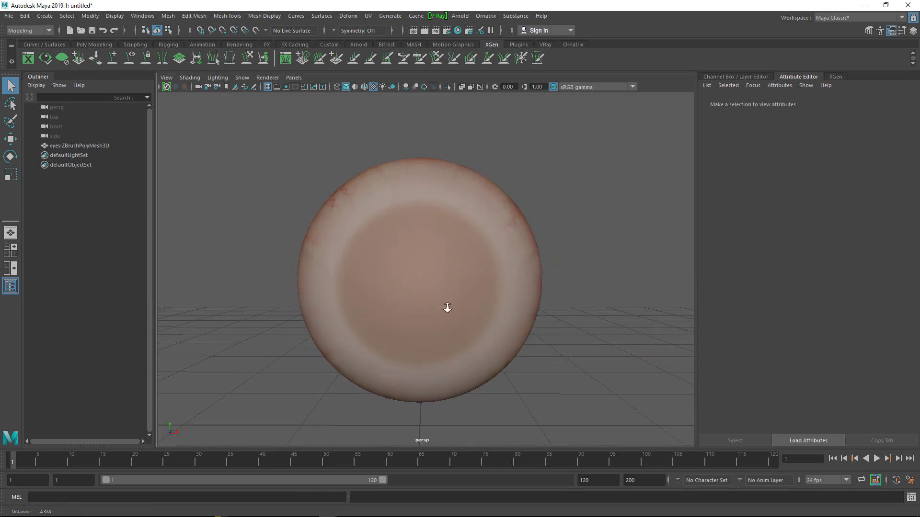
left_click_drag(452, 314, 449, 343, "alt")
left_click_drag(464, 258, 494, 256, "alt")
right_click_drag(494, 257, 562, 248, "alt")
middle_click_drag(562, 249, 544, 195, "alt")
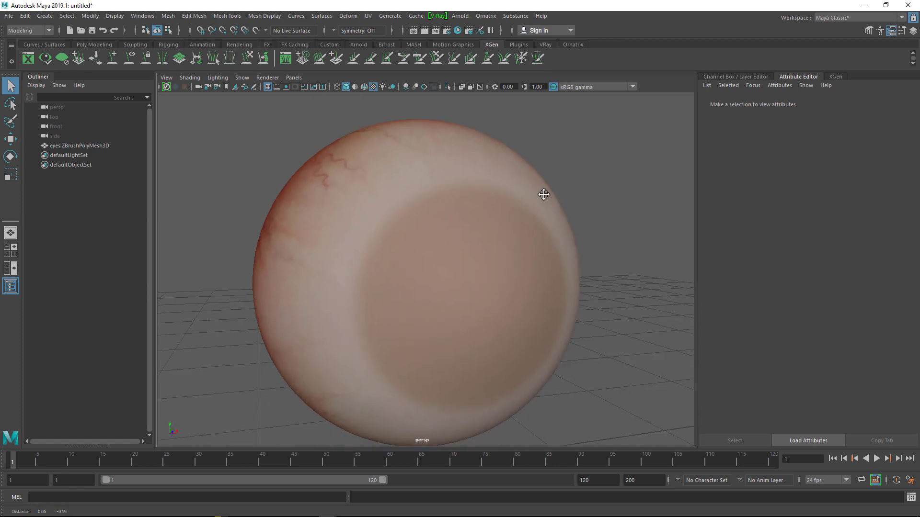
left_click_drag(544, 194, 447, 230, "alt")
- Set the eye material's specular roughness to 0 and its IOR to 1.55
left_click(483, 215)
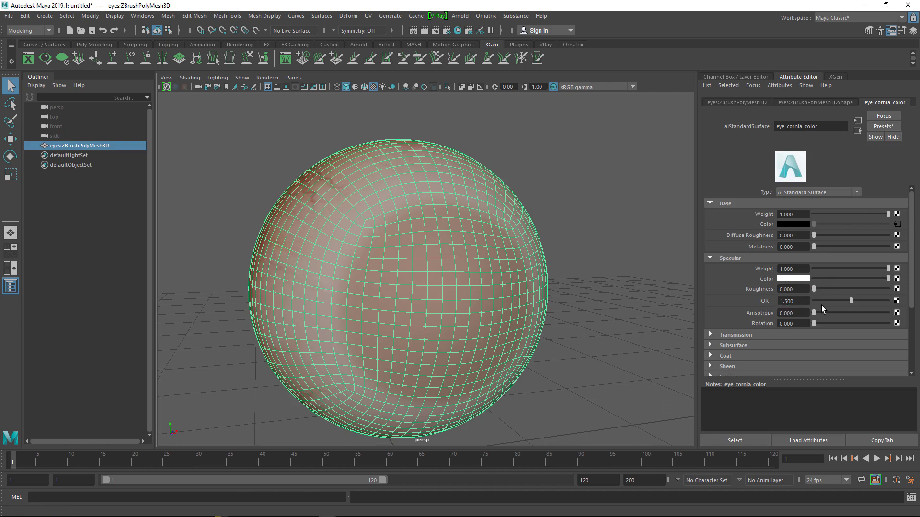
double_click(798, 302)
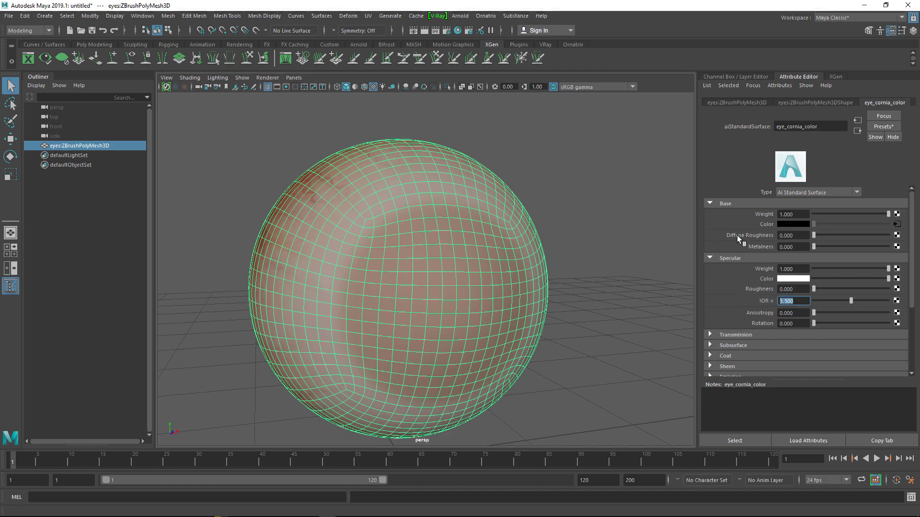
type("1")
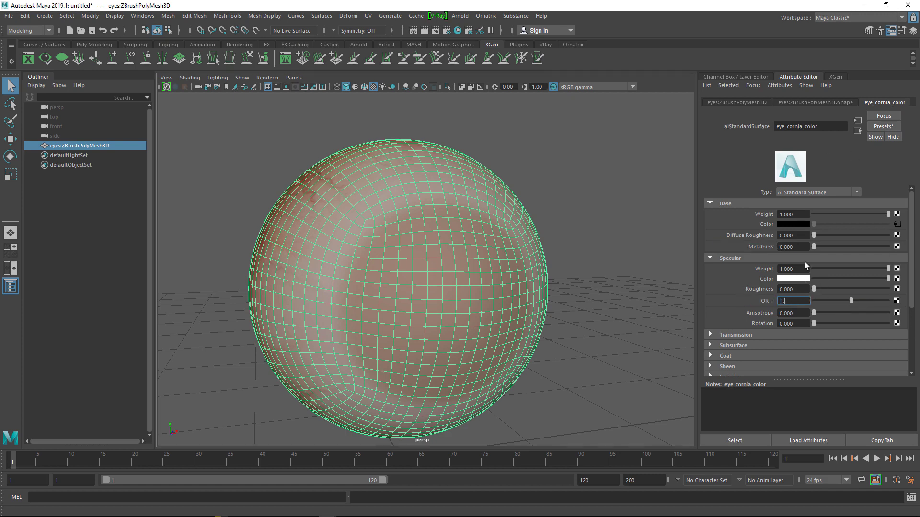
type(".550")
key("Return")
- Raise the subsurface weight of the eye_cornia_color material to 1
left_click(740, 346)
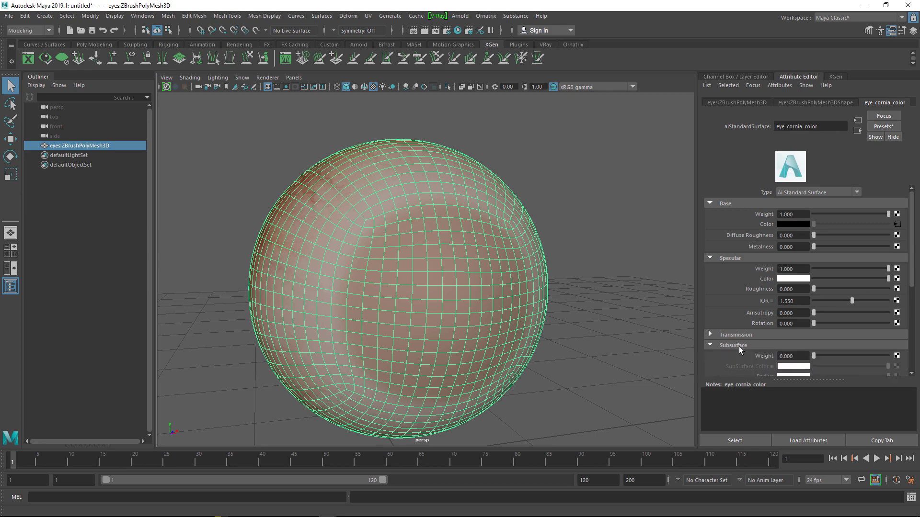
scroll(749, 298, "down", 1)
left_click_drag(872, 325, 894, 335)
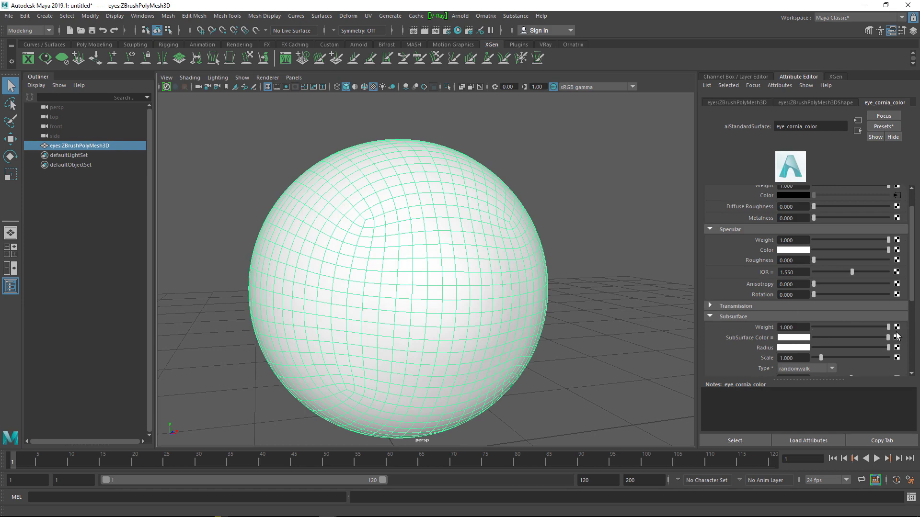
- Map the SubSurface Color with a File texture using Free Cornia.tif and return to the eye material
left_click(897, 337)
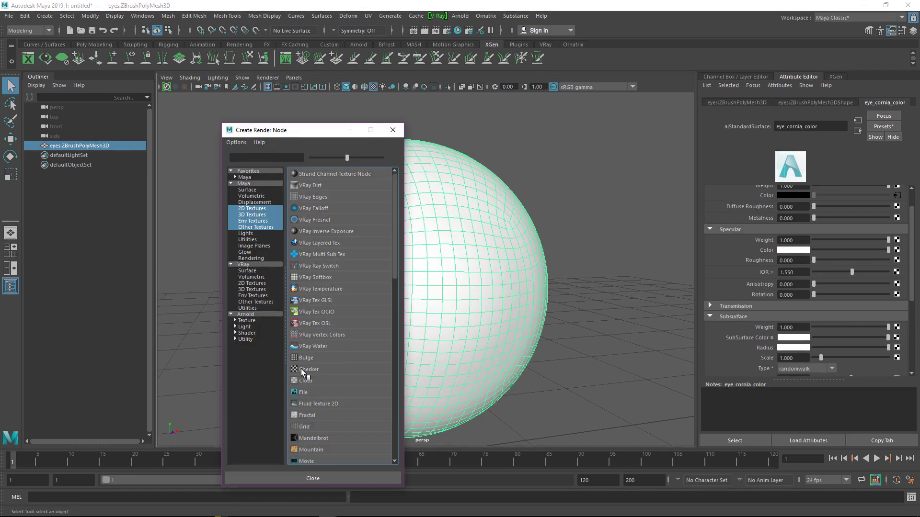
left_click(303, 391)
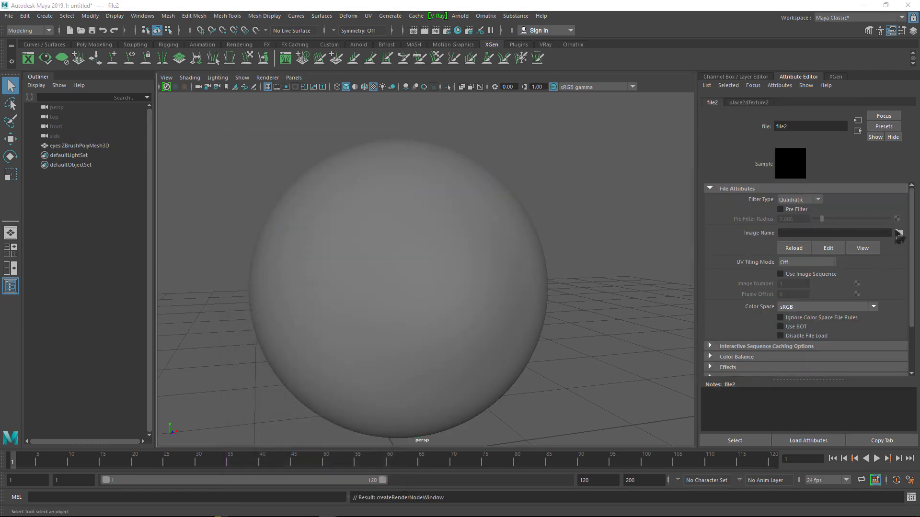
left_click(898, 233)
left_click(199, 157)
left_click(211, 164)
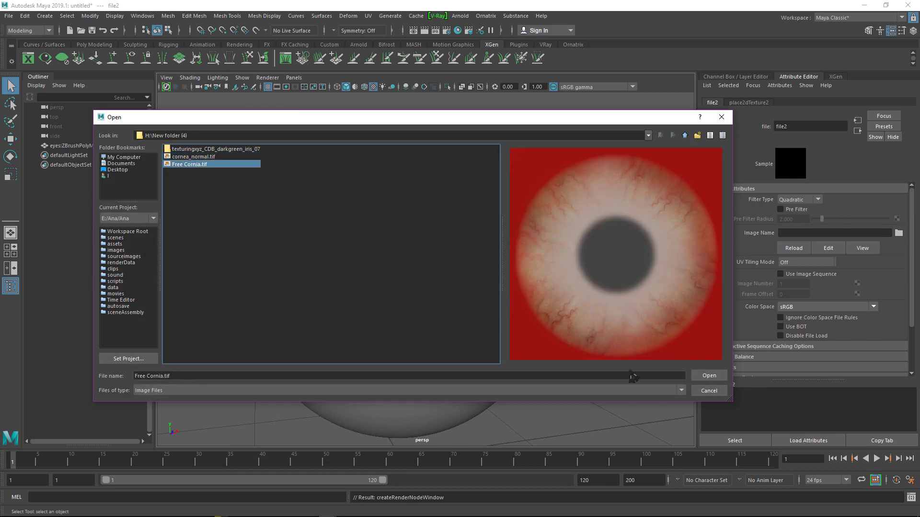
left_click(709, 375)
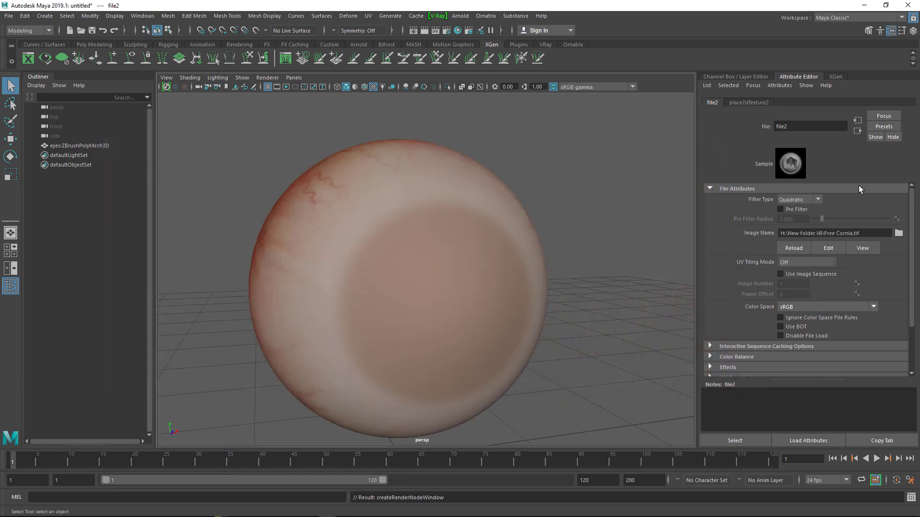
left_click(856, 131)
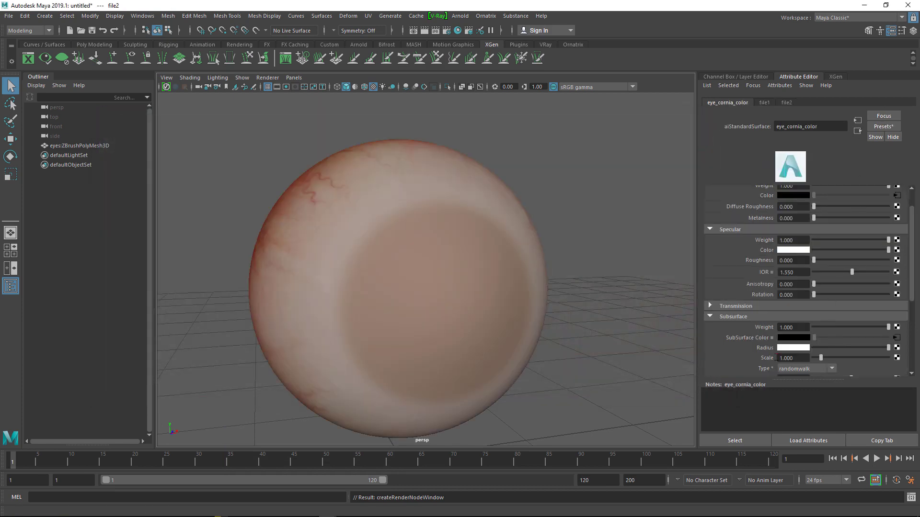
- Map the subsurface Radius with a File texture using Free Cornia.tif and return to the eye material
scroll(747, 343, "down", 2)
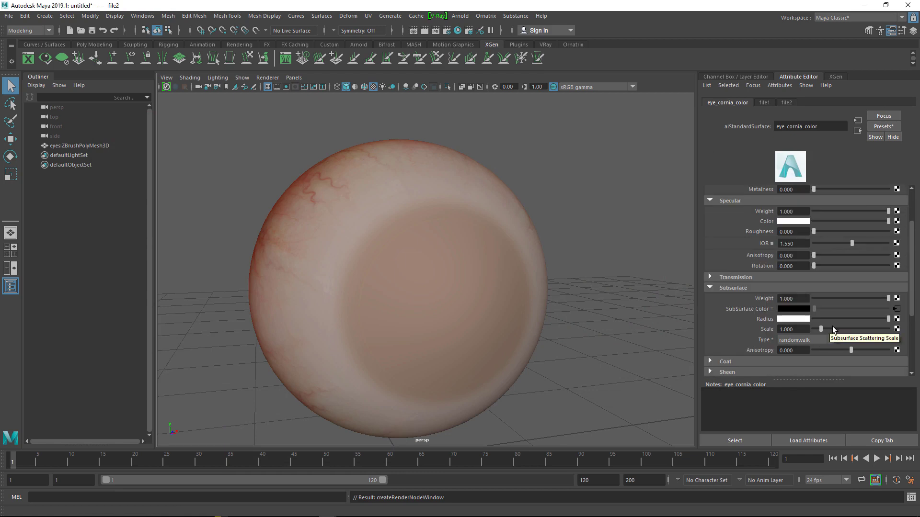
left_click(897, 318)
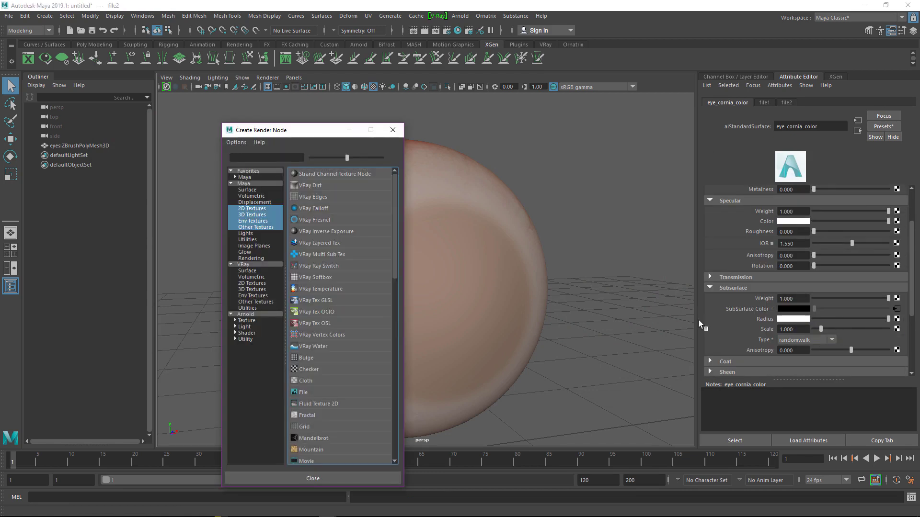
left_click(303, 393)
left_click(898, 232)
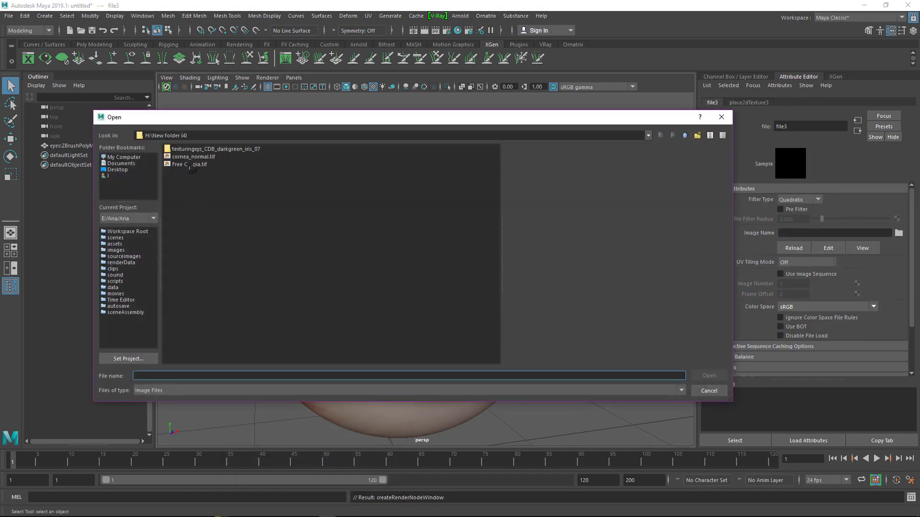
left_click(191, 165)
left_click(695, 374)
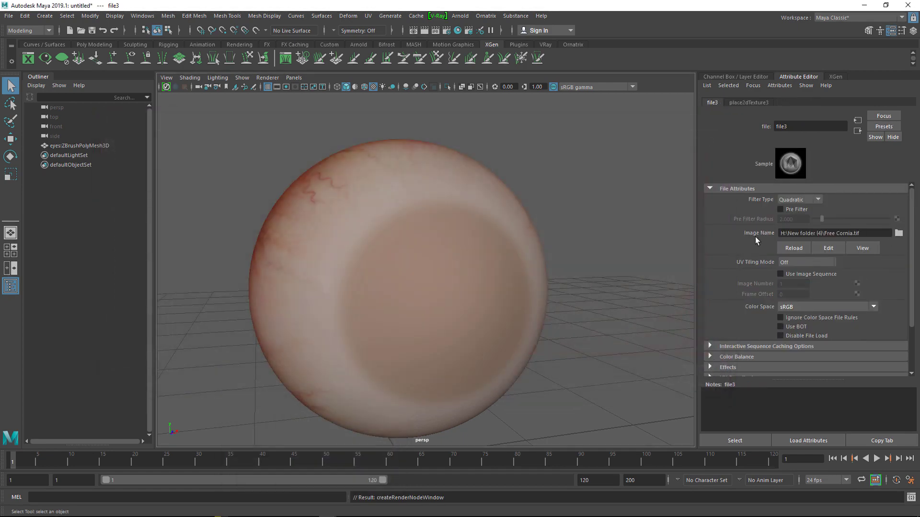
left_click(857, 131)
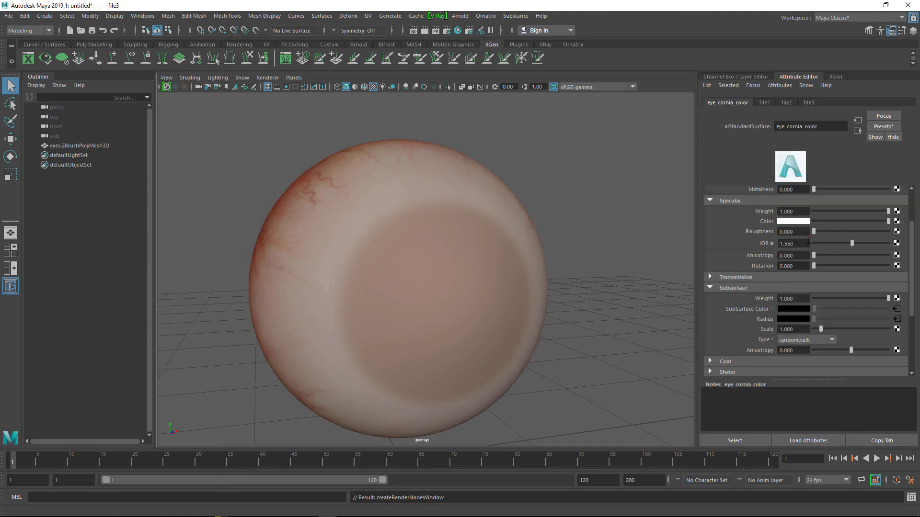
- Set the subsurface type to randomwalk_v2 and the subsurface scale to 0.1
left_click(803, 343)
left_click(799, 366)
left_click_drag(412, 306, 306, 279, "alt")
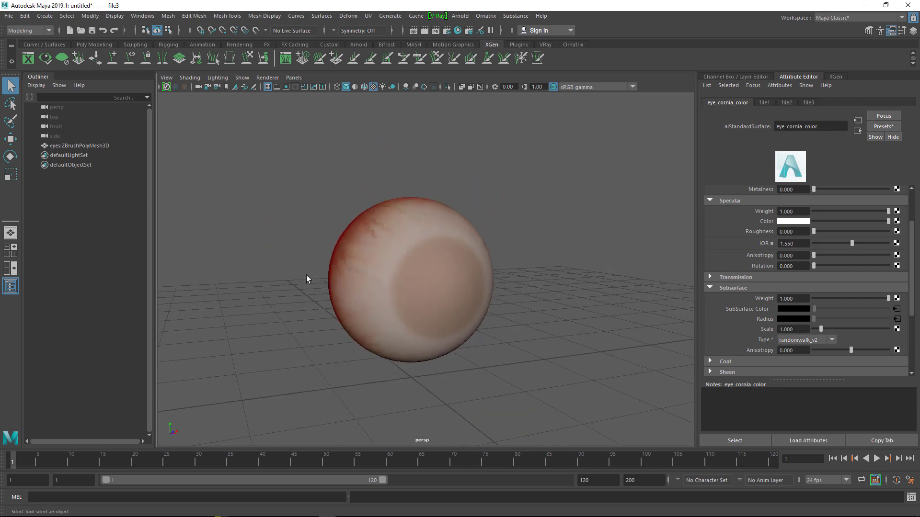
scroll(461, 275, "up", 3)
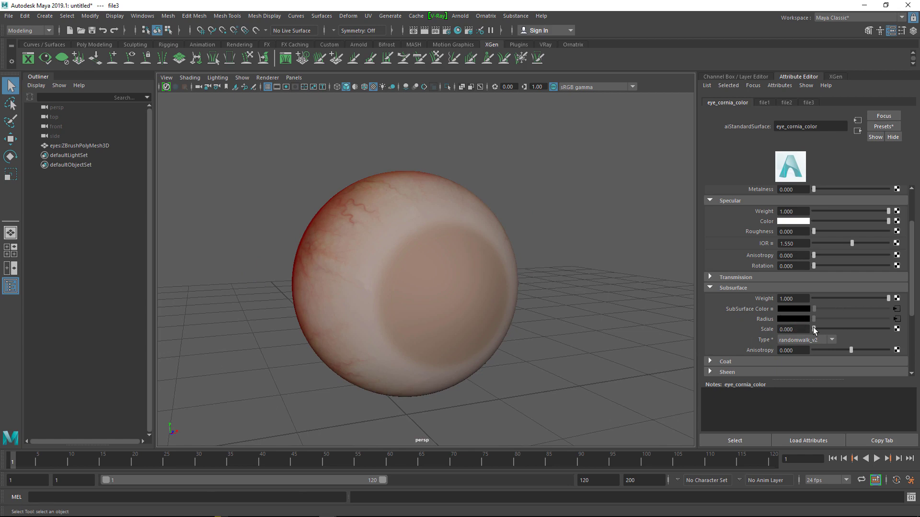
left_click_drag(798, 328, 729, 317)
type("0.1")
key("Return")
- Select the eye mesh, add a File texture to its material's Bump Mapping, and set the bump's use to Tangent Space Normals
left_click(504, 281)
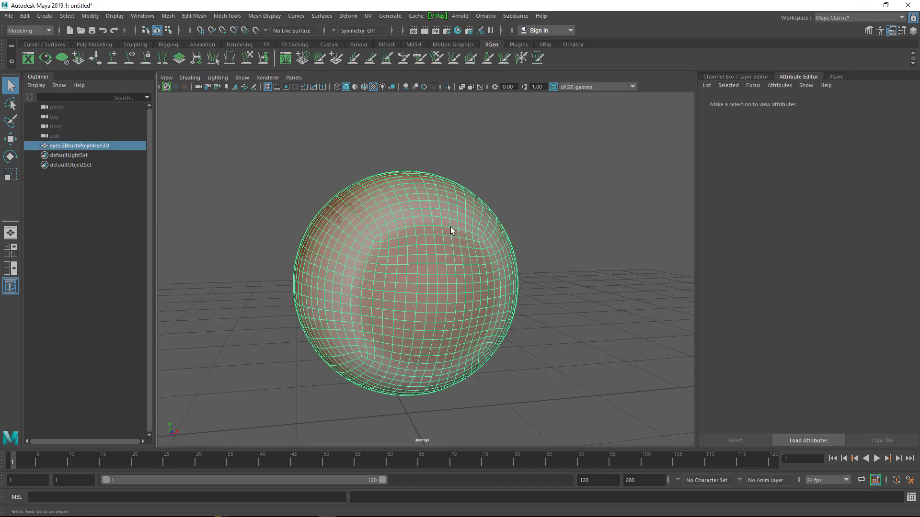
left_click_drag(542, 299, 534, 298, "alt")
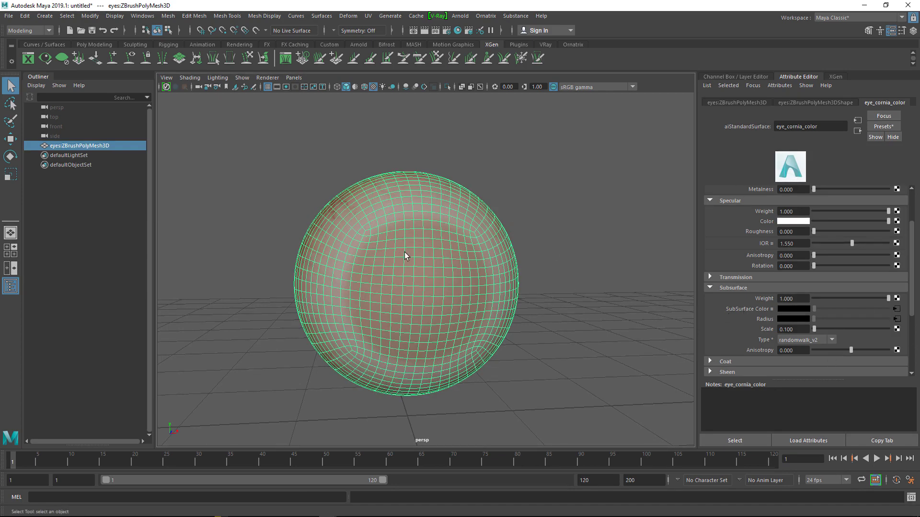
right_click_drag(405, 251, 435, 258, "alt")
middle_click_drag(436, 258, 437, 248, "alt")
left_click_drag(470, 260, 515, 269, "alt")
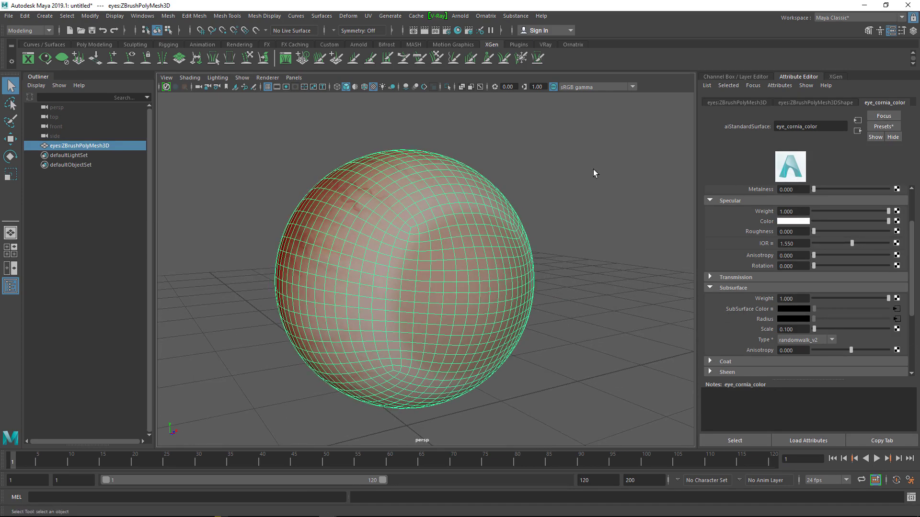
right_click_drag(495, 203, 629, 197, "alt")
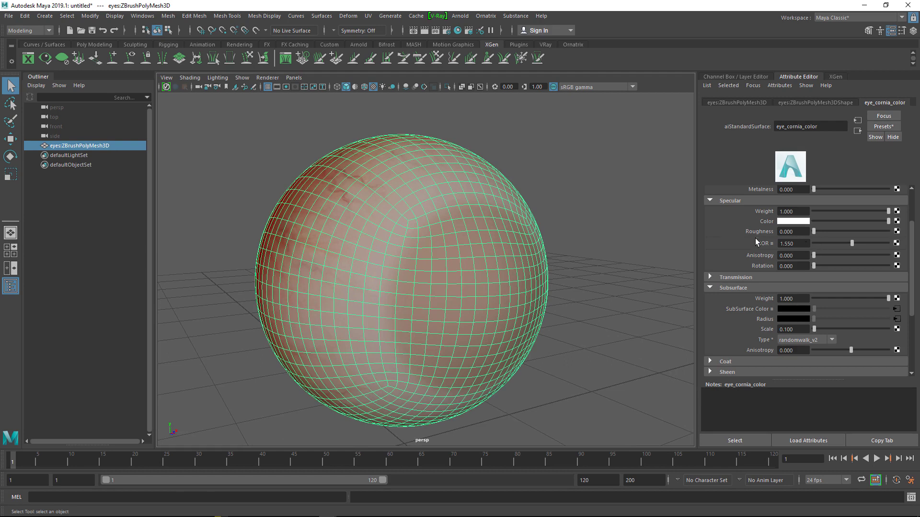
scroll(756, 242, "down", 3)
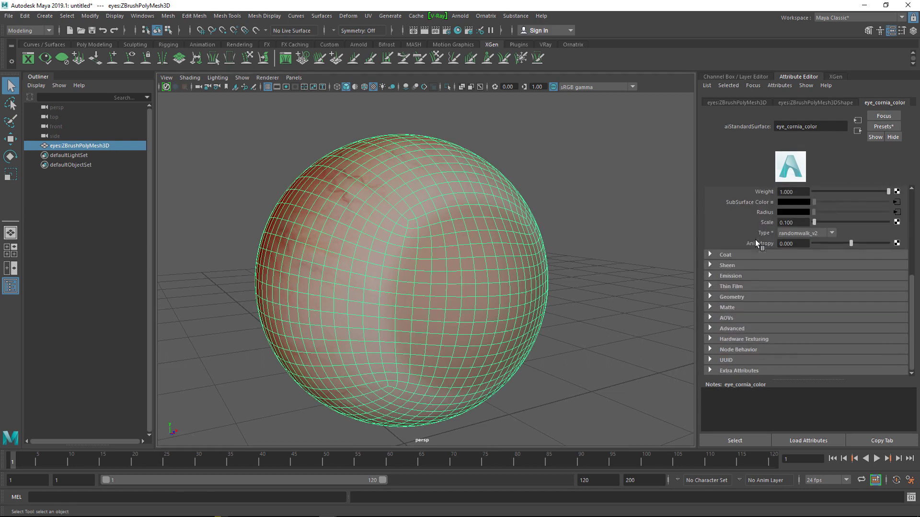
left_click(739, 298)
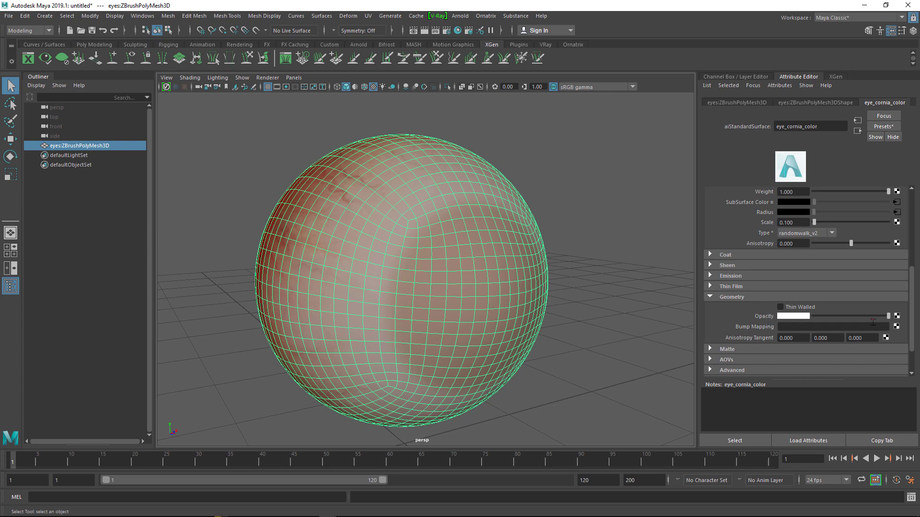
left_click(896, 327)
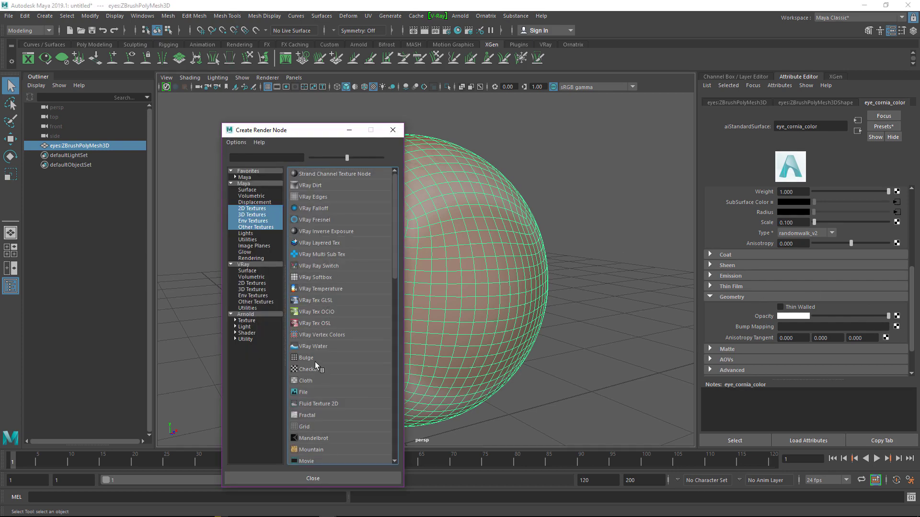
left_click(315, 390)
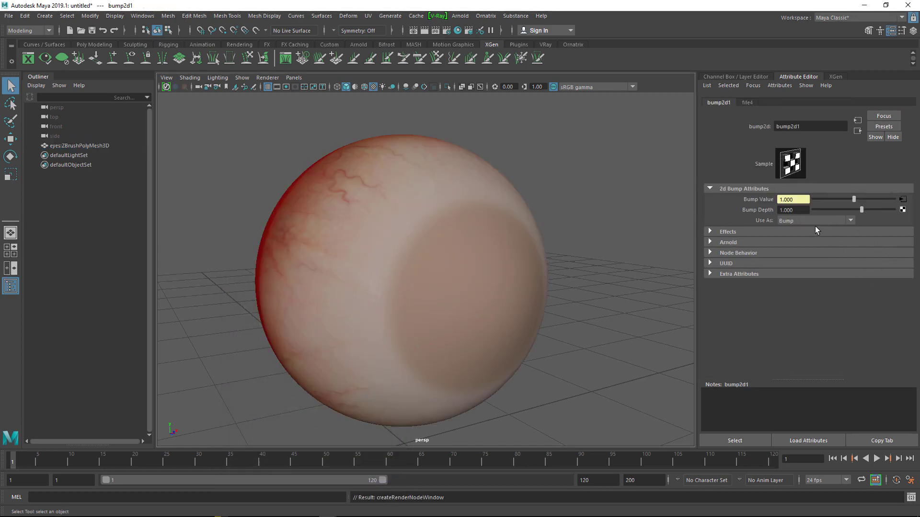
left_click(783, 222)
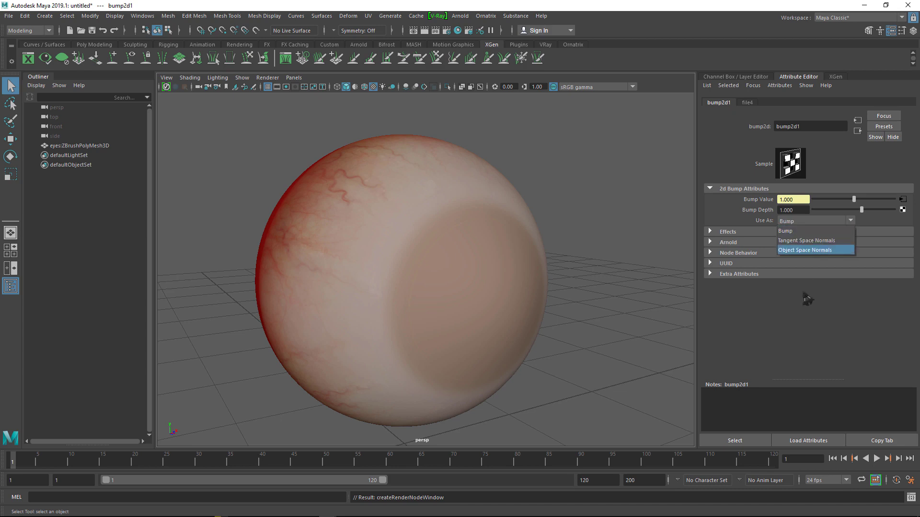
left_click(812, 238)
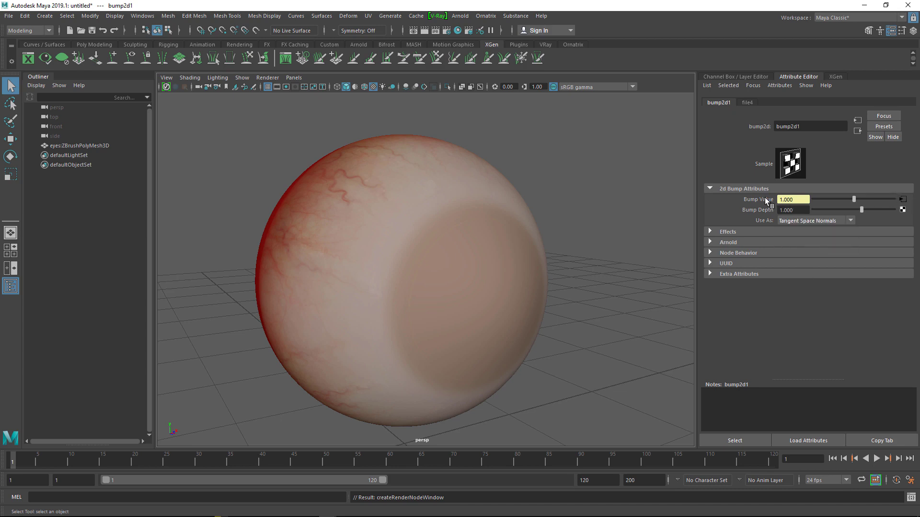
- Load cornea_normal.tif into the bump's file texture and set its color space to Raw
left_click(903, 200)
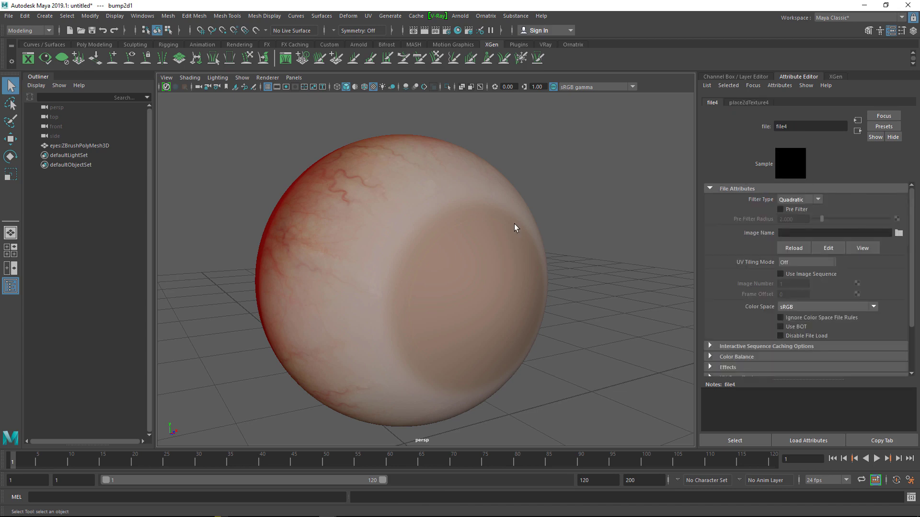
left_click(900, 233)
left_click(189, 164)
left_click(193, 158)
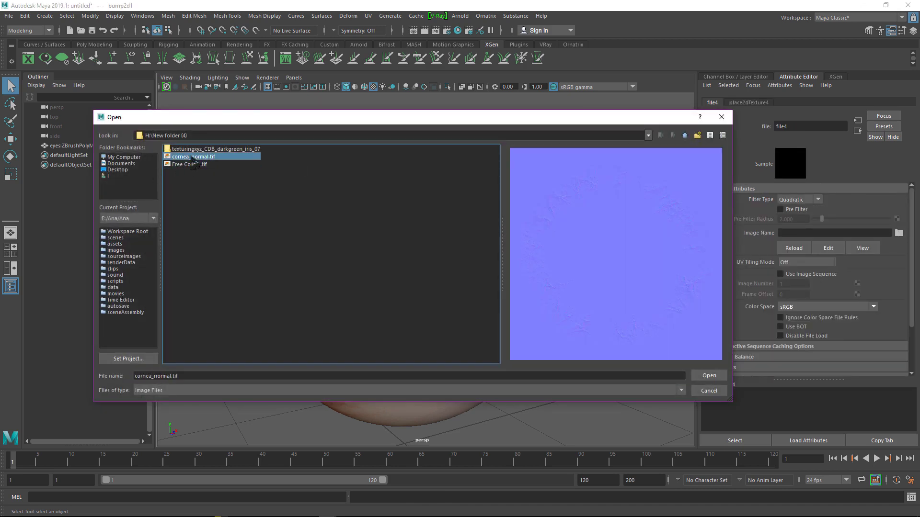
left_click(708, 376)
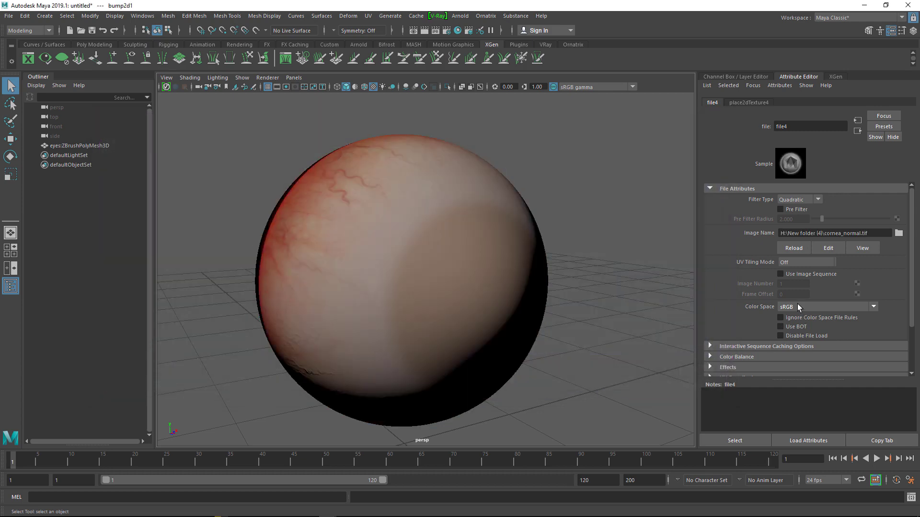
left_click(797, 304)
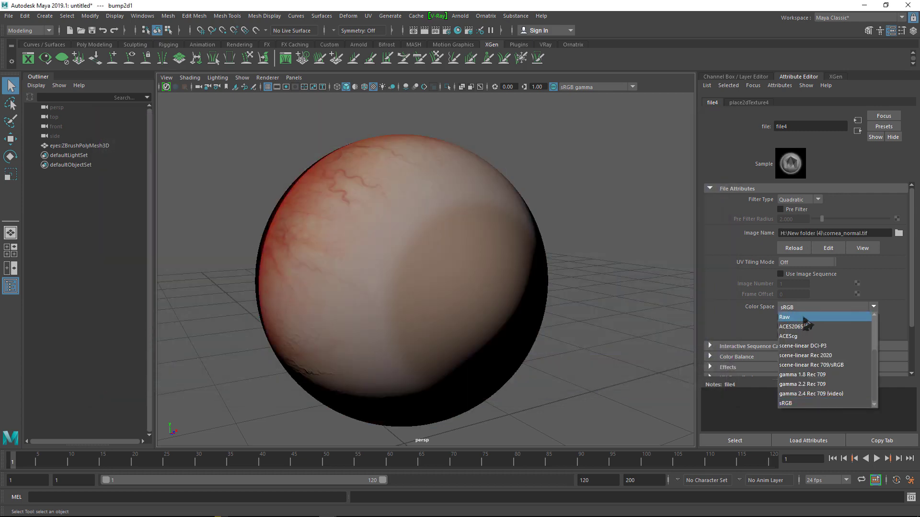
left_click(804, 318)
- Examine the normal map's relief on the eyeball's veins and iris area up close and from the front
mouse_move(527, 304)
left_mouse_down("alt")
mouse_move(497, 271)
mouse_move(513, 275)
mouse_move(531, 302)
left_mouse_up("alt")
right_click_drag(551, 306, 671, 316, "alt")
left_click_drag(575, 292, 518, 306, "alt")
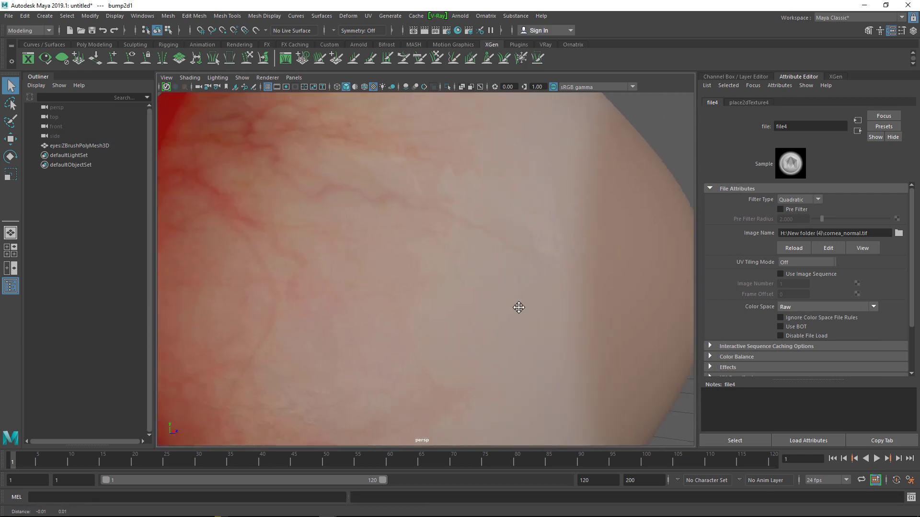
right_click_drag(518, 306, 505, 353, "alt")
left_click_drag(505, 353, 400, 329, "alt")
right_click_drag(400, 328, 449, 190, "alt")
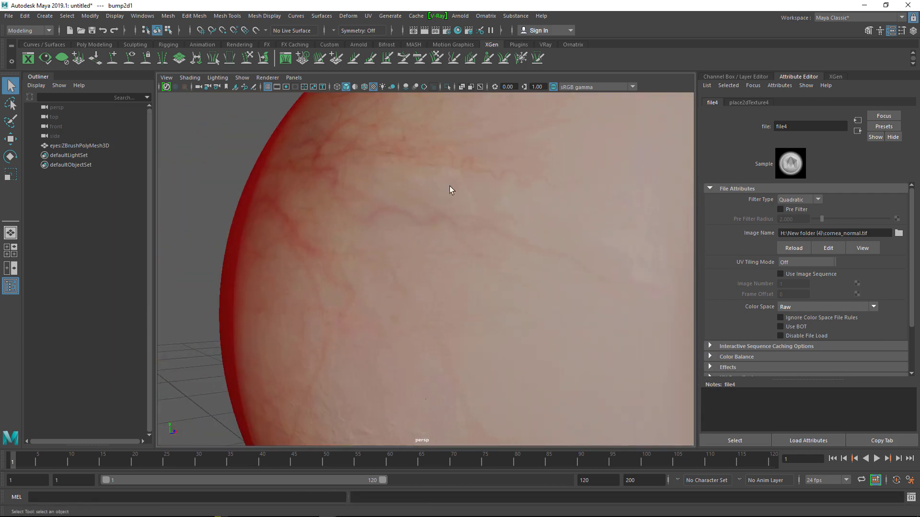
left_click_drag(481, 274, 330, 260, "alt")
right_click_drag(330, 261, 452, 287, "alt")
left_click_drag(452, 288, 499, 197, "alt")
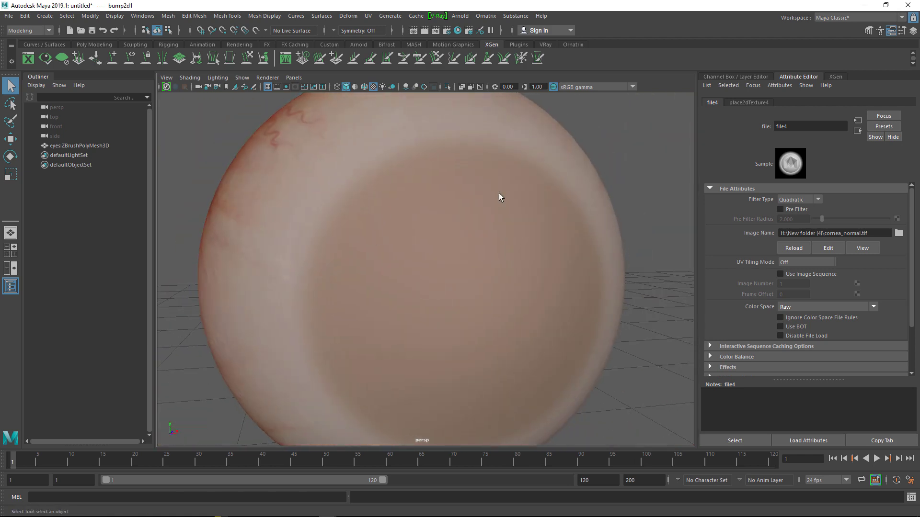
right_click_drag(498, 197, 263, 232, "alt")
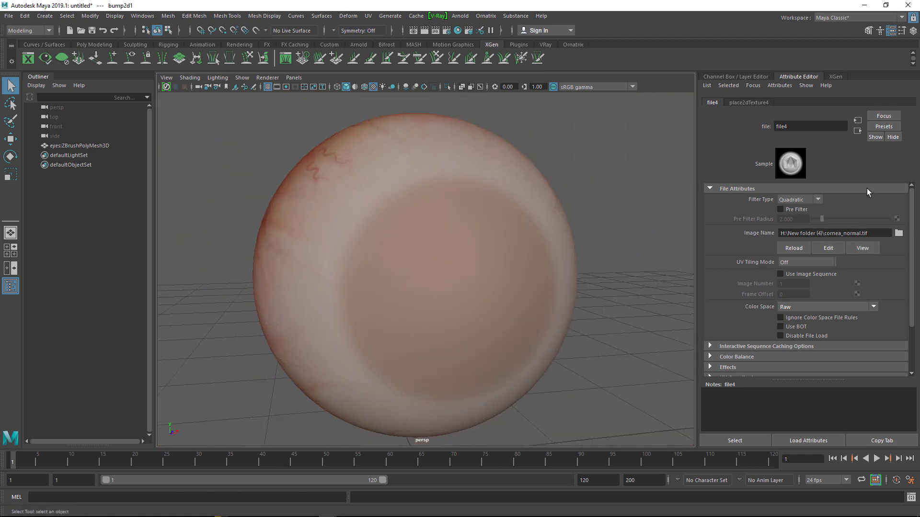
- Return to the eye_cornia_color material settings and view the whole eyeball from several angles and farther away
left_click(857, 131)
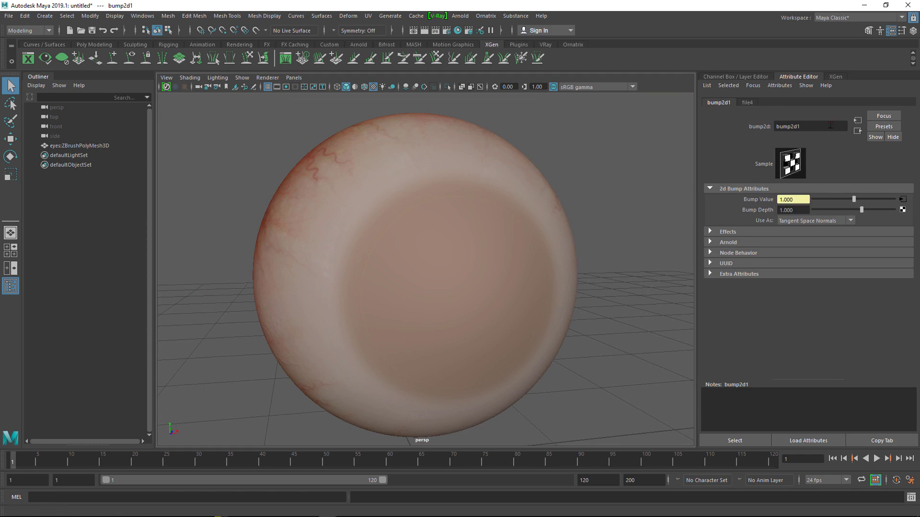
left_click(857, 131)
left_click_drag(477, 244, 527, 243, "alt")
scroll(502, 237, "down", 3)
middle_click_drag(501, 237, 512, 254, "alt")
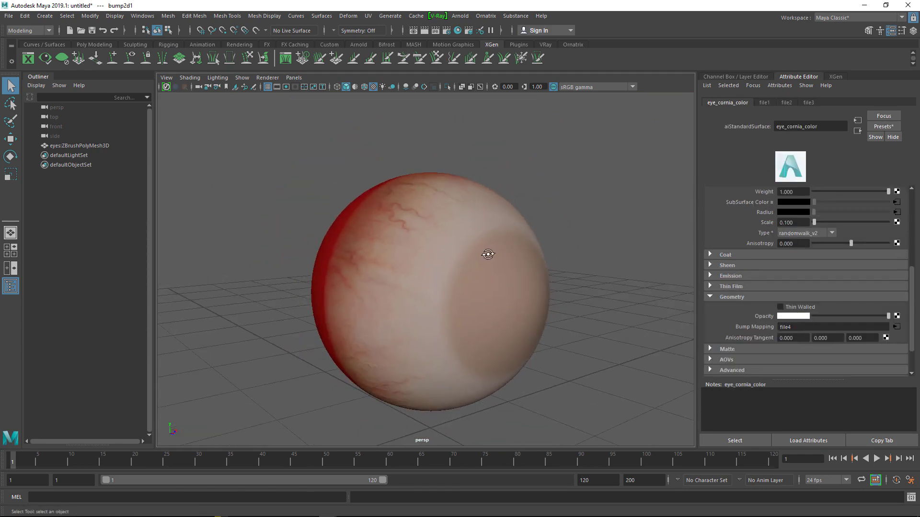
left_click_drag(487, 254, 443, 254, "alt")
right_click_drag(443, 254, 337, 255, "alt")
left_click_drag(409, 271, 448, 268, "alt")
right_click_drag(431, 261, 291, 237, "alt")
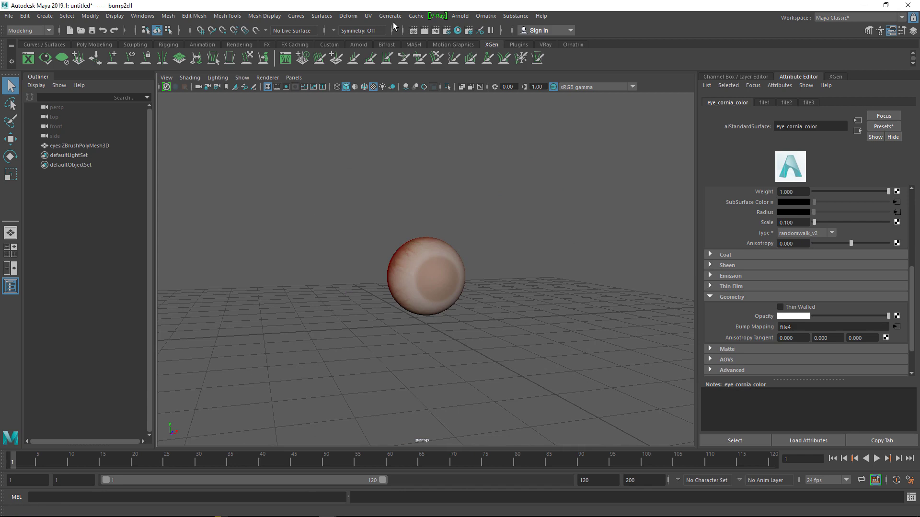
- Add an Arnold skydome light and connect a File texture to its color
left_click(460, 16)
mouse_move(496, 68)
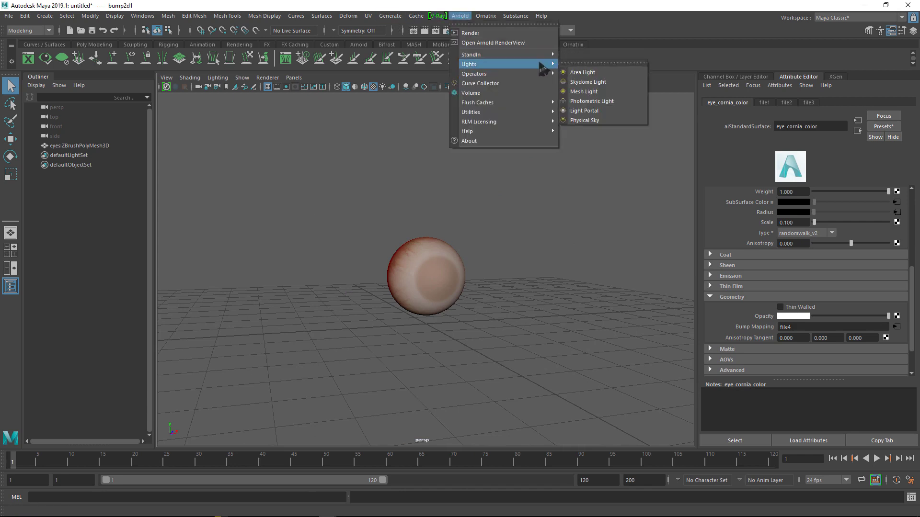
left_click(607, 82)
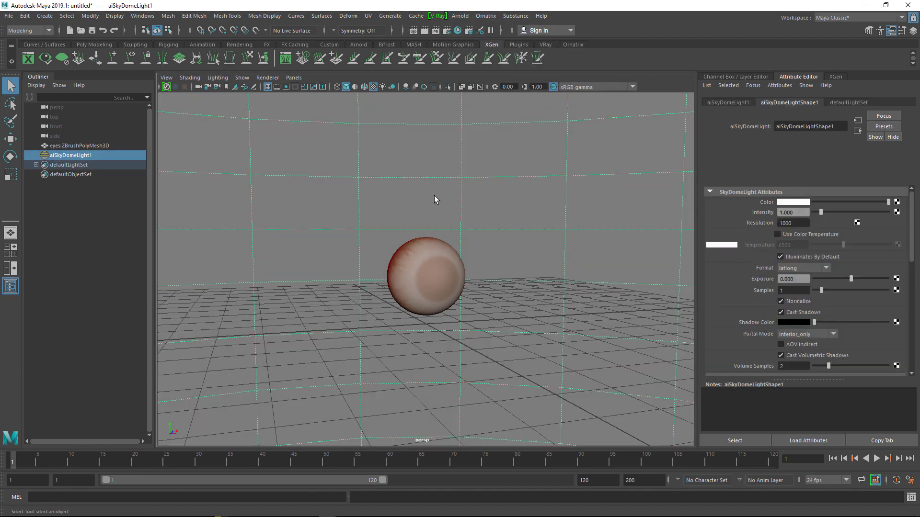
scroll(616, 217, "up", 2)
scroll(616, 217, "up", 1)
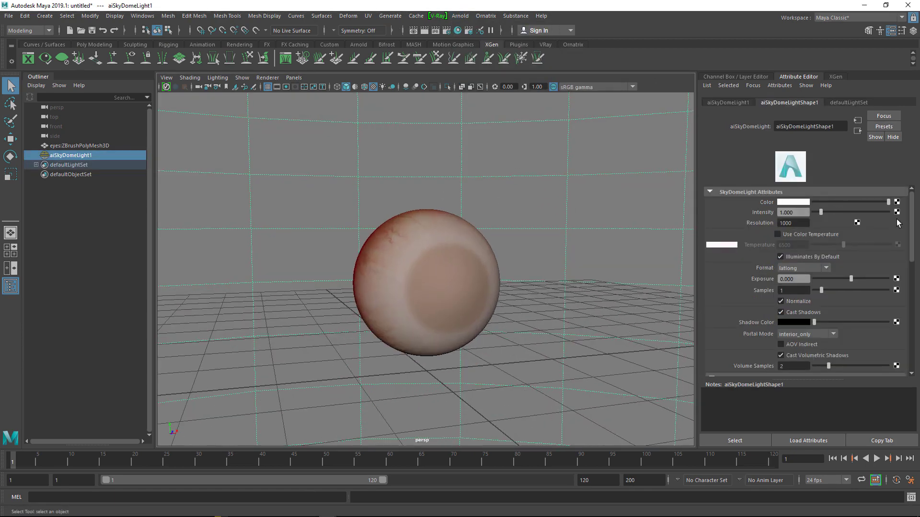
left_click(896, 202)
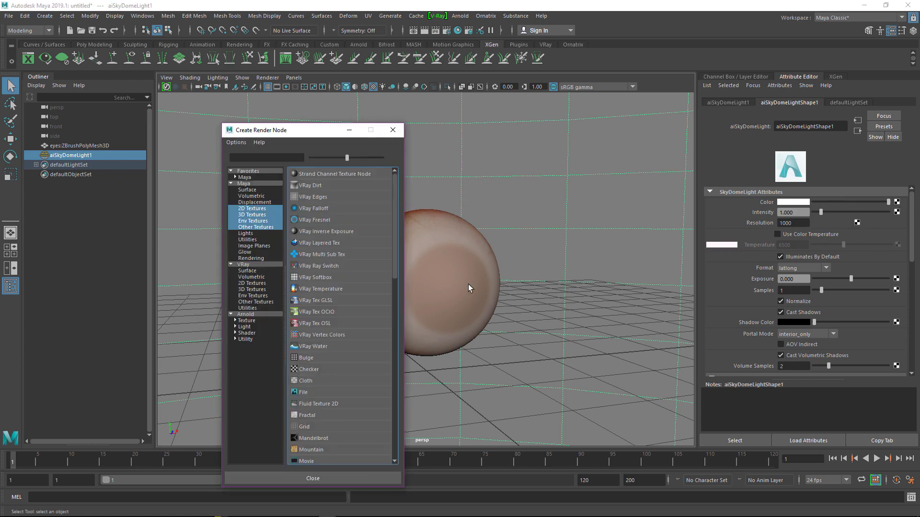
left_click(303, 392)
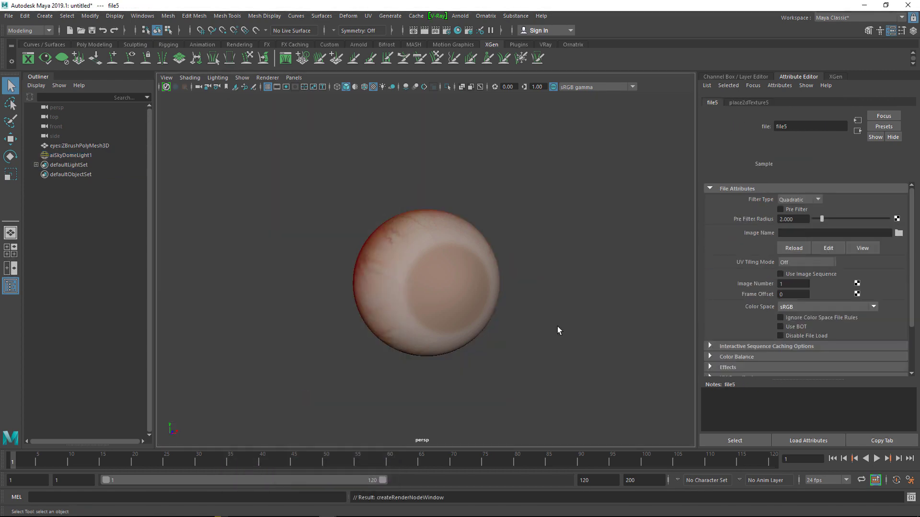
- Load Studio 03.exr from the Desktop into the file texture and return to the skydome light's settings
left_click(898, 234)
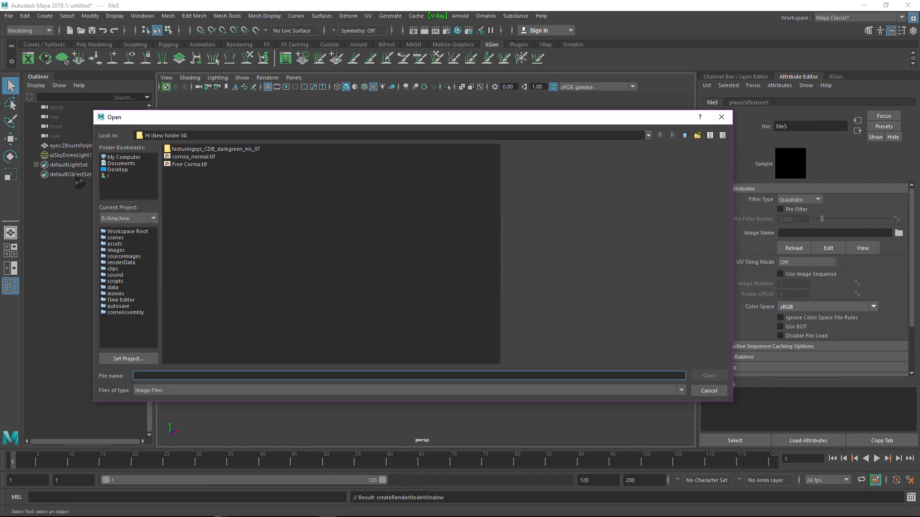
left_click(120, 170)
left_click(410, 271)
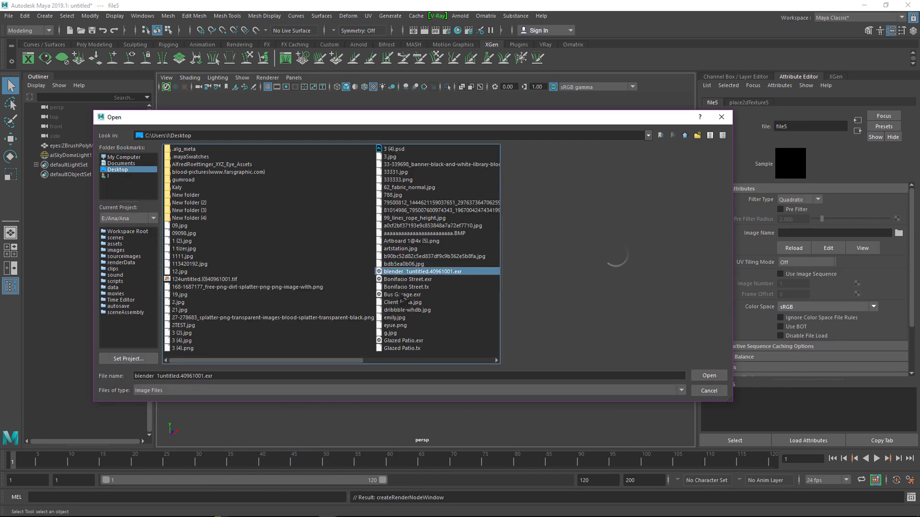
left_click(402, 295)
scroll(422, 279, "down", 2)
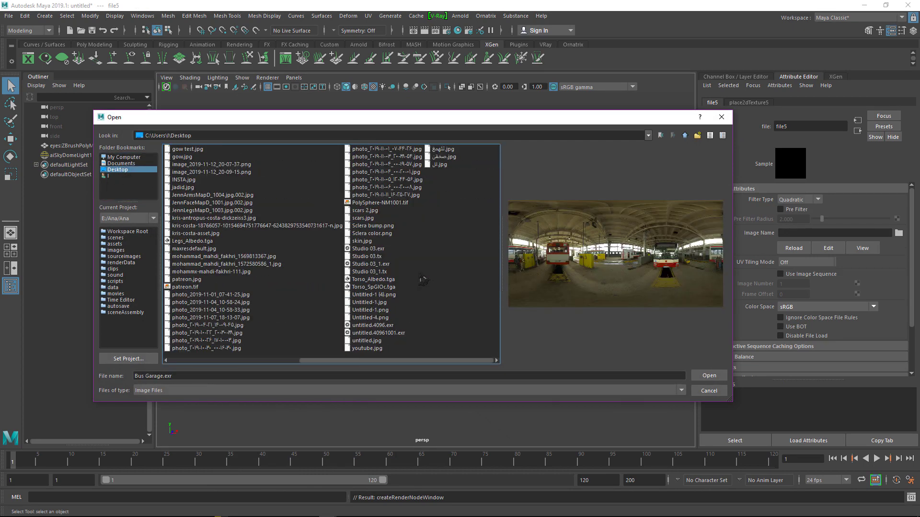
left_click(370, 248)
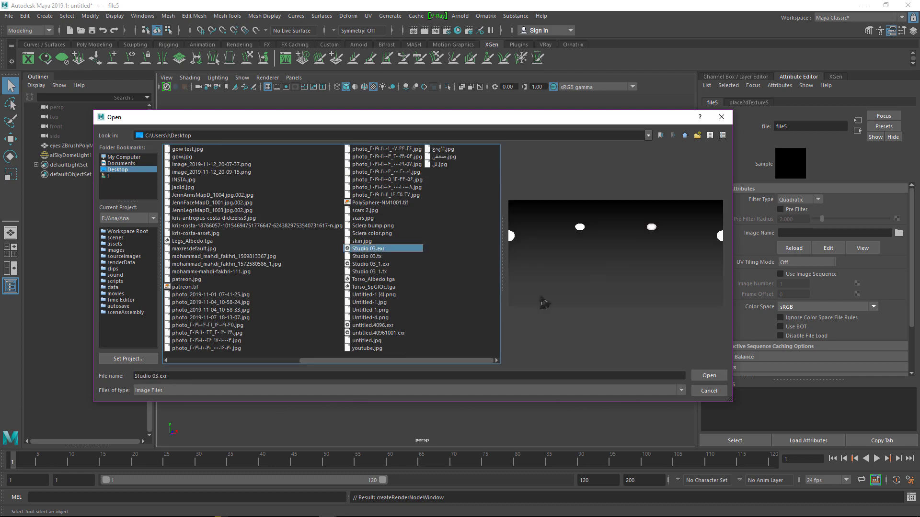
left_click(700, 376)
left_click_drag(478, 281, 466, 290, "alt")
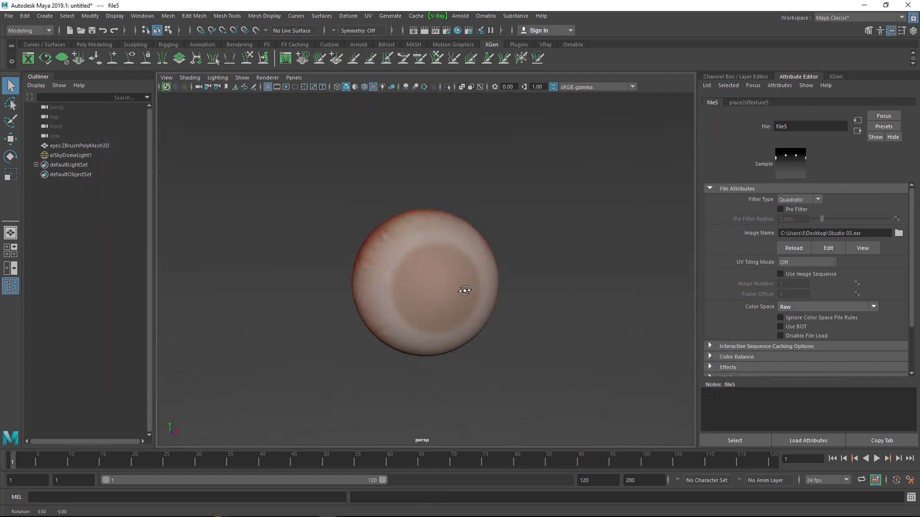
right_click_drag(466, 290, 575, 310, "alt")
middle_click_drag(550, 305, 540, 304, "alt")
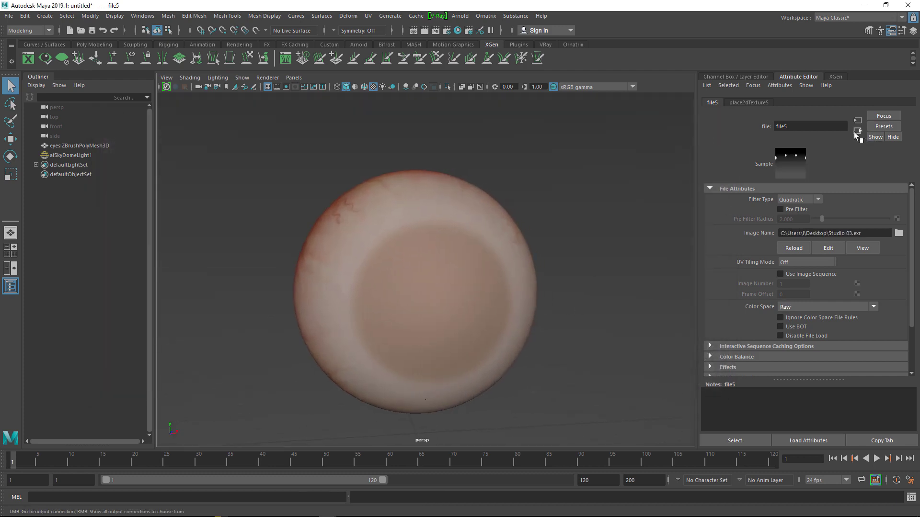
left_click(857, 131)
- Switch the viewport renderer to Arnold and start a live render of the eyeball
scroll(556, 250, "down", 3)
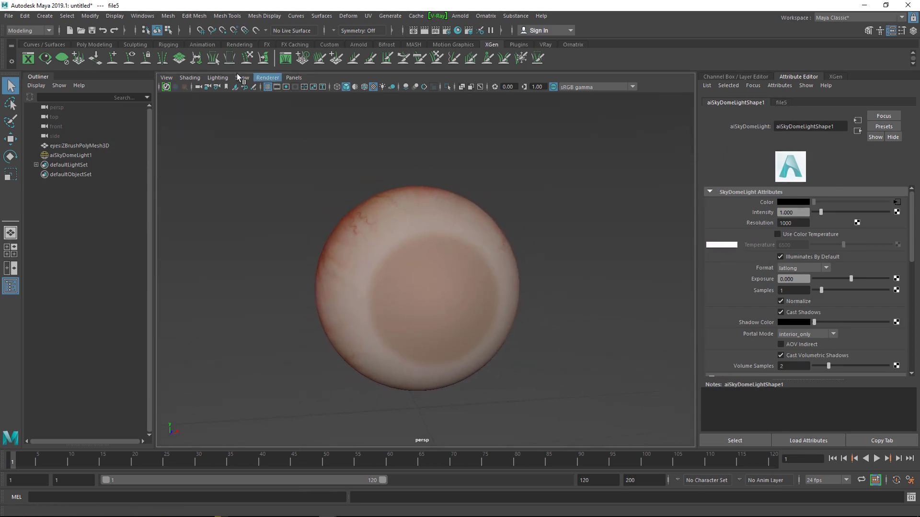
left_click(267, 79)
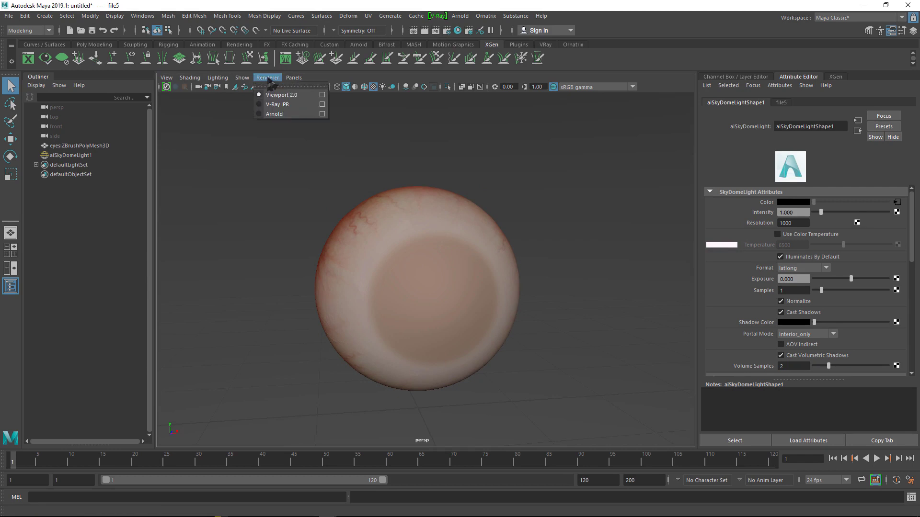
left_click(278, 114)
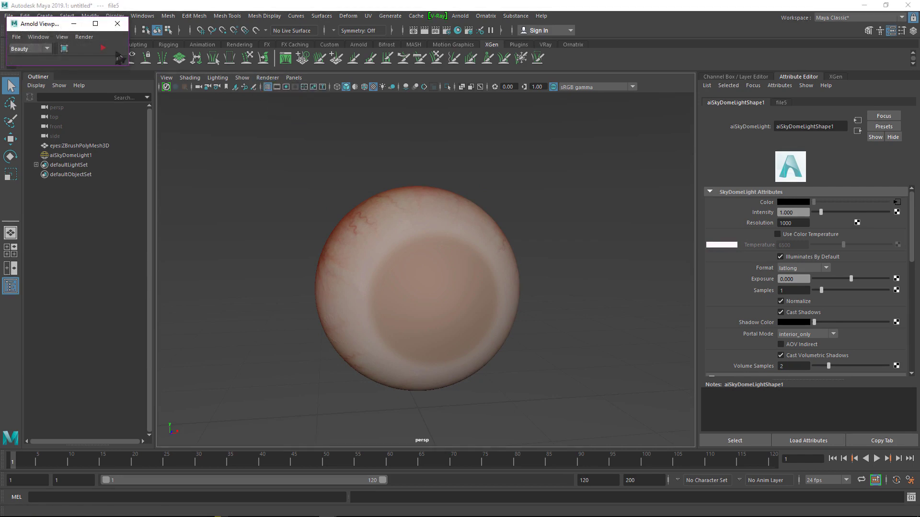
left_click(104, 48)
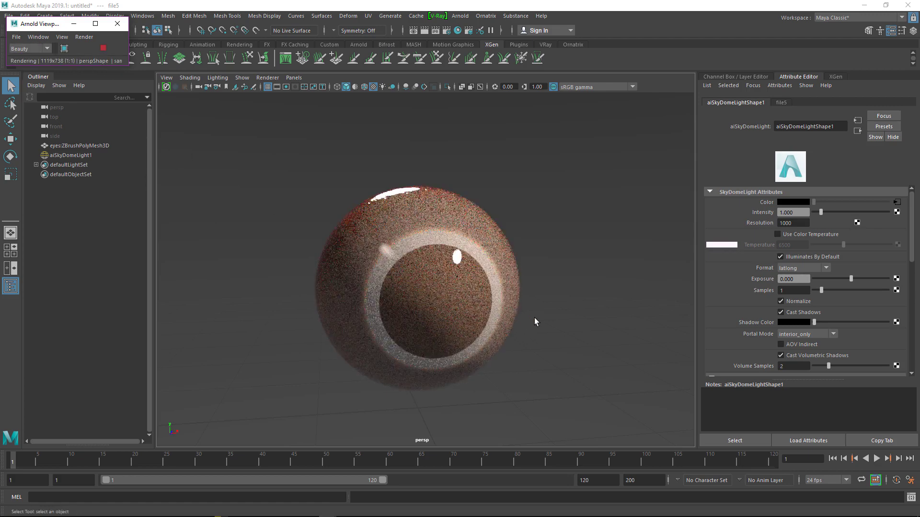
- Rotate the eye mesh about -39 degrees around X in the live render and view its iris side from the front
left_click_drag(492, 308, 568, 304, "alt")
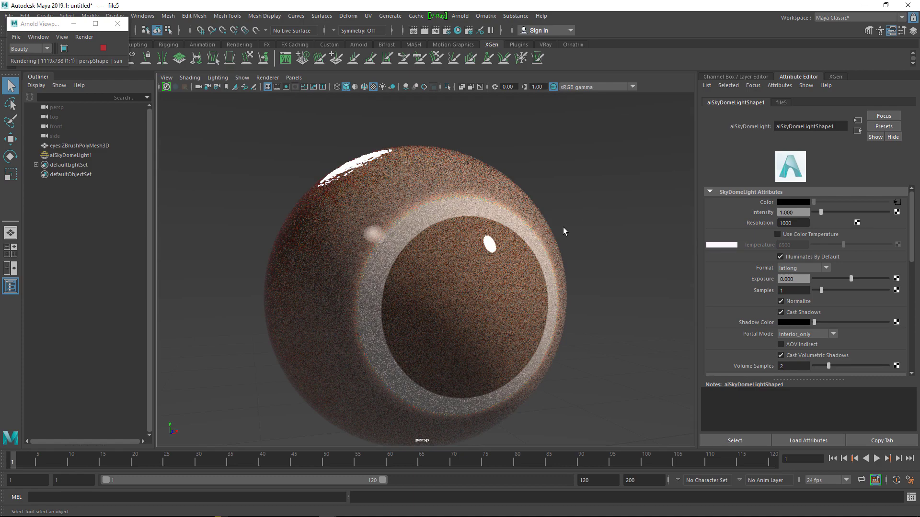
left_click_drag(563, 229, 584, 277, "alt")
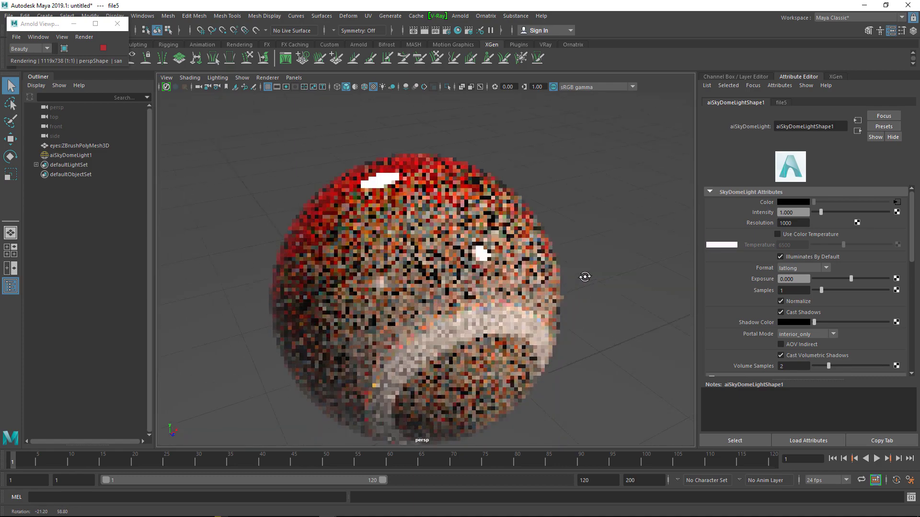
left_click(383, 254)
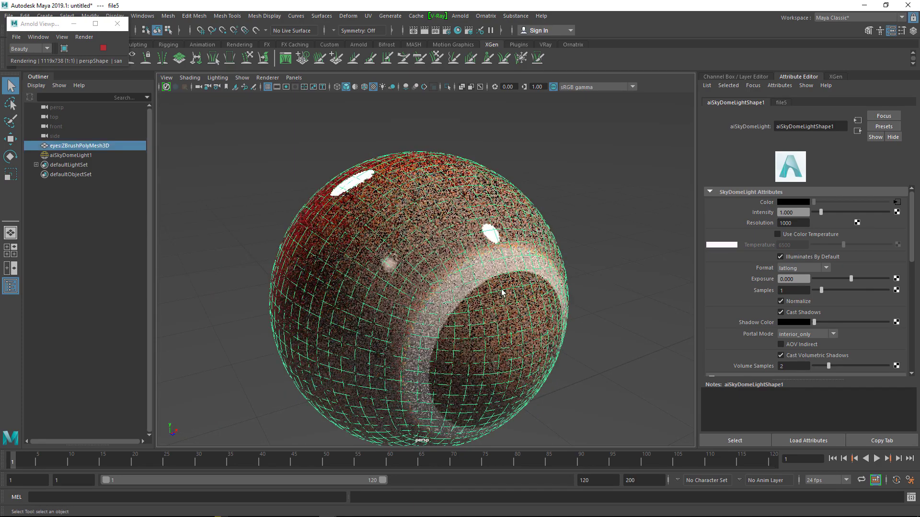
key("e")
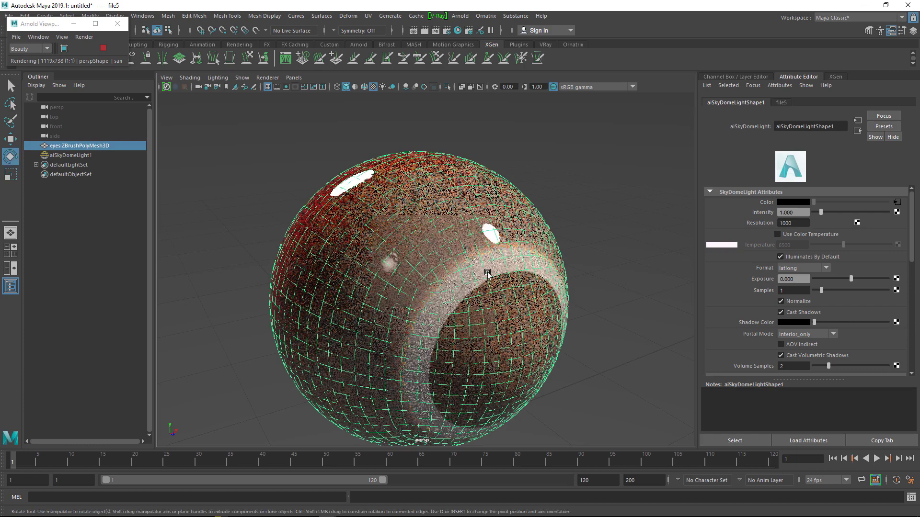
left_click_drag(487, 272, 514, 263, "alt")
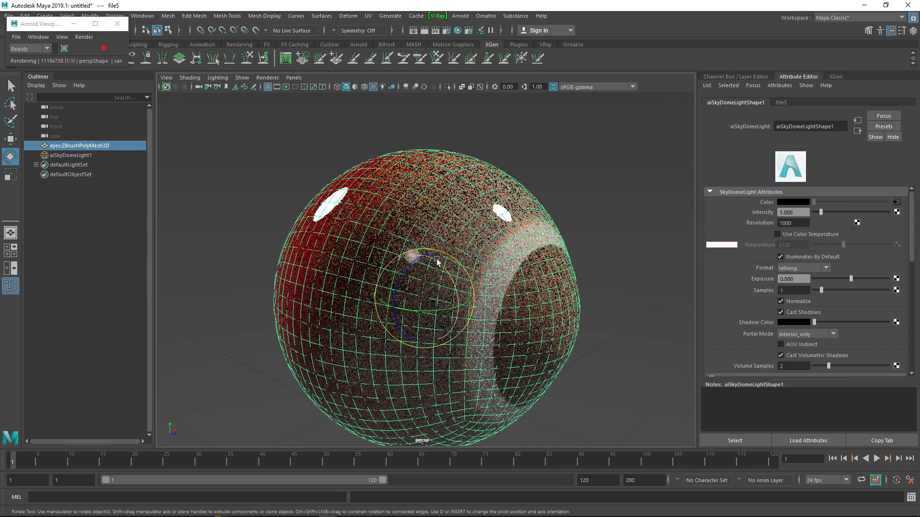
left_click_drag(433, 258, 430, 260)
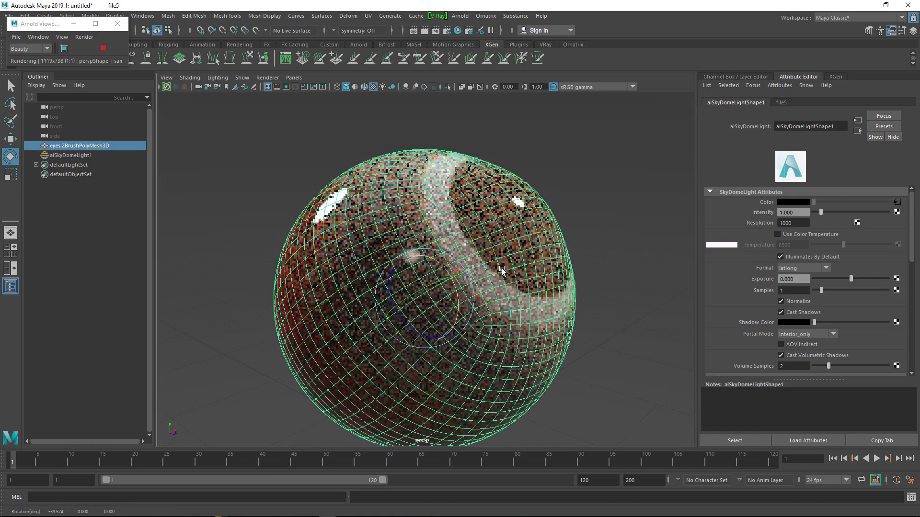
left_click_drag(503, 271, 465, 314, "alt")
key("q")
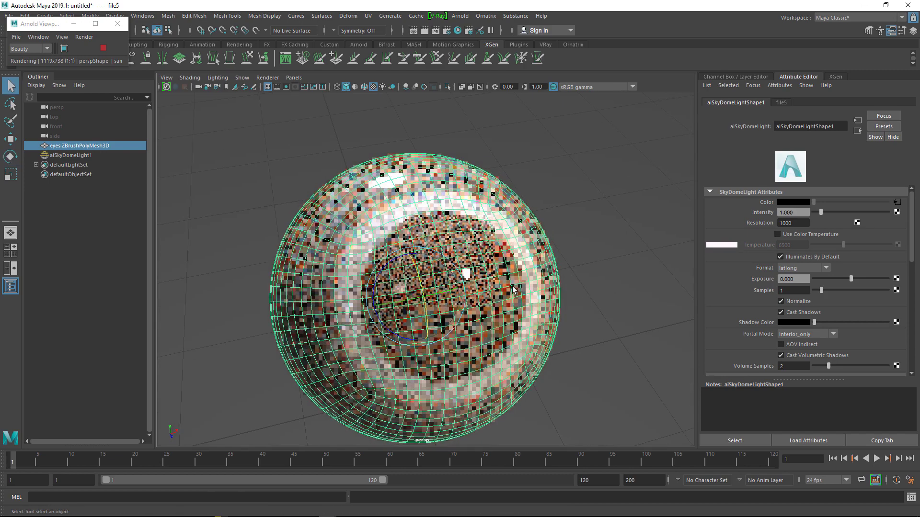
- Select the skydome light, restart and stop the live render, and close the Arnold viewport window
left_click(599, 217)
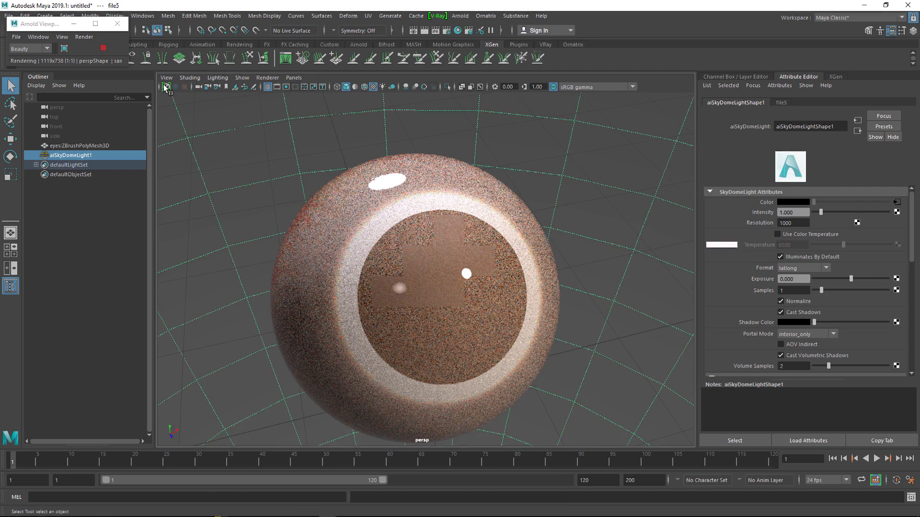
left_click(103, 50)
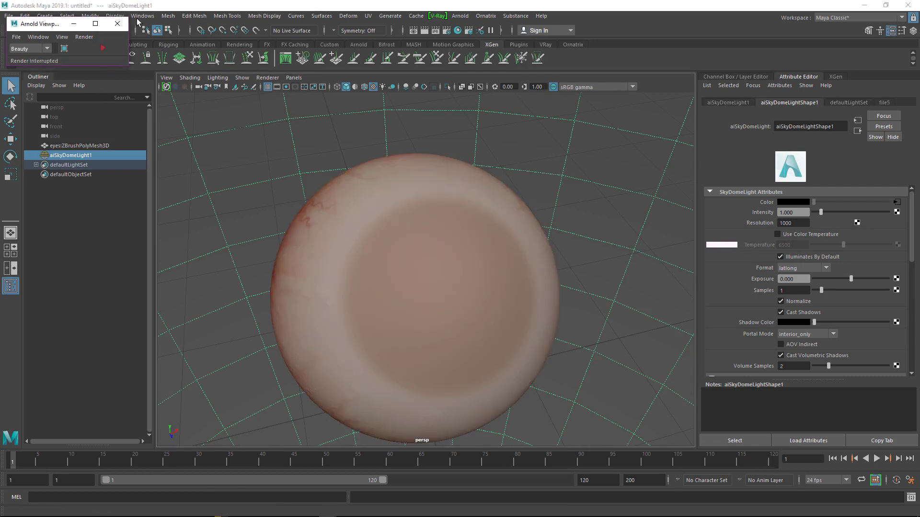
left_click(103, 50)
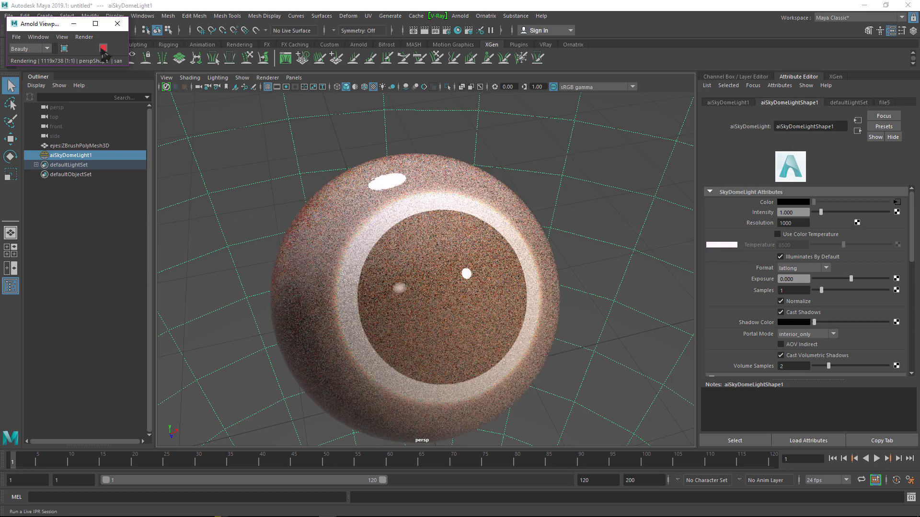
left_click(104, 50)
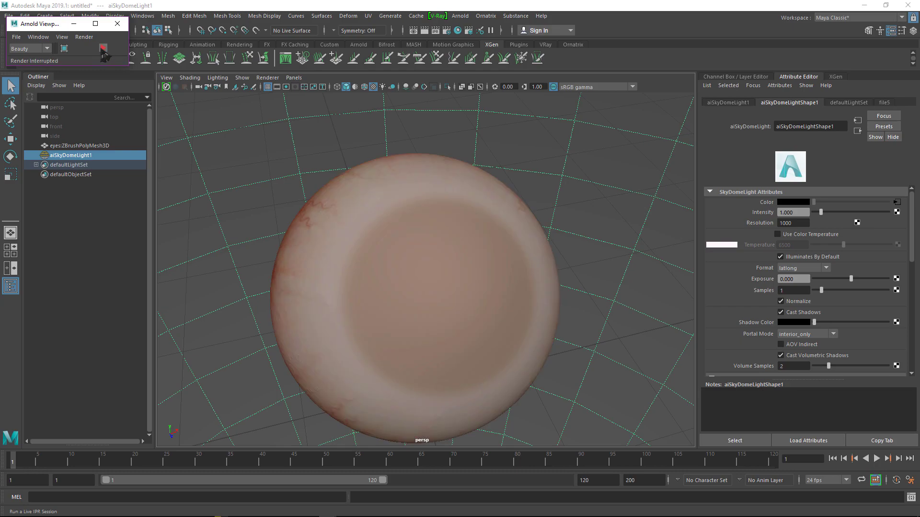
left_click(118, 24)
- Select the eye mesh and examine its wireframe and texture from several angles and distances
left_click(79, 145)
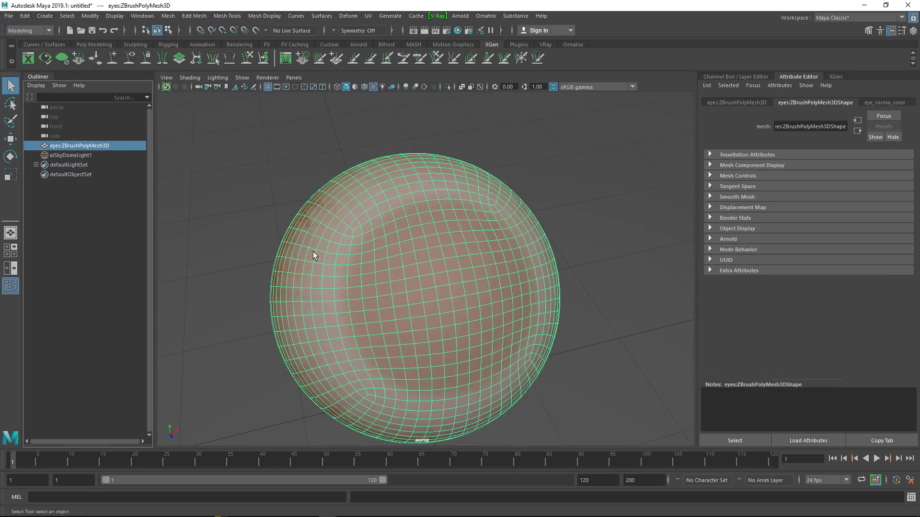
left_click_drag(372, 254, 433, 279, "alt")
right_click_drag(433, 279, 476, 281, "alt")
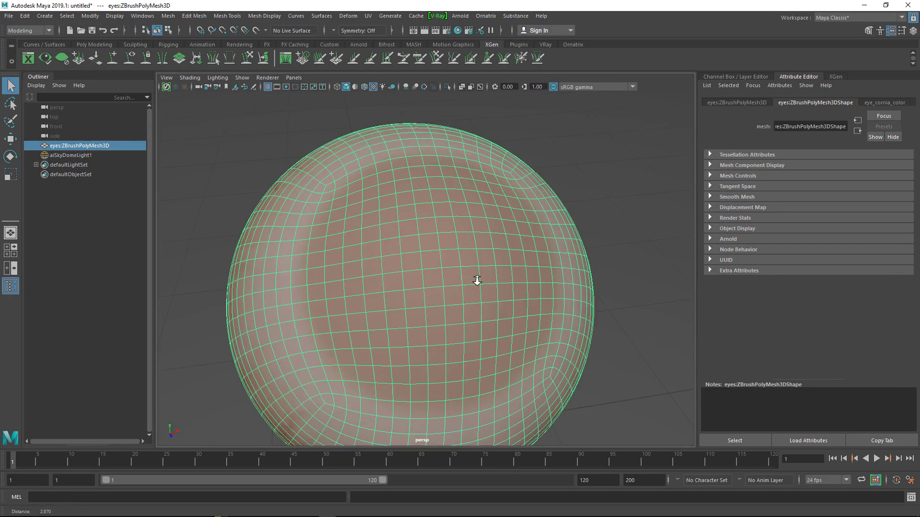
left_click_drag(476, 281, 472, 294, "alt")
right_click_drag(472, 293, 386, 294, "alt")
left_click_drag(386, 294, 371, 269, "alt")
right_click_drag(371, 269, 420, 289, "alt")
left_click_drag(420, 289, 421, 298, "alt")
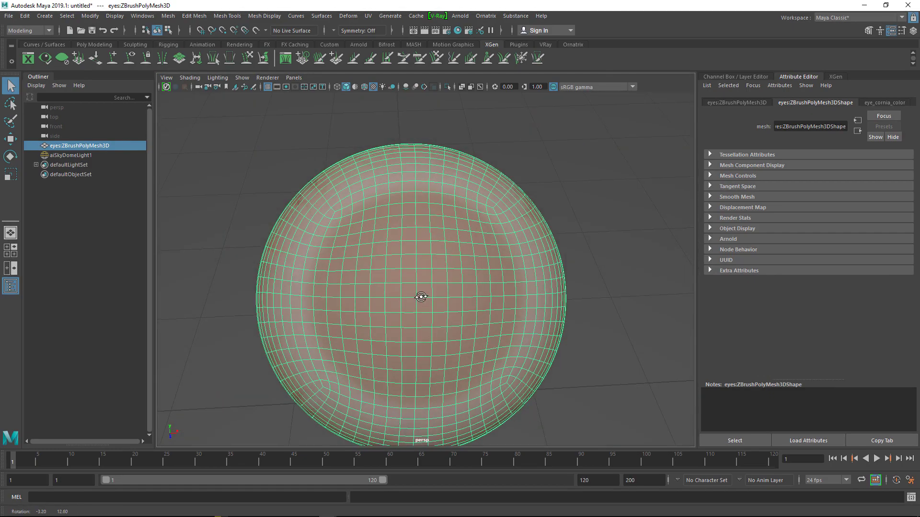
left_click_drag(493, 269, 536, 245, "alt")
left_click_drag(554, 175, 547, 178, "alt")
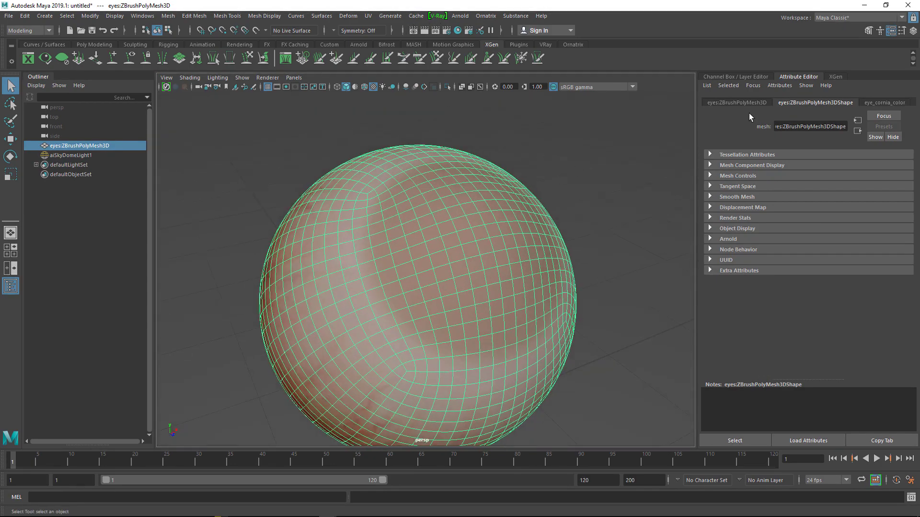
- Open the Hypershade and graph the shading network of the eye_cornia_color material
left_click(458, 31)
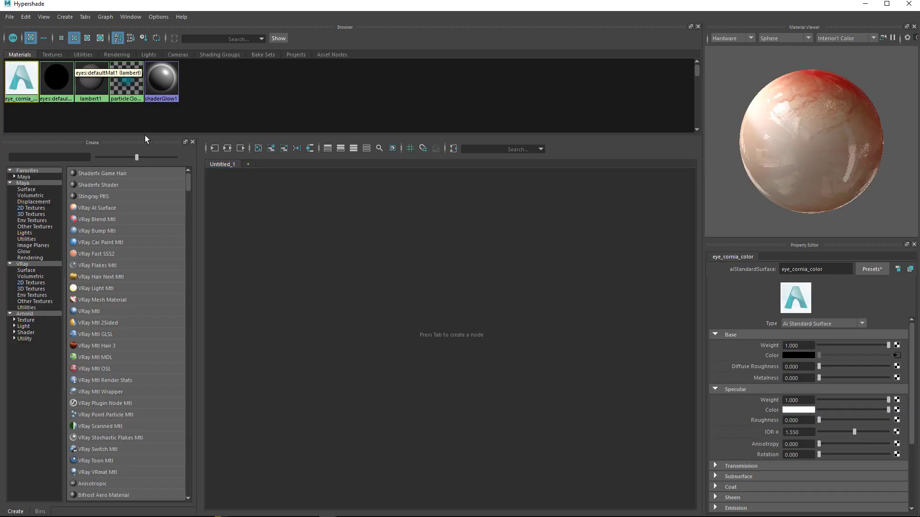
left_click(233, 148)
left_click(232, 147)
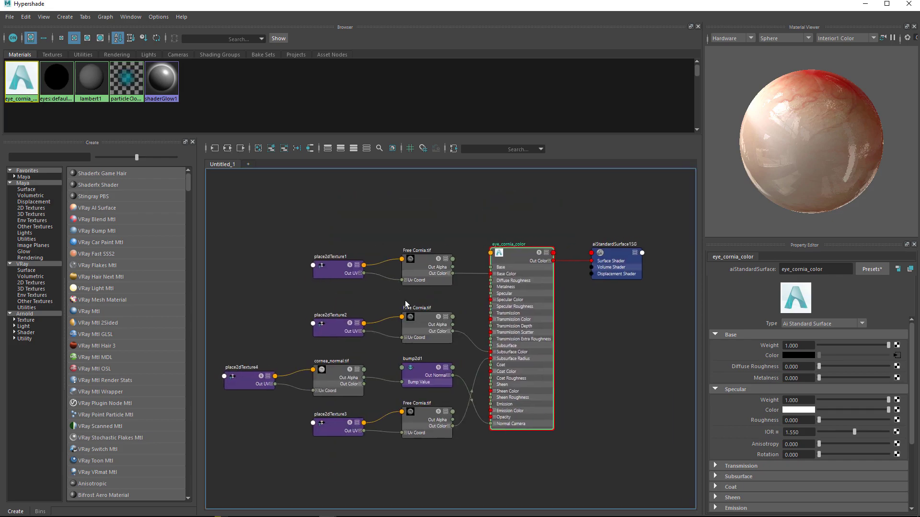
- Set the color space of all three Free Cornia.tif file textures to scene-linear Rec 709/sRGB
scroll(407, 301, "up", 5)
scroll(418, 244, "down", 3)
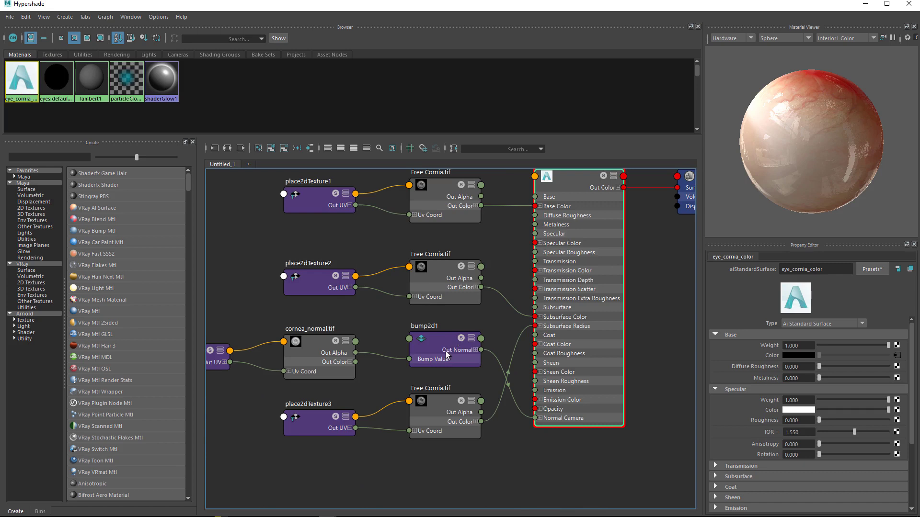
left_click(433, 274)
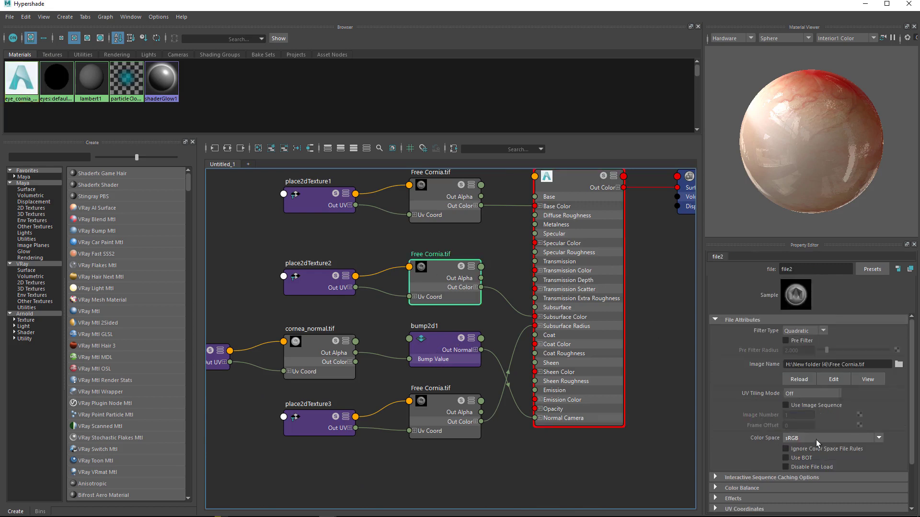
left_click(817, 439)
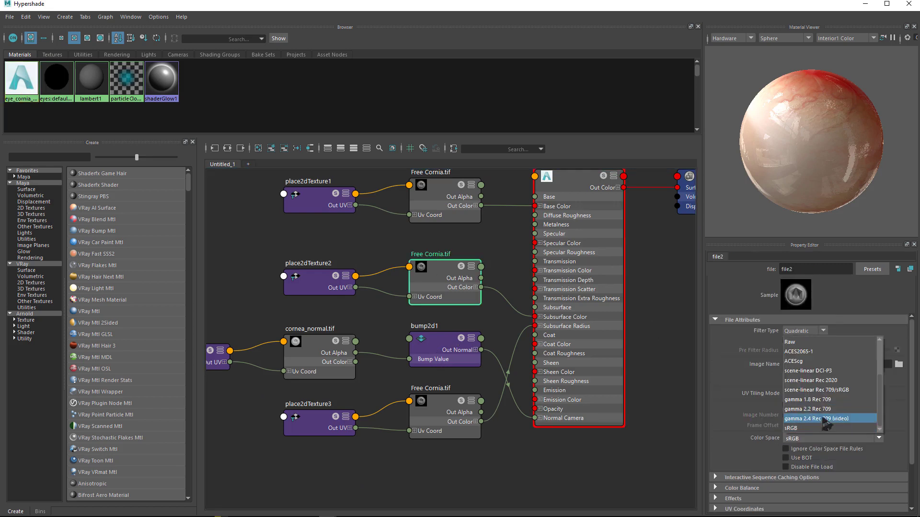
left_click(836, 391)
left_click(444, 408)
left_click(821, 438)
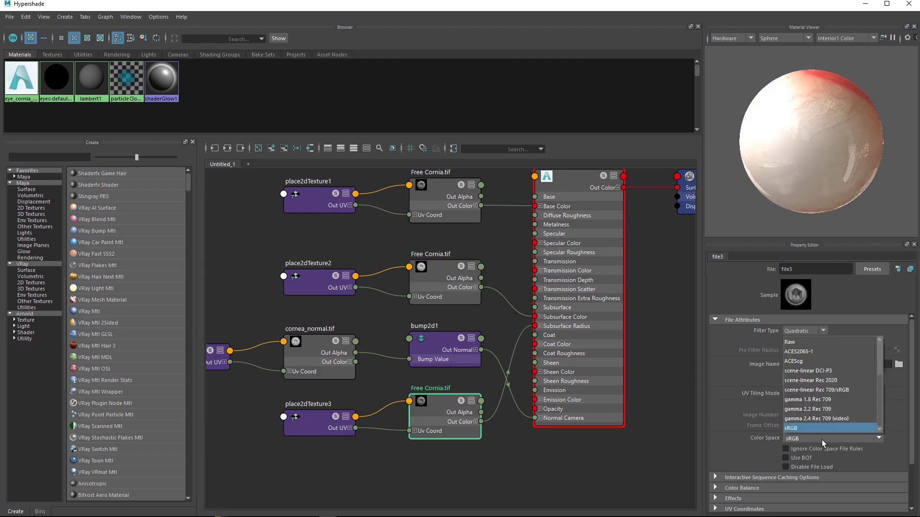
left_click(823, 390)
left_click(443, 192)
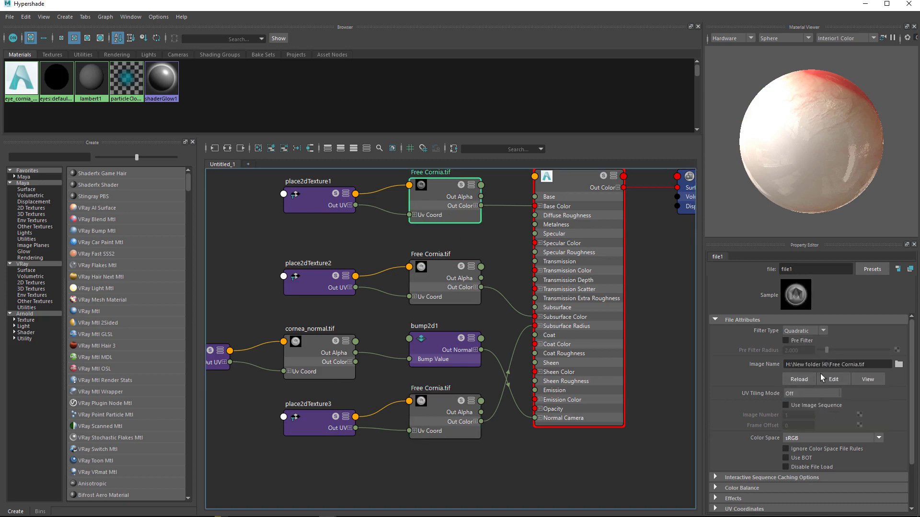
left_click(807, 438)
left_click(820, 394)
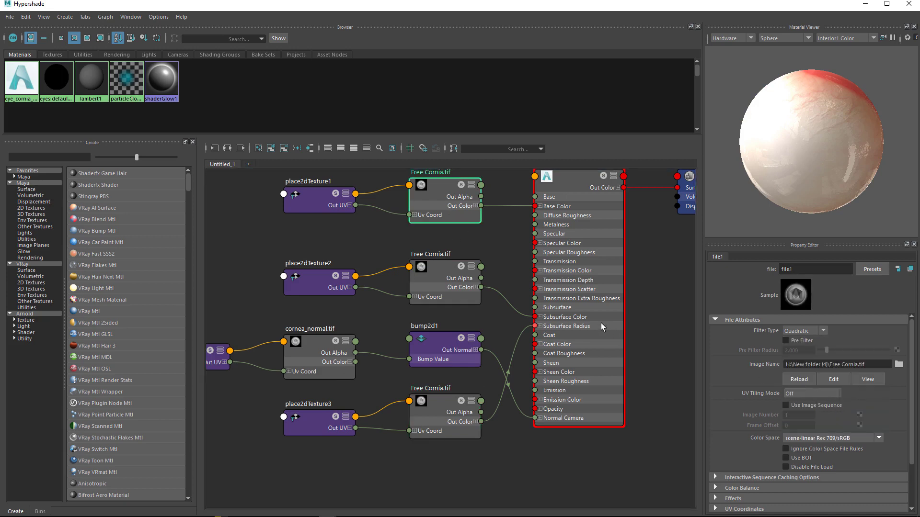
left_click(638, 314)
key("a")
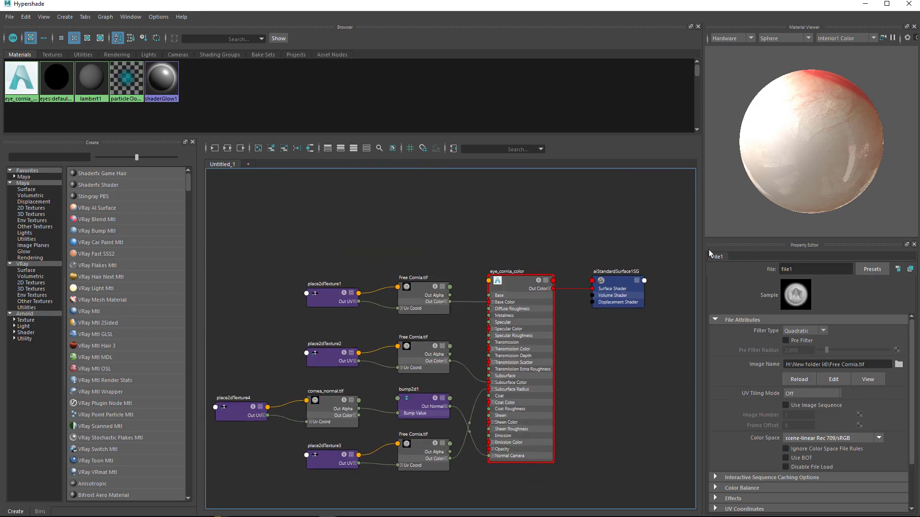
- Close the Hypershade, render the current frame, and inspect the eye in the Render View and viewport
left_click(909, 4)
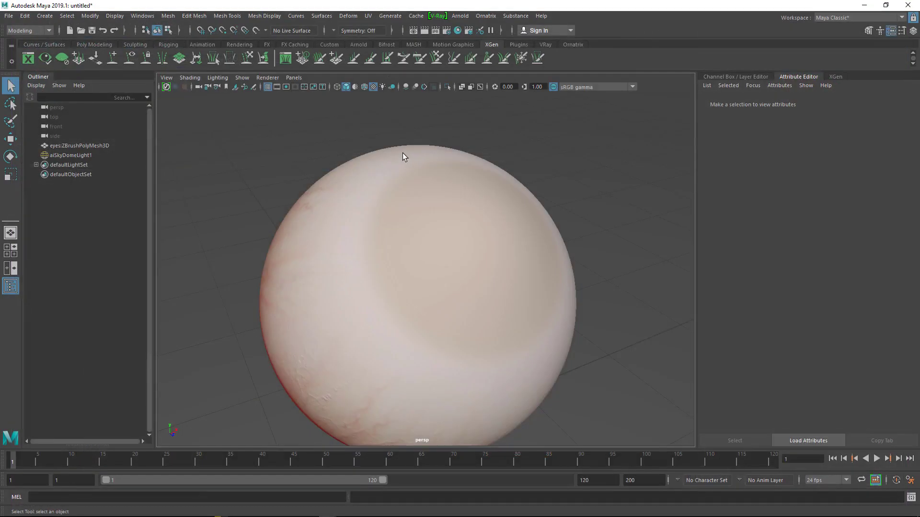
left_click(428, 31)
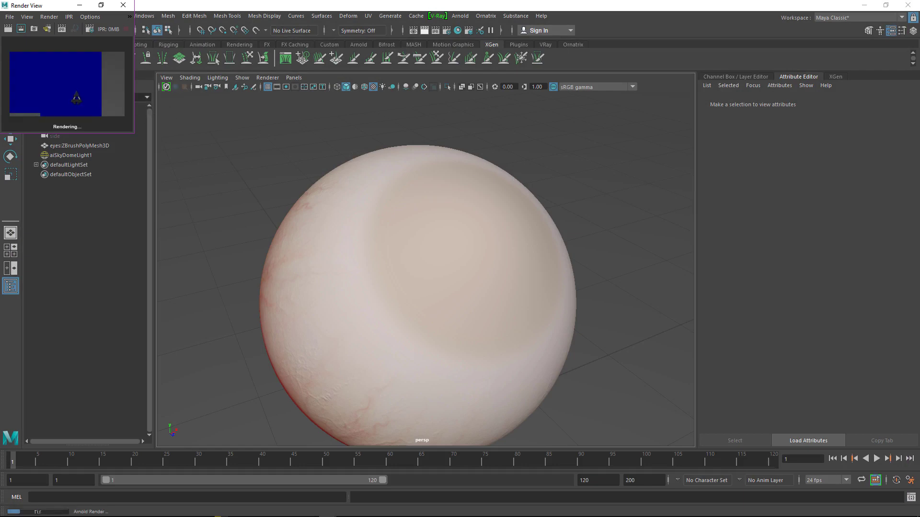
scroll(89, 97, "up", 5)
scroll(89, 96, "down", 6)
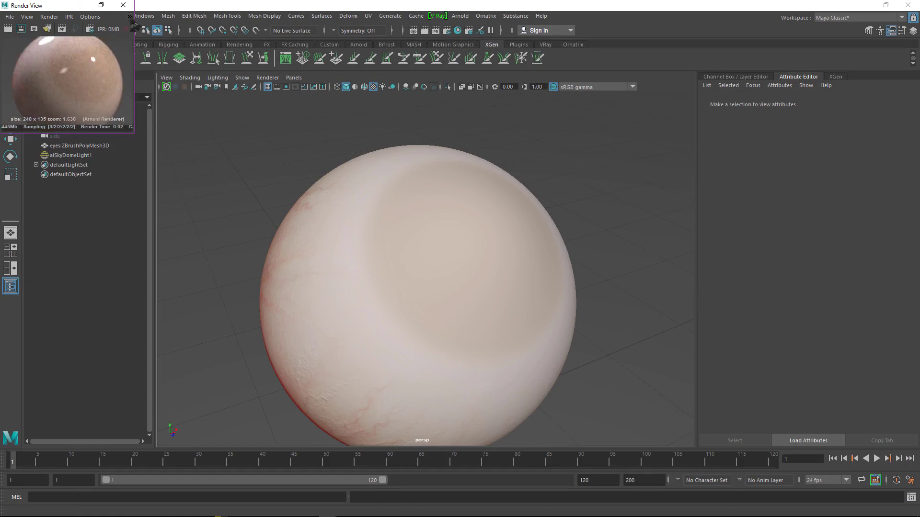
left_click(123, 5)
left_click_drag(567, 380, 561, 390, "alt")
right_click_drag(562, 390, 470, 374, "alt")
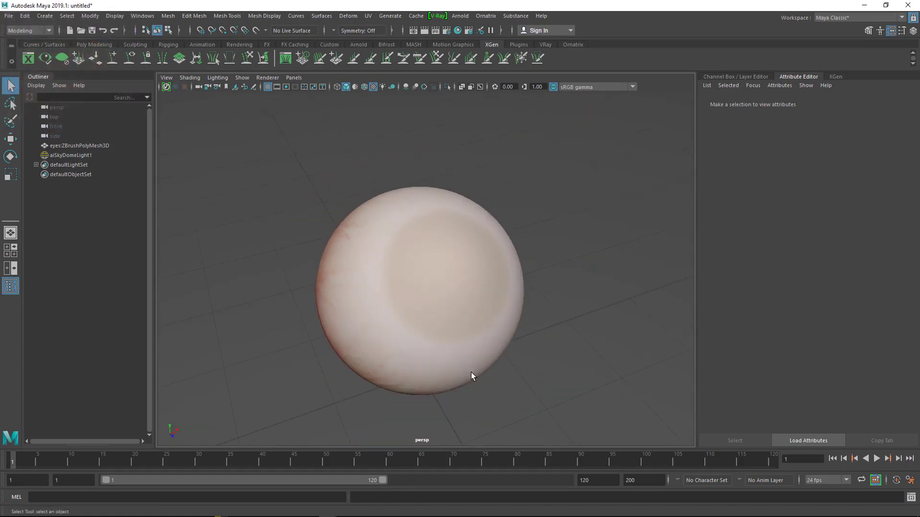
left_click_drag(469, 374, 503, 369, "alt")
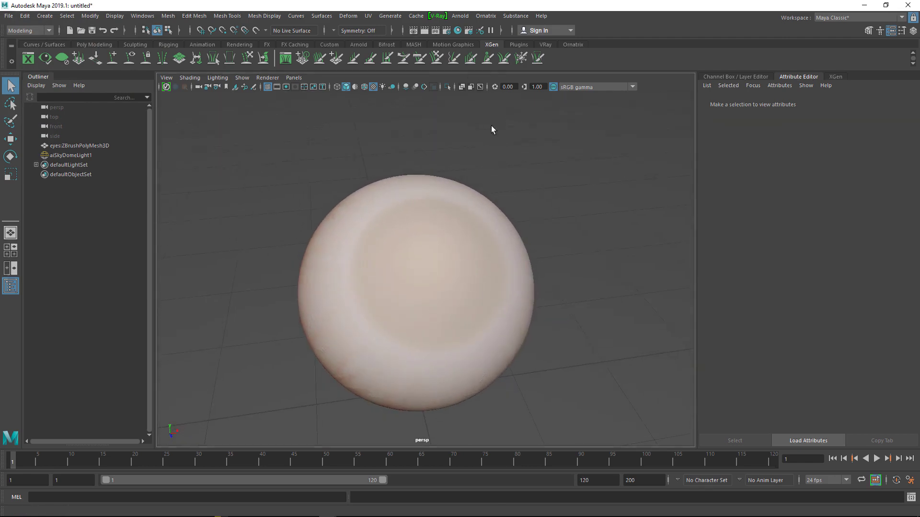
- Reopen the Hypershade and move the aiStandardSurface1SG node farther away from eye_cornia_color to free space in the graph
left_click(459, 33)
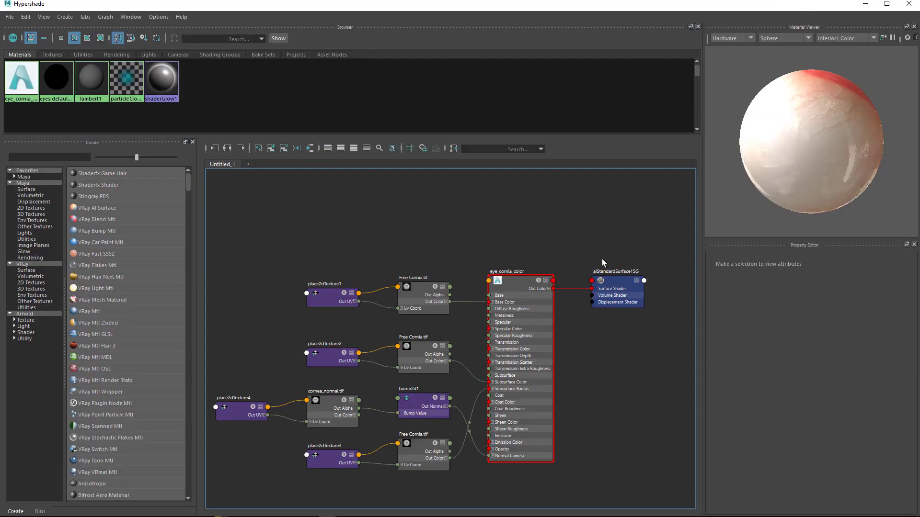
middle_click_drag(601, 259, 468, 255, "alt")
left_click_drag(482, 282, 694, 298)
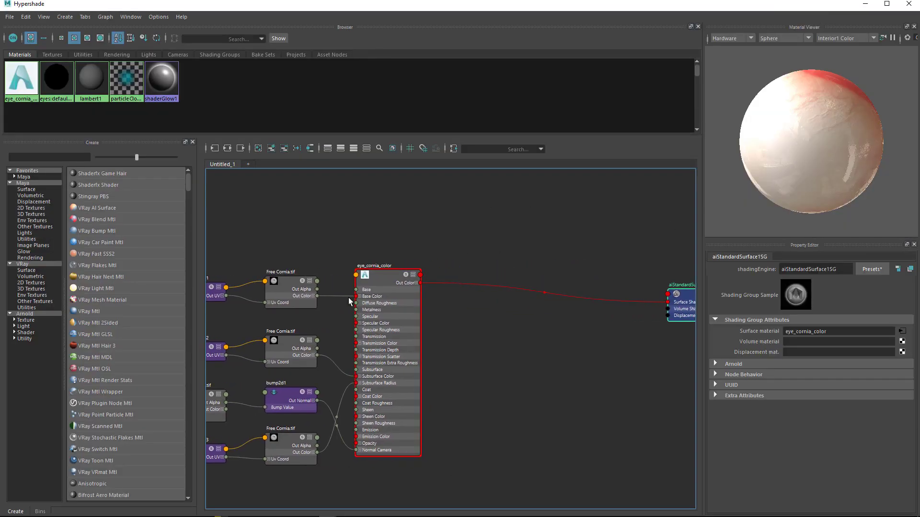
left_click(375, 286)
middle_click_drag(527, 343, 473, 327, "alt")
scroll(473, 326, "down", 2)
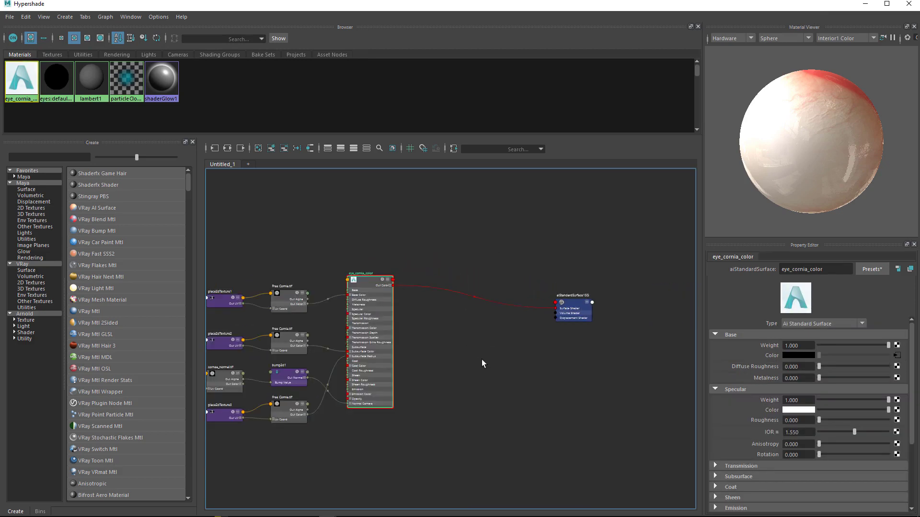
middle_click_drag(482, 364, 493, 349, "alt")
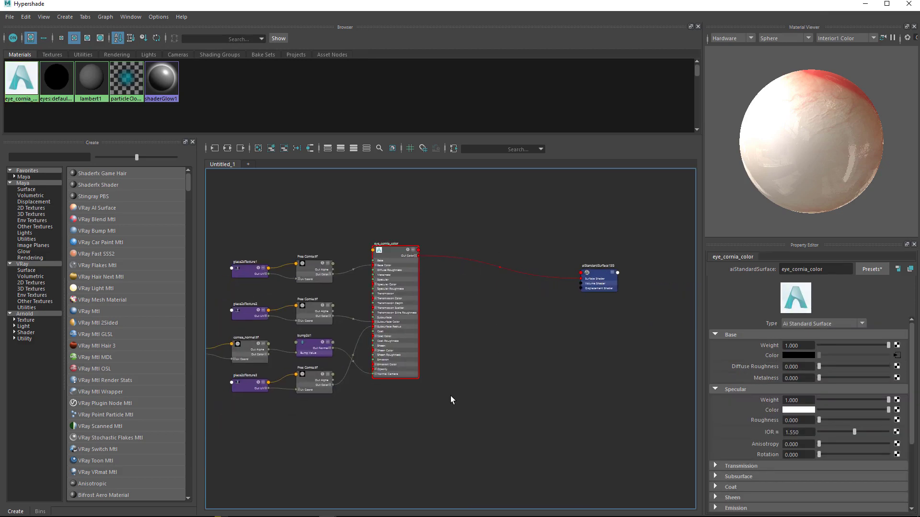
- Add a new aiStandardSurface material below the eye_cornia_color node and delete its own shading group
key("Tab")
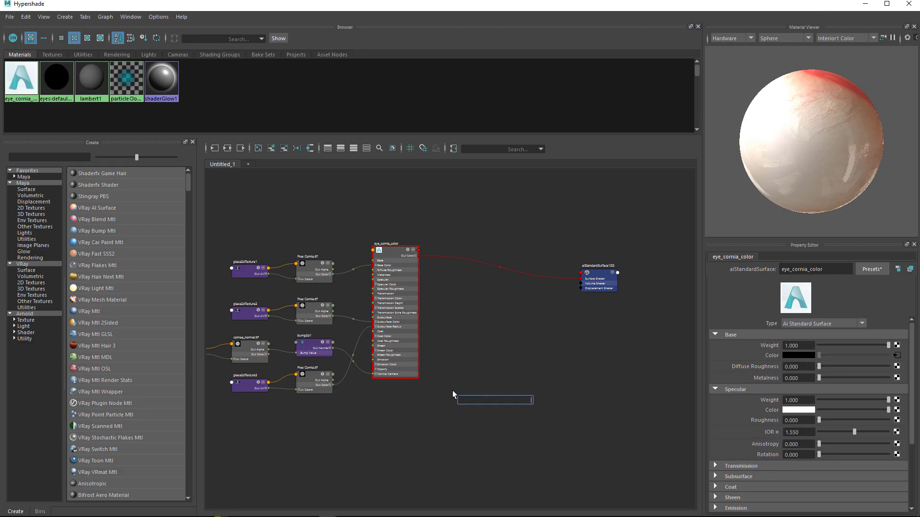
type("ais")
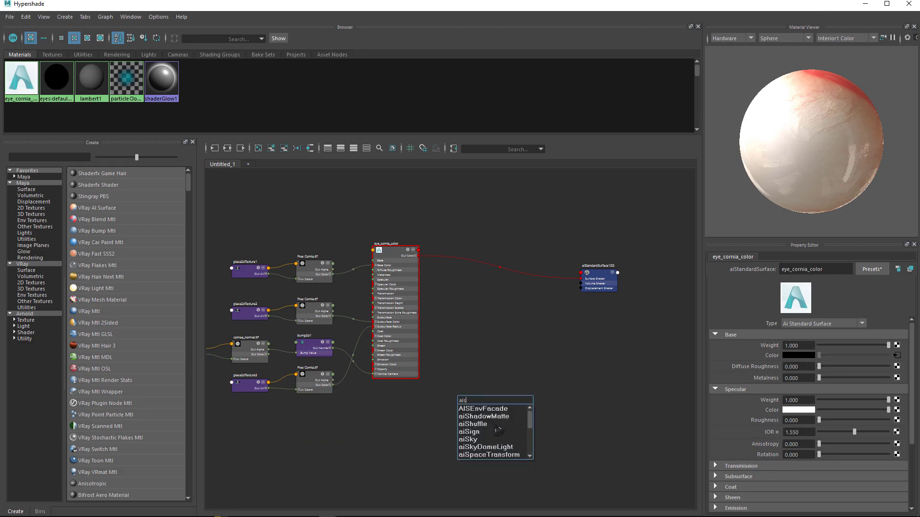
type("ta")
left_click(490, 416)
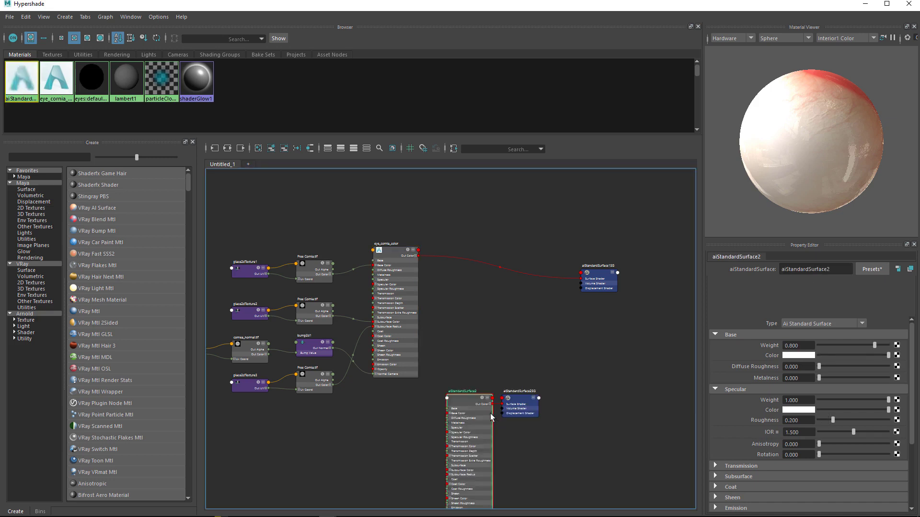
left_click_drag(513, 404, 621, 344)
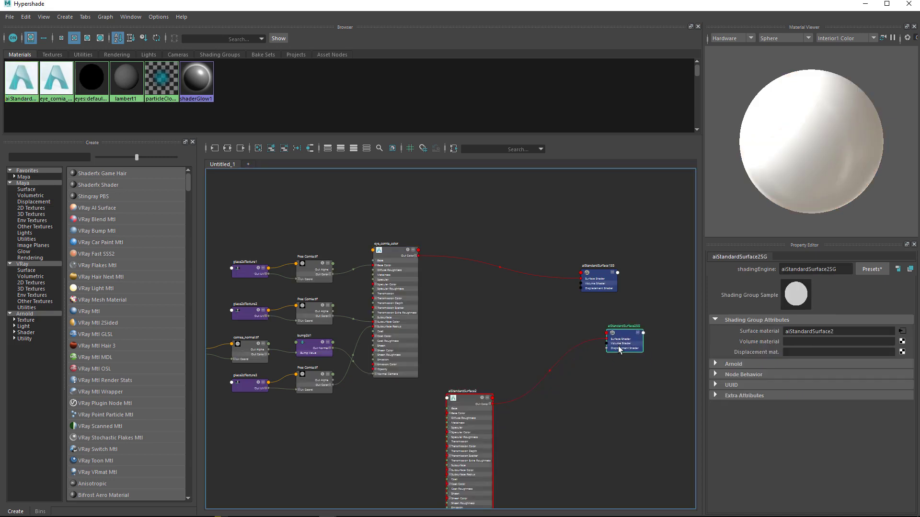
key("Delete")
left_click_drag(478, 418, 411, 415)
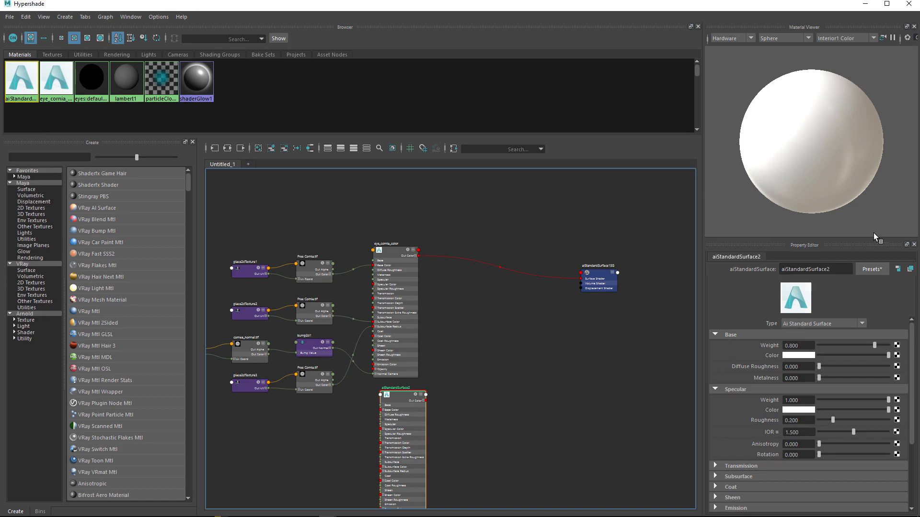
- Apply the Glass preset to the new aiStandardSurface2 material with Replace All Selected
left_click(871, 269)
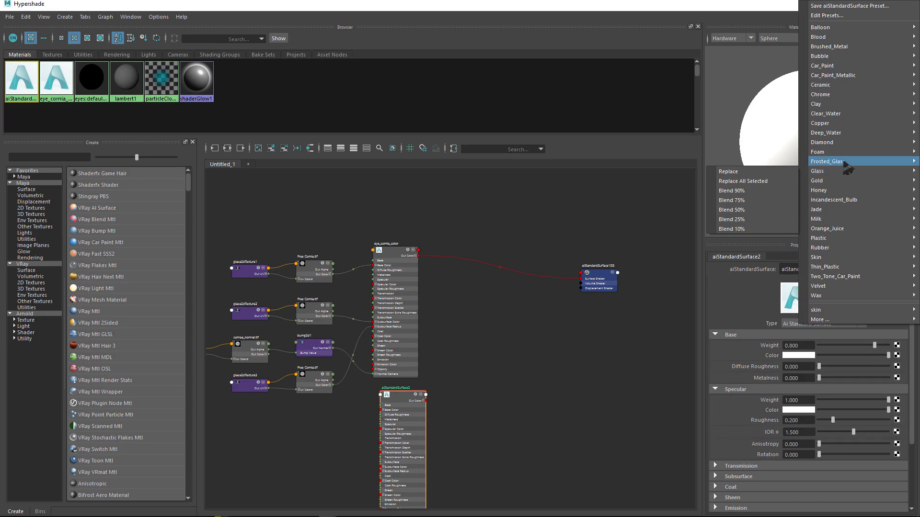
mouse_move(844, 172)
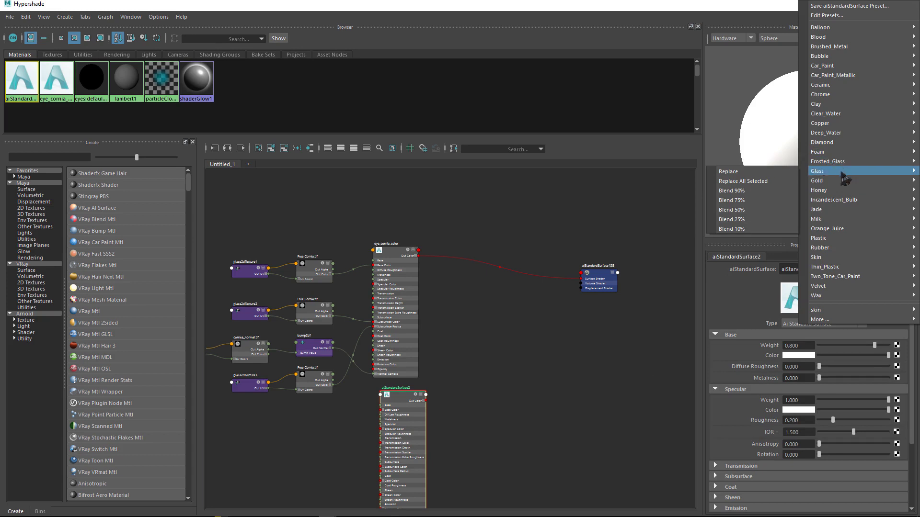
left_click(761, 182)
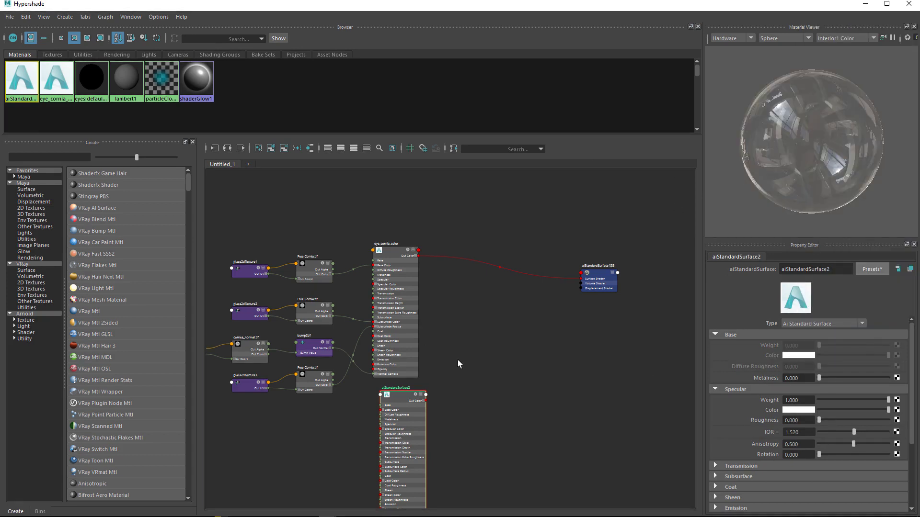
- Reposition the aiStandardSurface1SG node lower in the graph, farther from the two surface materials
scroll(468, 353, "up", 5)
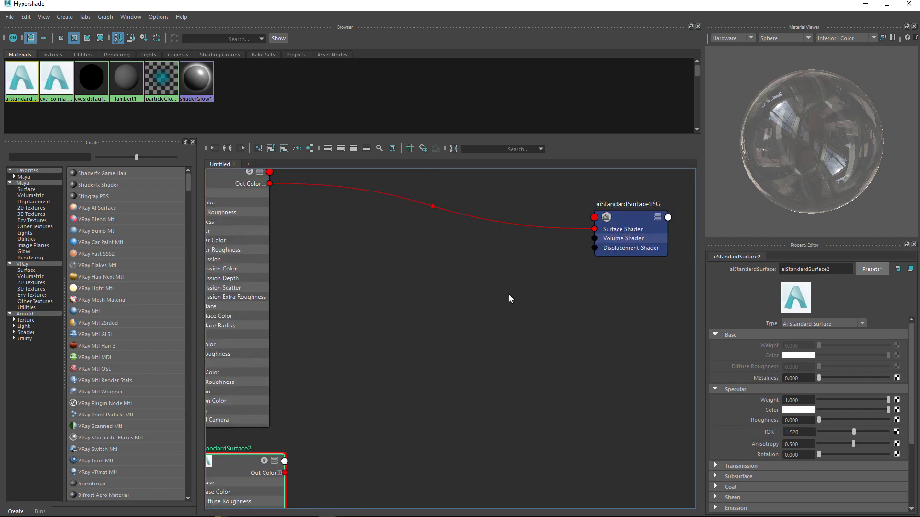
scroll(510, 299, "down", 5)
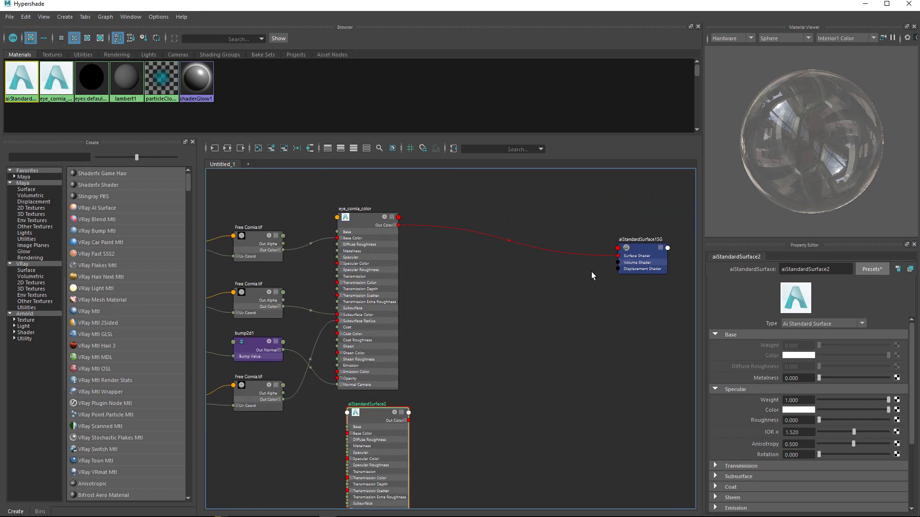
middle_click_drag(562, 325, 513, 338, "alt")
left_click_drag(585, 267, 645, 322)
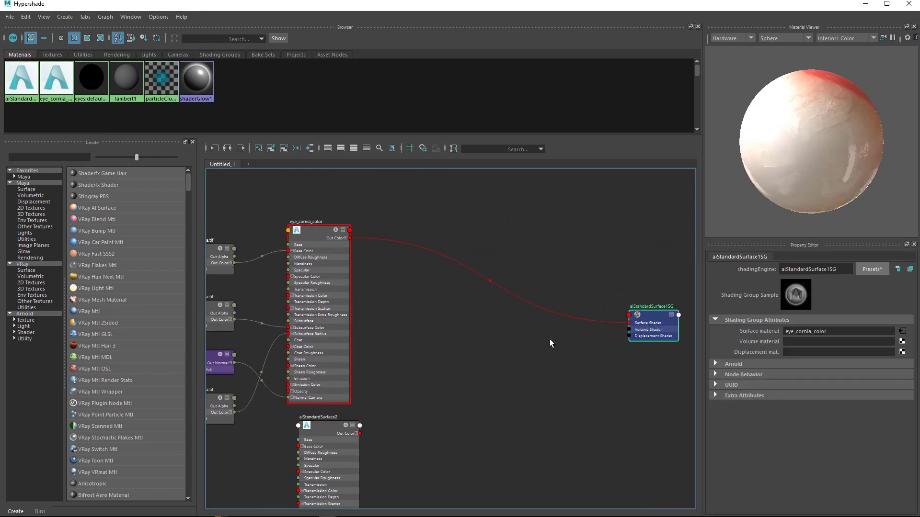
left_click(542, 344)
- Minimize the Hypershade and examine the cornea area of the eye mesh from several angles
left_click(866, 4)
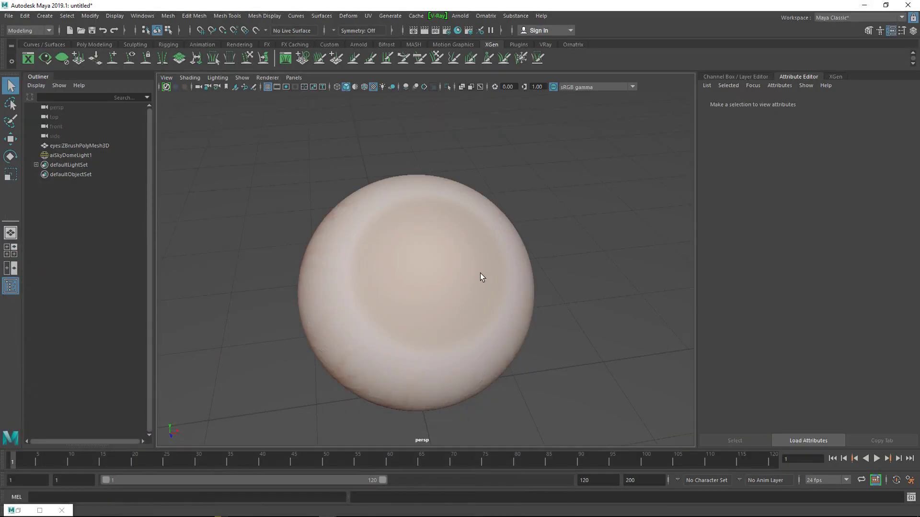
left_click_drag(480, 275, 463, 204, "alt")
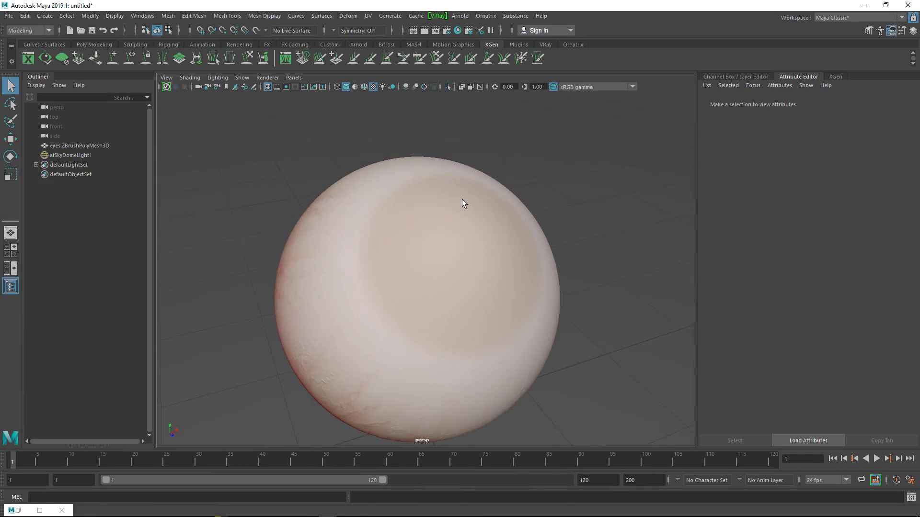
left_click_drag(423, 262, 402, 228, "alt")
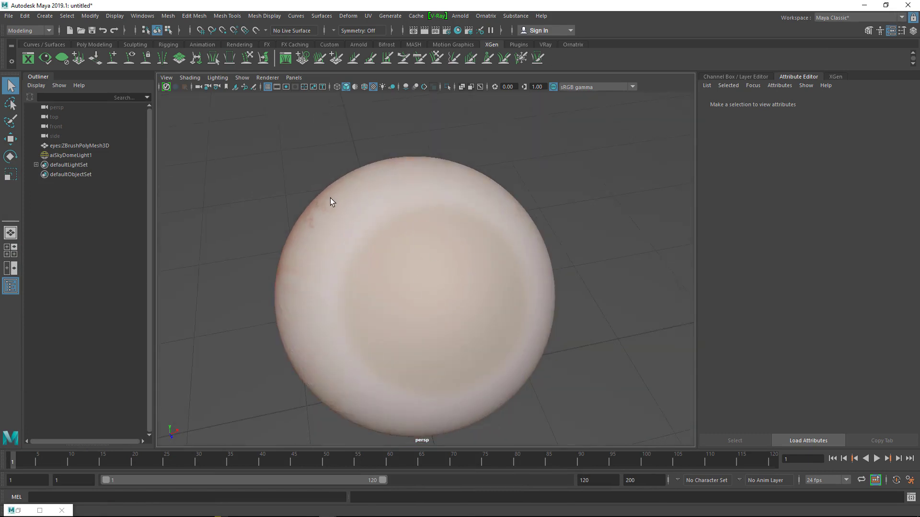
left_click_drag(332, 199, 341, 232, "alt")
right_click_drag(340, 232, 392, 246, "alt")
left_click_drag(391, 246, 394, 246, "alt")
right_click_drag(394, 246, 358, 245, "alt")
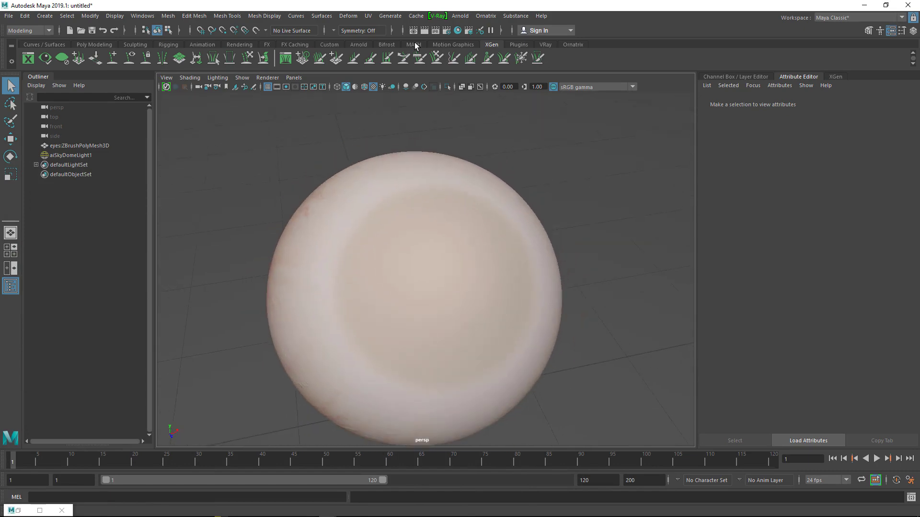
- Bring back the Hypershade and add a ramp texture node between eye_cornia_color and its shading group
left_click(458, 30)
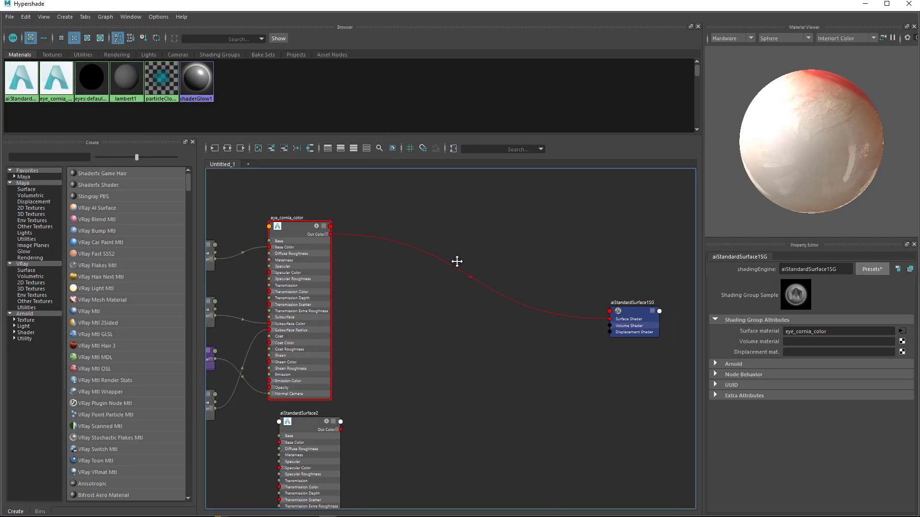
key("Tab")
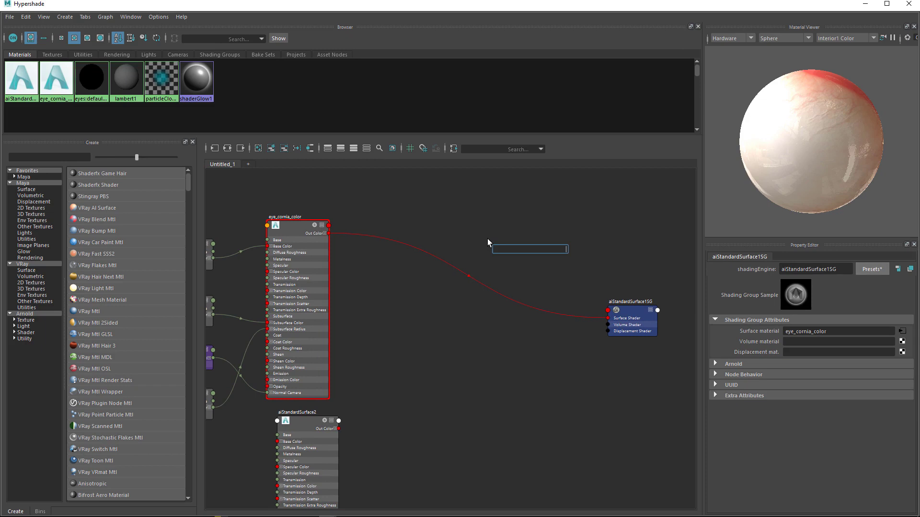
type("ram")
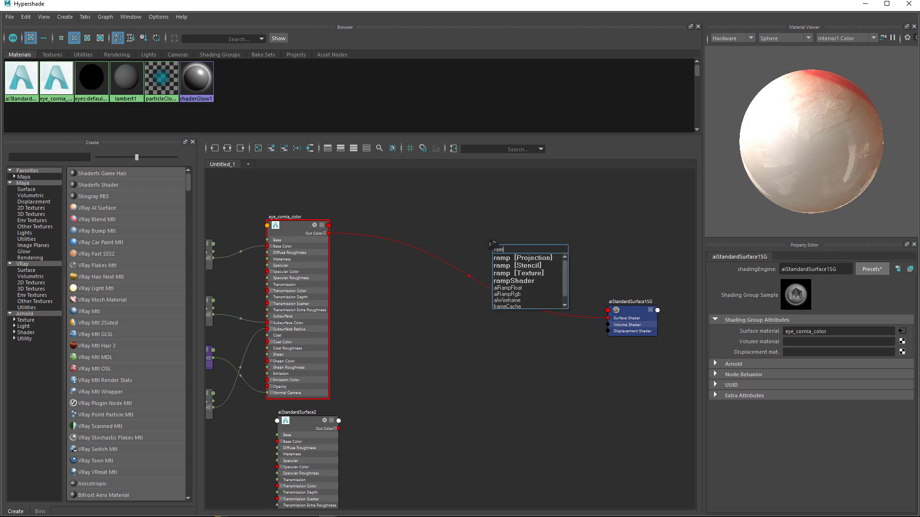
left_click(528, 273)
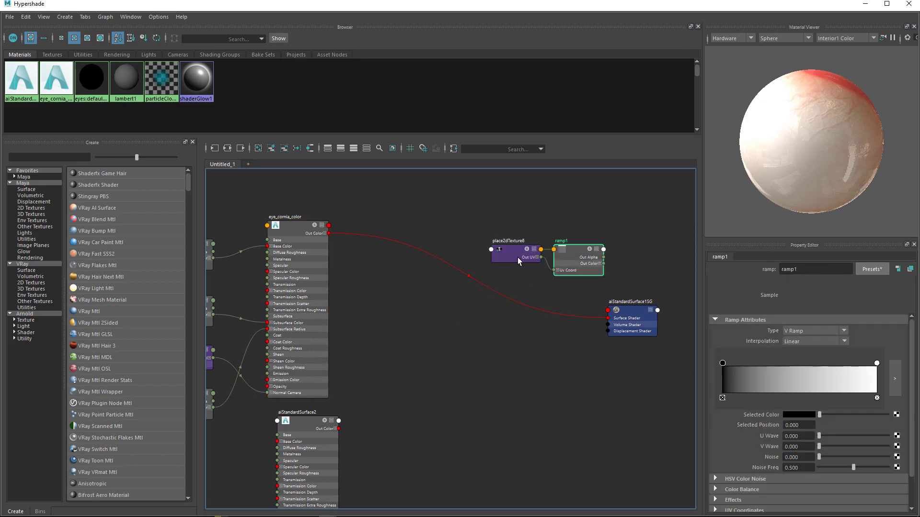
- Move the ramp1 and place2dTexture6 nodes down the graph, next to the aiStandardSurface2 material
left_click_drag(517, 249, 438, 346)
left_click_drag(571, 271, 498, 375)
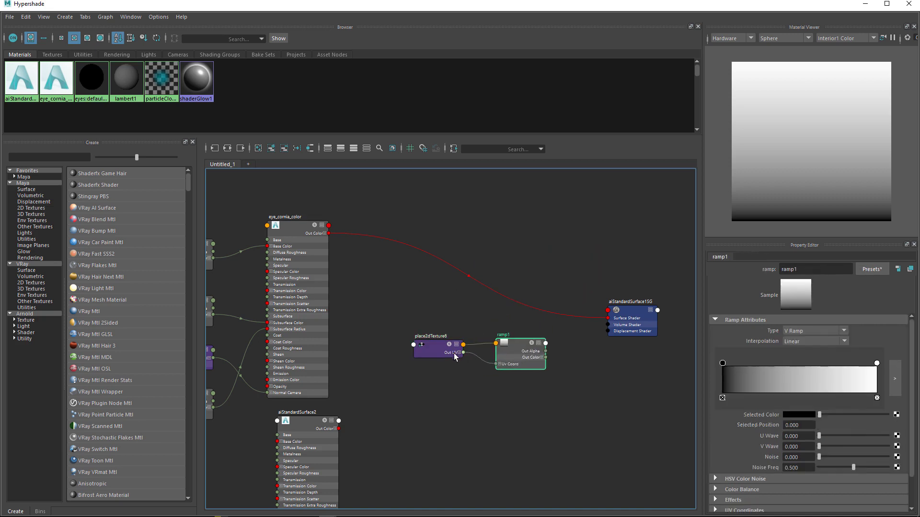
left_click_drag(433, 349, 396, 394)
left_click_drag(498, 368, 384, 394)
left_click(460, 395)
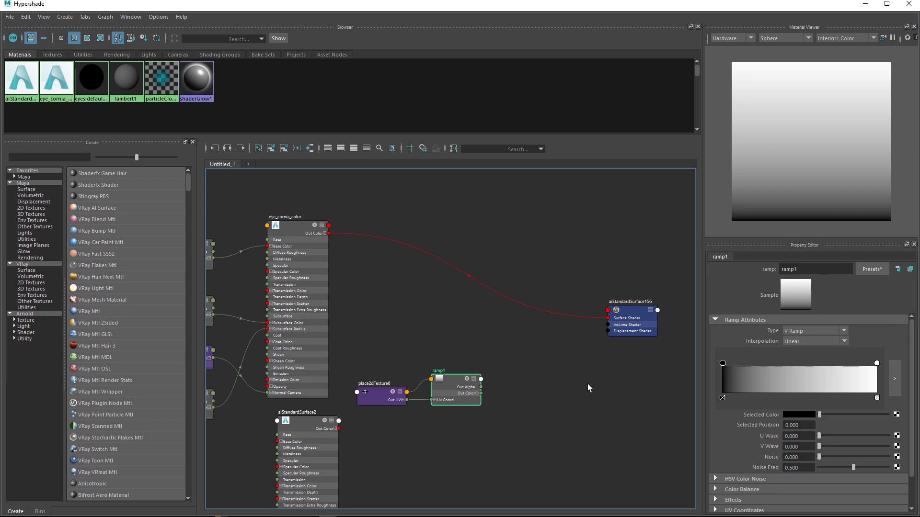
- Create a Maya Lambert material, place it with its shading group beside ramp1, and connect the ramp's Out Color to its Color
left_click(567, 389)
key("Tab")
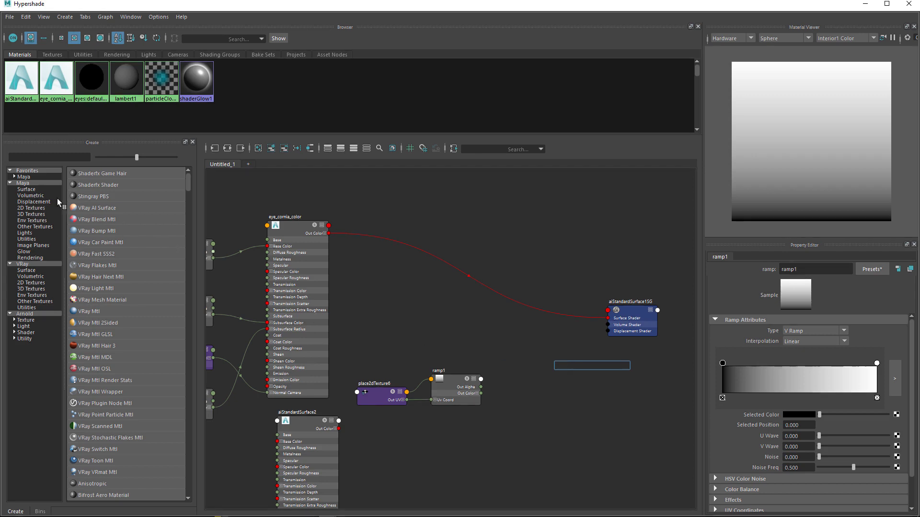
left_click(36, 177)
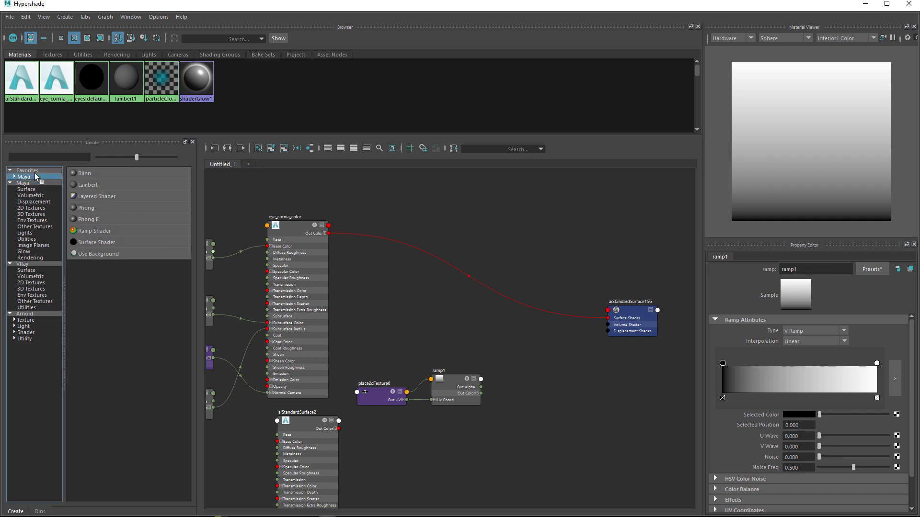
left_click(85, 184)
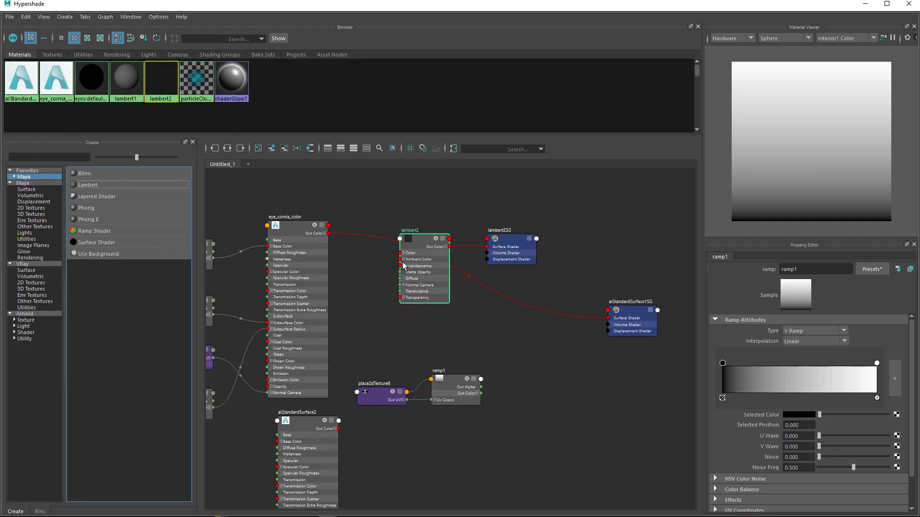
left_click_drag(419, 244, 552, 373)
left_click_drag(513, 244, 621, 391)
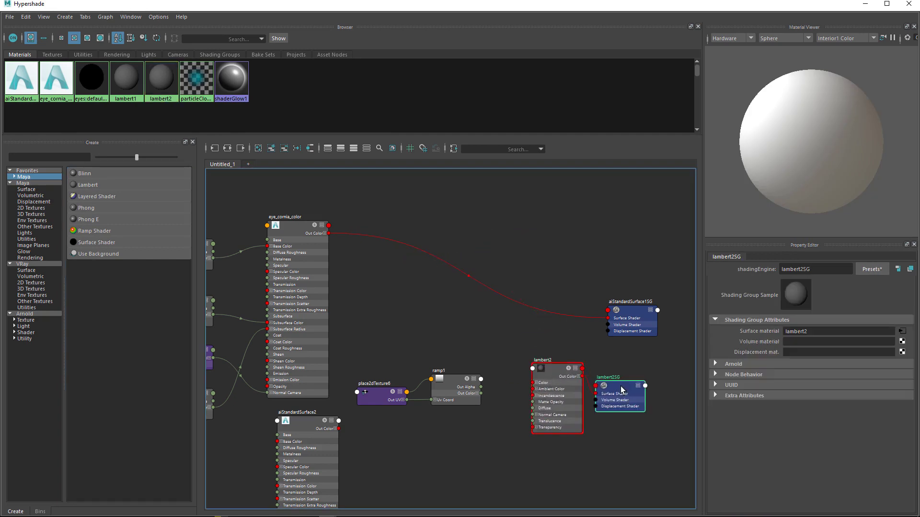
left_click_drag(542, 391, 519, 380)
- Minimize the Hypershade and assign the existing lambert2 material to the eye mesh
left_click(864, 4)
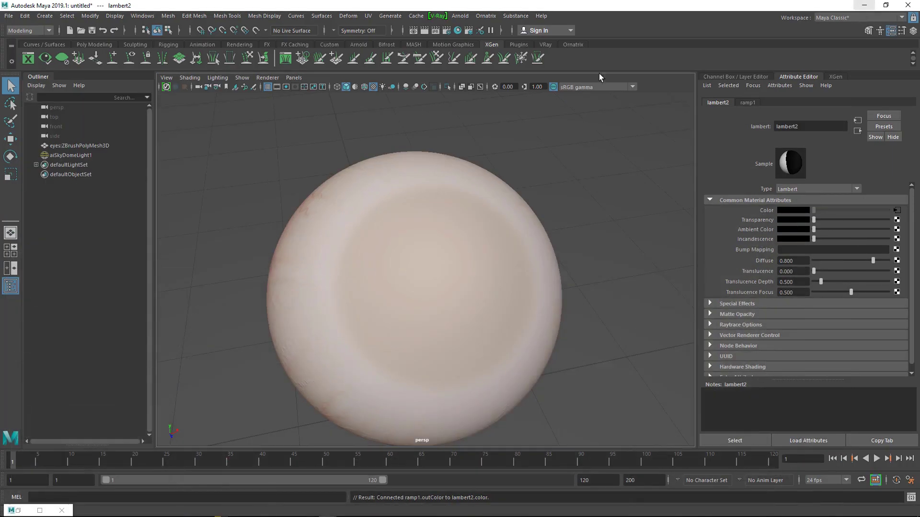
left_click(390, 234)
right_click(409, 234)
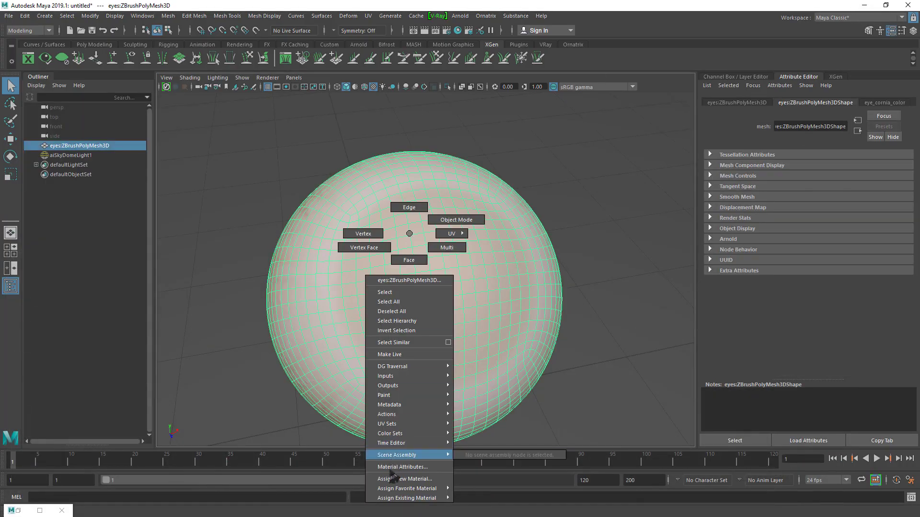
mouse_move(416, 501)
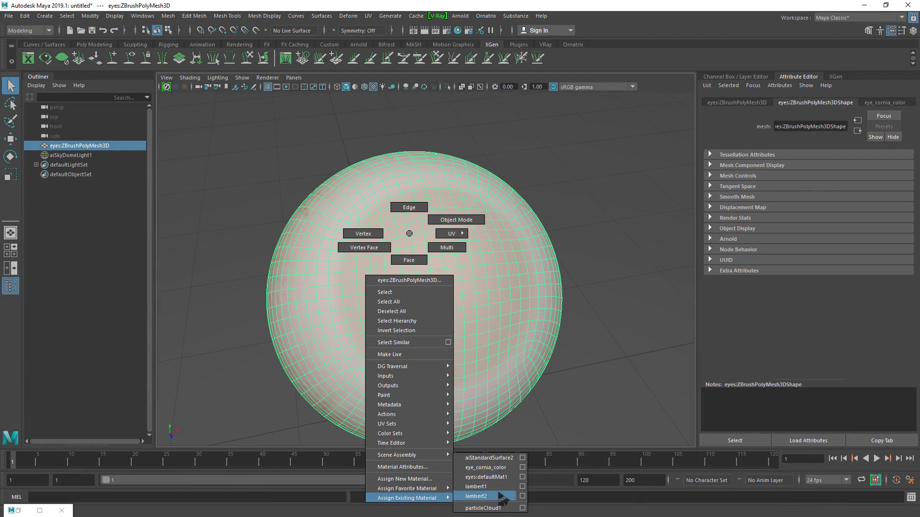
left_click(506, 496)
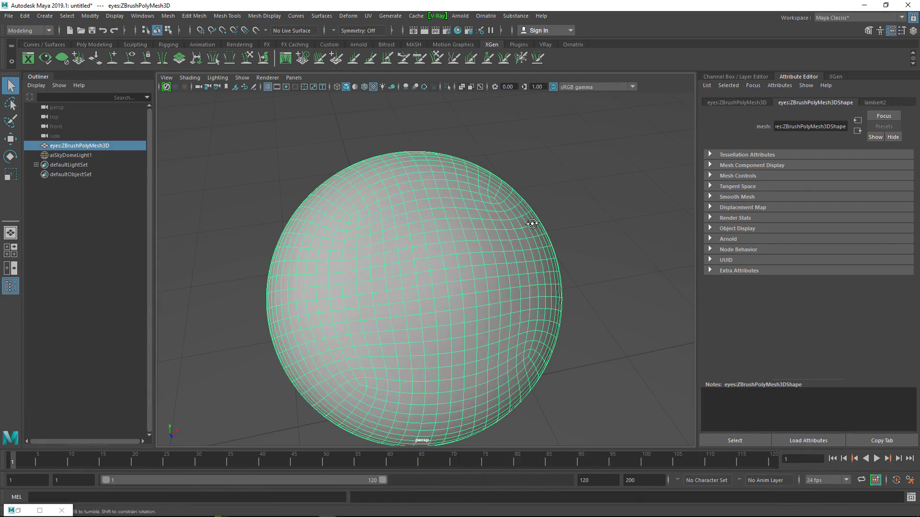
left_click_drag(530, 222, 497, 240, "alt")
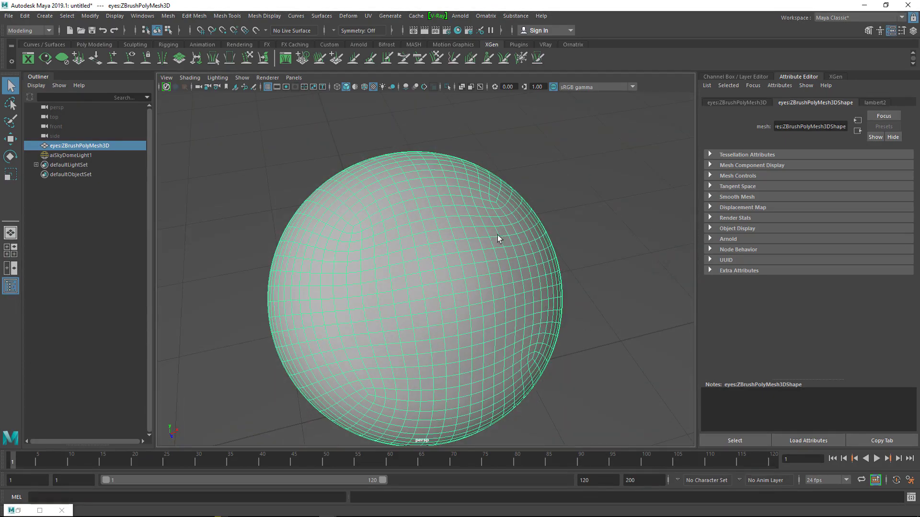
- Bring back the maximized Hypershade and examine the lambert2 material's preview sphere
left_click(458, 31)
double_click(760, 8)
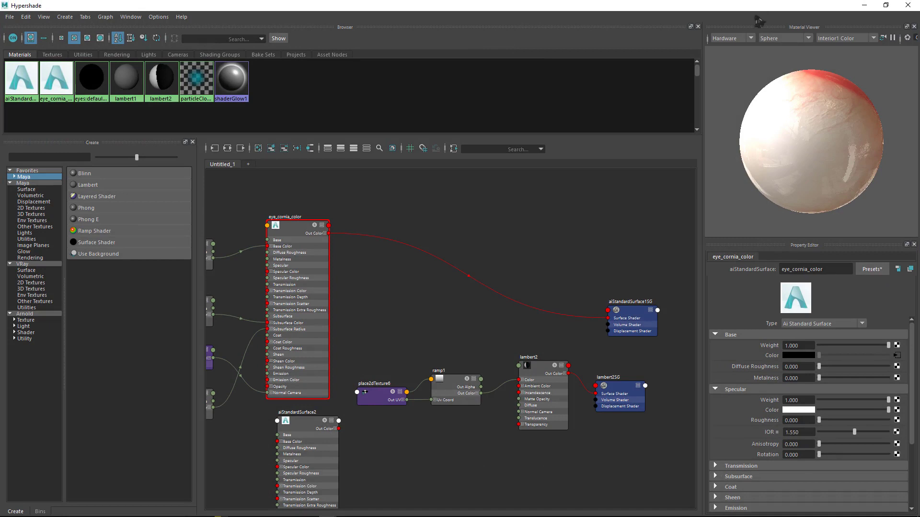
left_click(621, 405)
left_click(558, 381)
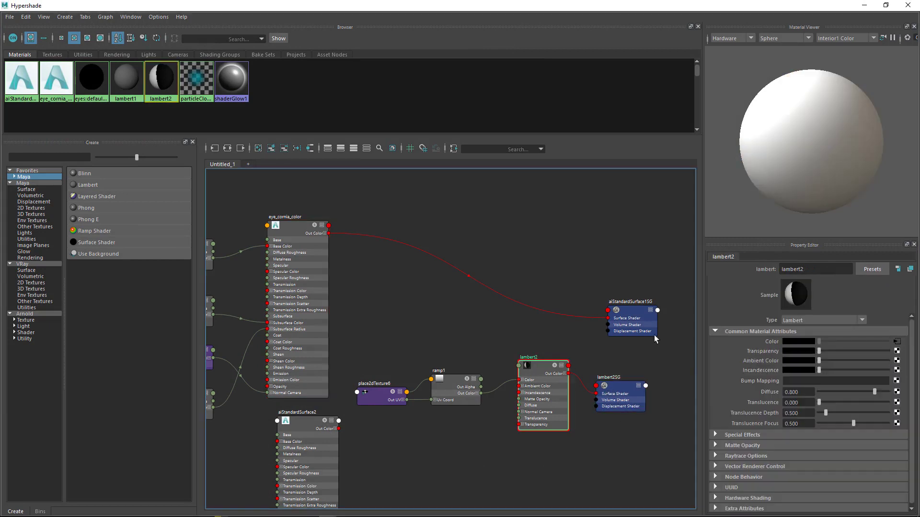
left_click_drag(837, 228, 831, 139, "alt")
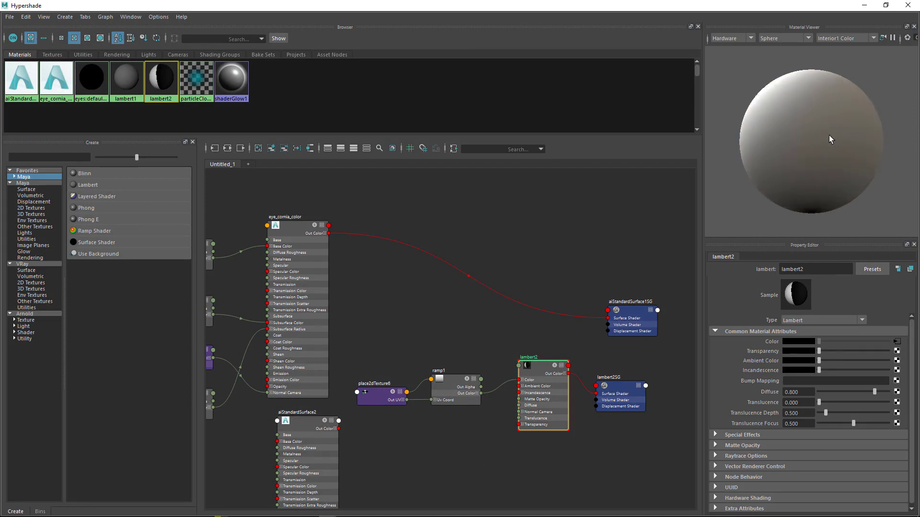
- Select the ramp1 node and try Radial Ramp as its ramp type
left_click(470, 384)
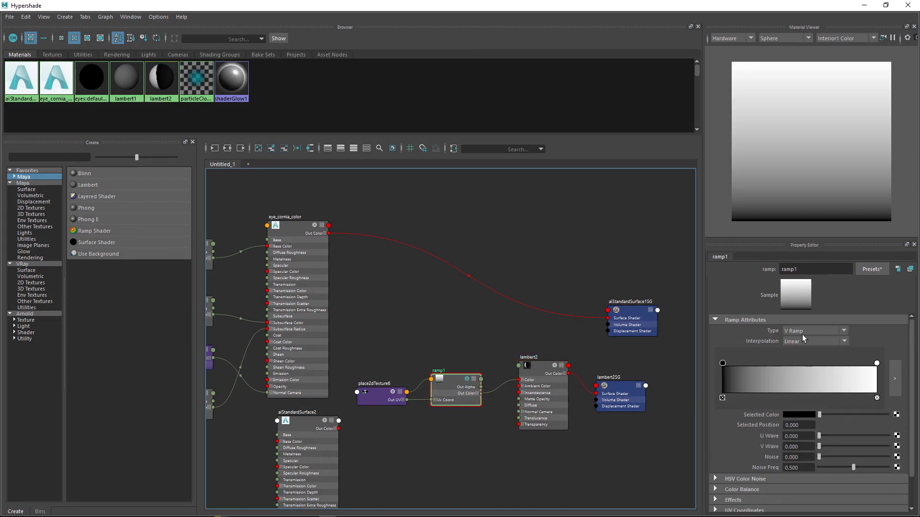
left_click(804, 331)
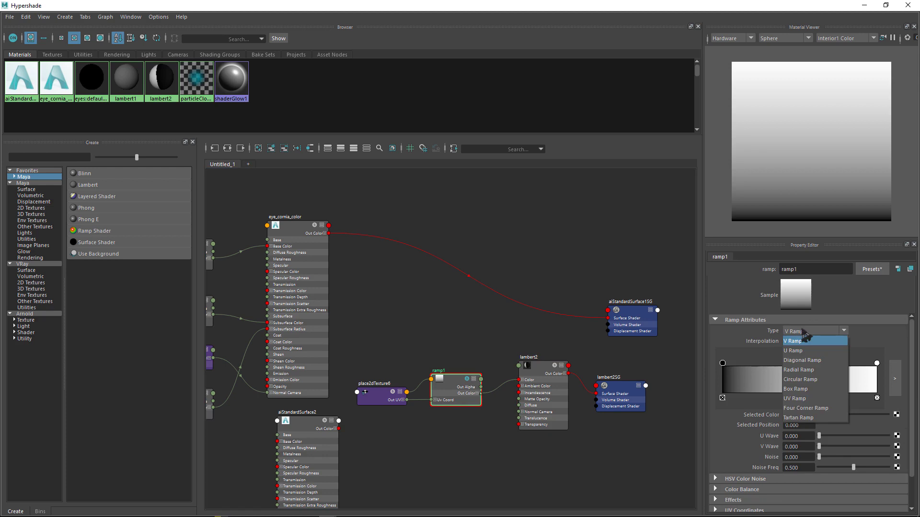
left_click(799, 371)
left_click(797, 331)
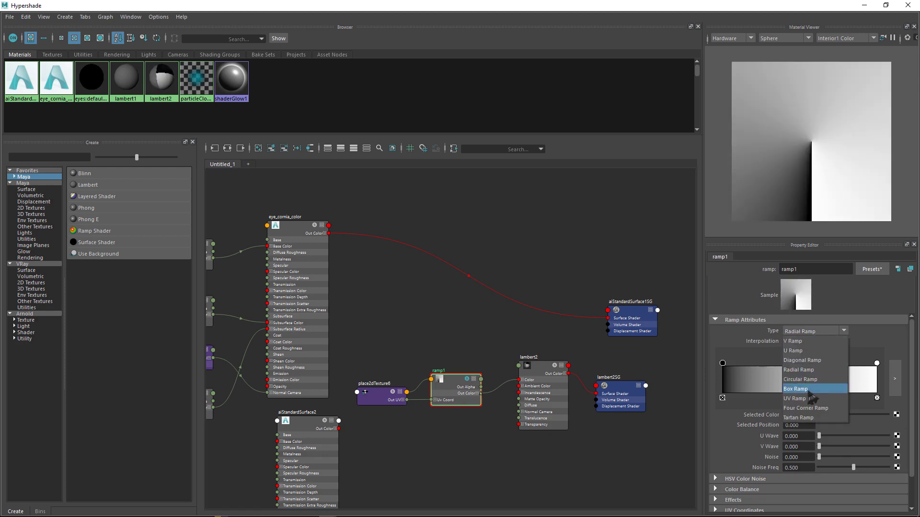
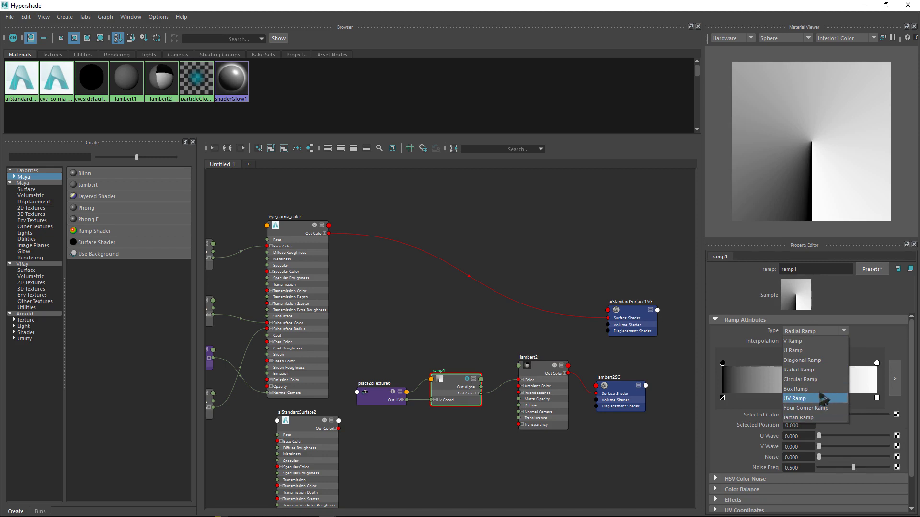
- Set ramp1 to Circular Ramp, moving its black stop to about 0.142 and its white stop to about 0.204
left_click(800, 380)
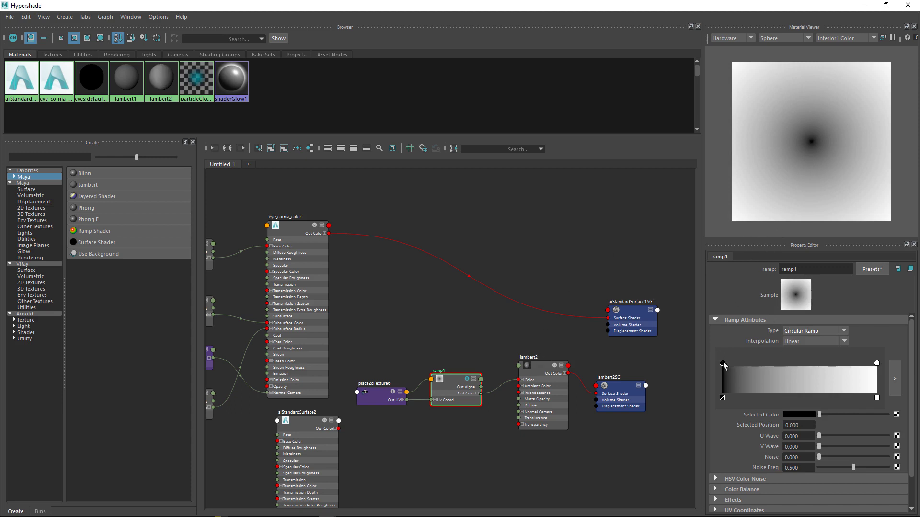
left_click_drag(722, 363, 744, 363)
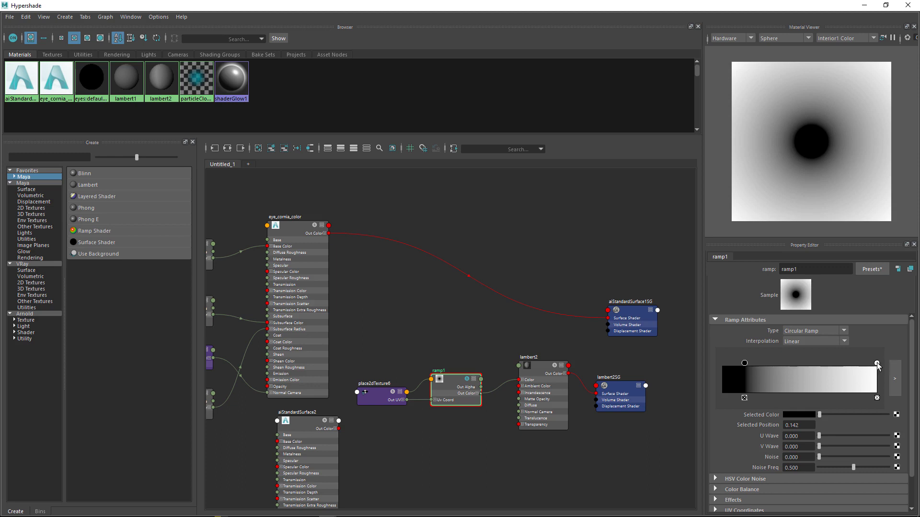
left_click_drag(876, 363, 754, 369)
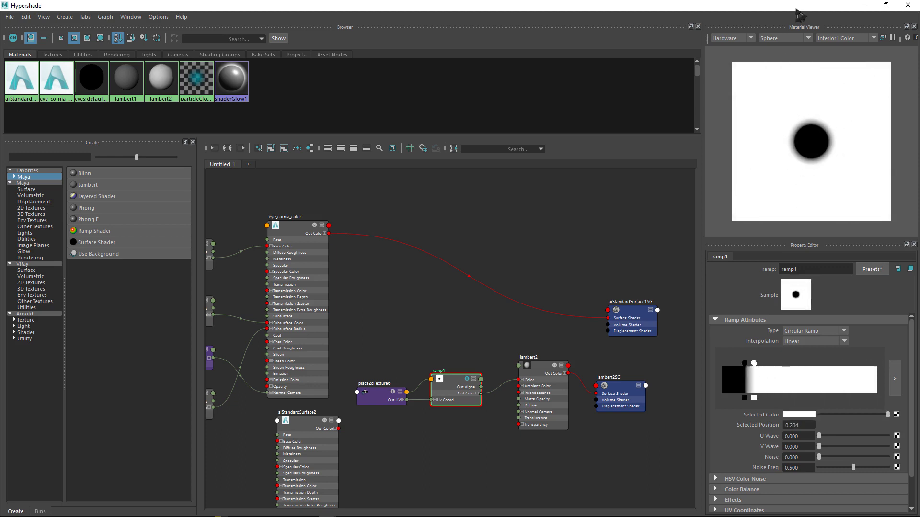
- Minimize the Hypershade and enlarge the black circle on the eye mesh, moving the ramp's black stop to 0.222 and white stop to 0.246
left_click(864, 7)
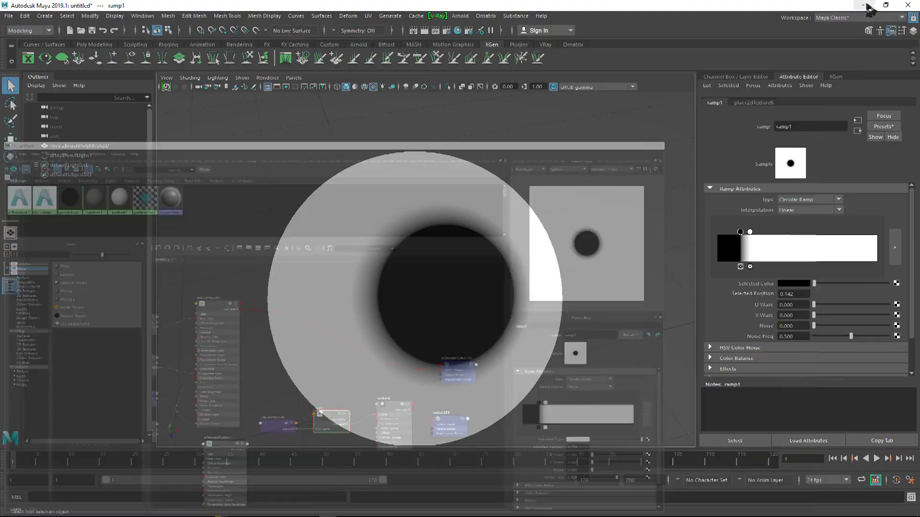
left_click_drag(523, 310, 554, 304, "alt")
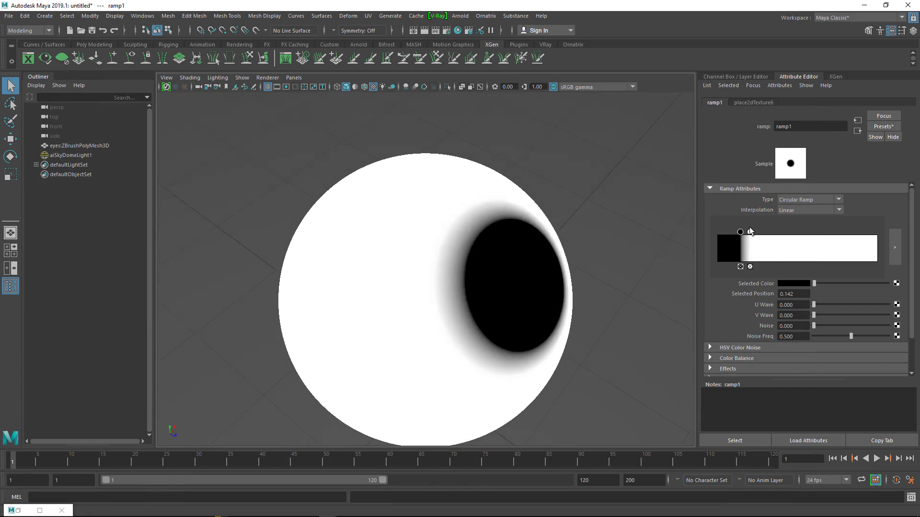
left_click_drag(749, 232, 748, 232)
left_click(741, 231)
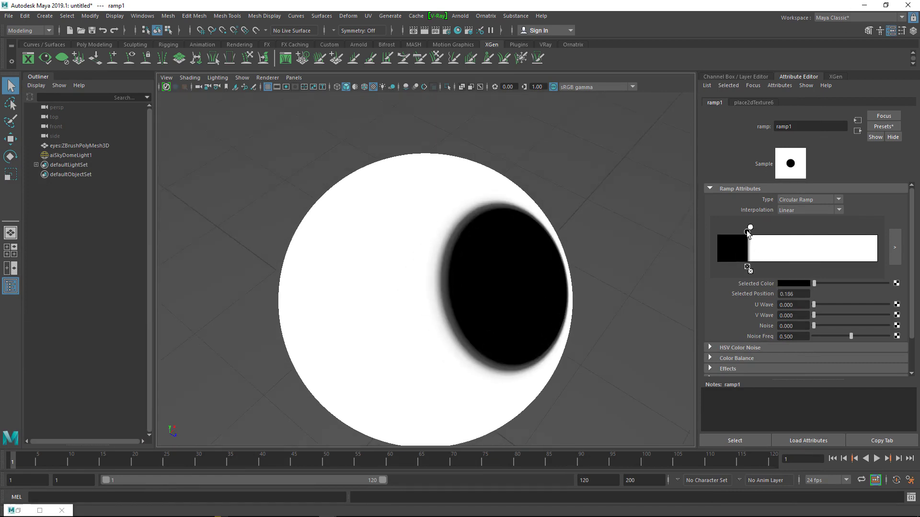
left_click_drag(569, 232, 532, 230, "alt")
mouse_move(745, 231)
left_mouse_down()
mouse_move(765, 232)
mouse_move(753, 232)
left_mouse_up()
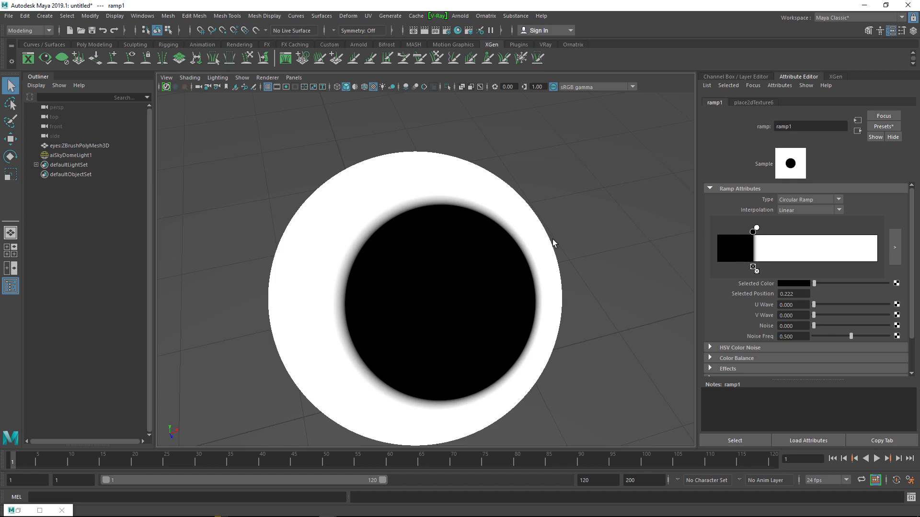
- Examine the soft edge of the black circle on the eye mesh from several angles and check the ramp in its enlarged editor
mouse_move(553, 243)
left_mouse_down("alt")
mouse_move(536, 228)
mouse_move(553, 238)
left_mouse_up("alt")
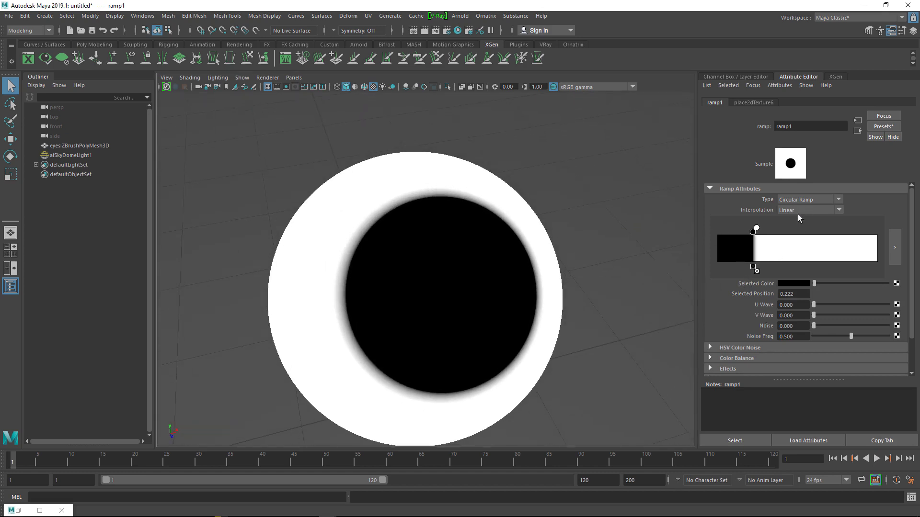
left_click_drag(455, 273, 431, 271, "alt")
right_click_drag(431, 271, 542, 291, "alt")
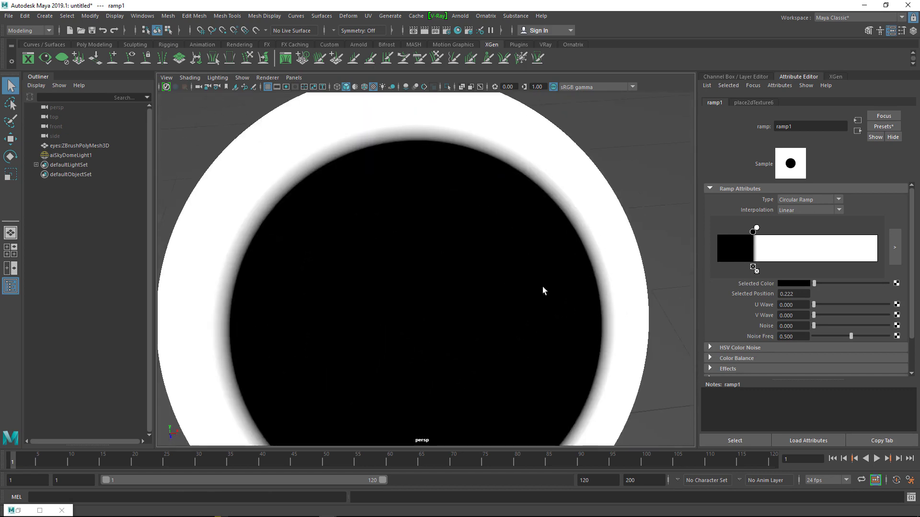
left_click_drag(542, 290, 379, 209, "alt")
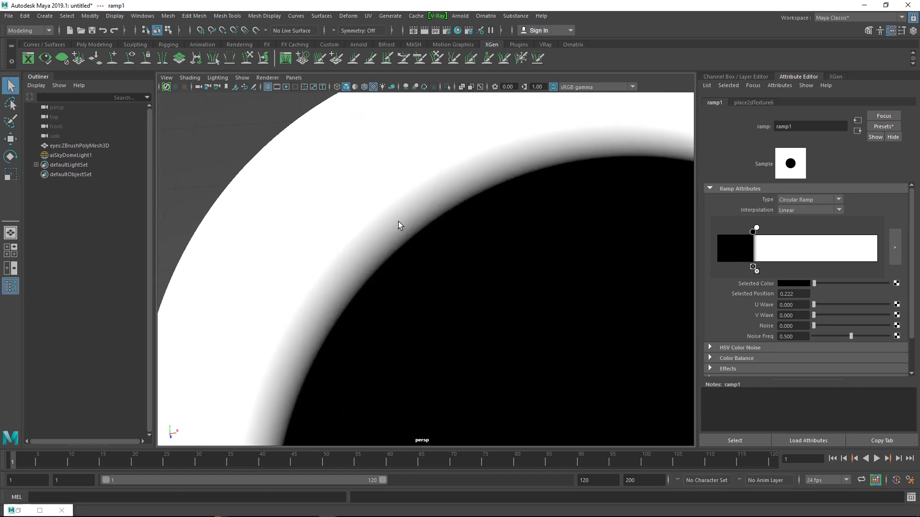
right_click_drag(388, 205, 573, 286, "alt")
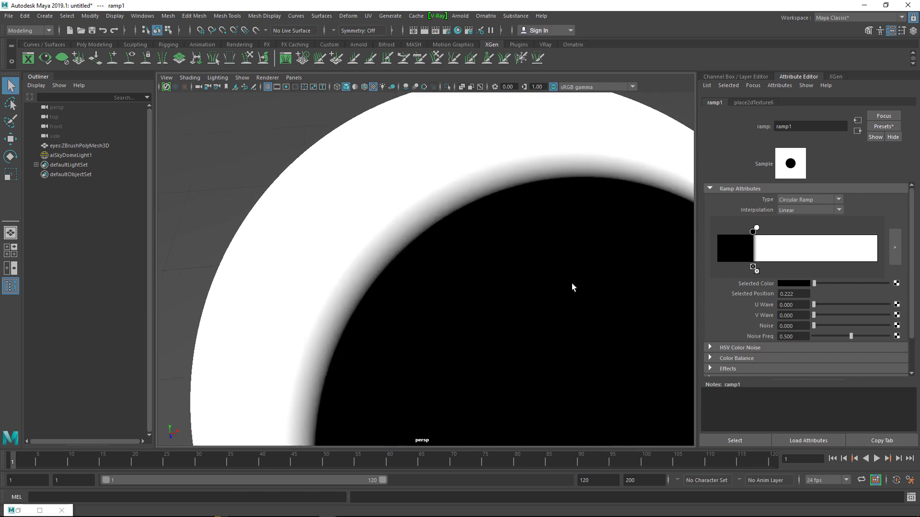
left_click_drag(751, 233, 753, 234)
left_click(894, 247)
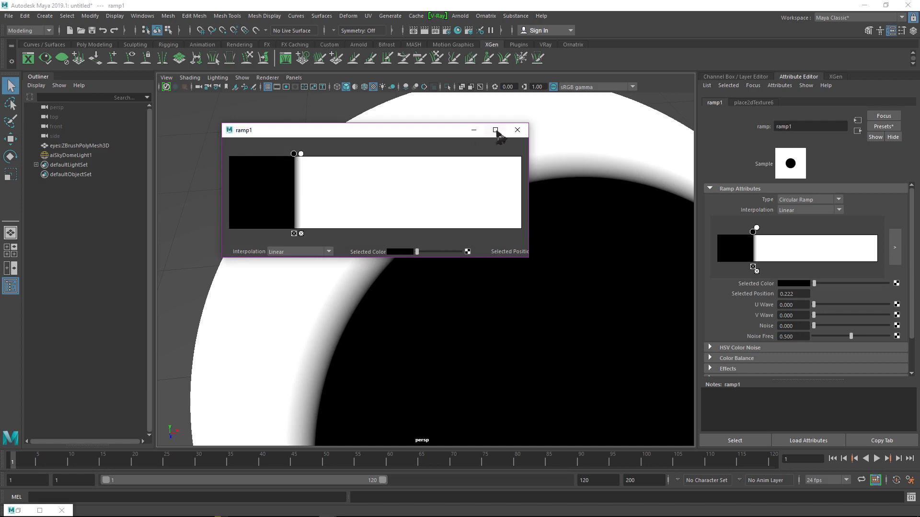
left_click(514, 130)
right_click_drag(479, 216, 343, 302, "alt")
middle_click_drag(426, 312, 426, 267, "alt")
left_click_drag(426, 287, 424, 273, "alt")
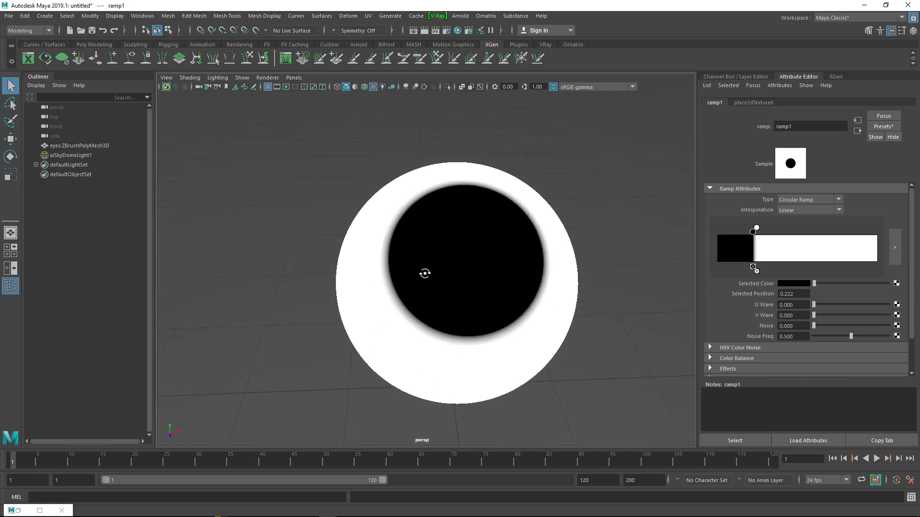
right_click_drag(424, 273, 483, 274, "alt")
left_click_drag(478, 277, 522, 269, "alt")
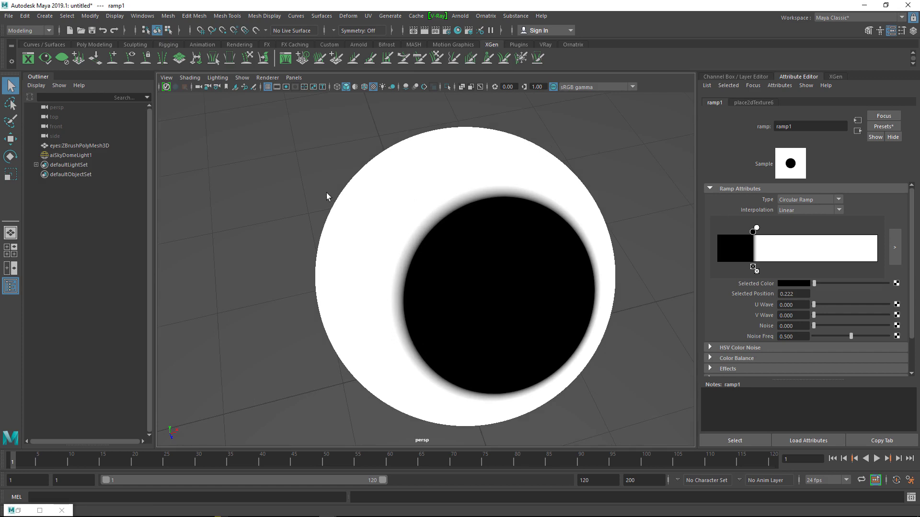
middle_click_drag(432, 244, 329, 234, "alt")
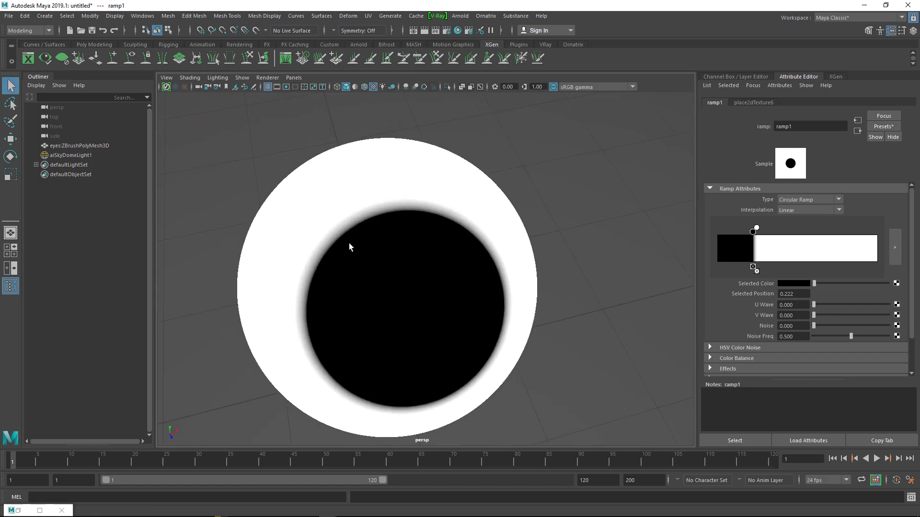
left_click_drag(350, 247, 344, 180, "alt")
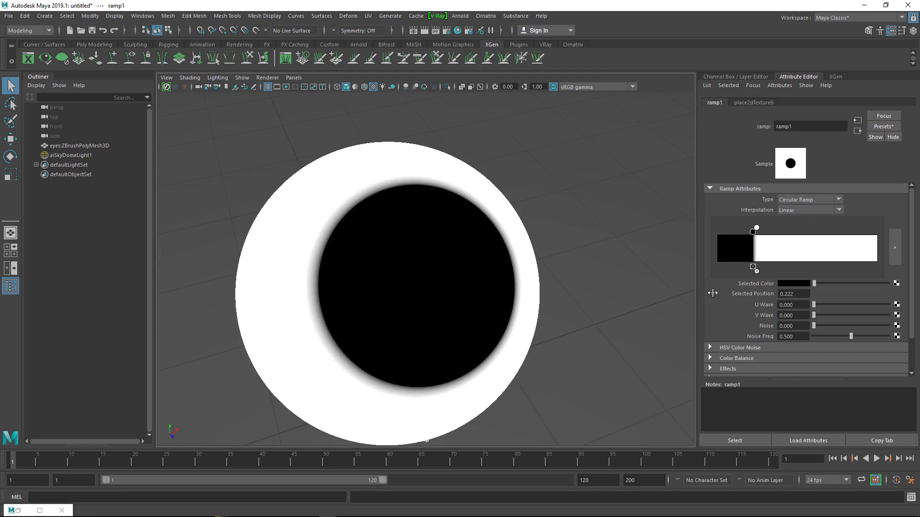
left_click_drag(443, 255, 477, 254, "alt")
- Reopen the Hypershade and move the place2dTexture6 and ramp1 nodes above the eye_cornia_color node
left_click(457, 31)
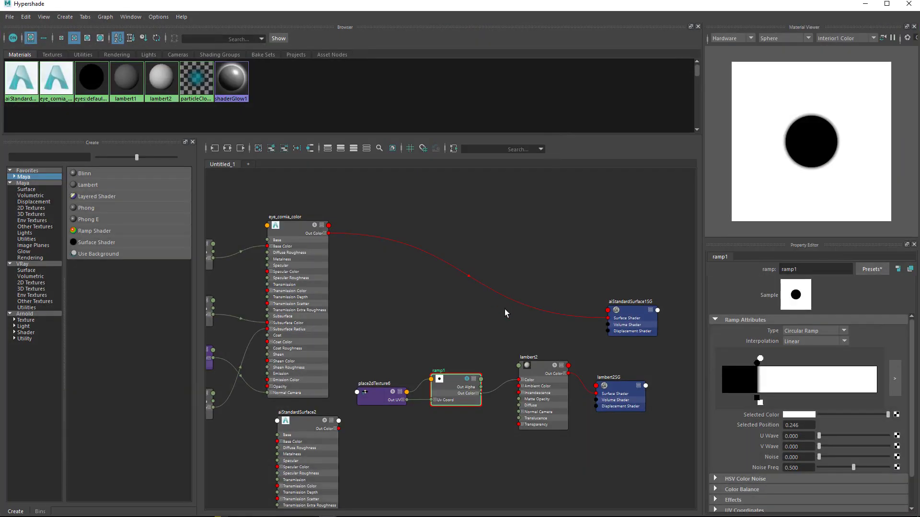
left_click(556, 368)
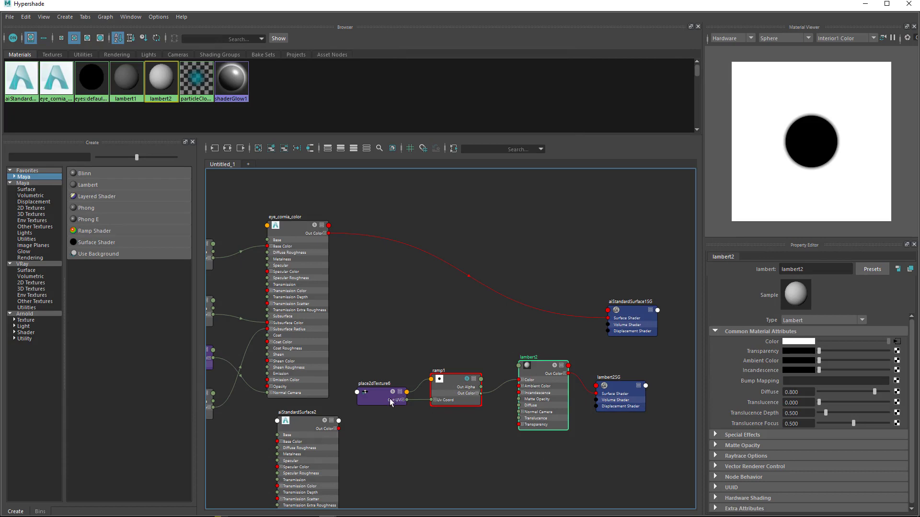
left_click_drag(389, 398, 369, 198)
left_click_drag(467, 391, 451, 226)
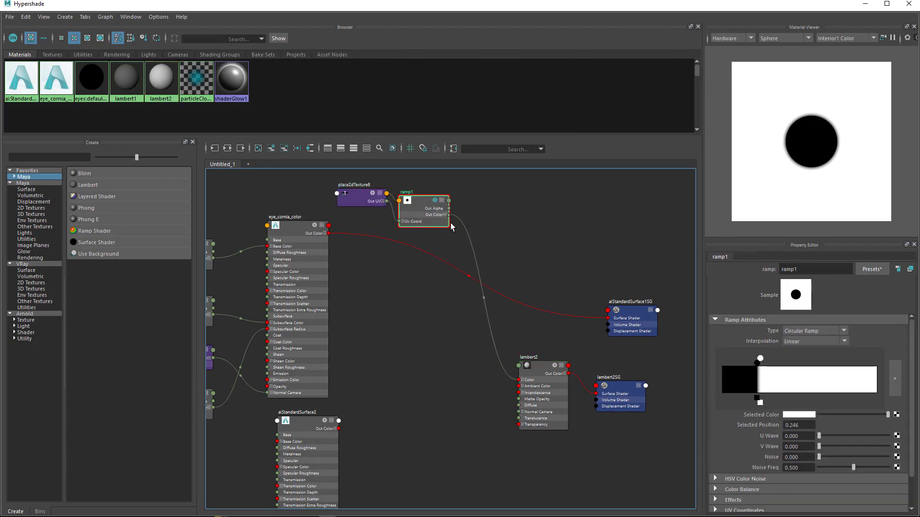
- Delete the lambert2 material and its lambert2SG shading group from the graph
left_click(536, 378)
key("Delete")
left_click(597, 383)
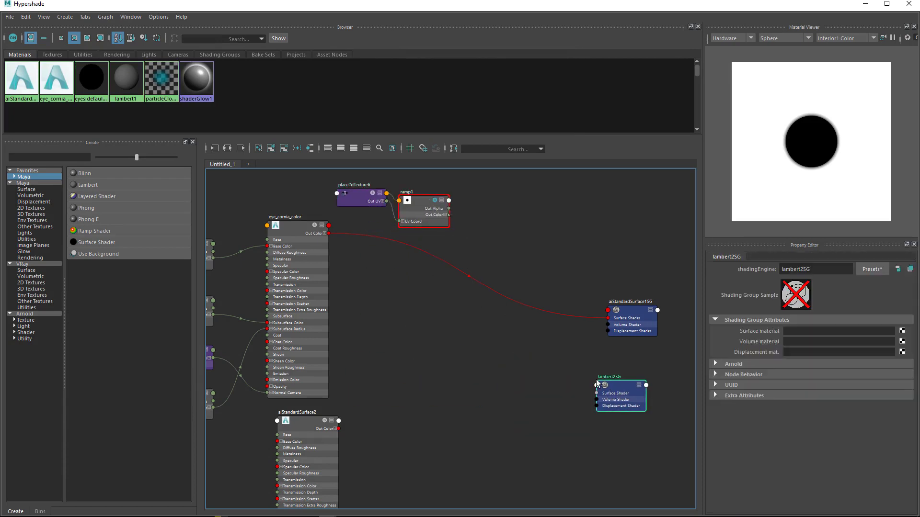
key("Delete")
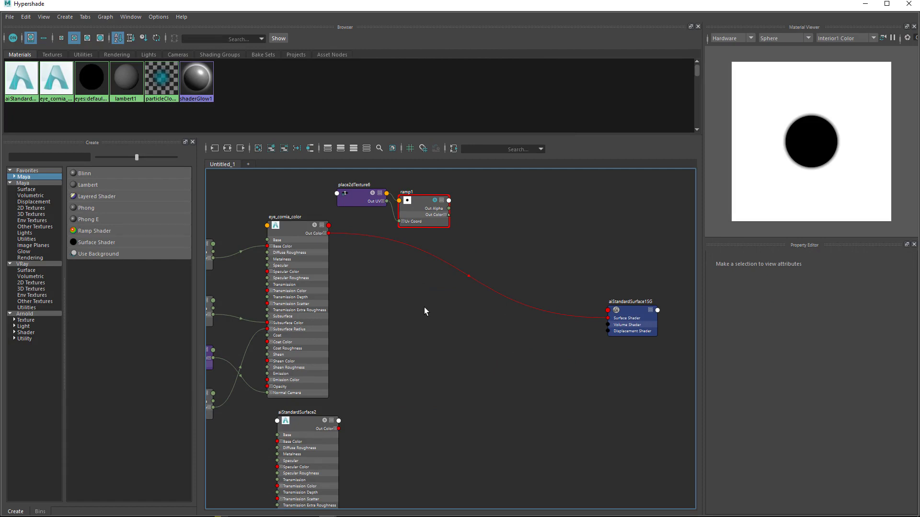
- Create an aiMixShader node in the graph and delete its aiMixShader1SG shading group
key("Tab")
type("mic")
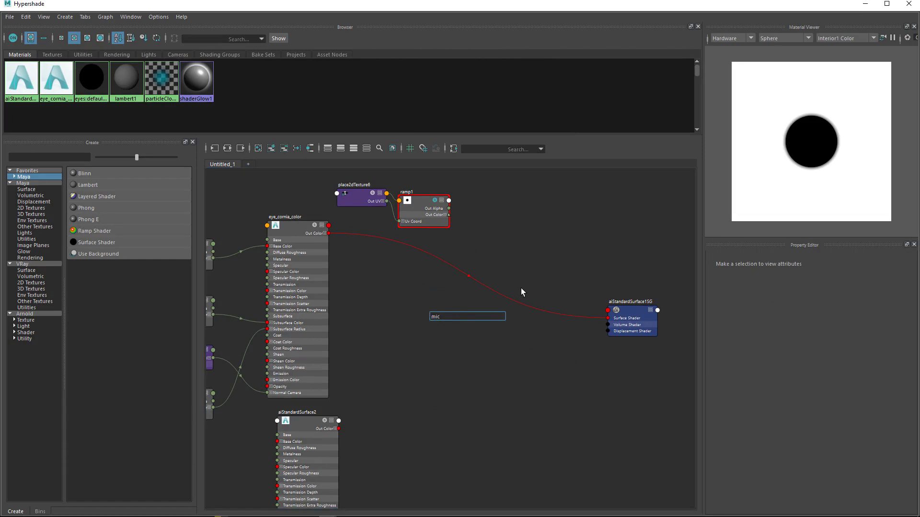
key("BackSpace")
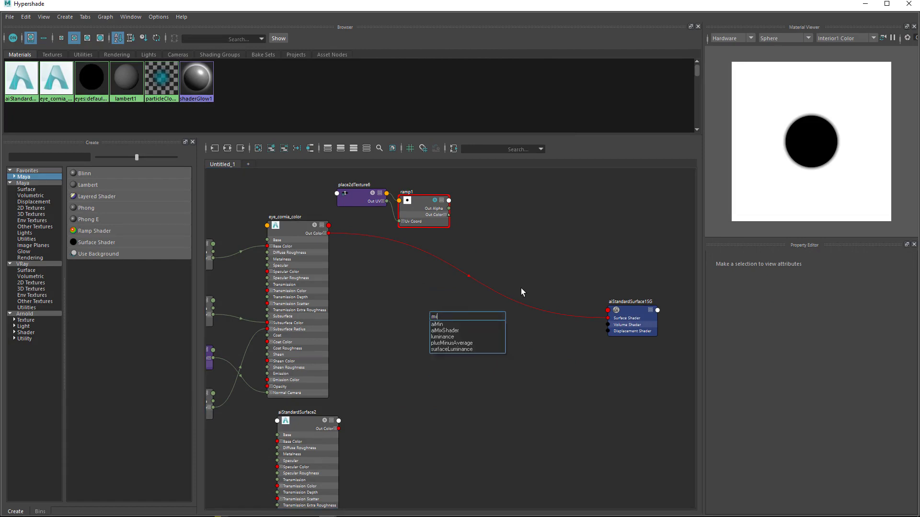
type("x")
left_click(443, 324)
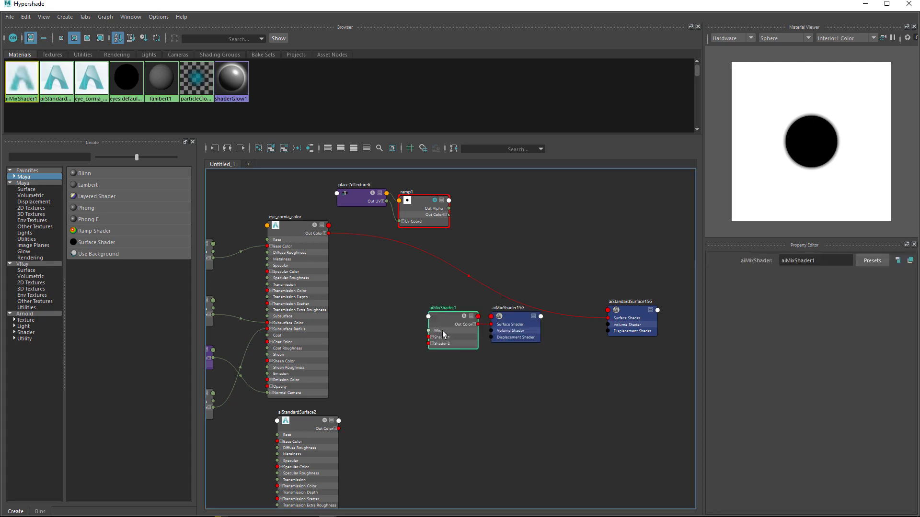
left_click(508, 324)
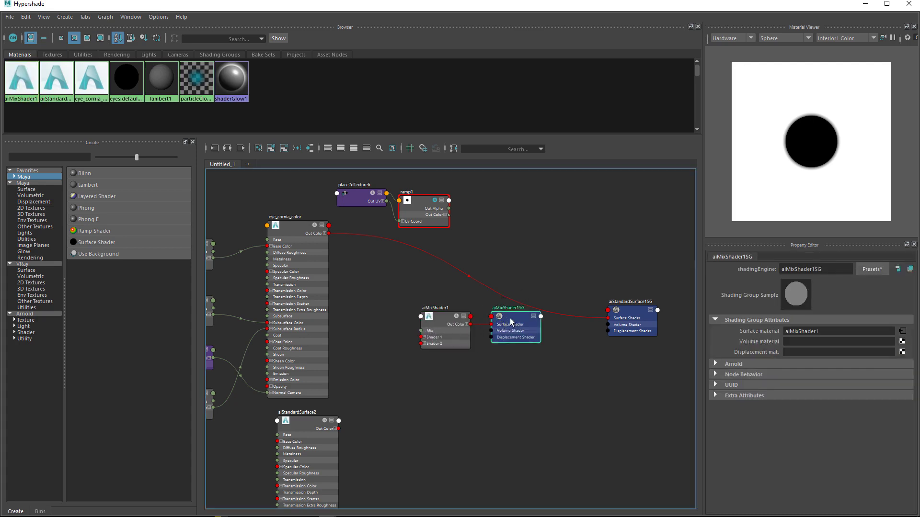
key("Delete")
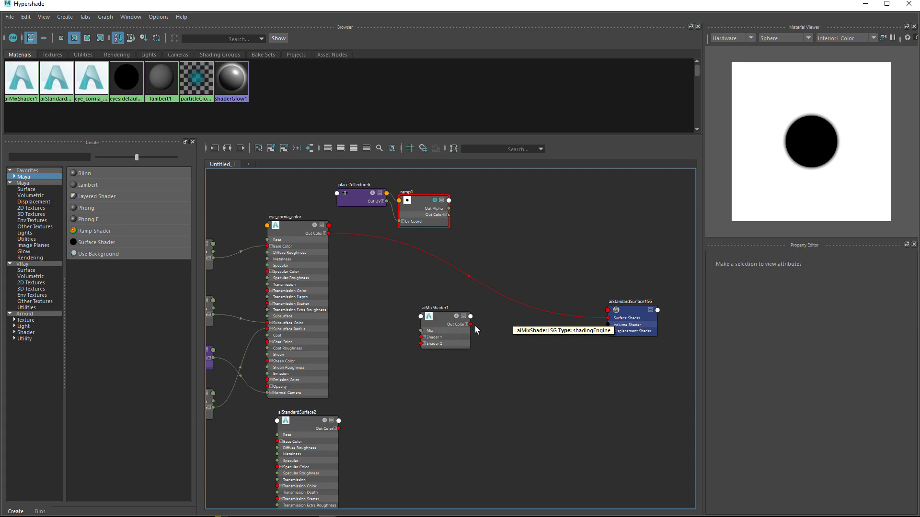
- Connect aiMixShader1's Out Color to the Surface Shader of aiStandardSurface1SG, and ramp1's Out Alpha to the mix shader's Mix
left_click_drag(471, 325, 619, 310)
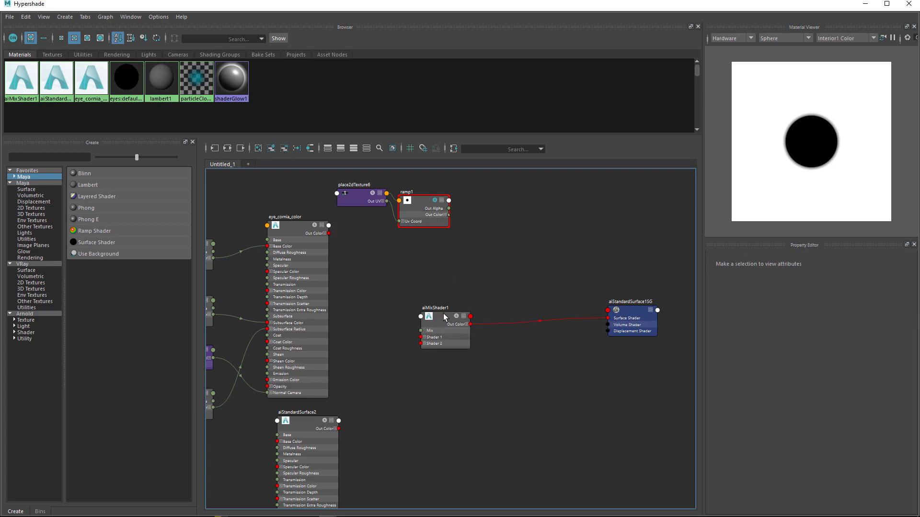
left_click_drag(443, 316, 481, 309)
scroll(472, 311, "up", 3)
scroll(465, 333, "down", 1)
middle_click_drag(436, 360, 462, 371, "alt")
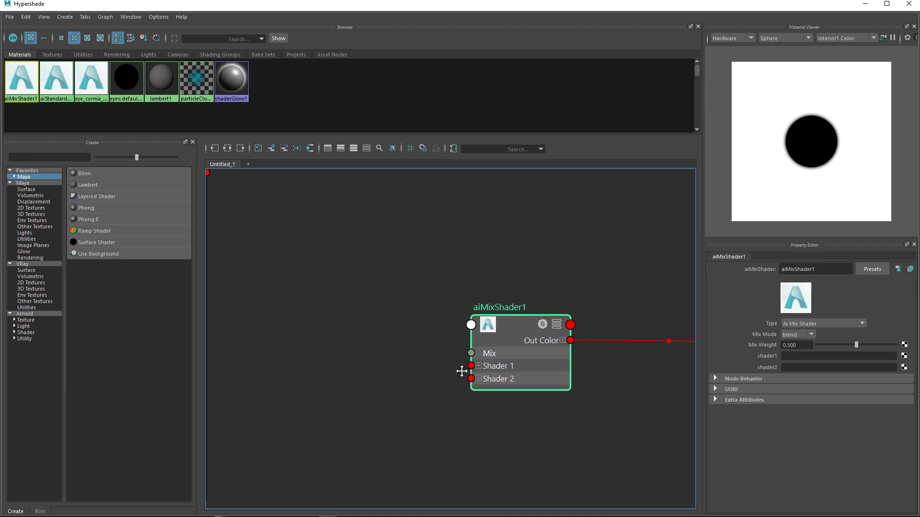
scroll(465, 375, "down", 3)
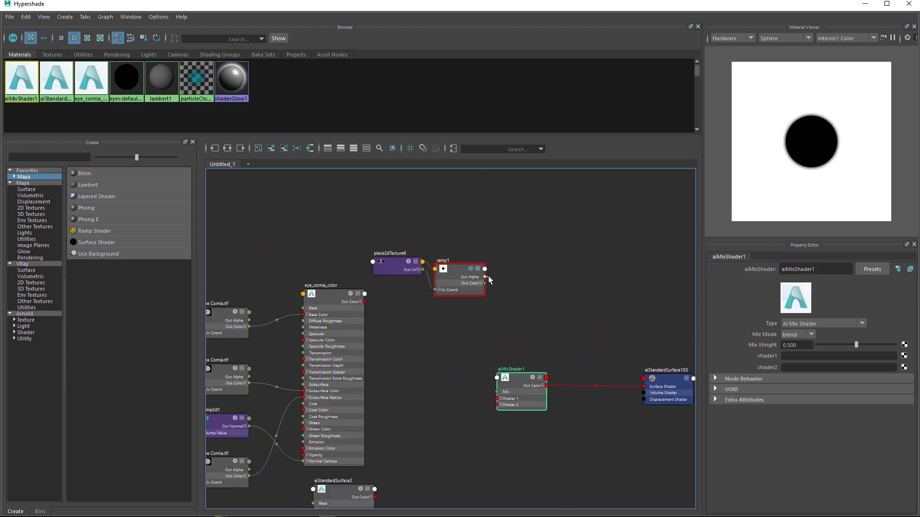
left_click_drag(487, 375, 496, 392)
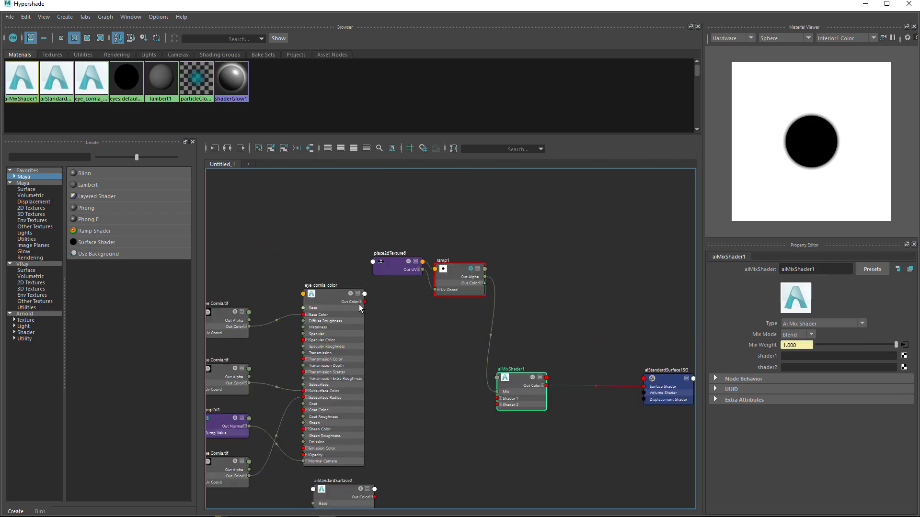
- Connect eye_cornia_color's Out Color to the mix shader's Shader 1 and aiStandardSurface2's Out Color to Shader 2
left_click(336, 298)
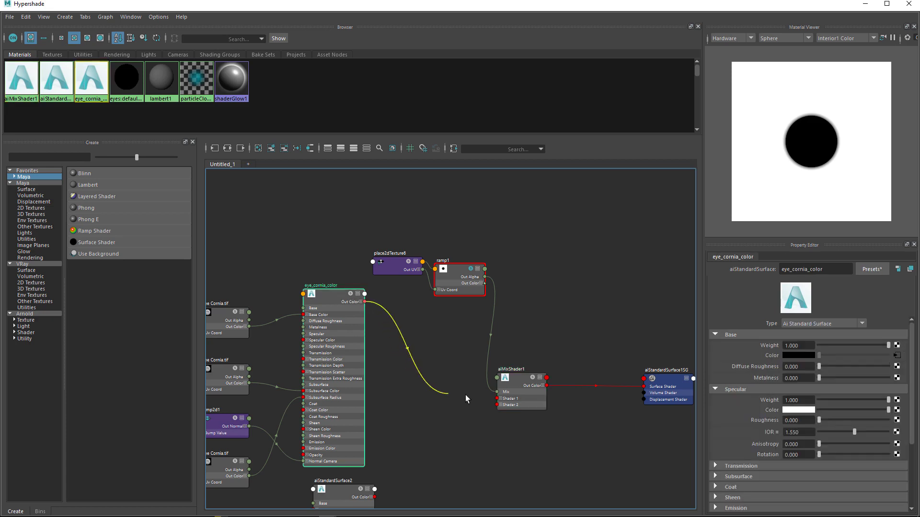
left_click_drag(465, 395, 496, 398)
middle_click_drag(375, 456, 371, 425, "alt")
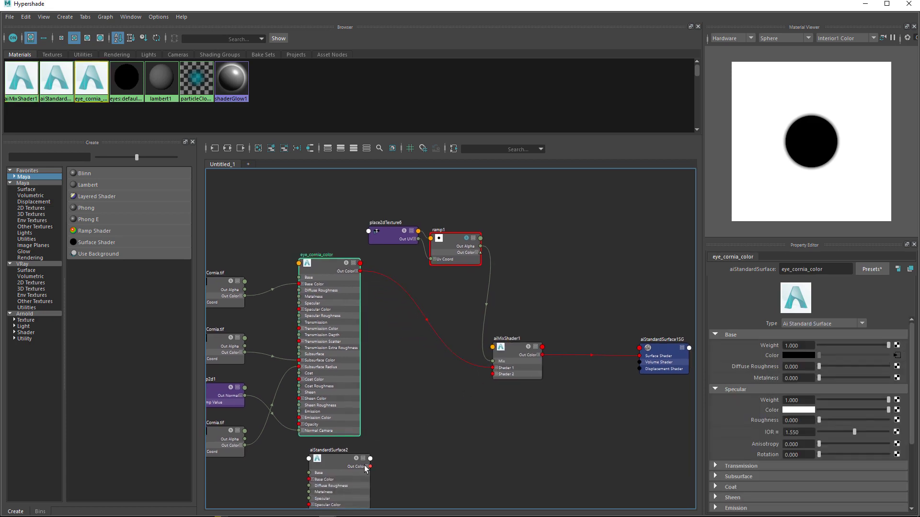
left_click_drag(370, 466, 493, 375)
scroll(503, 408, "up", 5)
middle_click_drag(510, 374, 517, 472, "alt")
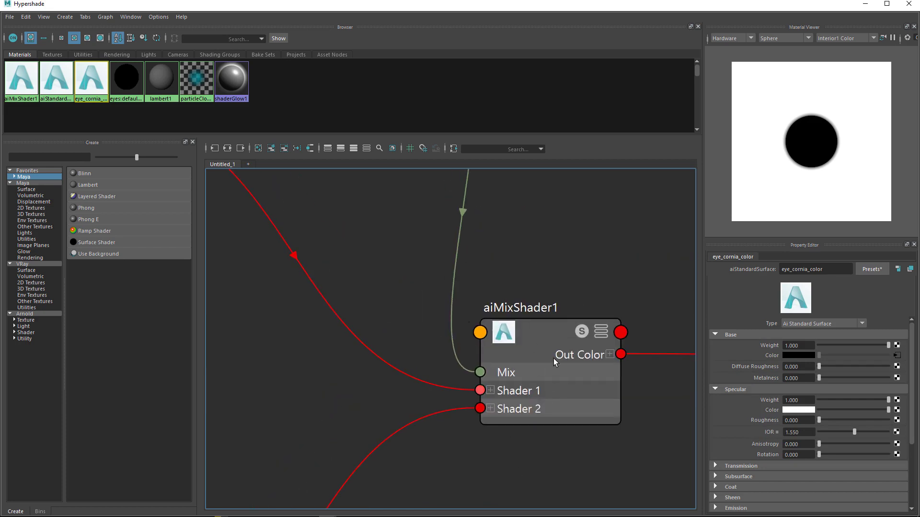
middle_click_drag(483, 409, 511, 439)
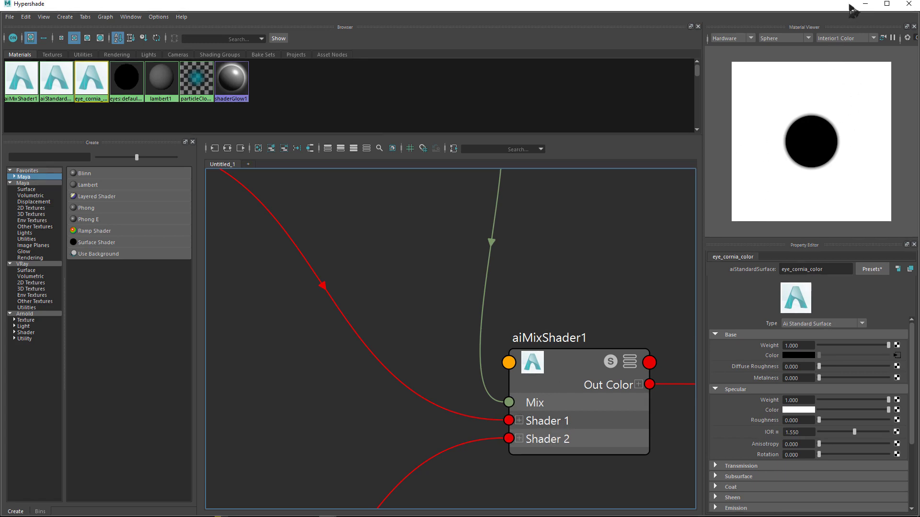
middle_click_drag(620, 228, 449, 278)
scroll(449, 279, "down", 4)
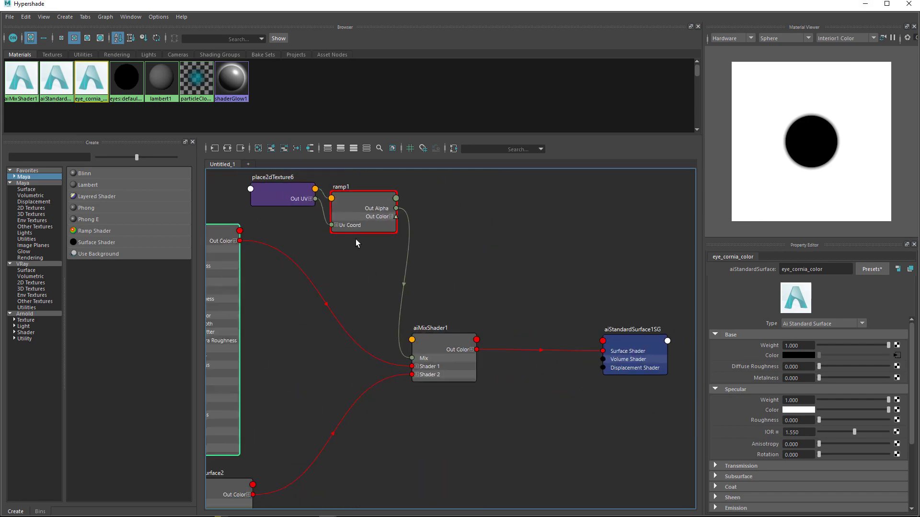
- Assign the existing eye_cornia_color material to the eyeball mesh
left_click(864, 4)
left_click_drag(561, 245, 482, 257, "alt")
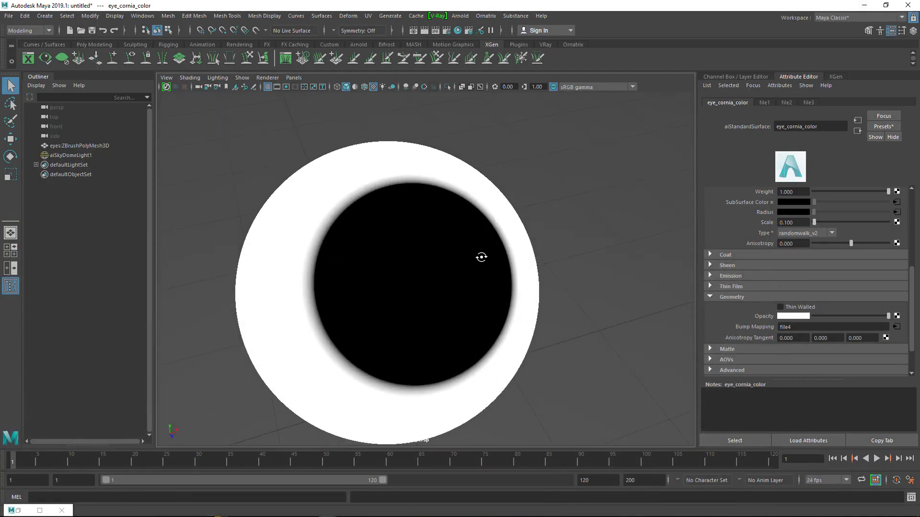
right_click_drag(482, 257, 438, 475, "alt")
left_click(344, 238)
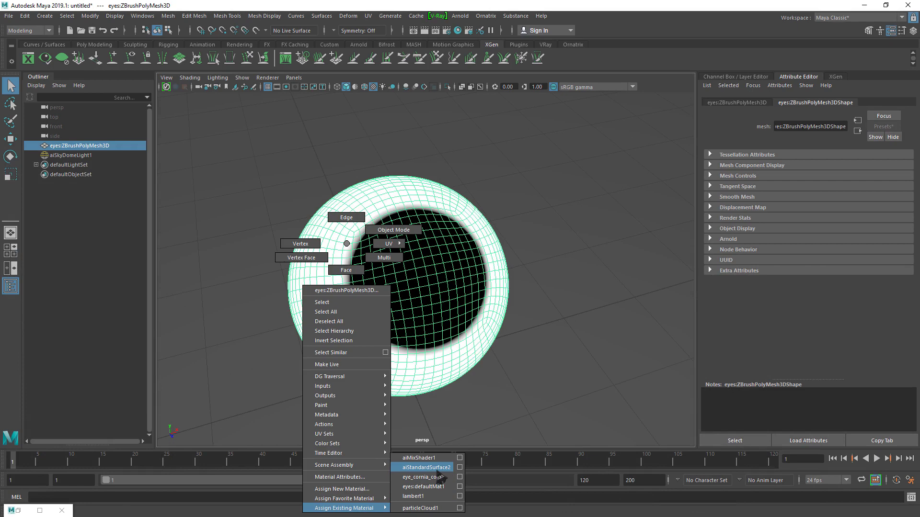
right_click_drag(437, 473, 439, 478)
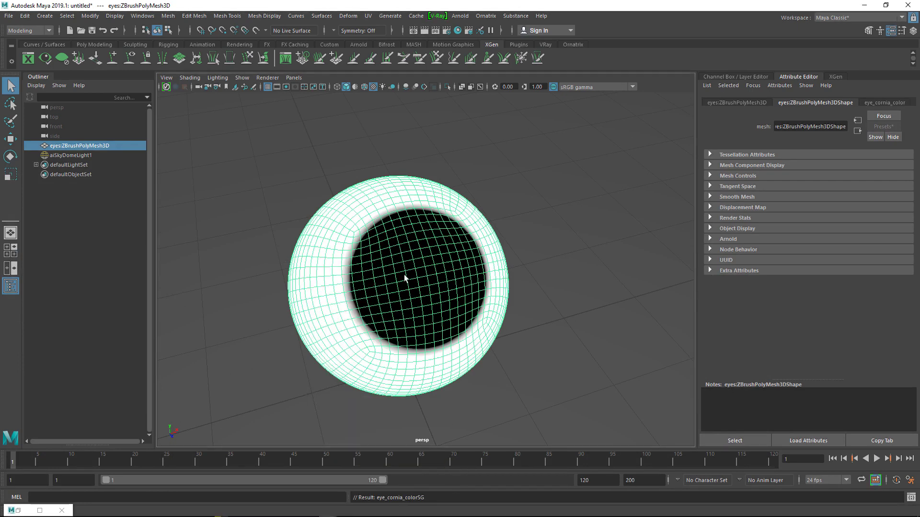
- Delete the eye_cornia_colorSG shading group from the Hypershade graph
left_click(459, 30)
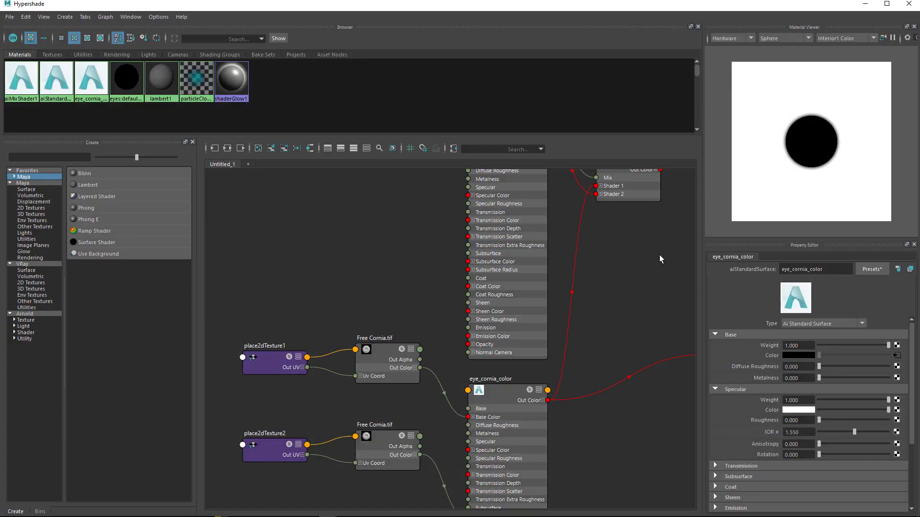
middle_click_drag(653, 263, 357, 302, "alt")
middle_click_drag(504, 330, 476, 415, "alt")
middle_click_drag(473, 383, 526, 329, "alt")
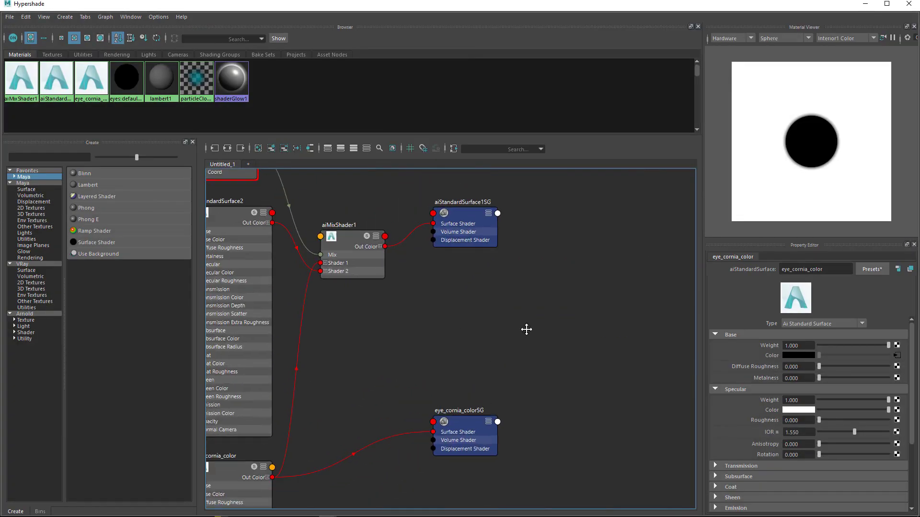
left_click(474, 235)
middle_click_drag(535, 368, 545, 368, "alt")
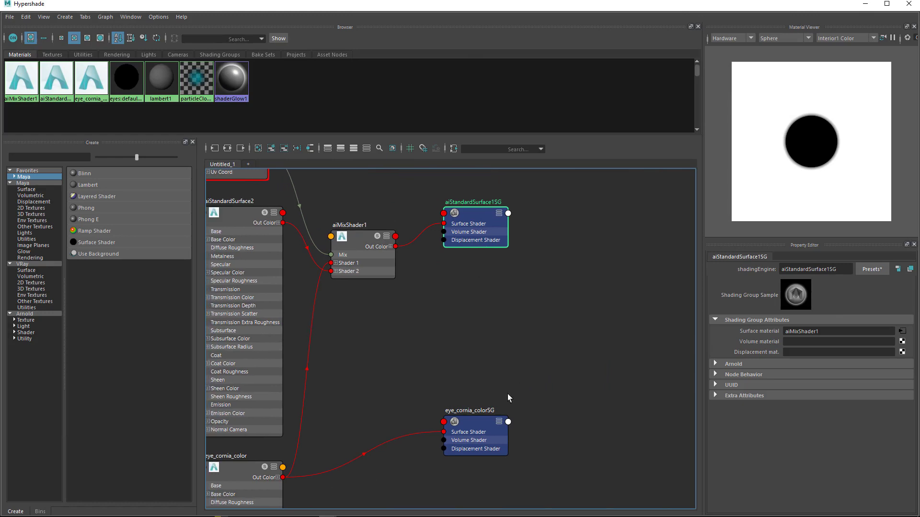
left_click_drag(483, 431, 512, 415)
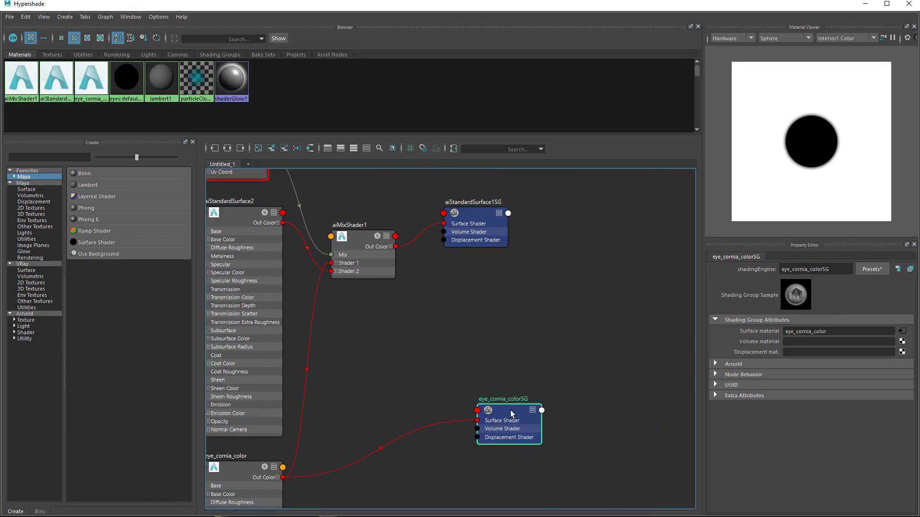
key("Delete")
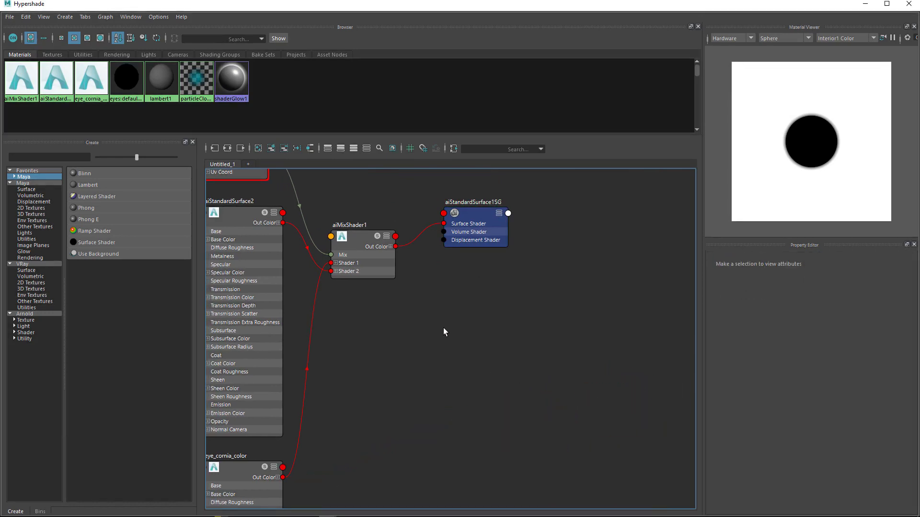
- Rename the aiStandardSurface1SG shading group to final
middle_click_drag(445, 335, 454, 419, "alt")
left_click(493, 312)
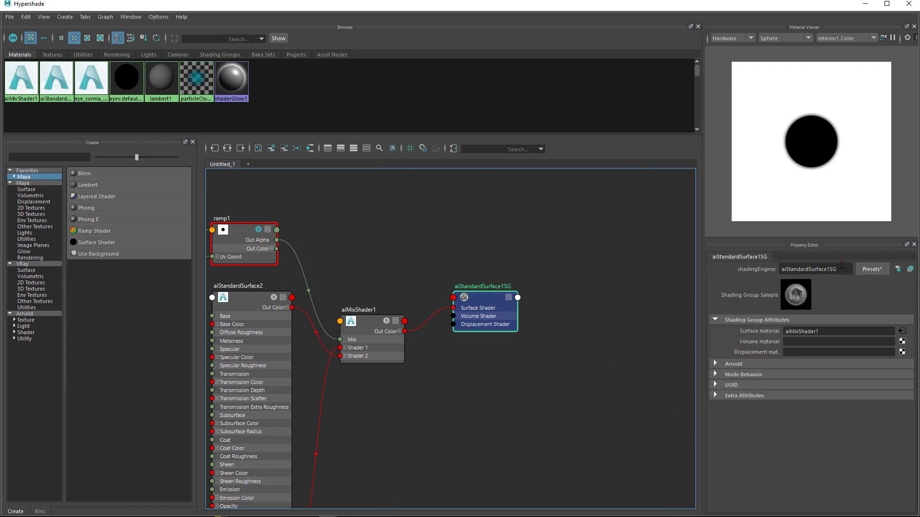
left_click_drag(842, 268, 706, 263)
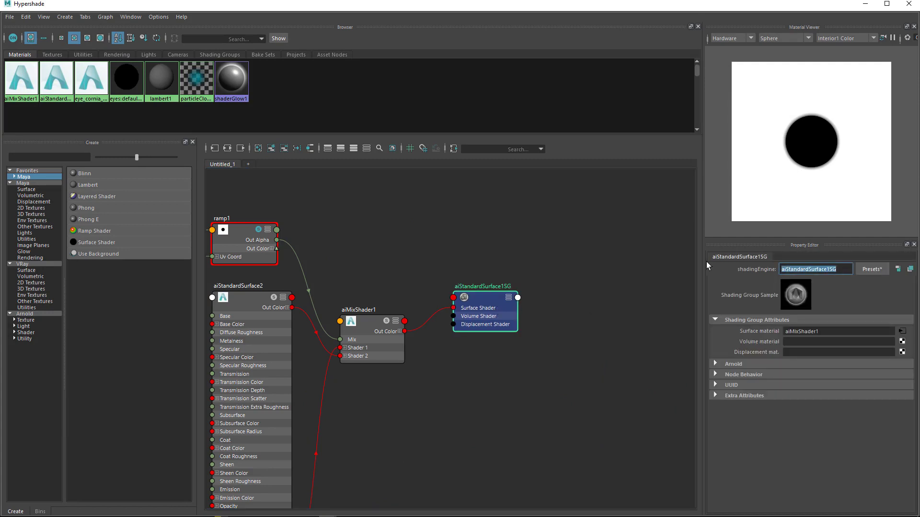
type("final")
key("Return")
- Assign the existing aiMixShader1 material to the eyeball mesh
left_click(865, 4)
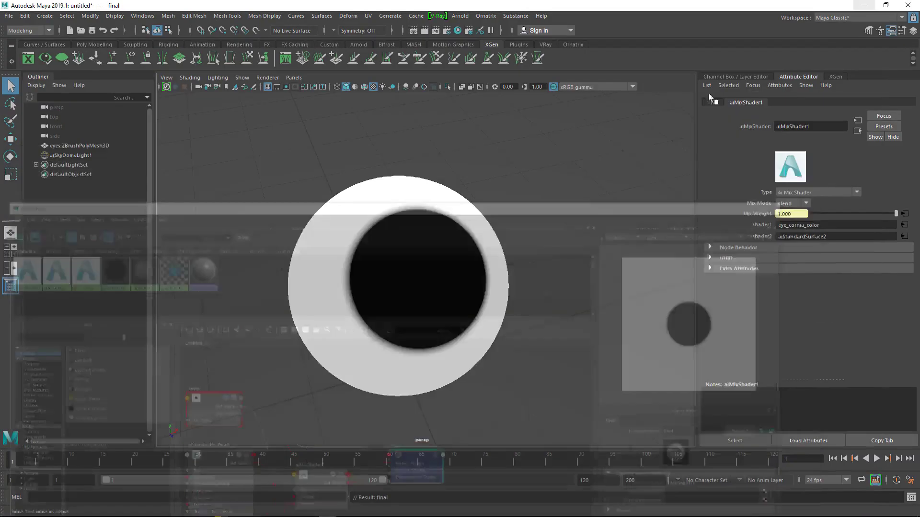
left_click(348, 232)
mouse_move(419, 243)
right_mouse_down()
mouse_move(422, 499)
mouse_move(459, 501)
mouse_move(510, 485)
mouse_move(510, 459)
right_mouse_up()
left_click_drag(507, 293, 466, 195, "alt")
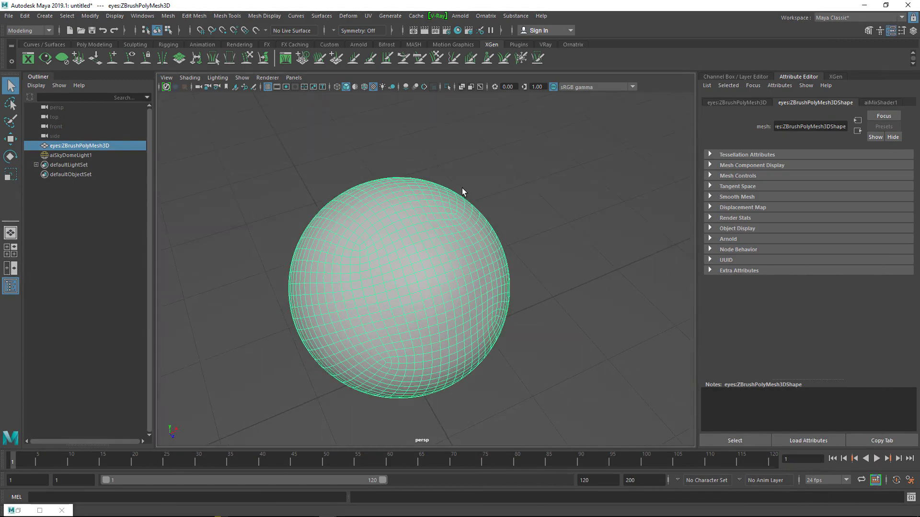
- Render the eyeball and check how the mix shader divides the glass cornea from the textured surface
left_click(425, 30)
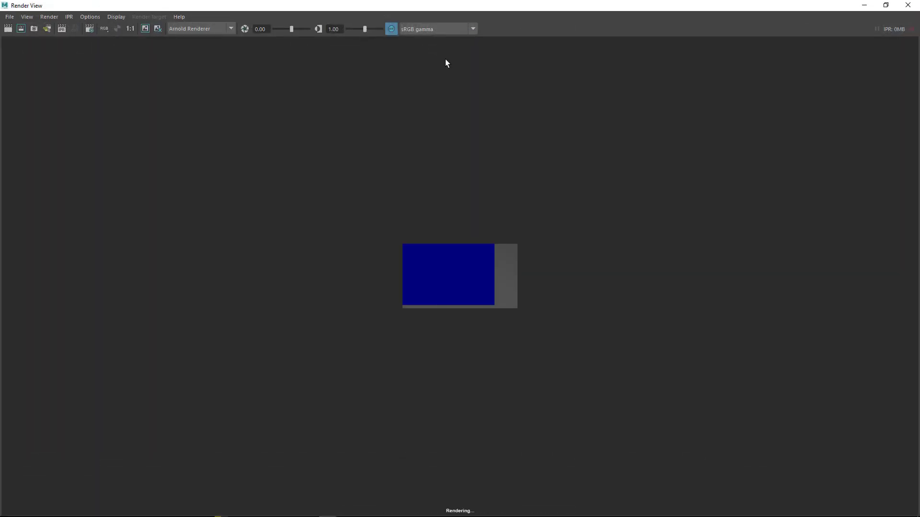
scroll(461, 284, "up", 5)
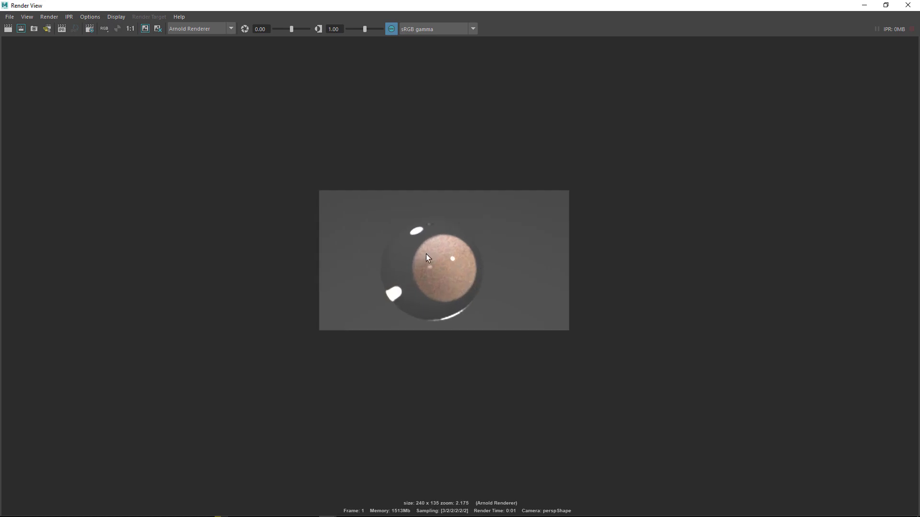
left_click(908, 5)
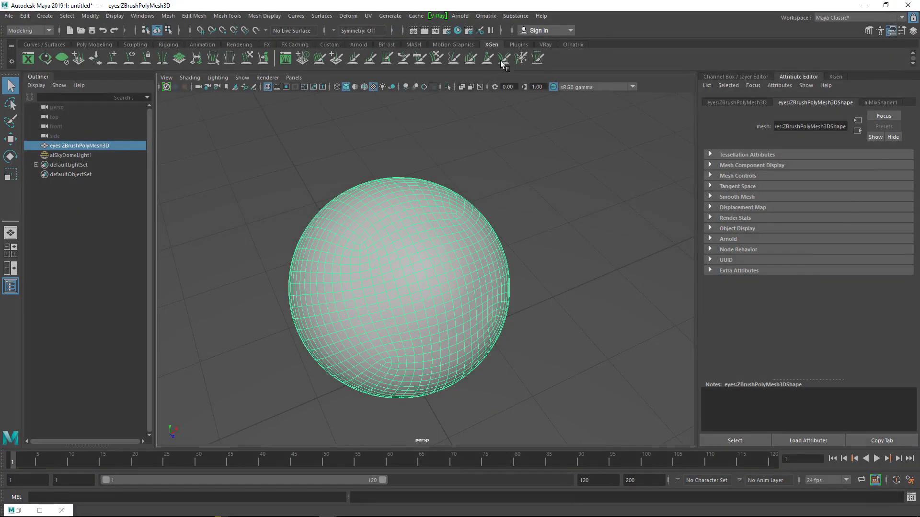
- Swap the aiMixShader1 inputs, connecting aiStandardSurface2's Out Color to Shader 1 and eye_cornia_color's Out Color to Shader 2
left_click(459, 31)
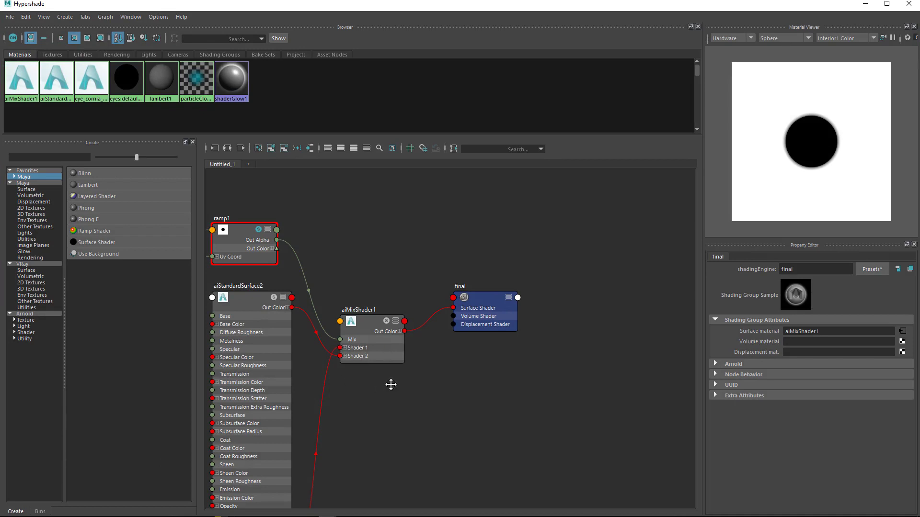
left_click_drag(443, 344, 459, 357)
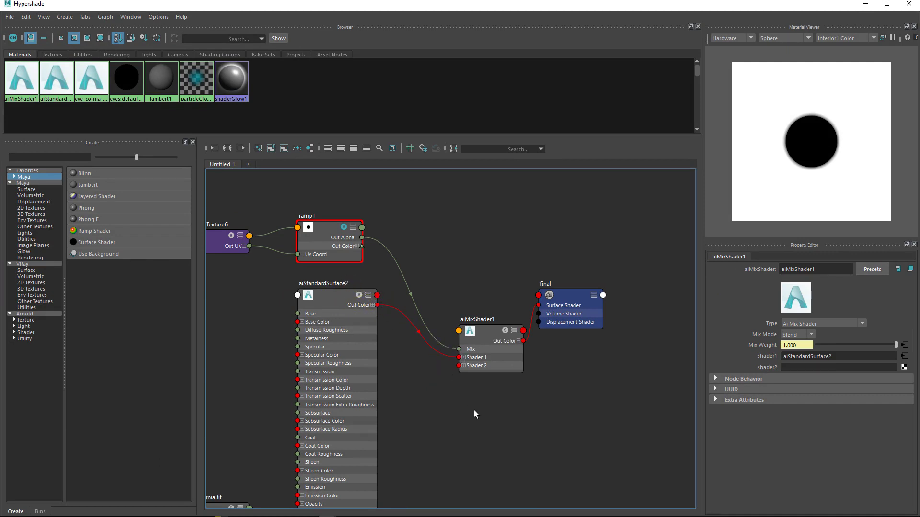
middle_click_drag(474, 415, 539, 332, "alt")
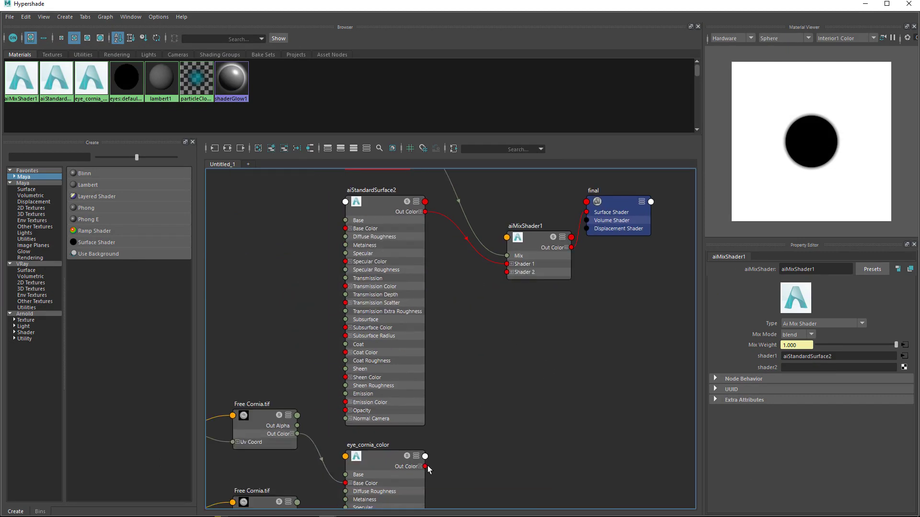
left_click_drag(425, 467, 507, 272)
middle_click_drag(378, 217, 383, 259, "alt")
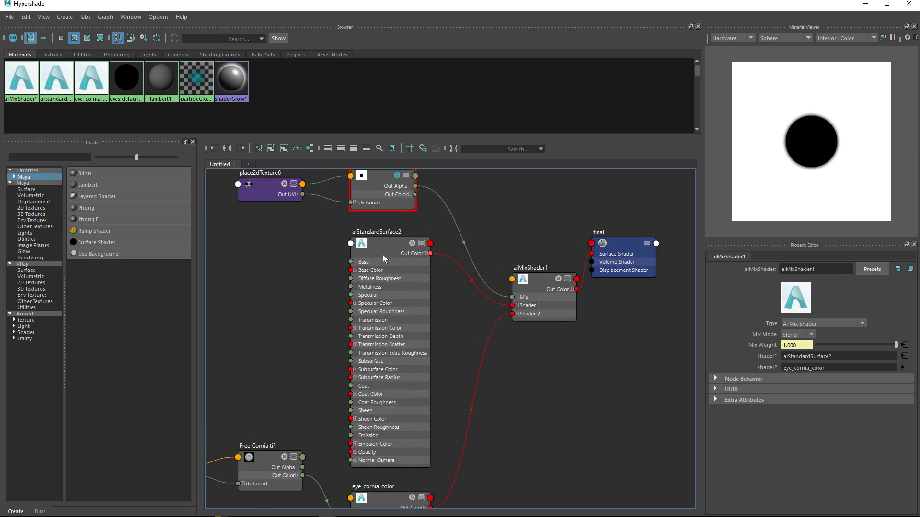
- Rename the aiStandardSurface2 material to glass
left_click(383, 260)
double_click(836, 271)
key("BackSpace")
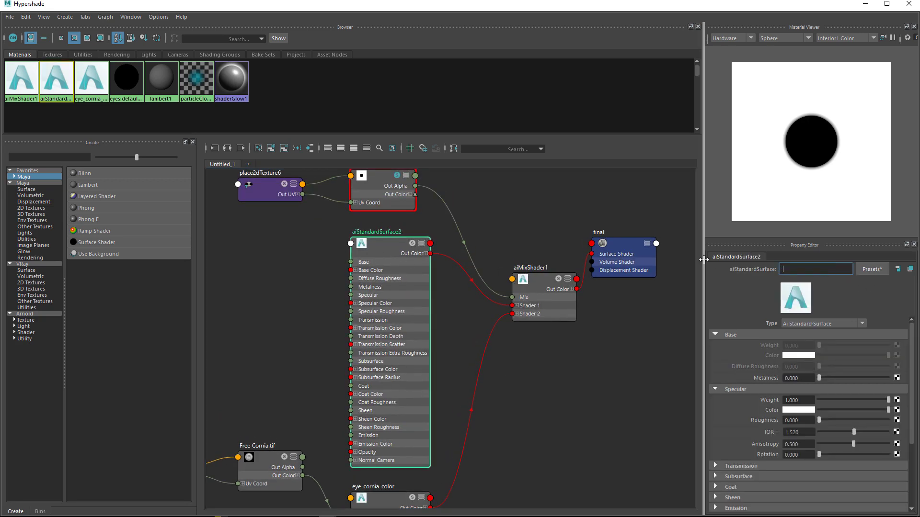
type("glass")
key("Return")
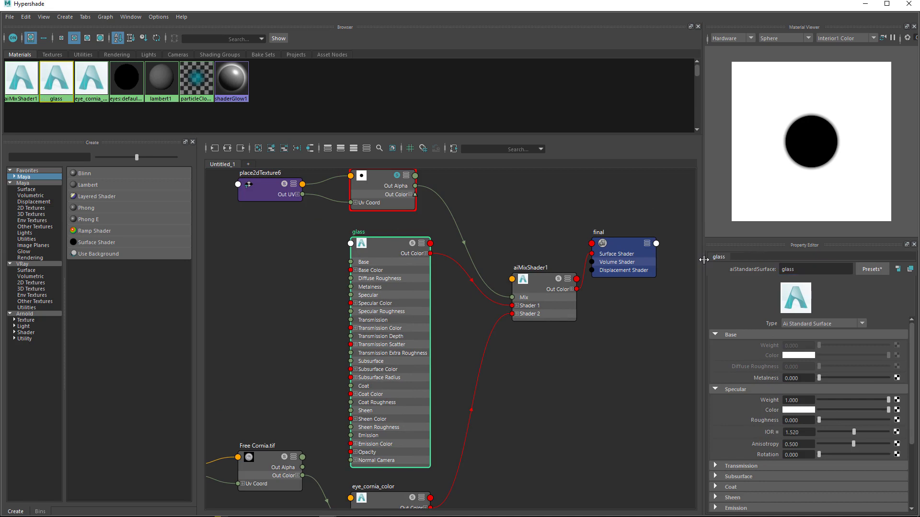
- Render the eyeball again and inspect the cornea and white areas with the swapped shader inputs
middle_click_drag(589, 338, 592, 370, "alt")
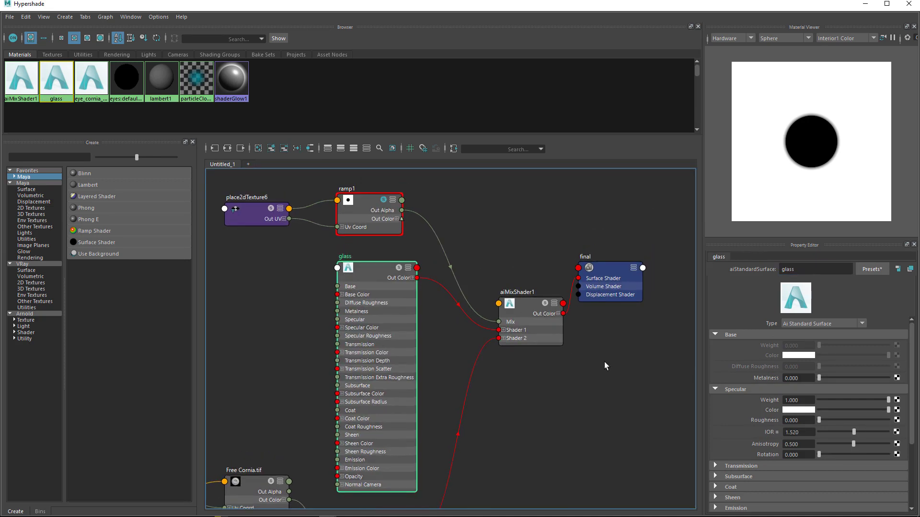
middle_click_drag(666, 343, 584, 341, "alt")
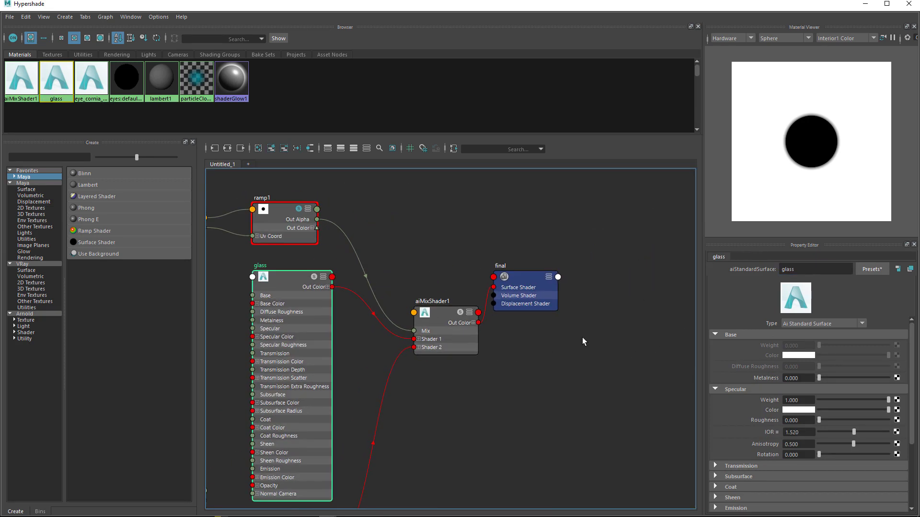
left_click(865, 4)
left_click(413, 30)
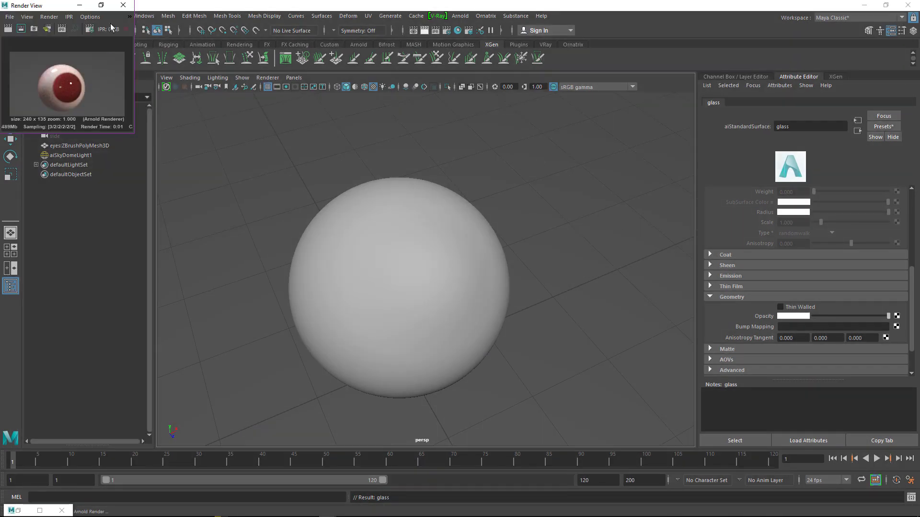
left_click(106, 6)
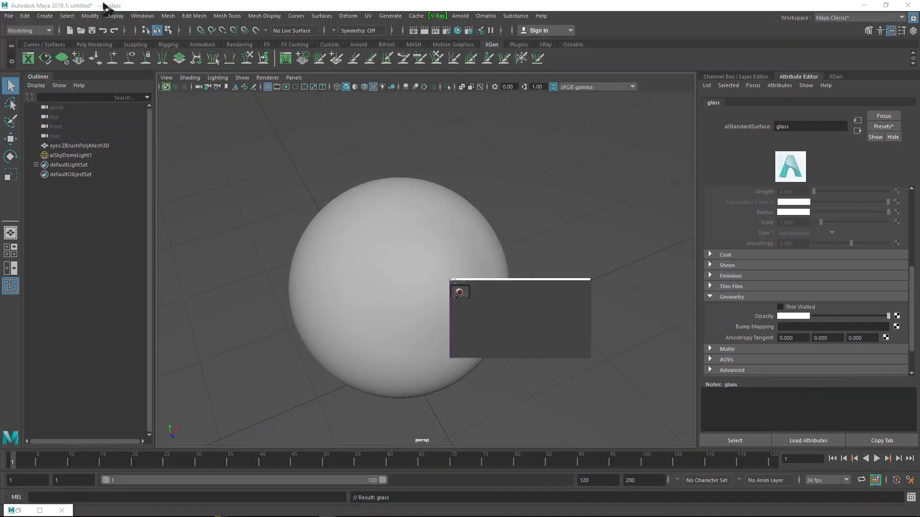
scroll(462, 260, "up", 4)
scroll(467, 288, "up", 1)
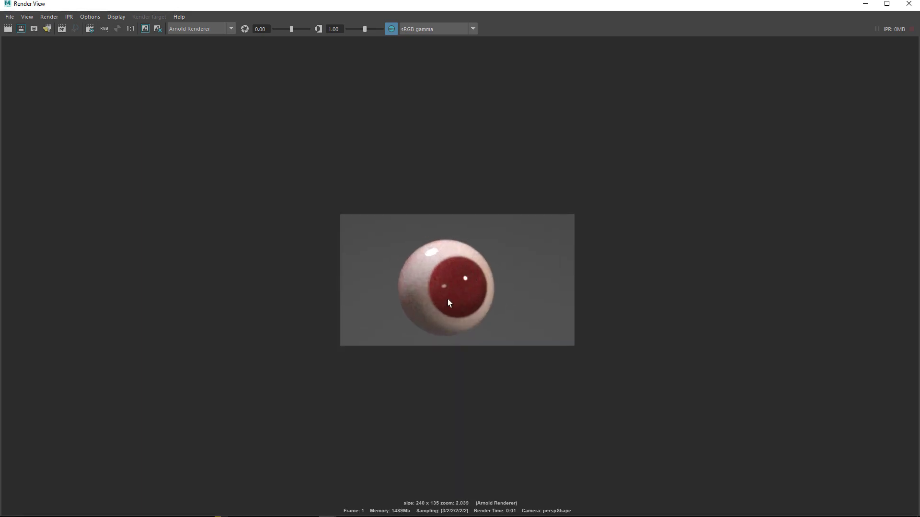
left_click(907, 4)
- Set the Render View test resolution to 75% Settings (720x405) and return to the viewport
left_click(413, 31)
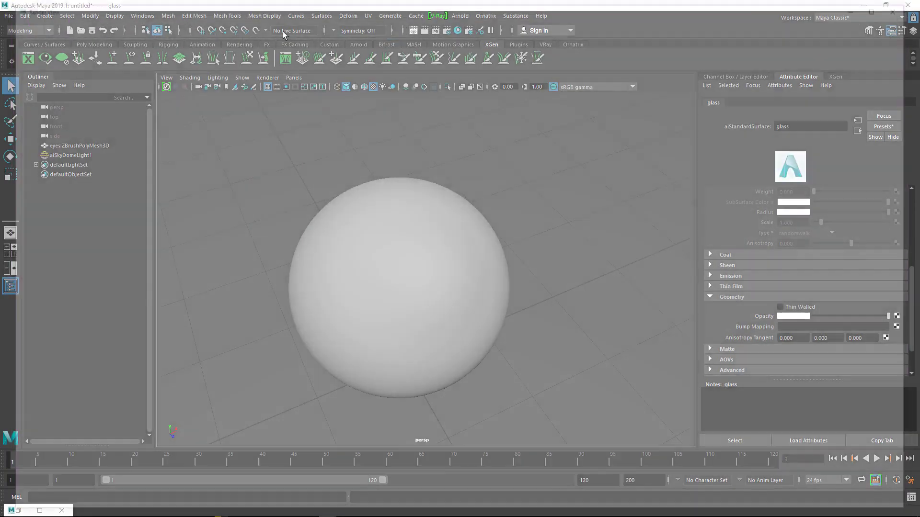
left_click(90, 16)
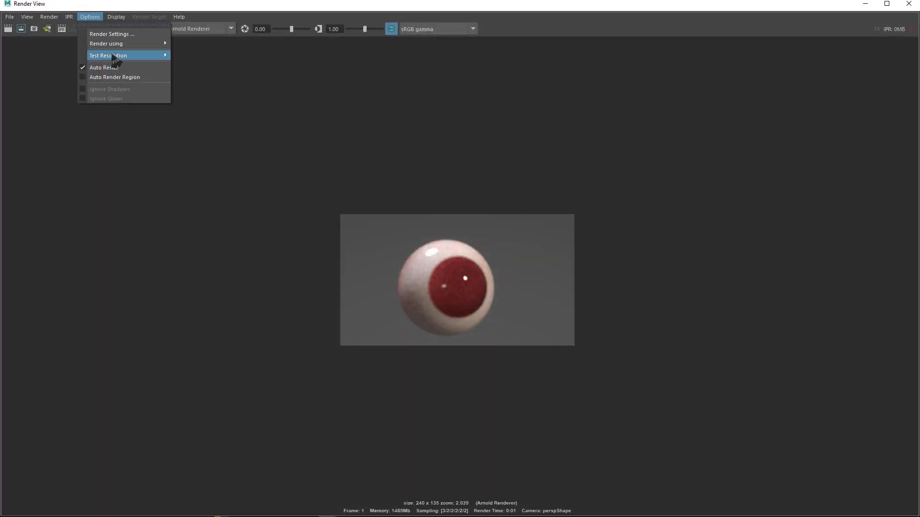
mouse_move(144, 56)
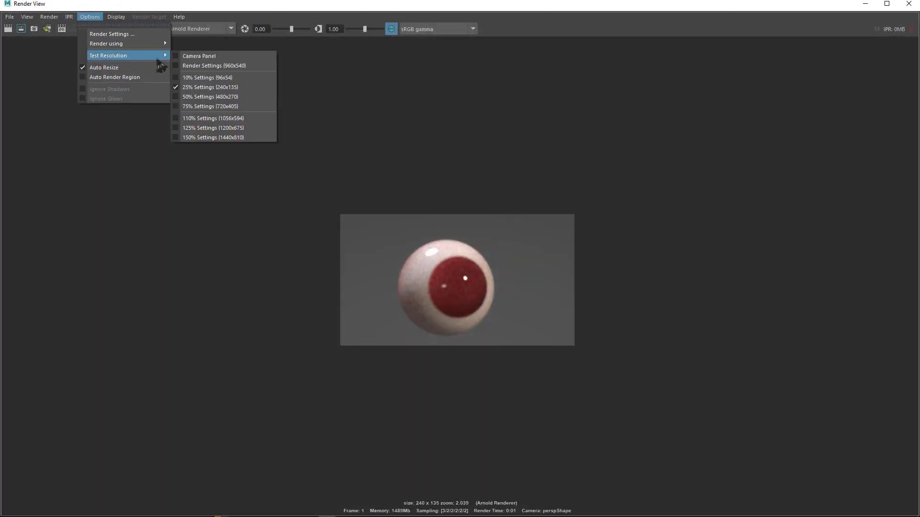
left_click(209, 106)
left_click(909, 4)
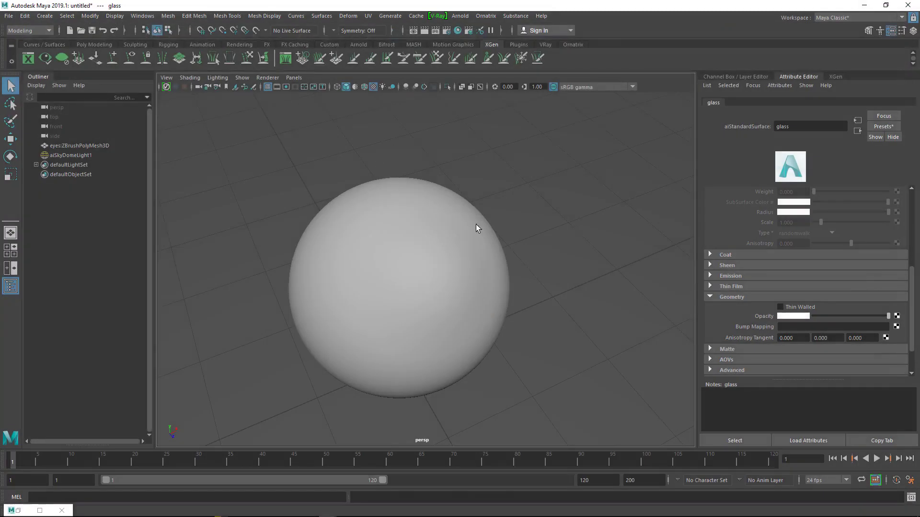
- Rotate the eyeball mesh so that its cornea bulge points straight up
scroll(561, 271, "up", 5)
left_click_drag(568, 238, 547, 280, "alt")
right_click_drag(547, 280, 520, 287, "alt")
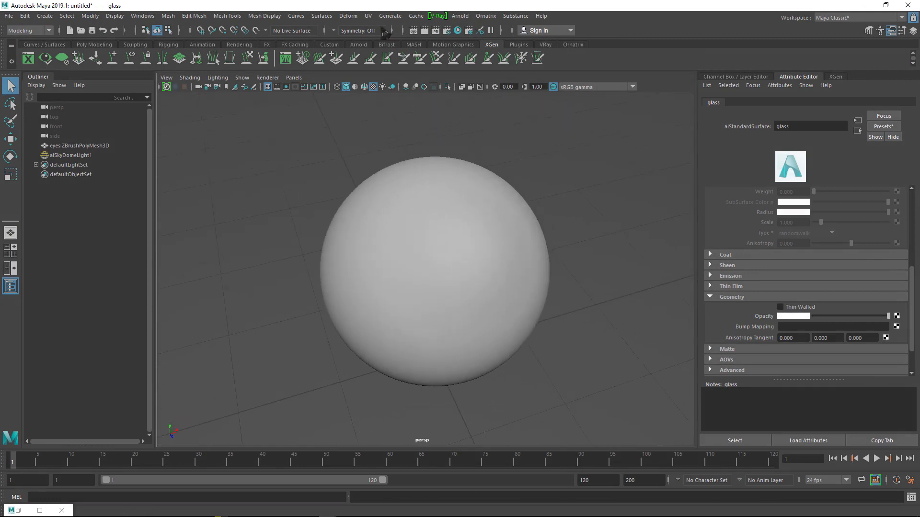
left_click_drag(445, 180, 598, 172, "alt")
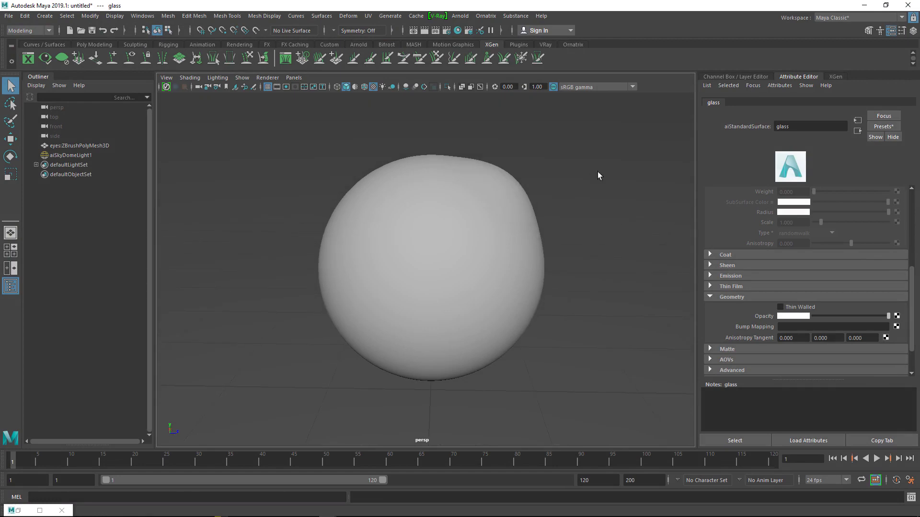
left_click(457, 233)
key("e")
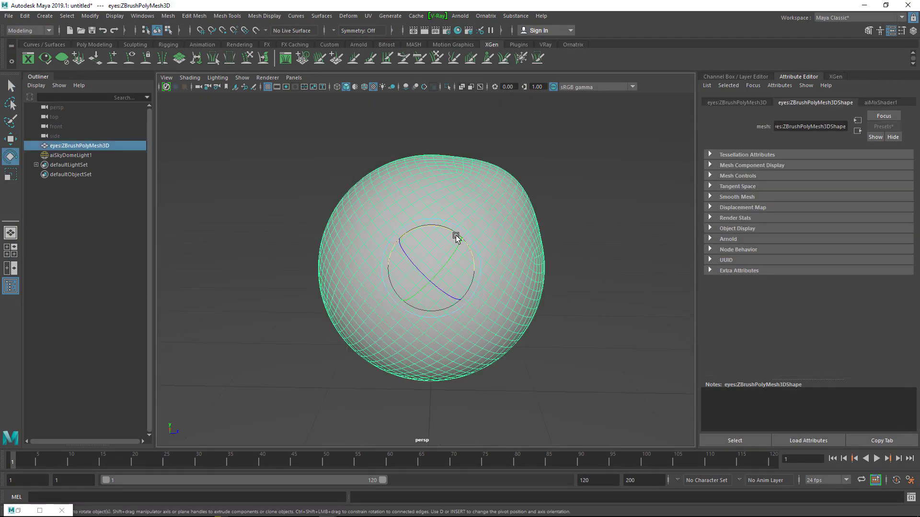
left_click_drag(456, 237, 424, 229)
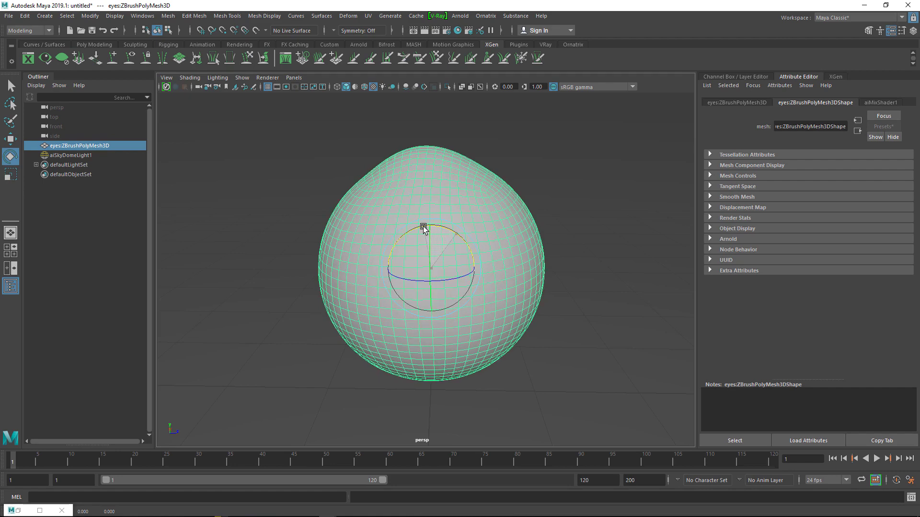
left_click_drag(465, 181, 449, 246, "alt")
left_click(513, 160)
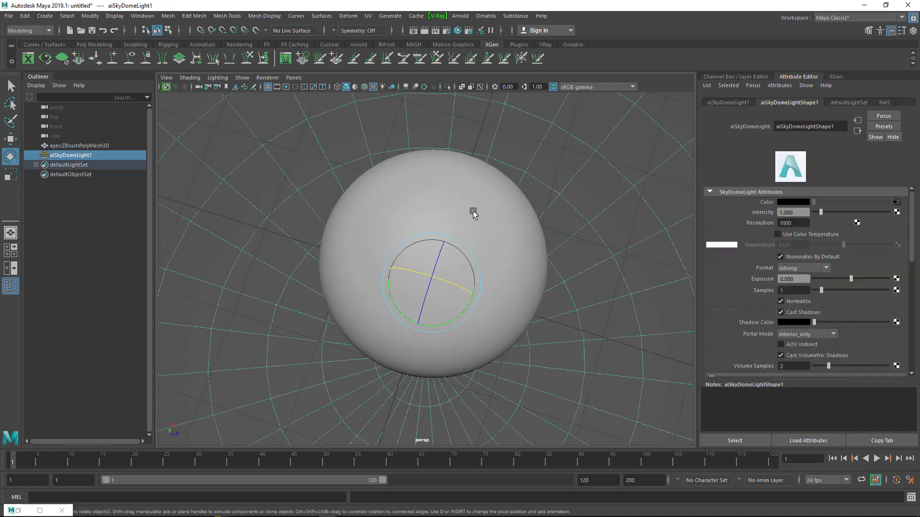
- Fine-tune the eyeball mesh's rotation to straighten its upward-facing cornea bulge, and clear the selection
mouse_move(473, 213)
left_mouse_down("alt")
mouse_move(456, 185)
mouse_move(464, 162)
mouse_move(464, 201)
left_mouse_up("alt")
left_click(464, 207)
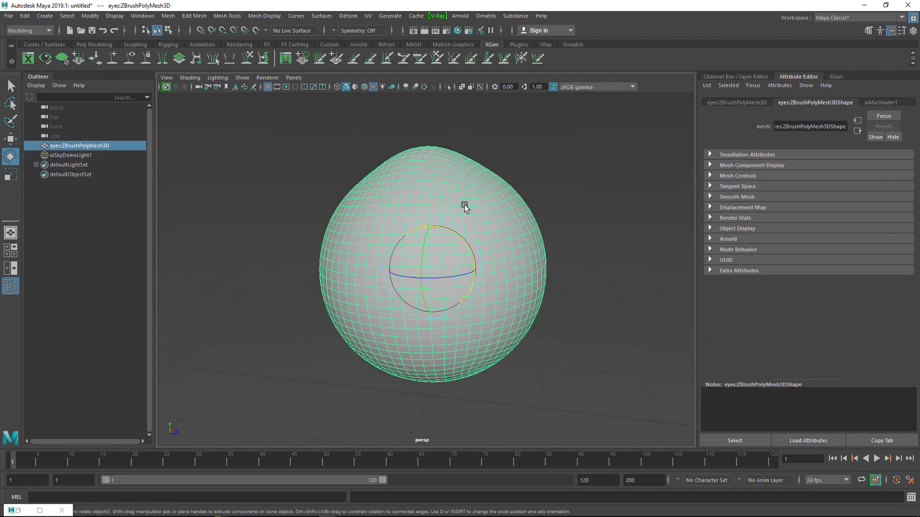
left_click_drag(451, 233, 452, 233)
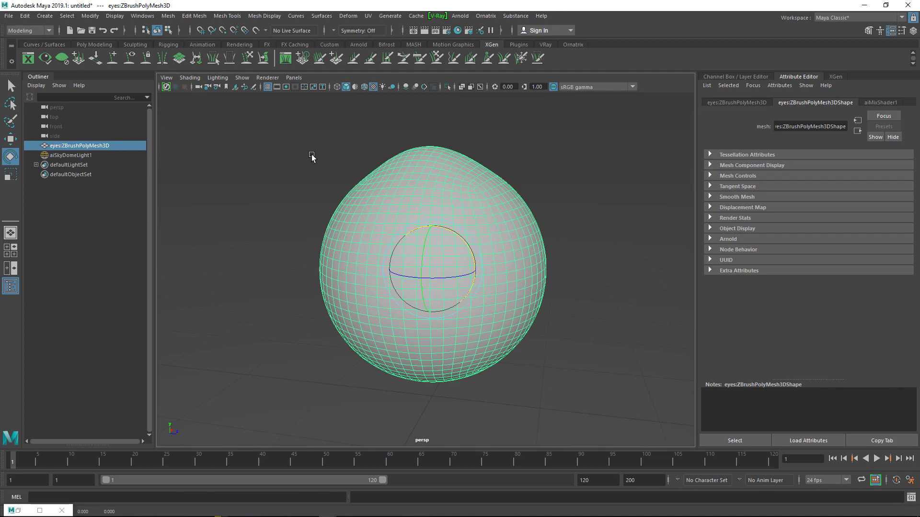
left_click(57, 183)
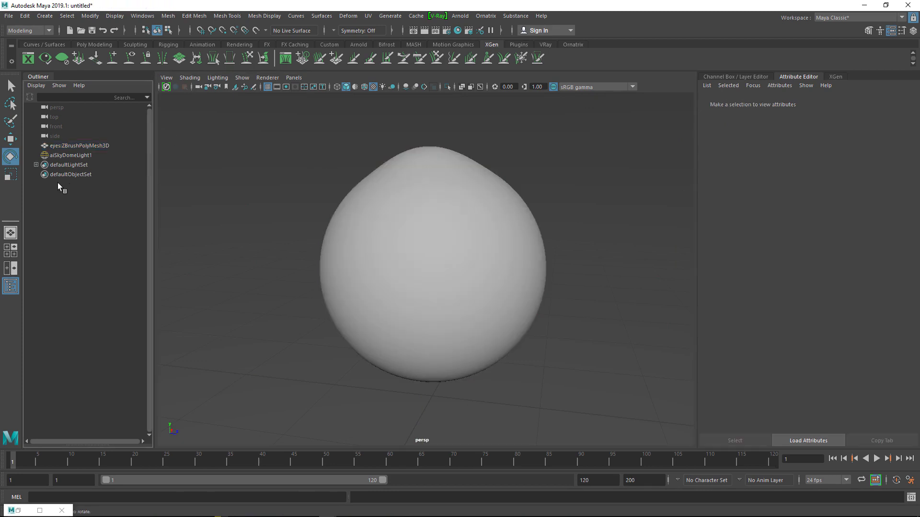
- Create a polygon disc and raise it vertically into the upper part of the eyeball, just below the cornea bulge
left_click(102, 44)
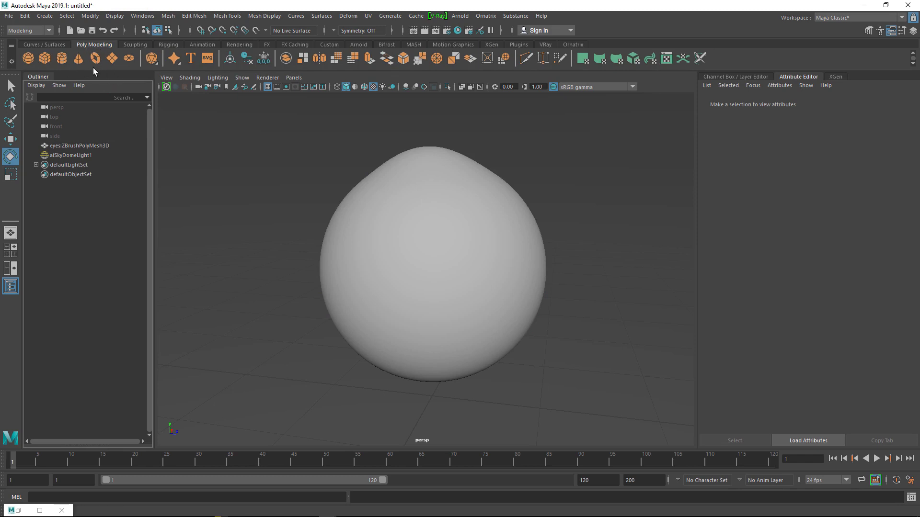
left_click(128, 59)
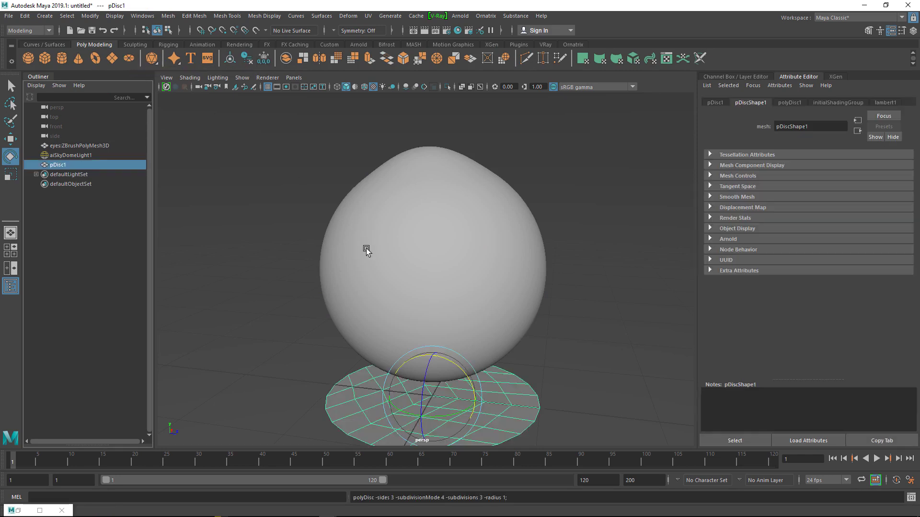
left_click_drag(381, 261, 374, 285, "alt")
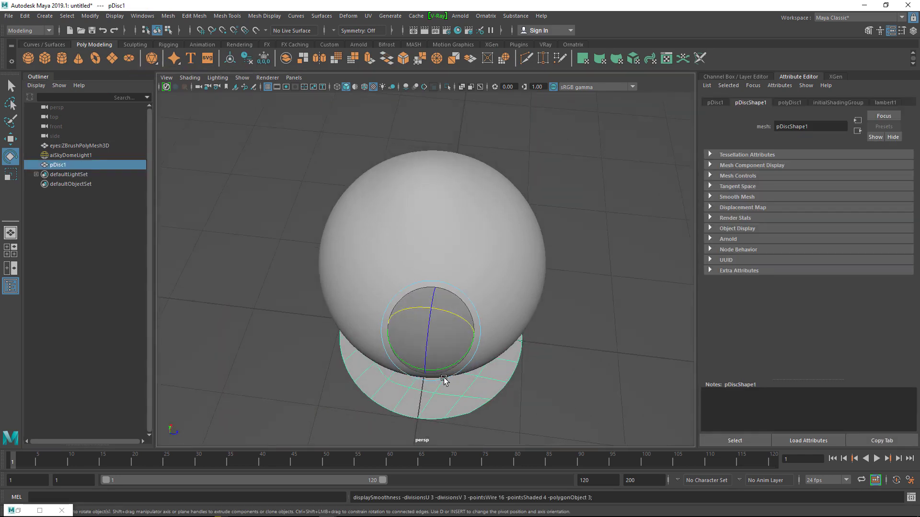
left_click_drag(448, 380, 433, 150, "alt")
key("w")
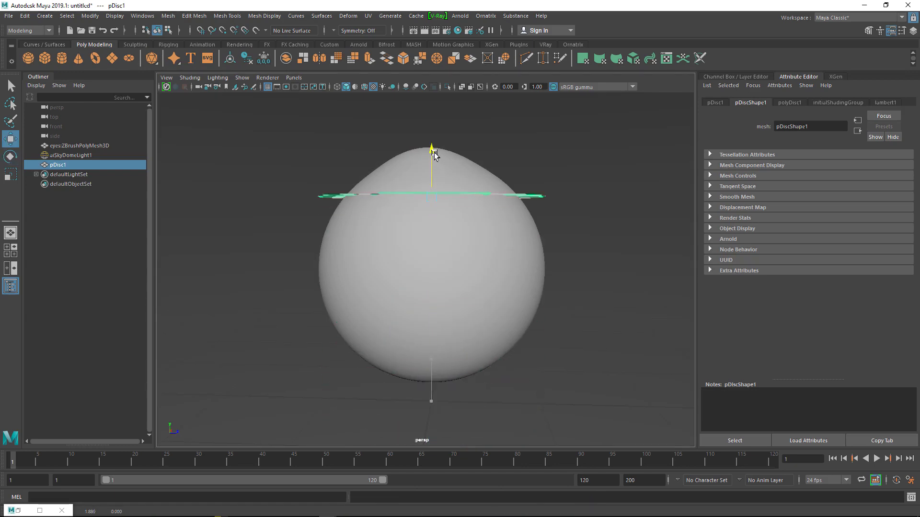
- Scale the polygon disc down uniformly until it fits inside the eyeball
left_click_drag(461, 277, 464, 333, "alt")
key("r")
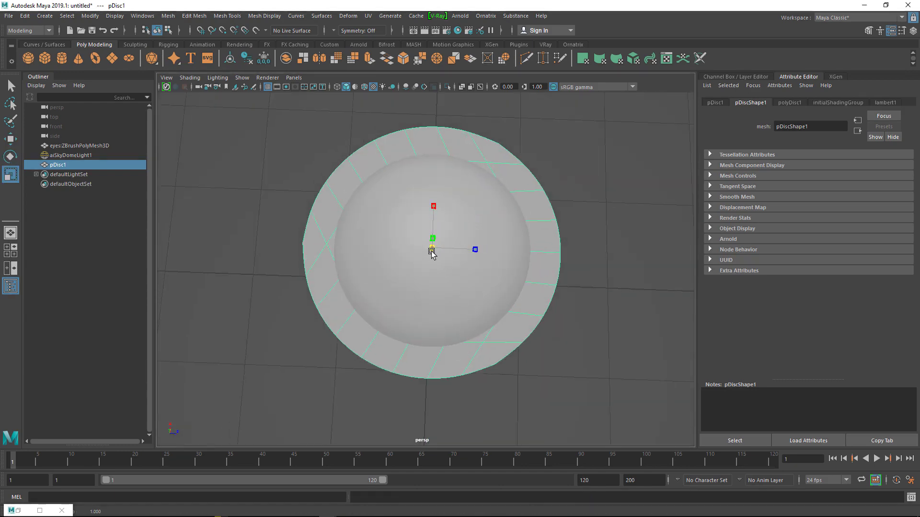
mouse_move(432, 249)
left_mouse_down()
mouse_move(418, 232)
mouse_move(432, 250)
left_mouse_up()
key("ctrl+z")
double_click(11, 173)
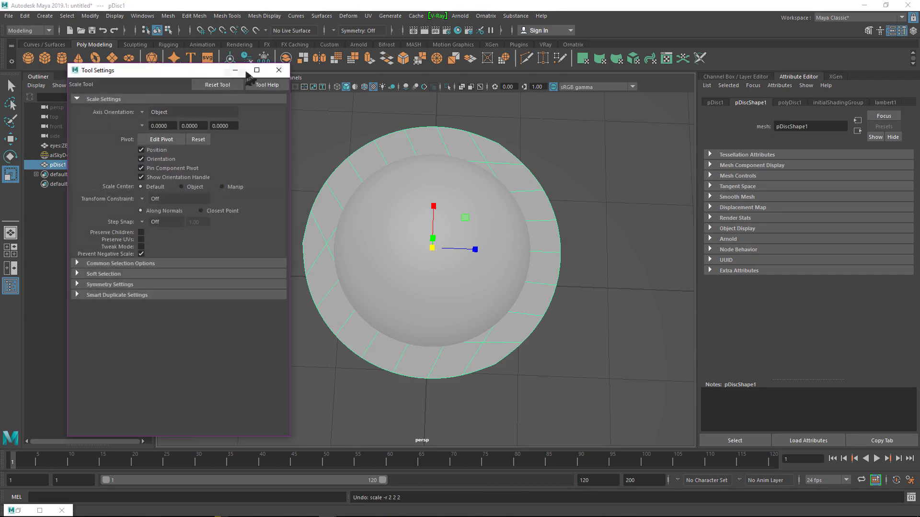
left_click(278, 70)
left_click_drag(431, 248, 337, 160)
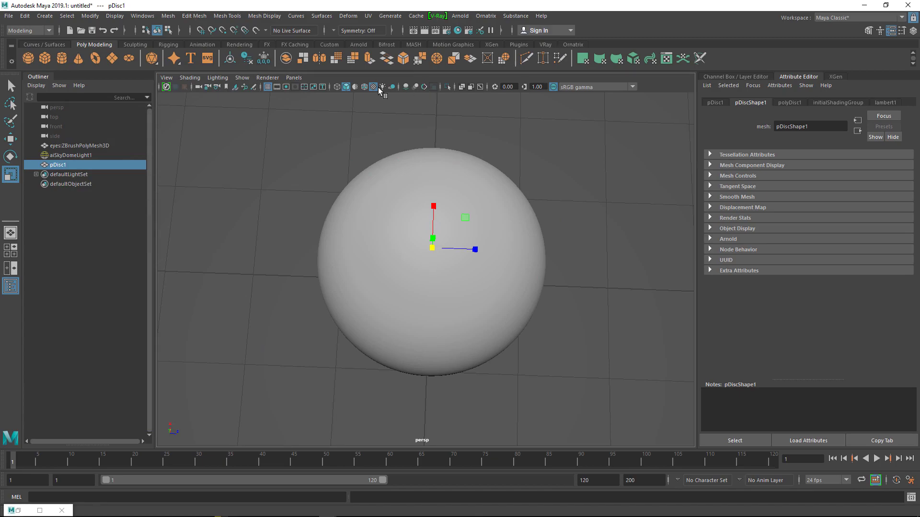
- Display the scene in wireframe and check the disc's size and position inside the eyeball from several angles
left_click(334, 87)
left_click_drag(418, 255, 415, 225, "alt")
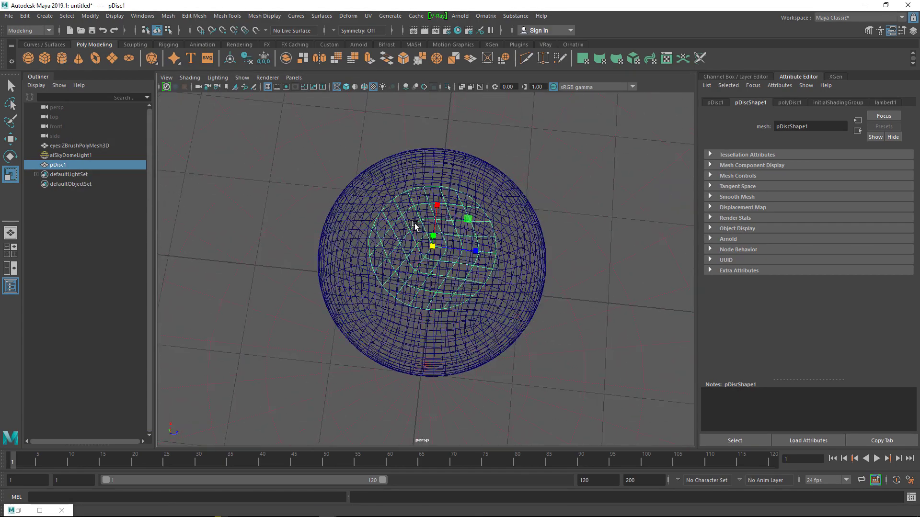
right_click_drag(415, 226, 538, 234, "alt")
mouse_move(503, 236)
left_mouse_down("alt")
mouse_move(498, 258)
mouse_move(498, 243)
left_mouse_up("alt")
right_click_drag(498, 243, 403, 234, "alt")
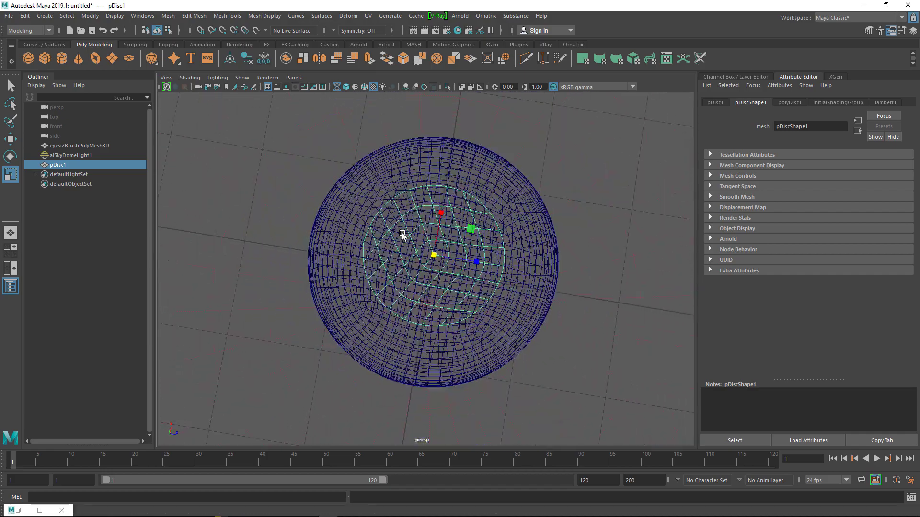
middle_click_drag(413, 228, 405, 247, "alt")
left_click_drag(409, 246, 395, 234, "alt")
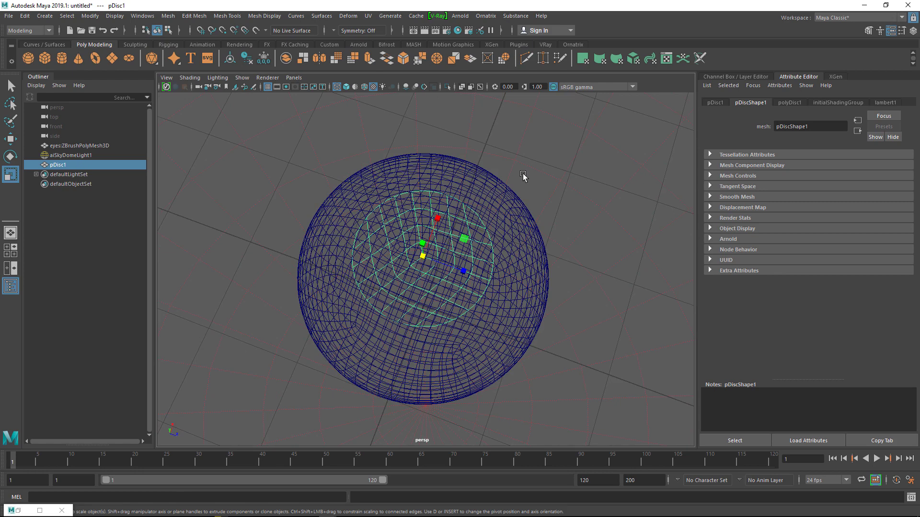
- Assign a new Arnold aiStandardSurface material to the disc and rename the material Iris
right_click_drag(422, 244, 420, 489)
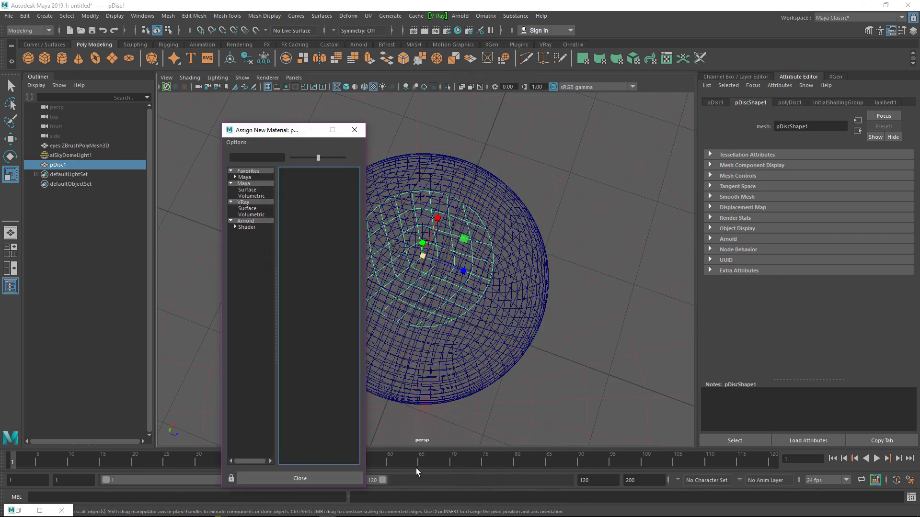
left_click(263, 221)
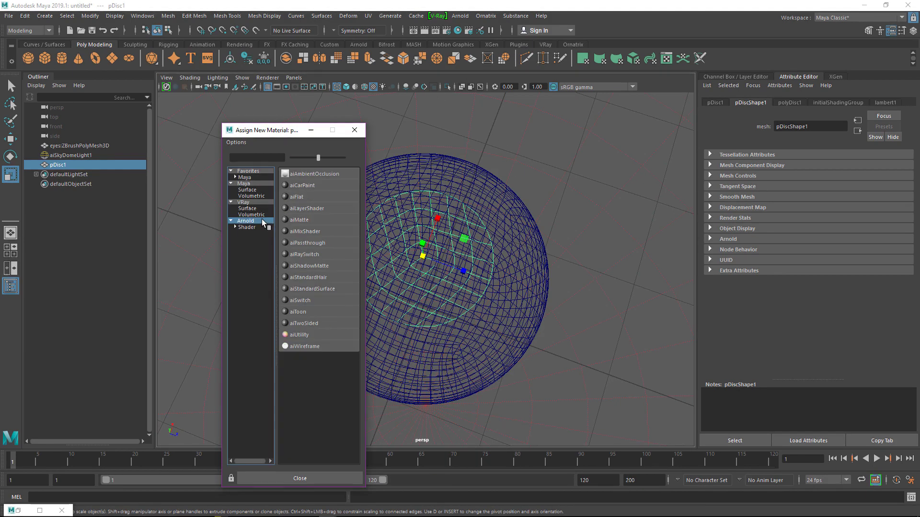
left_click(320, 289)
left_click_drag(825, 126, 747, 120)
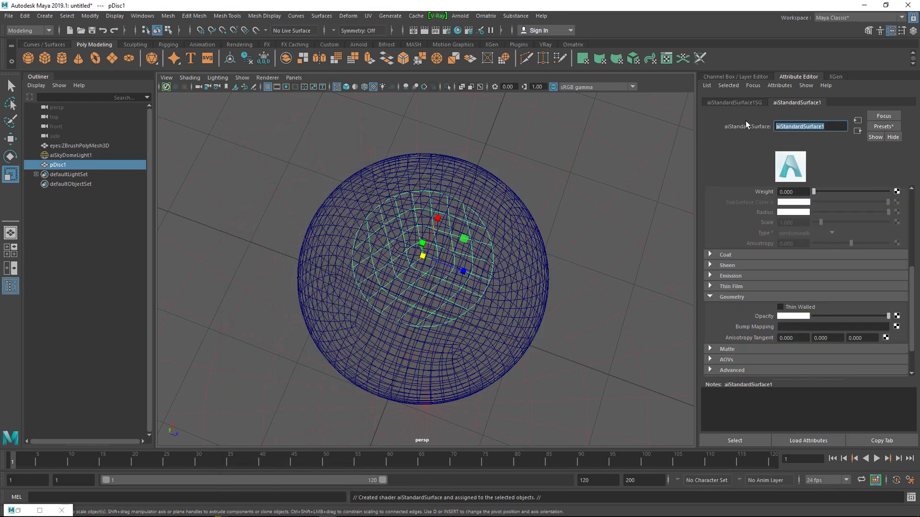
type("Iris")
key("Return")
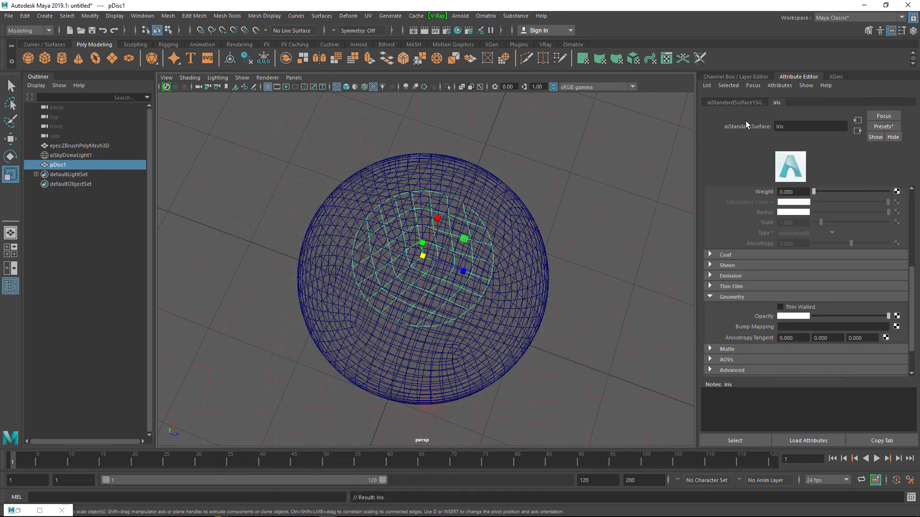
scroll(742, 236, "up", 5)
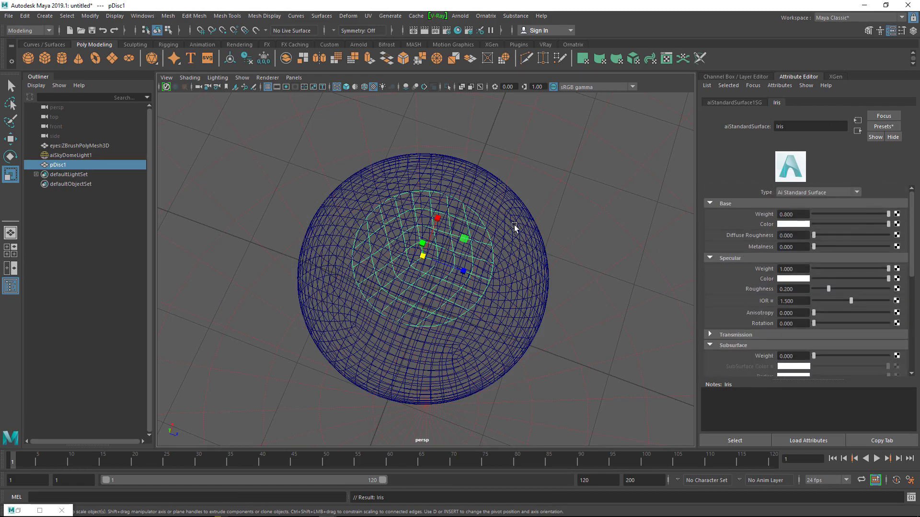
- Scale the disc's UV shell down uniformly about its centre in the UV Editor, and close the editor
left_click(367, 15)
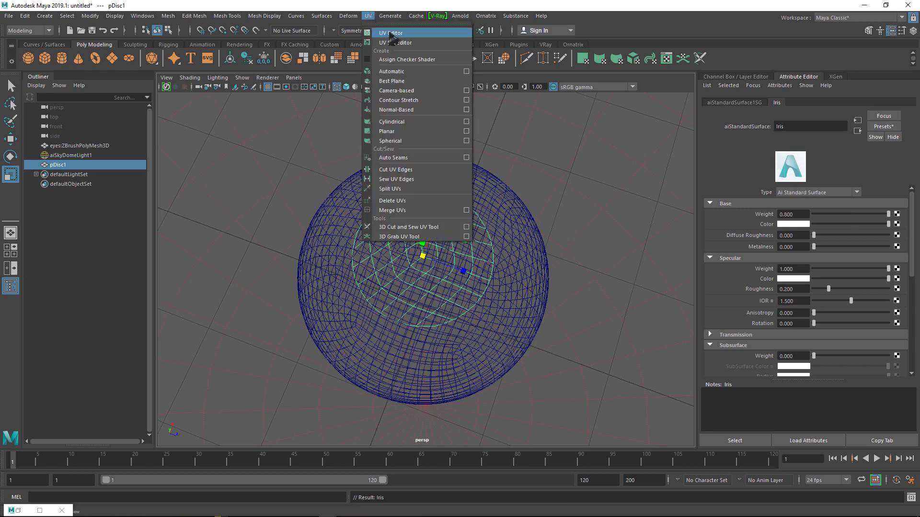
left_click(384, 39)
left_click(399, 130)
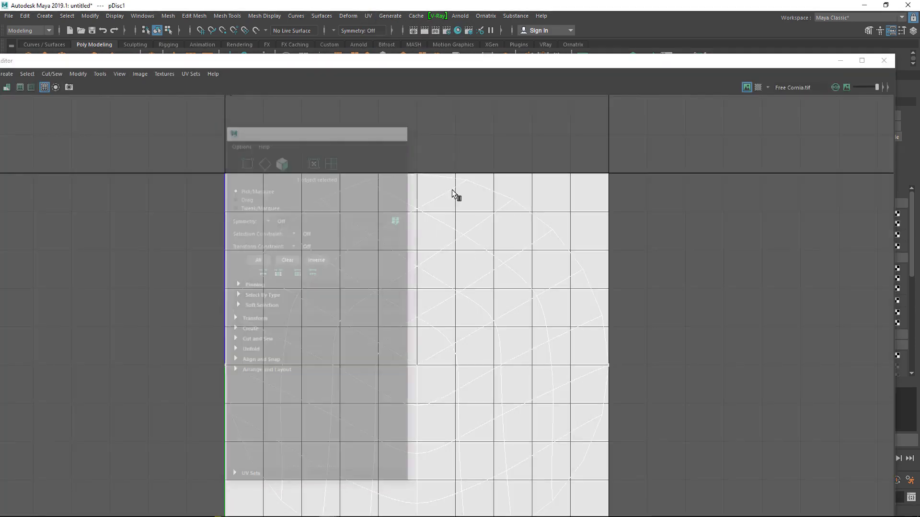
key("f")
right_click_drag(440, 310, 414, 298)
key("w")
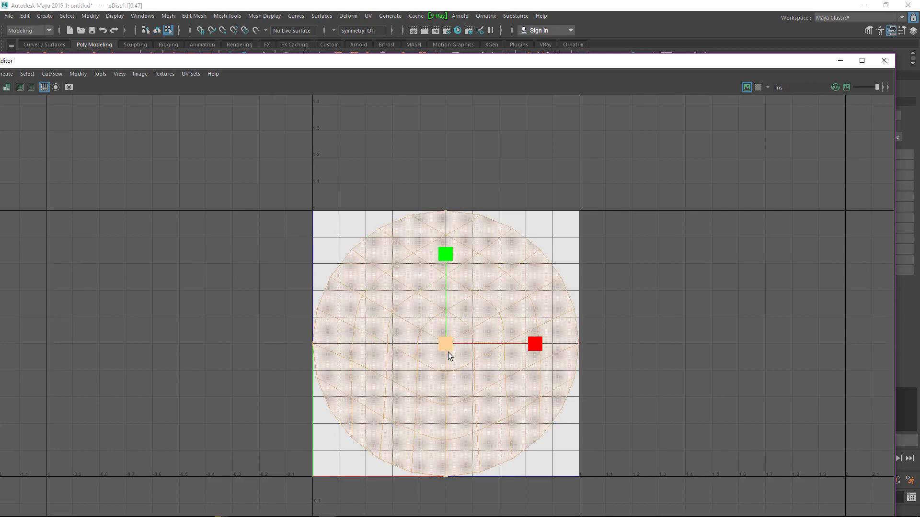
left_click_drag(446, 349, 429, 343)
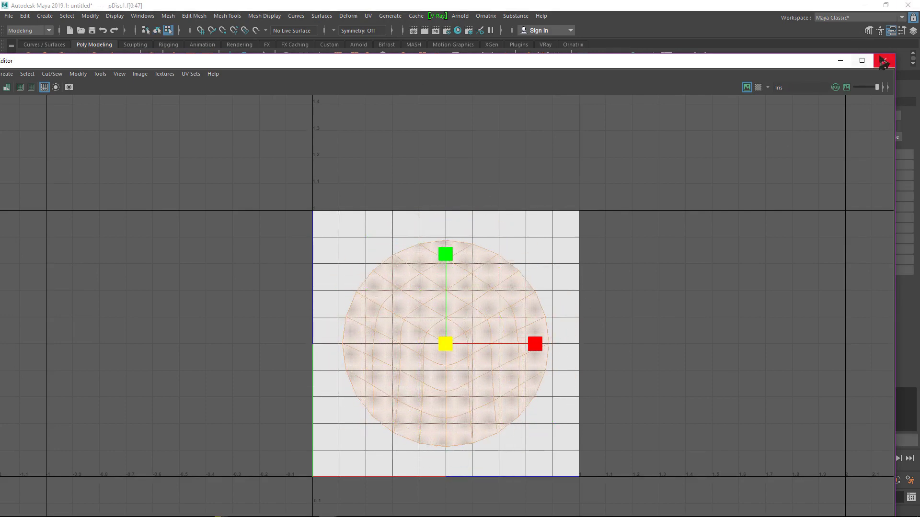
left_click(883, 60)
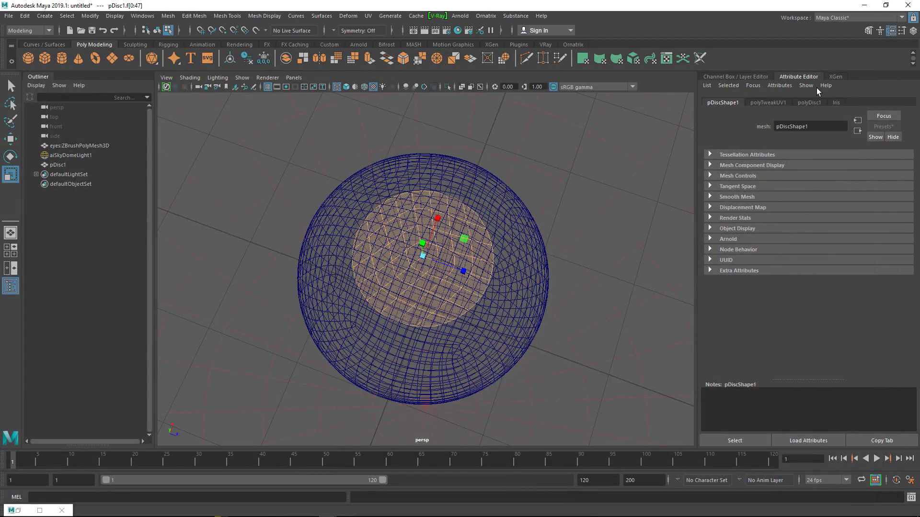
- Set the Iris material's base weight to 1.000 and connect a File texture to its base color
left_click(832, 103)
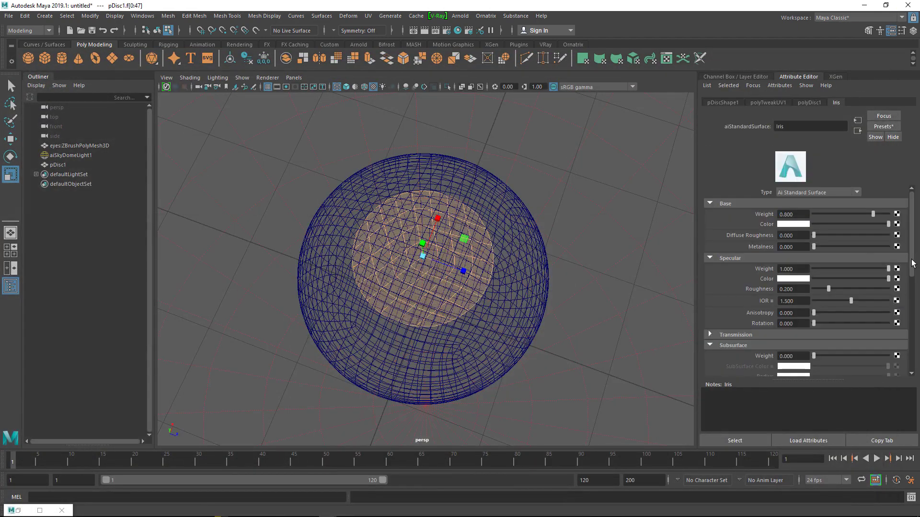
left_click(896, 224)
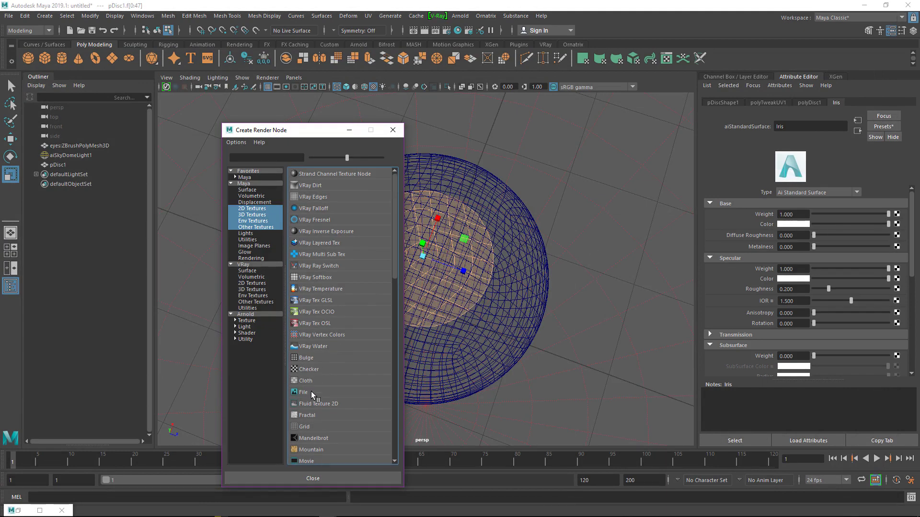
left_click(312, 392)
- Load iris07_rightEye_col.tif from the texturingxyz_CDB_darkgreen_iris_07 folder in H:\New folder (4) into the Iris color's file texture
left_click(899, 233)
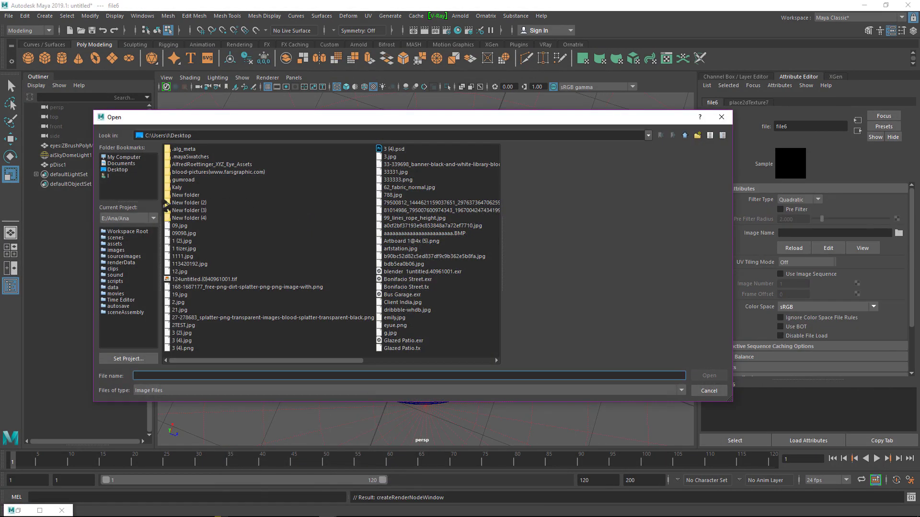
left_click(123, 158)
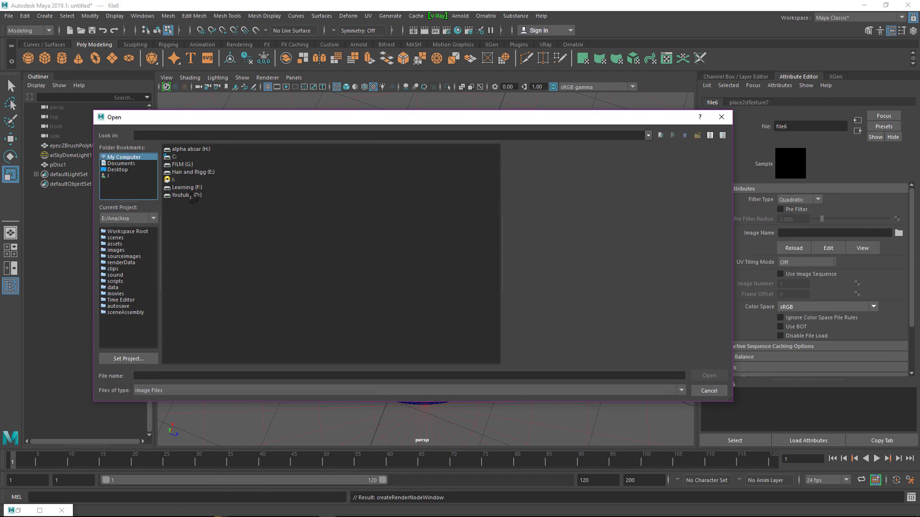
double_click(200, 150)
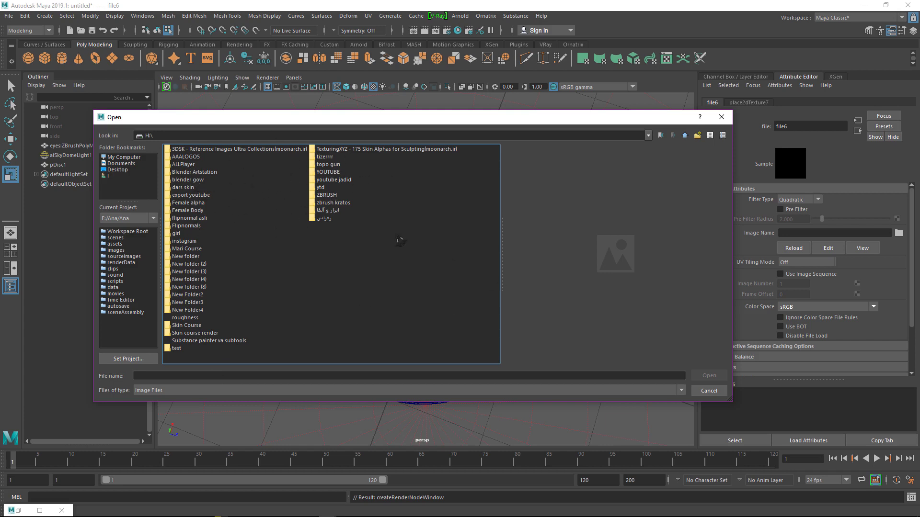
double_click(206, 274)
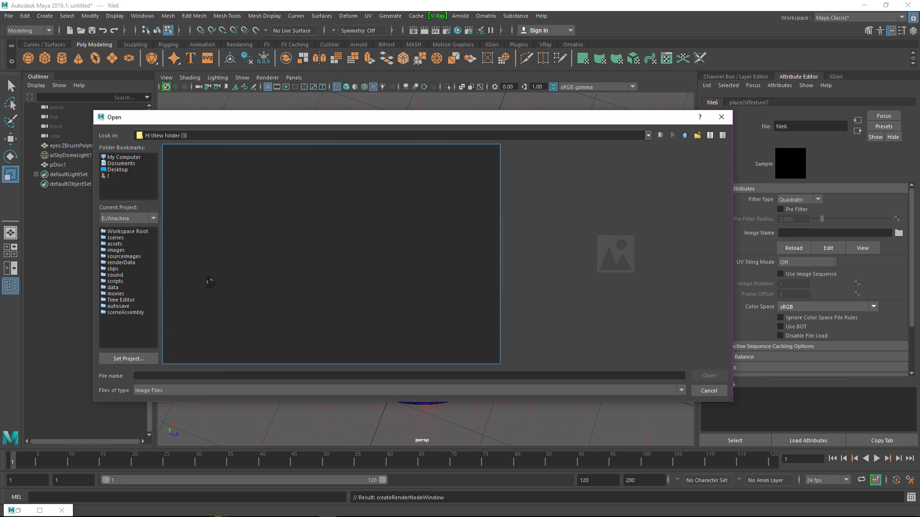
left_click(685, 136)
double_click(206, 282)
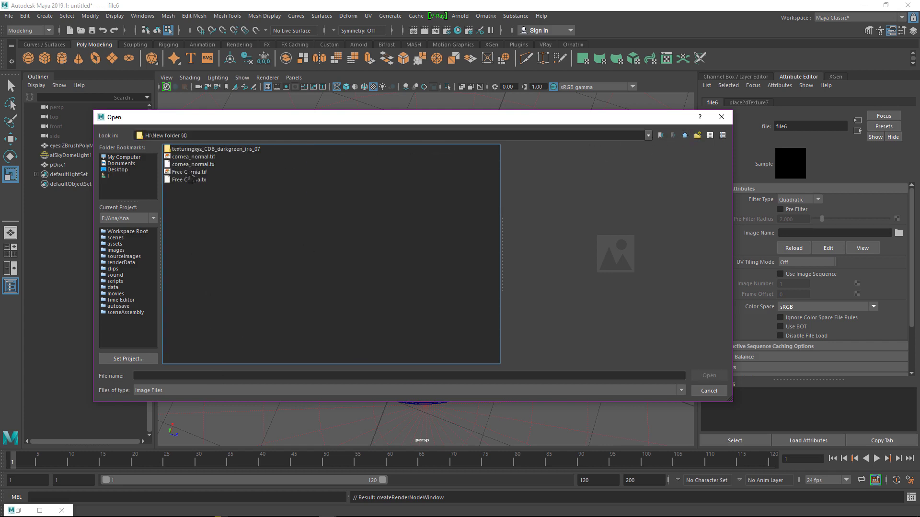
double_click(191, 149)
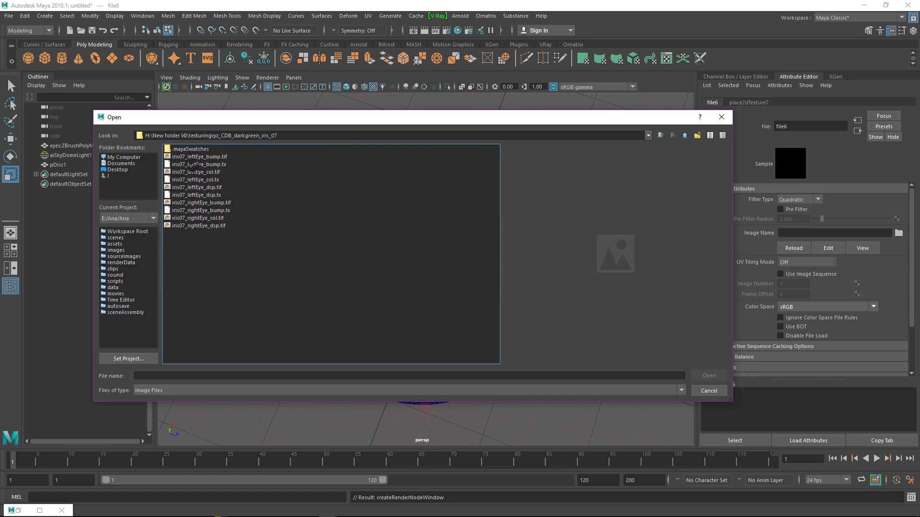
left_click(197, 157)
left_click(211, 203)
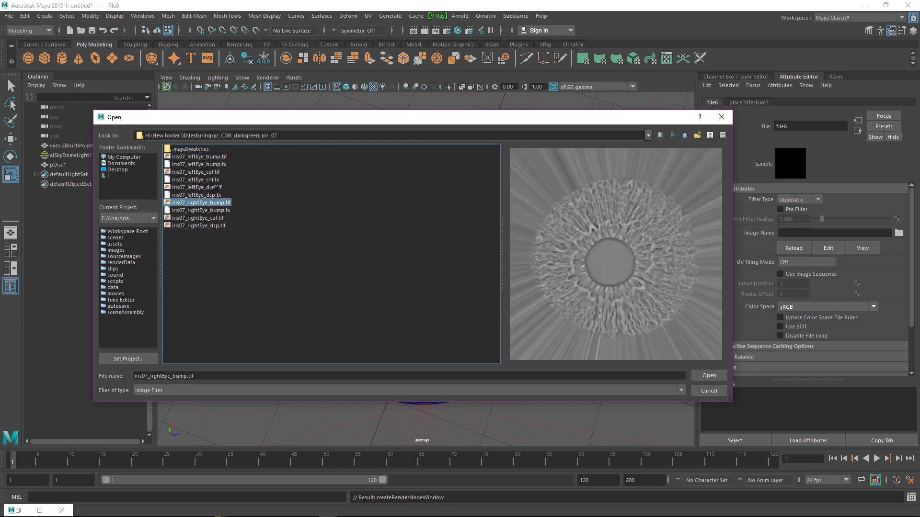
left_click(213, 188)
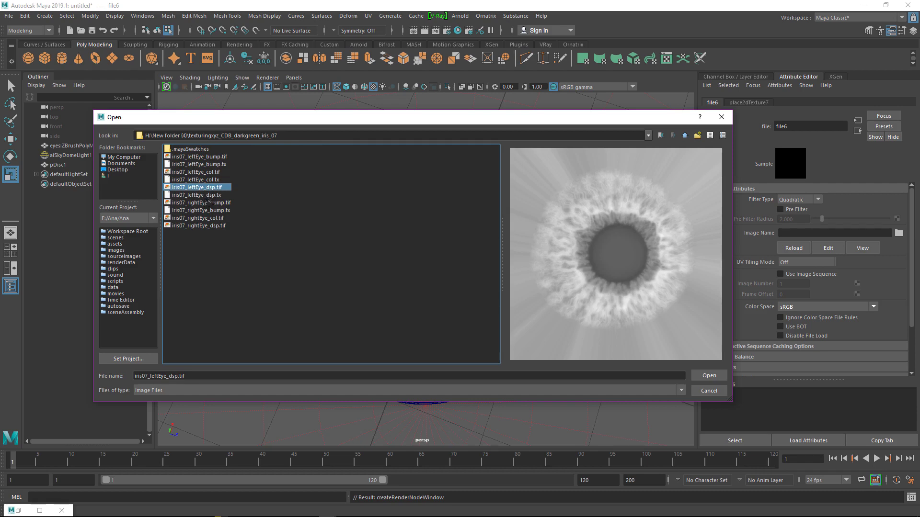
left_click(219, 218)
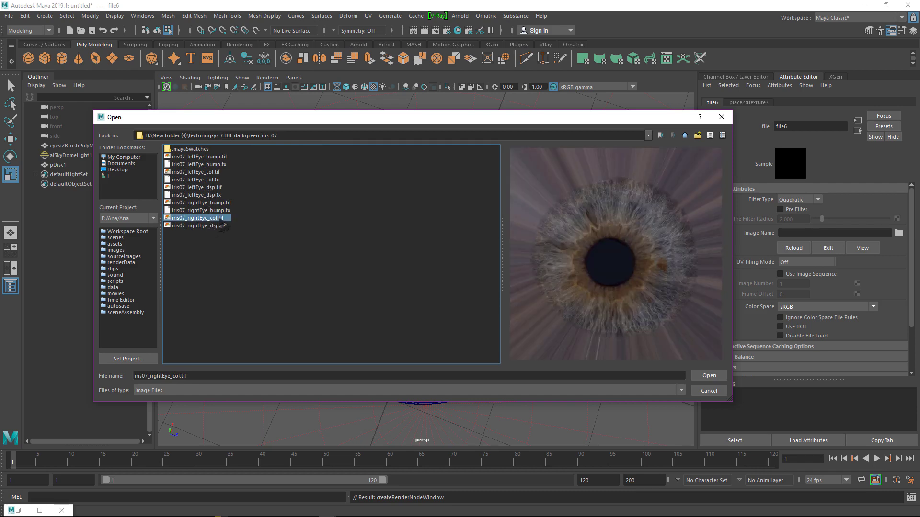
left_click(711, 378)
scroll(462, 328, "up", 4)
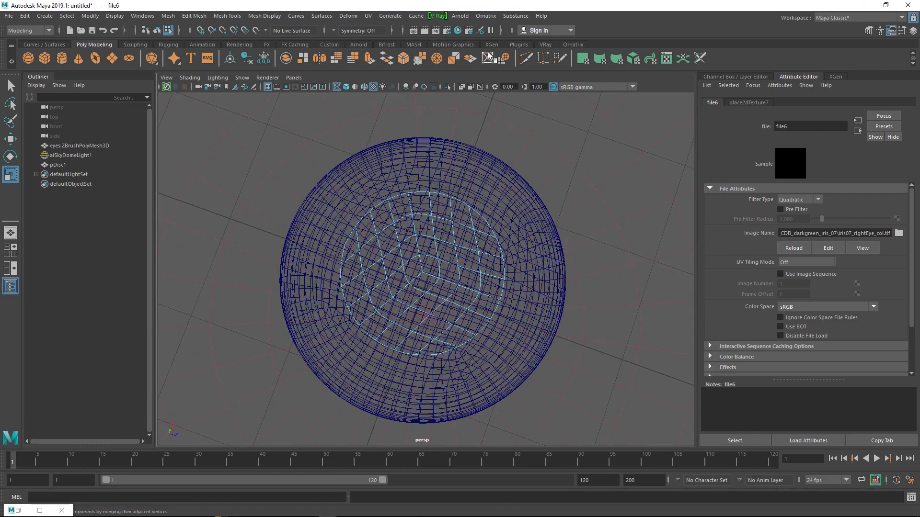
- Open the UV Editor for the disc and select its whole UV shell for moving
left_click(368, 16)
left_click(386, 33)
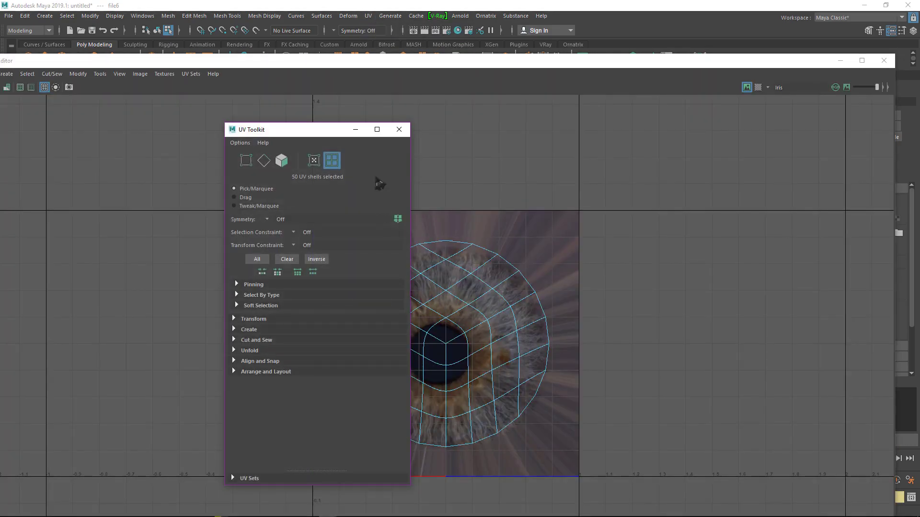
left_click(399, 129)
scroll(488, 309, "up", 5)
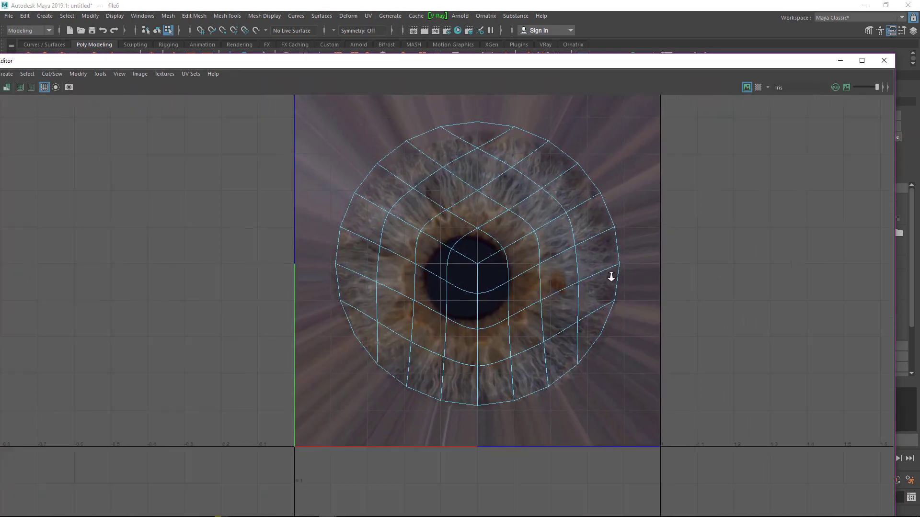
right_click_drag(611, 276, 604, 294, "alt")
middle_click_drag(548, 265, 548, 315, "alt")
left_click(490, 279)
key("w")
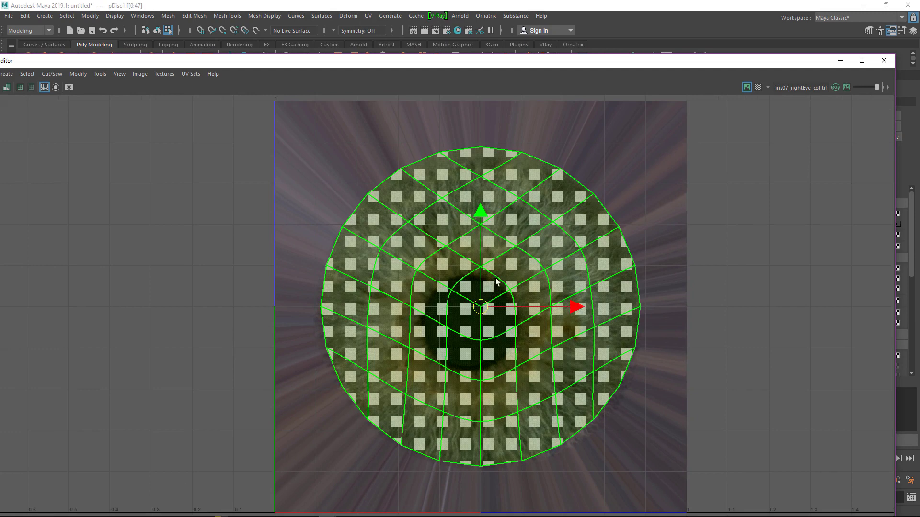
- Move the disc's UV shell slightly down and to the left so its centre lies over the iris texture's pupil
key("r")
key("w")
key("r")
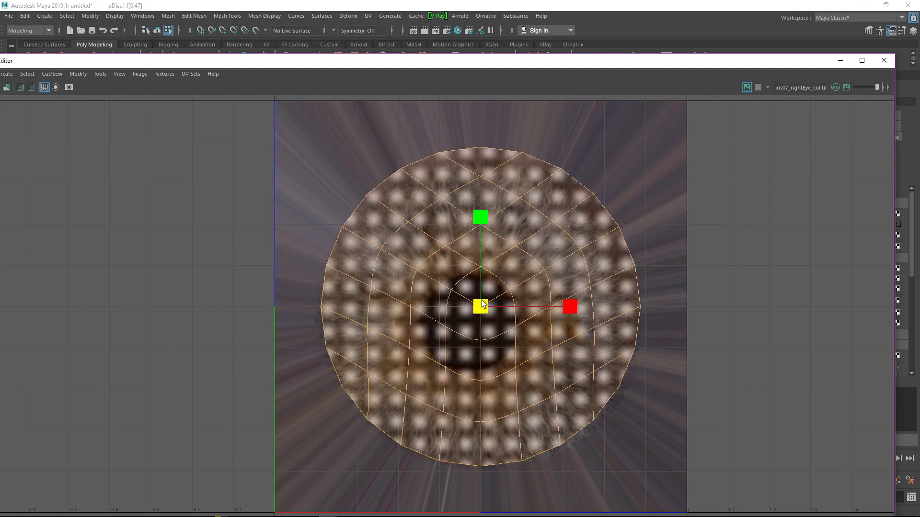
key("w")
middle_click_drag(481, 281, 479, 295)
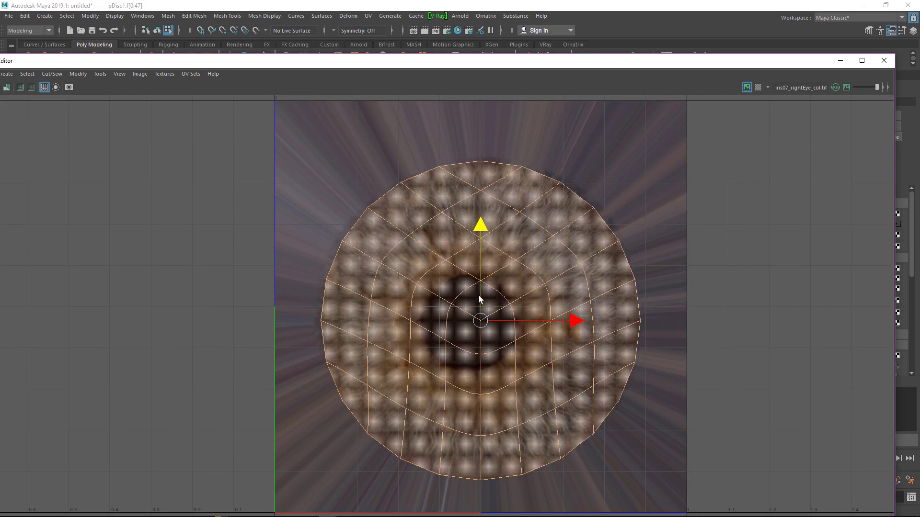
left_click_drag(478, 296, 478, 296)
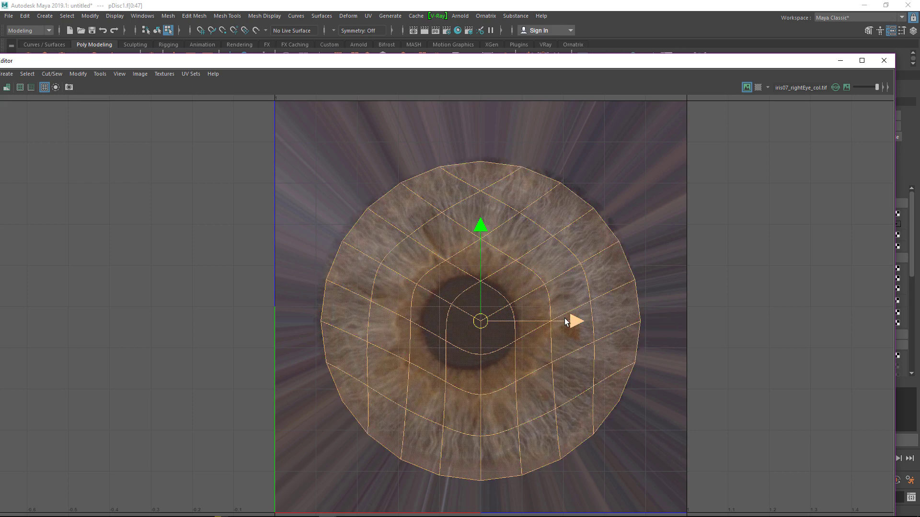
left_click_drag(567, 321, 560, 323)
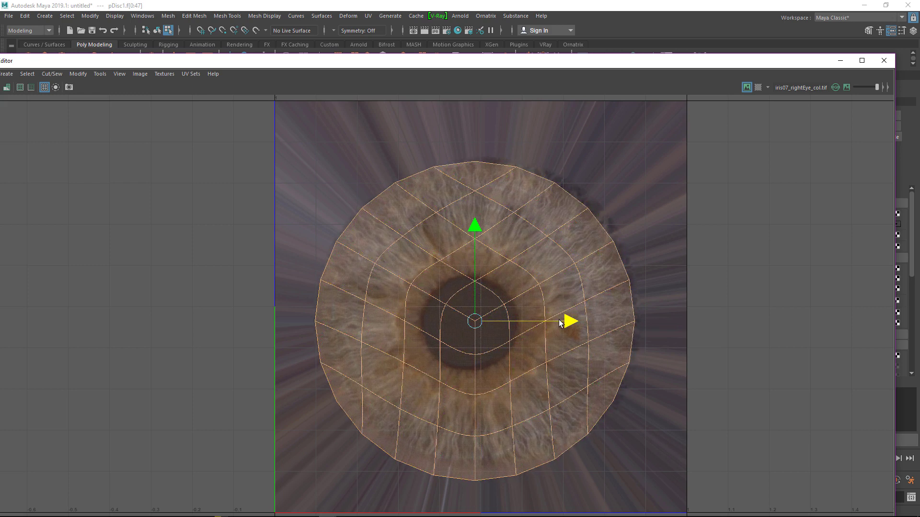
- Scale the disc's UV shell down slightly inside the iris edge, nudge it up a little, and close the UV Editor
key("r")
left_click_drag(476, 320, 474, 314)
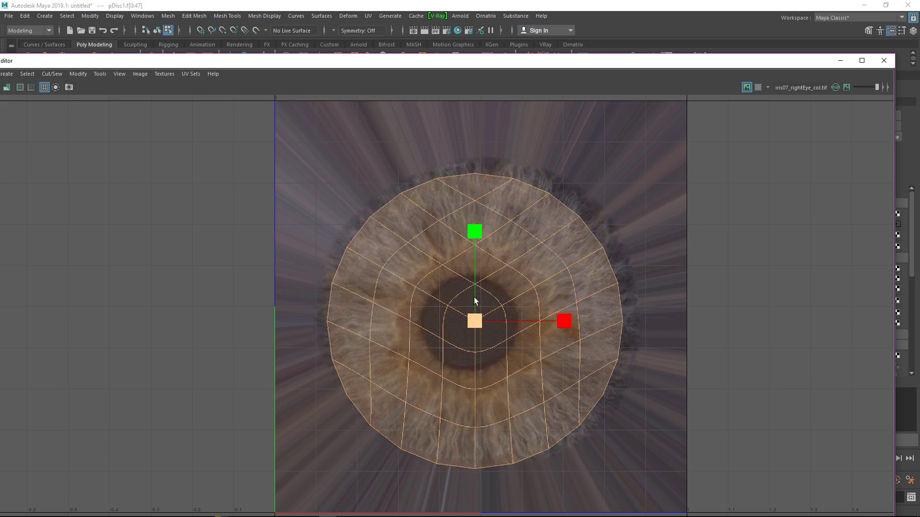
key("w")
left_click_drag(477, 271, 477, 271)
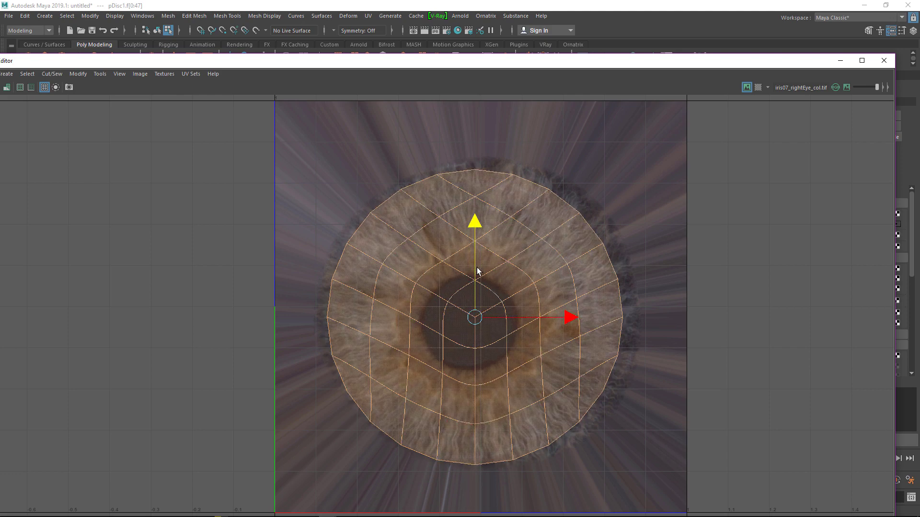
left_click(884, 61)
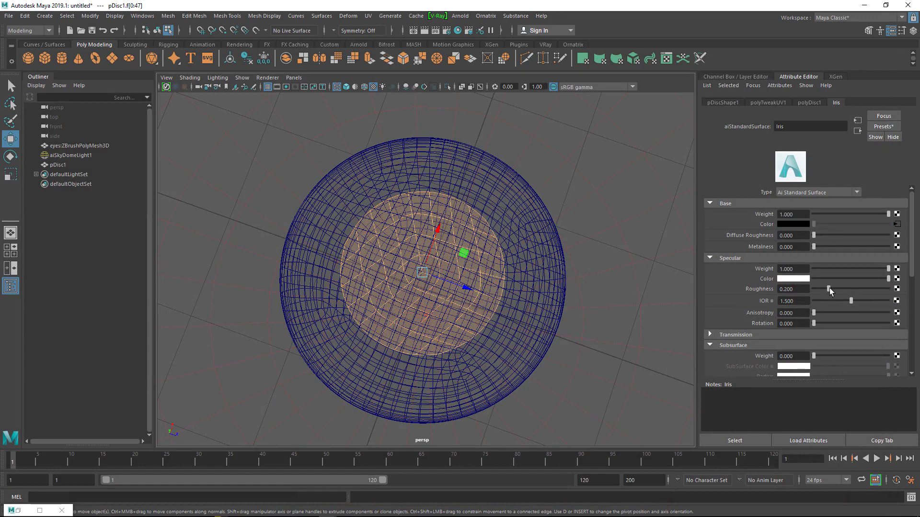
- Set the Iris material's specular roughness to 1.000 and its specular weight to 0.000
left_click_drag(829, 288, 890, 289)
left_click(814, 269)
scroll(754, 312, "down", 2)
scroll(754, 312, "down", 2)
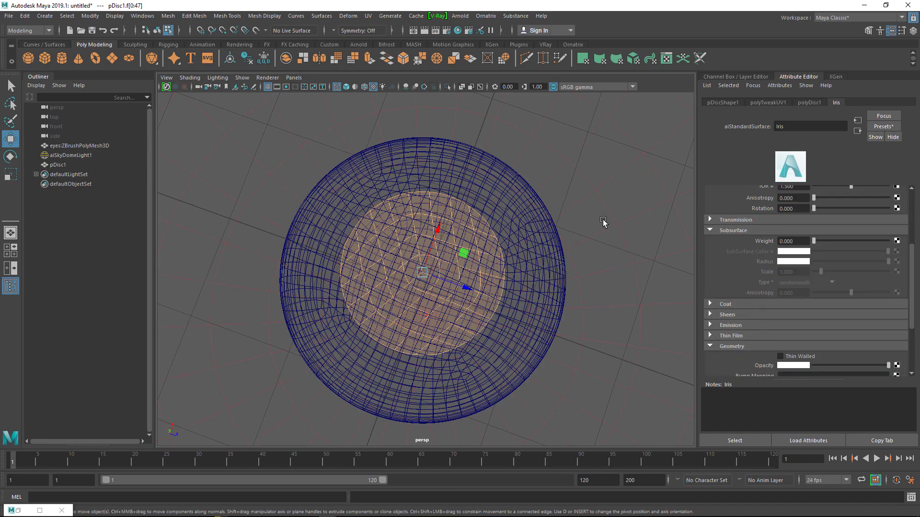
- Nudge the disc slightly along its Y axis, and hide the eyeball mesh
mouse_move(494, 303)
left_mouse_down("alt")
mouse_move(494, 277)
mouse_move(493, 293)
left_mouse_up("alt")
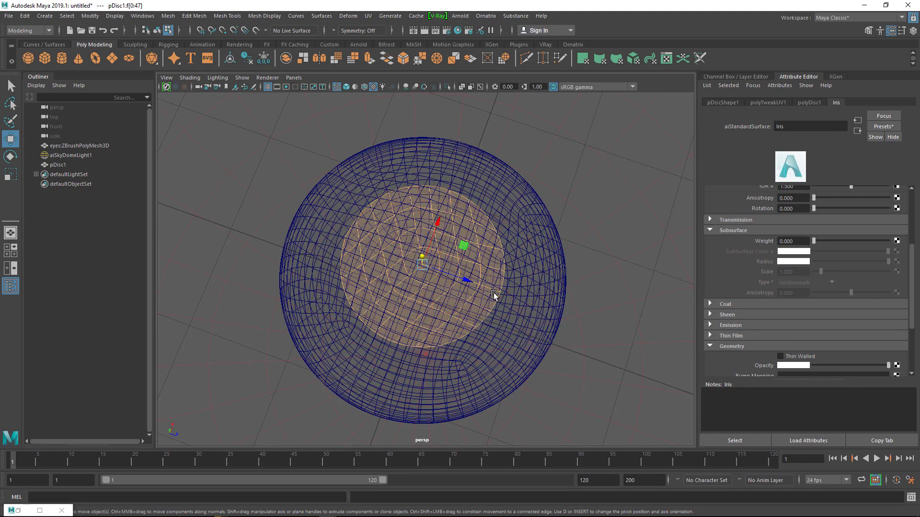
left_click(580, 167)
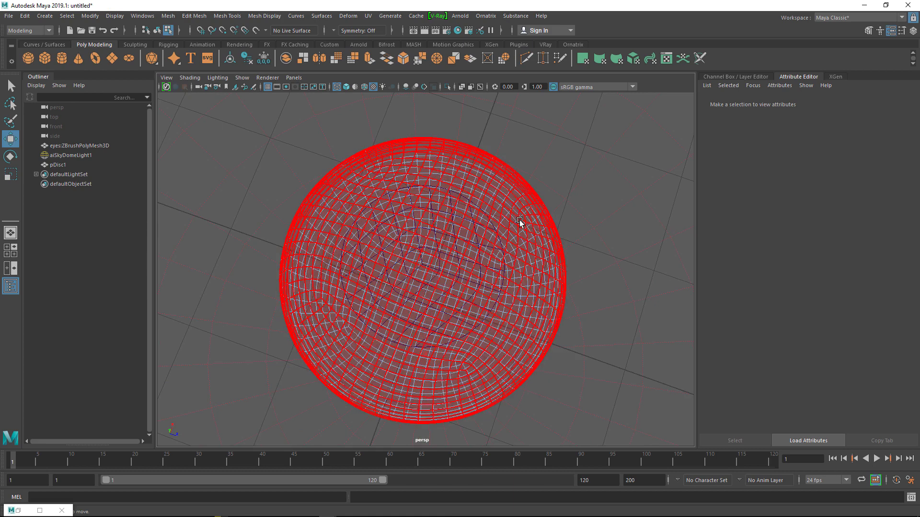
right_click_drag(487, 219, 535, 208)
key("h")
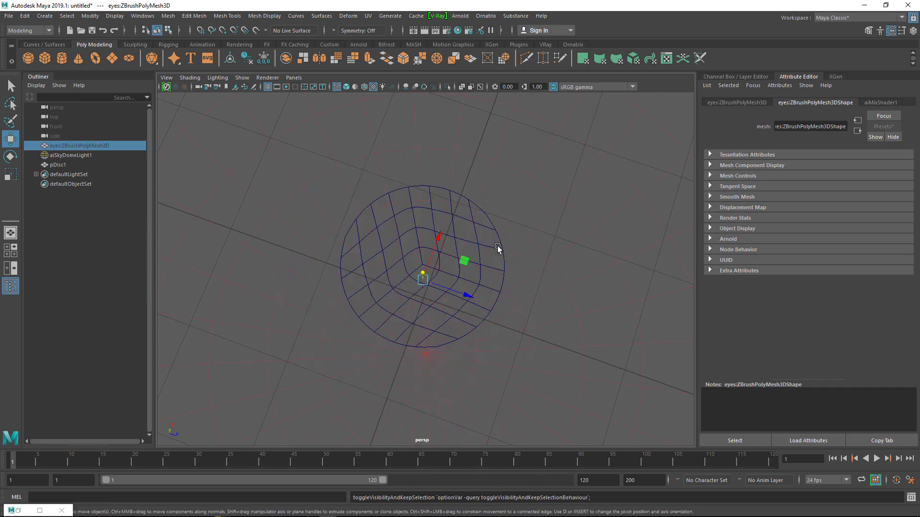
- Display the disc shaded with its iris texture in the viewport and frame it
left_click(387, 248)
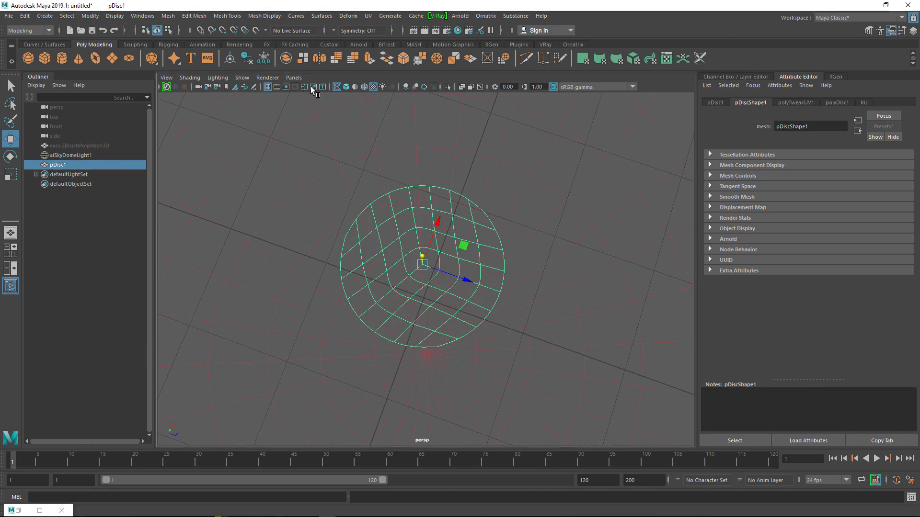
left_click(346, 87)
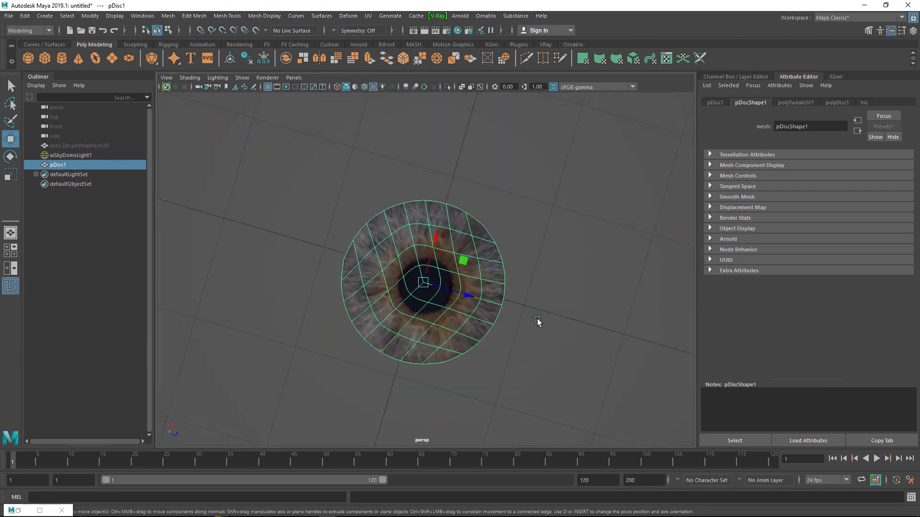
key("f")
scroll(597, 269, "down", 5)
left_click(569, 270)
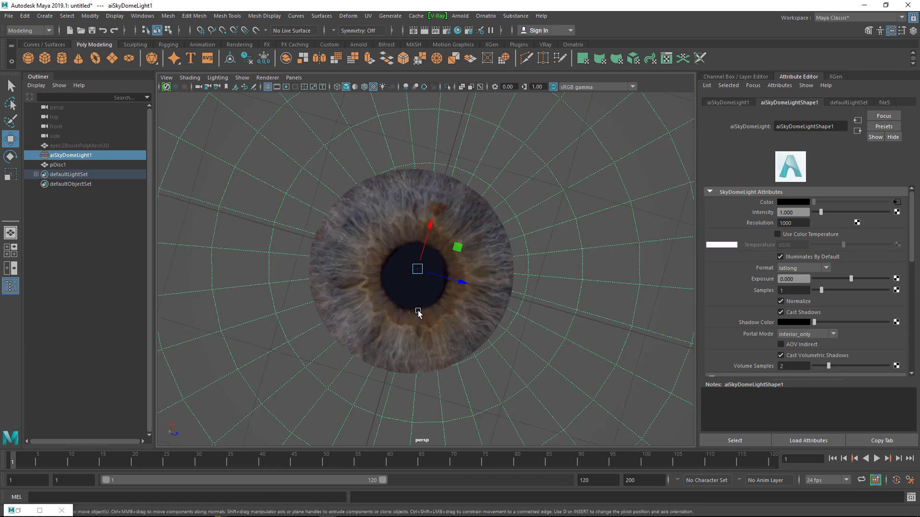
- Reopen the disc's UV layout in the UV Editor and switch to UV shell selection
left_click(428, 311)
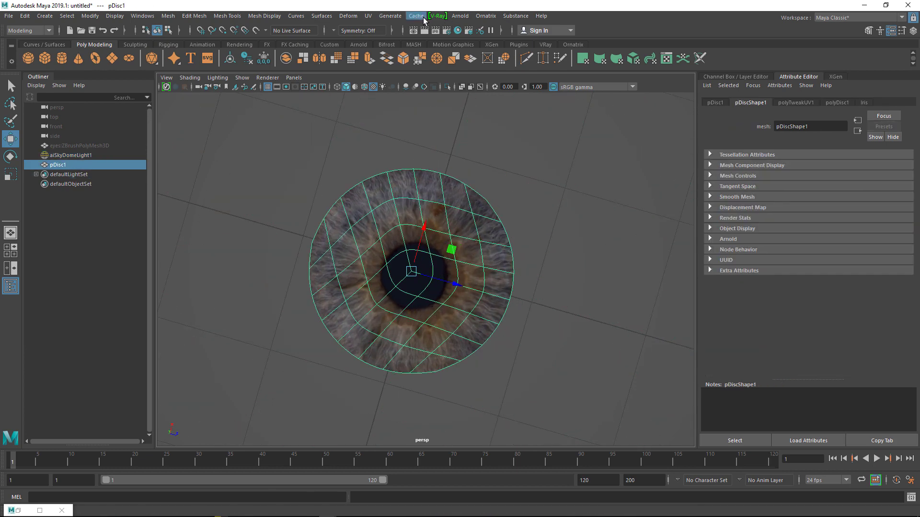
left_click(373, 18)
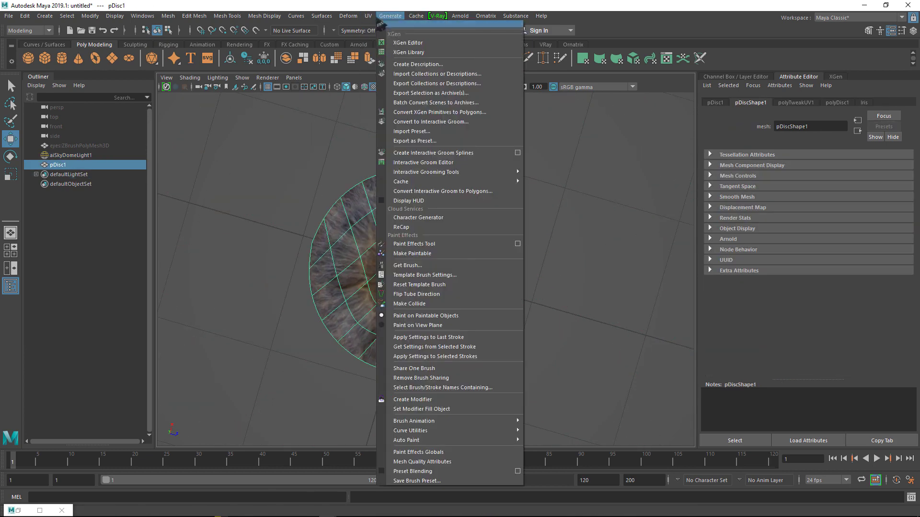
left_click(376, 33)
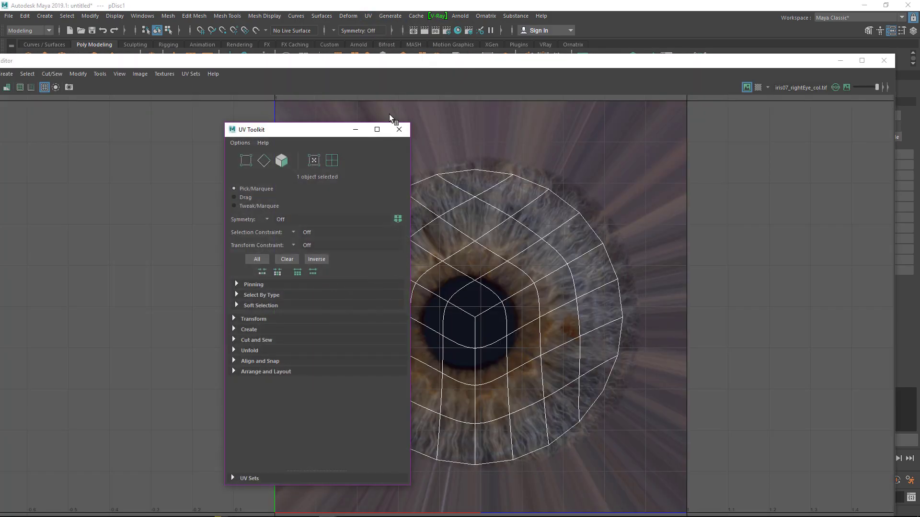
left_click(399, 132)
left_click_drag(527, 66, 592, 319)
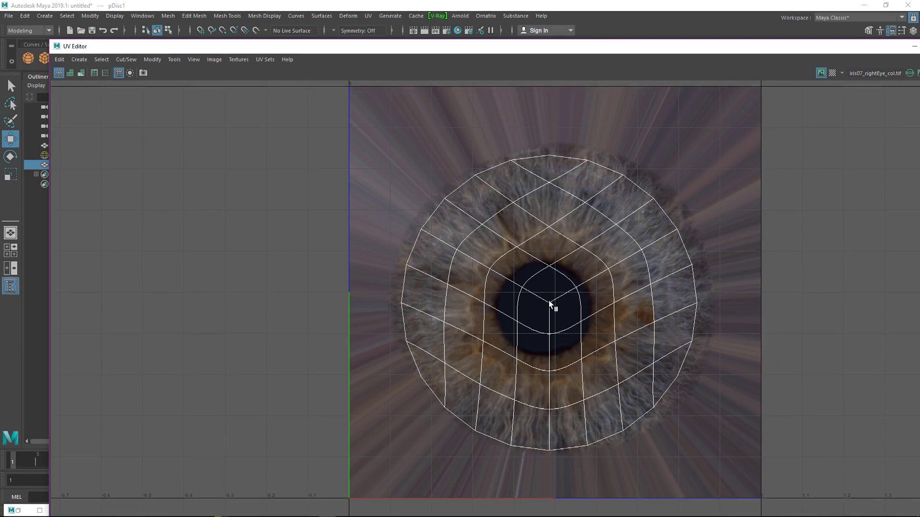
right_click(546, 271)
right_click_drag(546, 272, 504, 259)
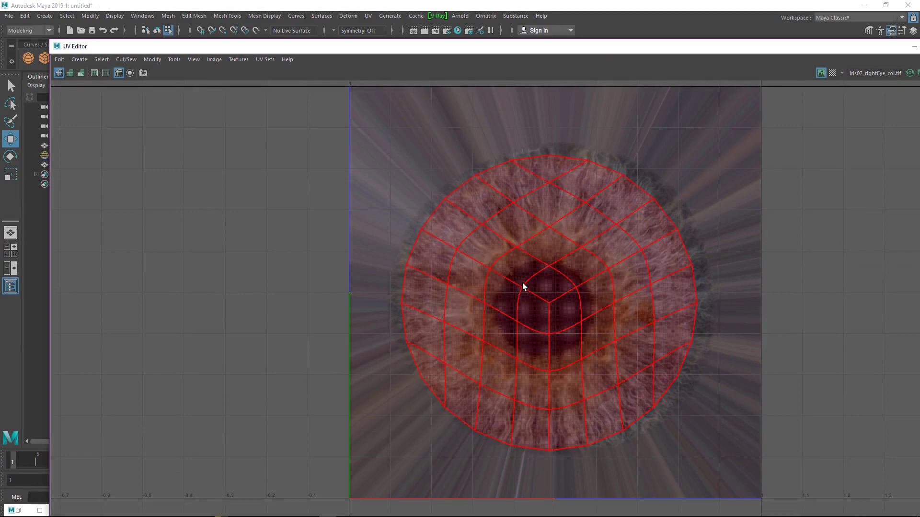
- Shift the disc's UV shell slightly left and down to centre the pupil on the disc, and close the UV Editor
left_click(547, 312)
left_click_drag(549, 301, 542, 309)
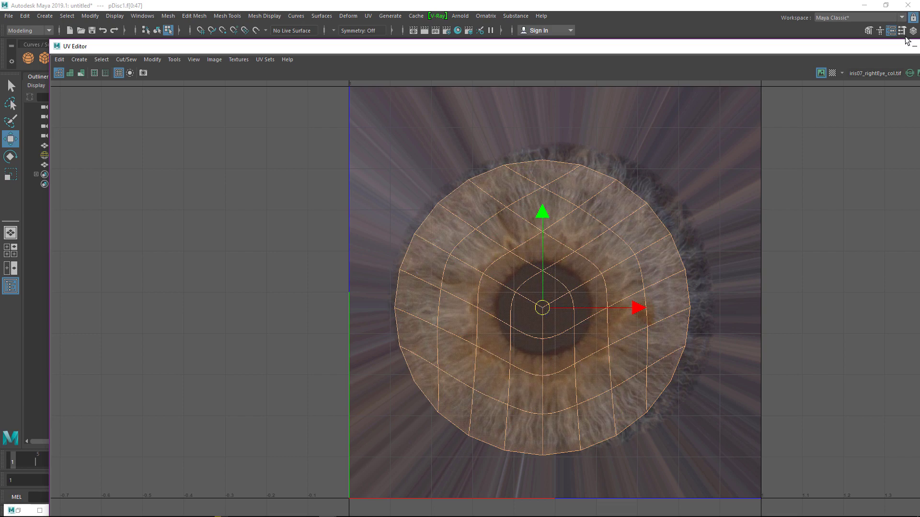
left_click_drag(872, 49, 764, 399)
left_click(598, 256)
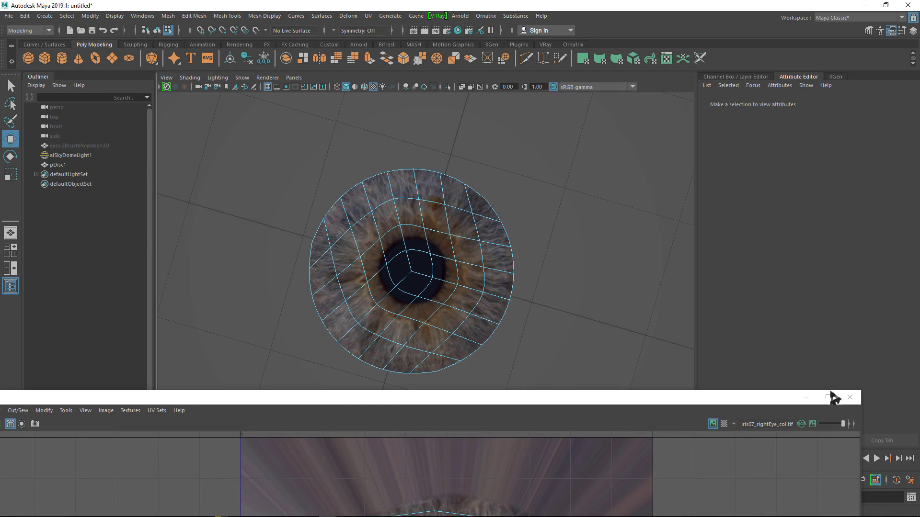
left_click(849, 398)
right_click_drag(533, 231, 584, 218)
left_click(571, 241)
left_click_drag(510, 264, 550, 272, "alt")
right_click_drag(550, 272, 456, 249, "alt")
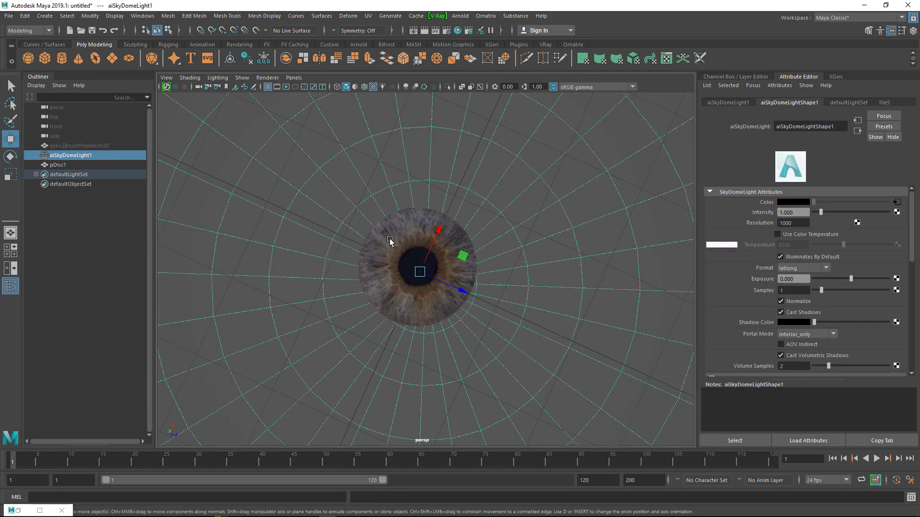
right_click_drag(411, 195, 572, 211, "alt")
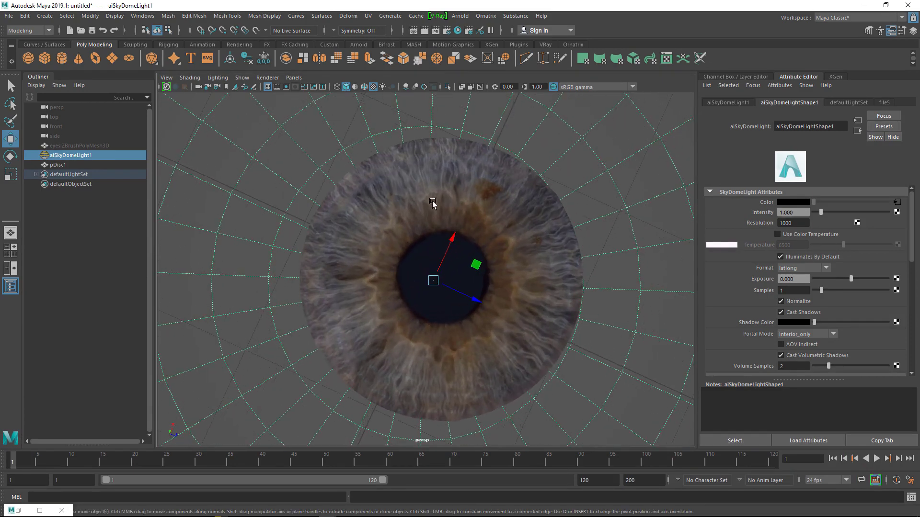
- Select the iris disc, open the Hypershade, and graph the Iris material's node network
left_click(416, 192)
key("f")
left_click(453, 33)
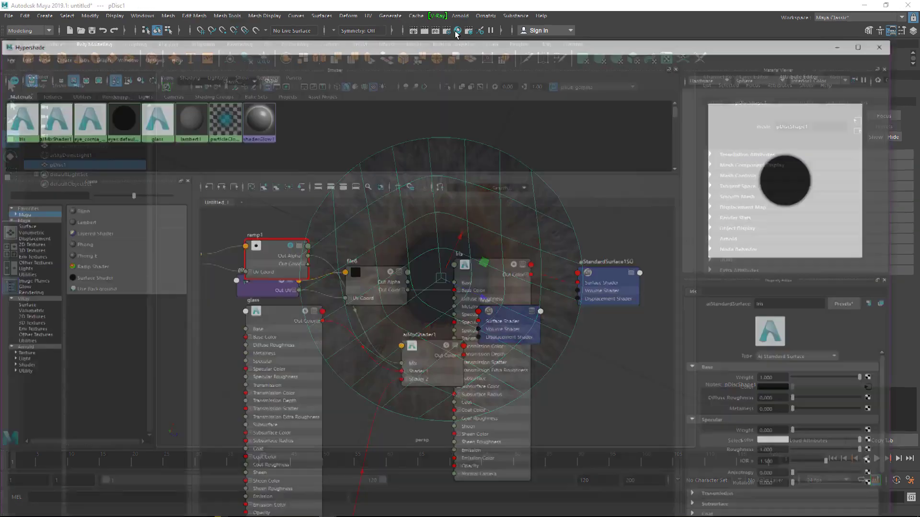
left_click(227, 148)
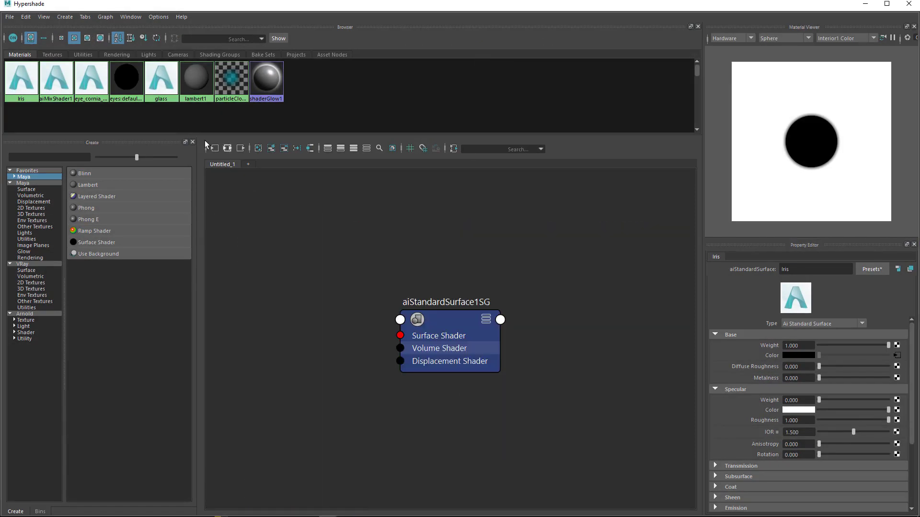
left_click(231, 147)
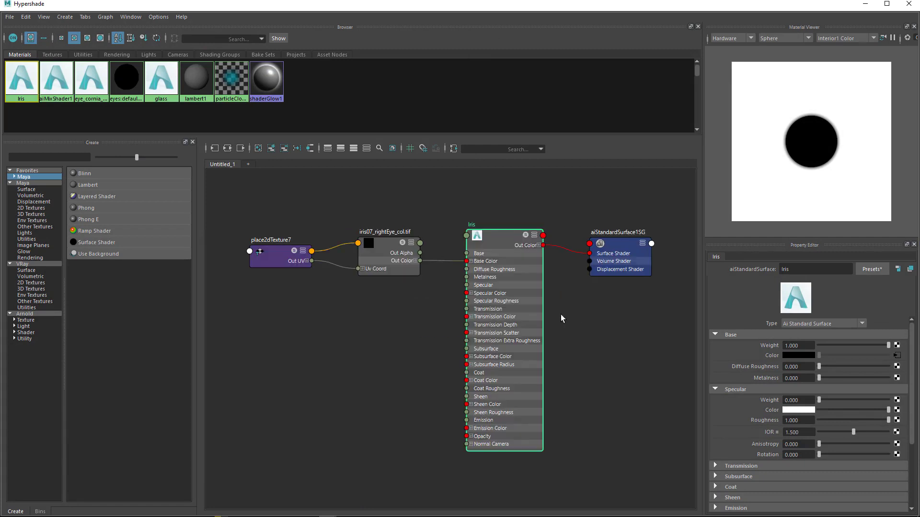
- Connect a File texture to the displacement material input of the Iris shading group aiStandardSurface1SG
middle_click_drag(373, 339, 112, 306, "alt")
left_click_drag(426, 278, 649, 367)
middle_click_drag(567, 410, 334, 365, "alt")
left_click_drag(391, 307, 511, 320)
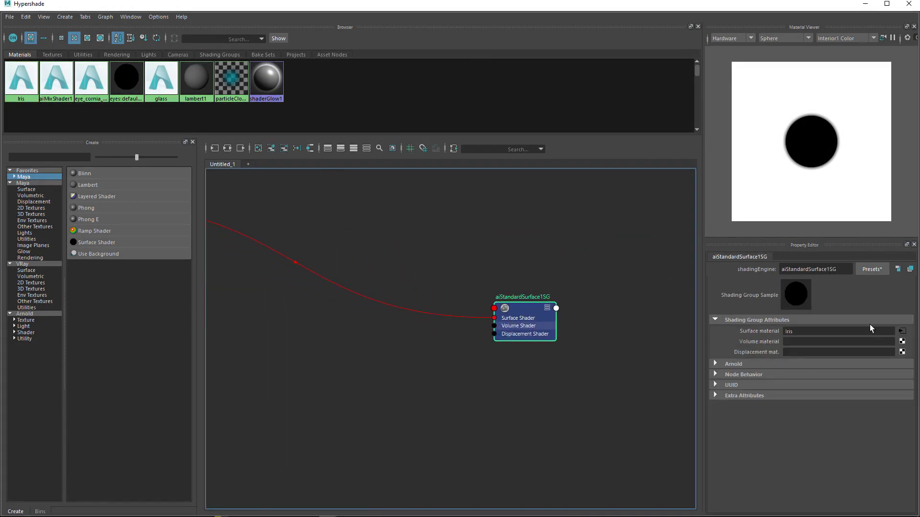
left_click(901, 352)
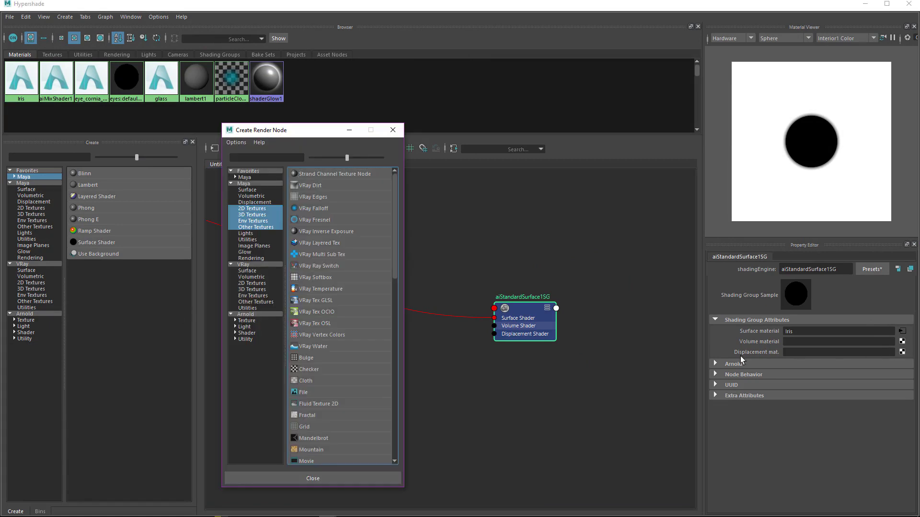
left_click(308, 392)
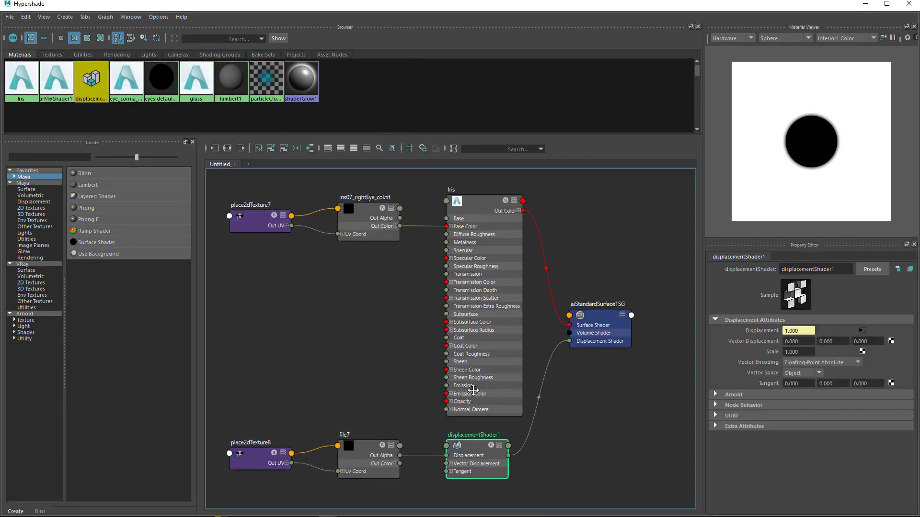
- Spread the displacement network nodes apart and load iris07_leftEye_dsp.tif into the file texture feeding displacementShader1
right_click_drag(563, 392, 661, 370, "alt")
middle_click_drag(661, 369, 691, 363, "alt")
left_click_drag(464, 298, 478, 189)
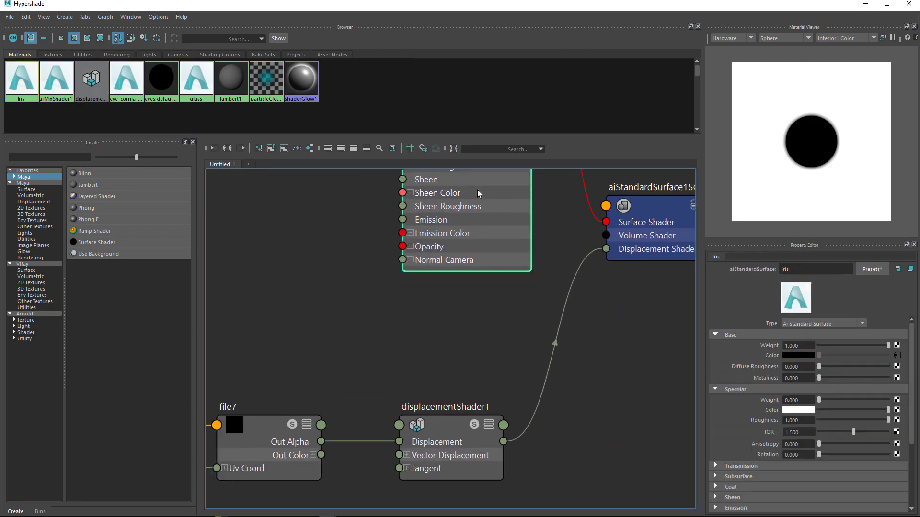
middle_click_drag(450, 371, 530, 314, "alt")
left_click(328, 378)
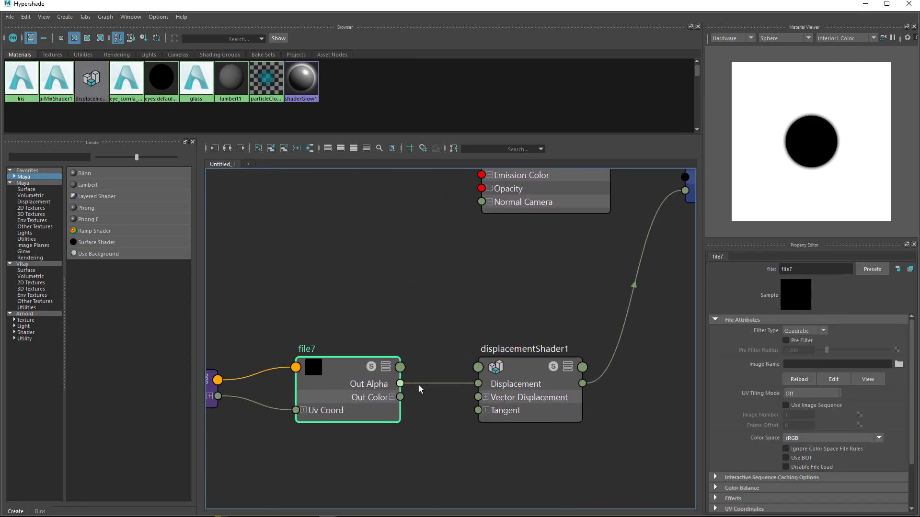
left_click(898, 364)
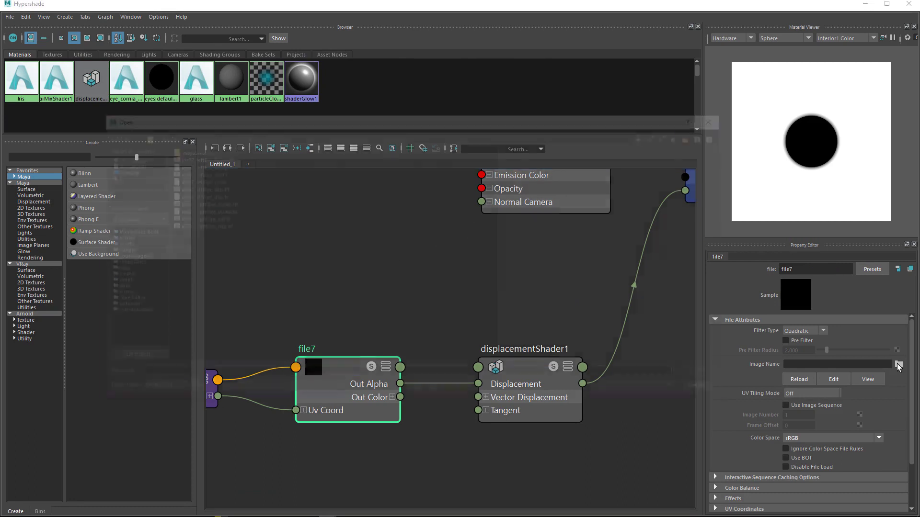
left_click(194, 172)
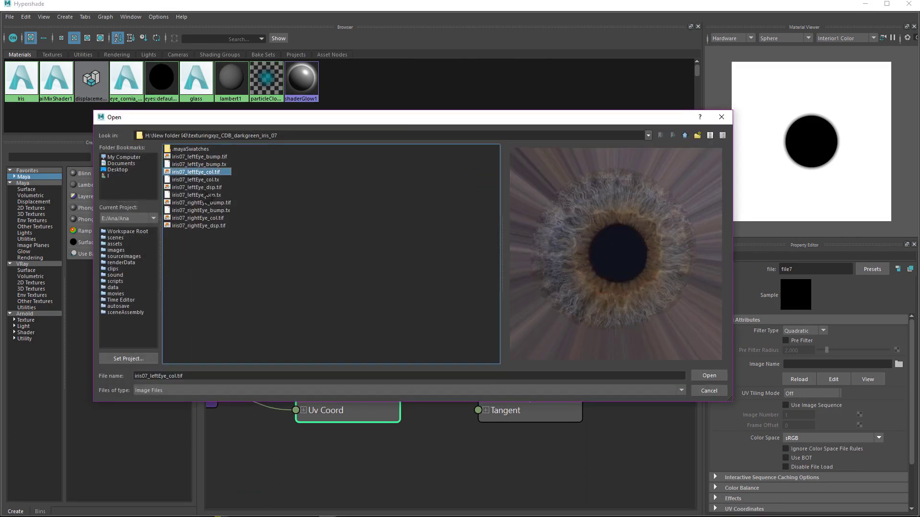
left_click(207, 187)
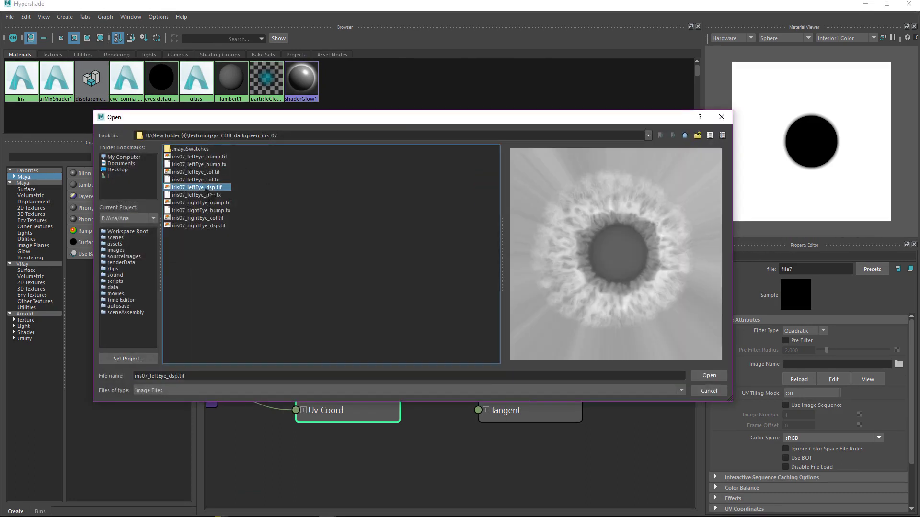
left_click(707, 376)
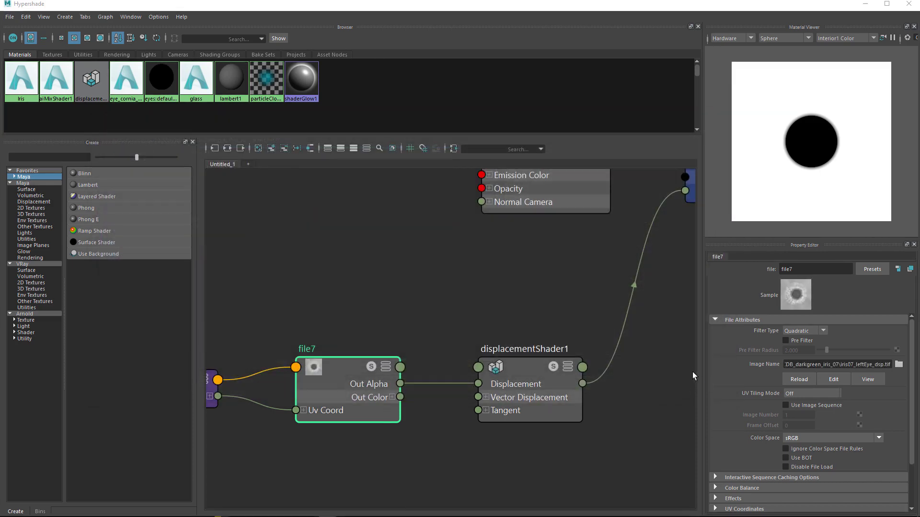
- Set the displacement texture's color space to Raw and expand its Color Balance settings
scroll(350, 383, "up", 4)
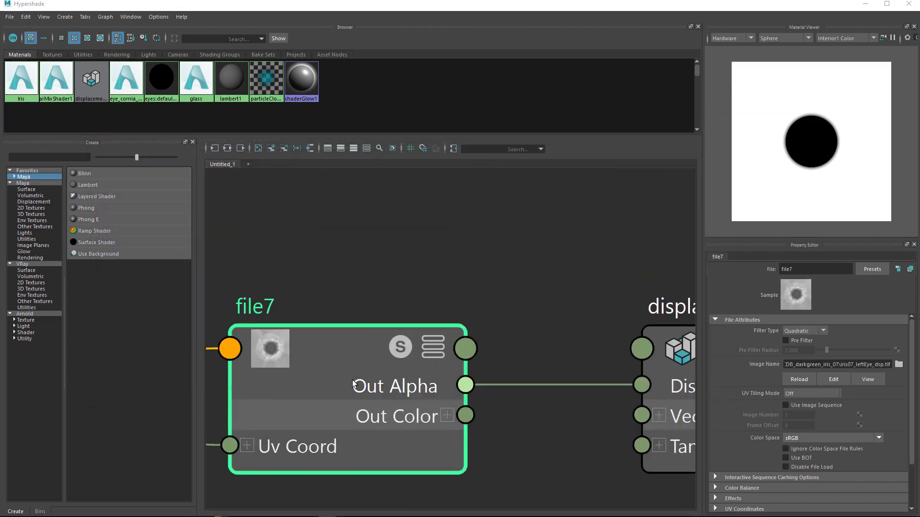
scroll(354, 383, "down", 4)
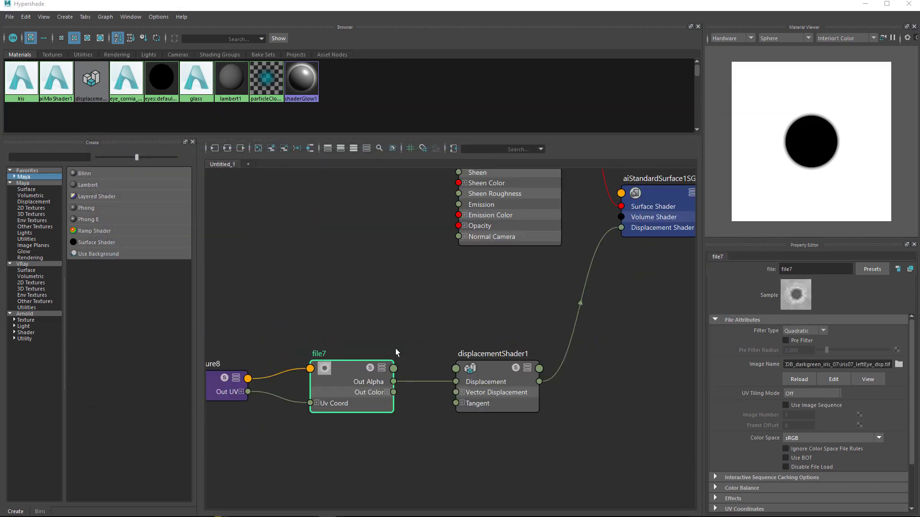
middle_click_drag(474, 334, 404, 355, "alt")
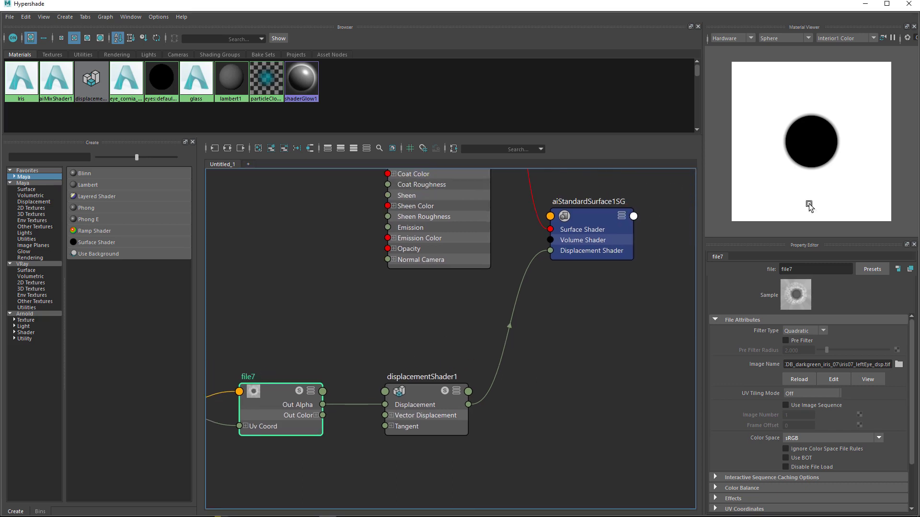
left_click(793, 439)
left_click(789, 355)
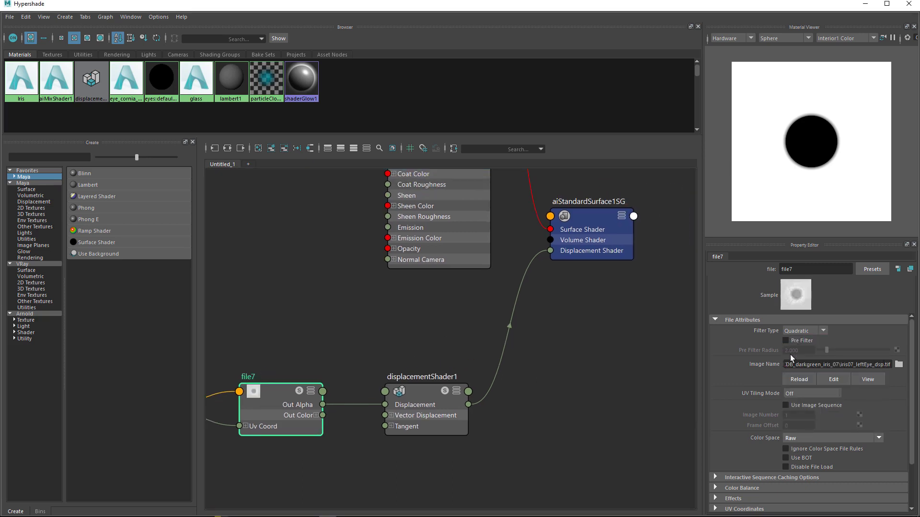
left_click(736, 489)
scroll(737, 454, "down", 3)
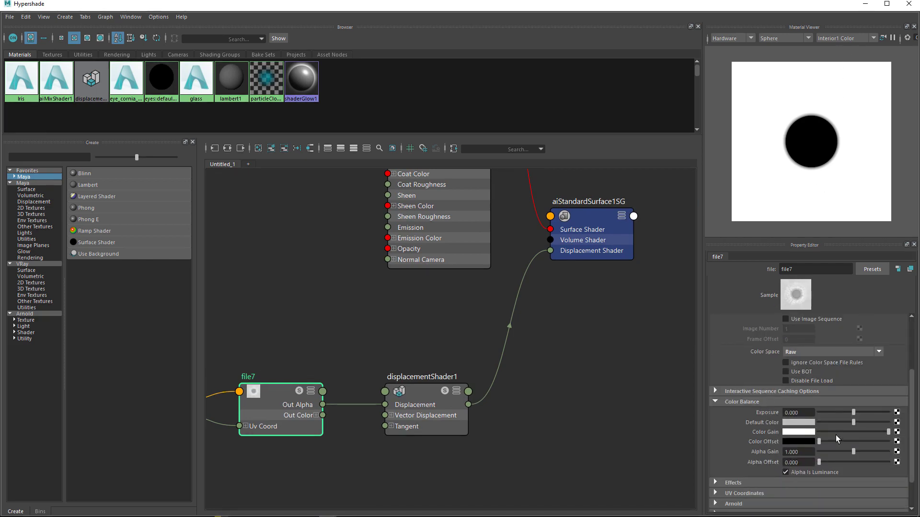
- Close the Hypershade and render the current frame with Arnold to check the iris displacement
left_click(908, 4)
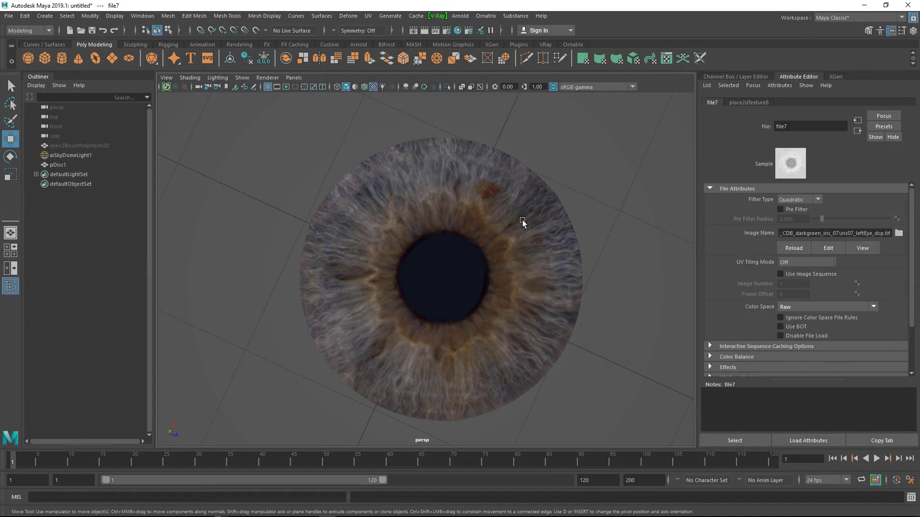
left_click(423, 30)
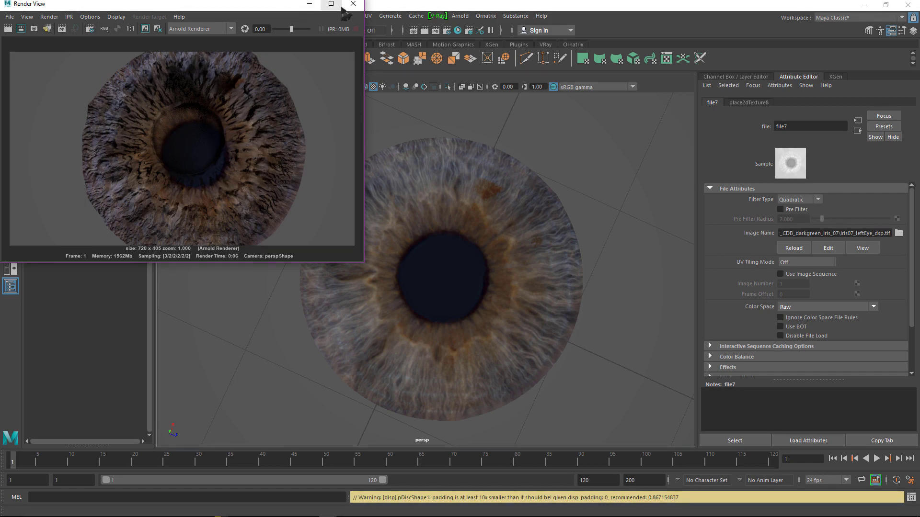
left_click(352, 10)
- Select the iris disc and rename its shape node to iris
left_click(504, 255)
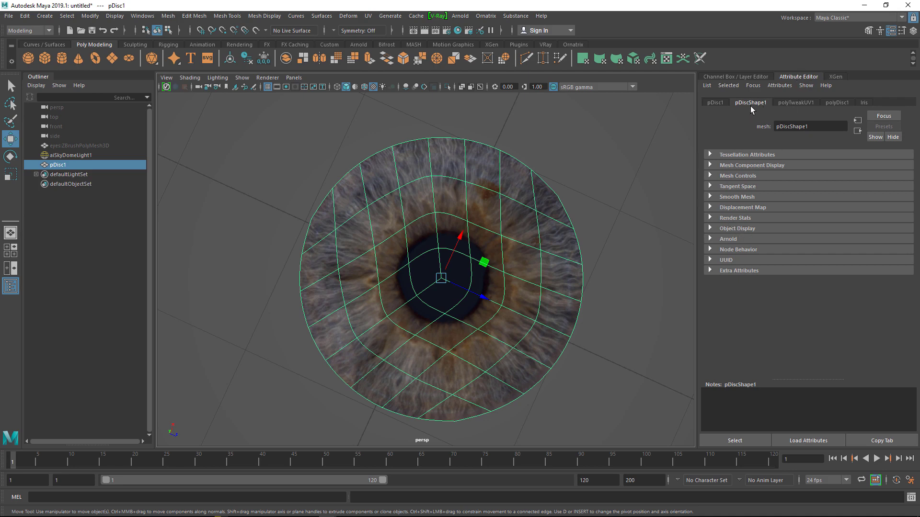
double_click(814, 127)
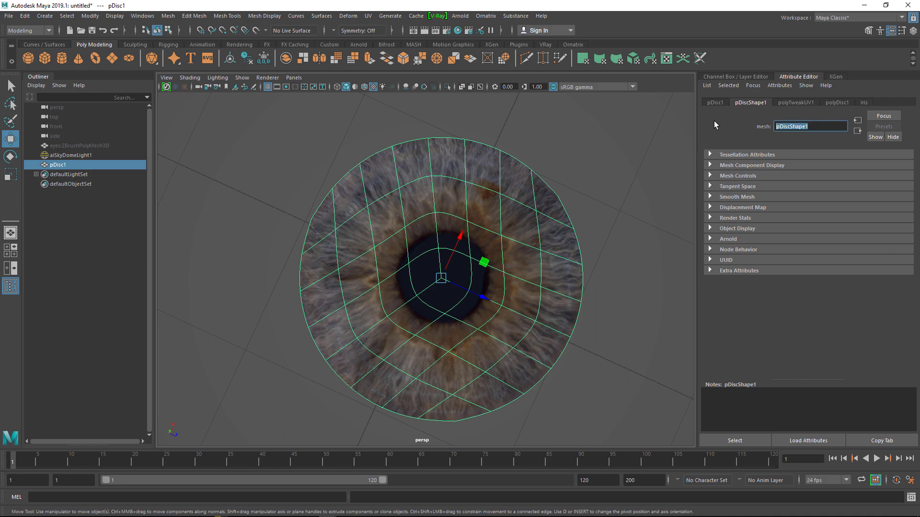
type("iris")
key("Return")
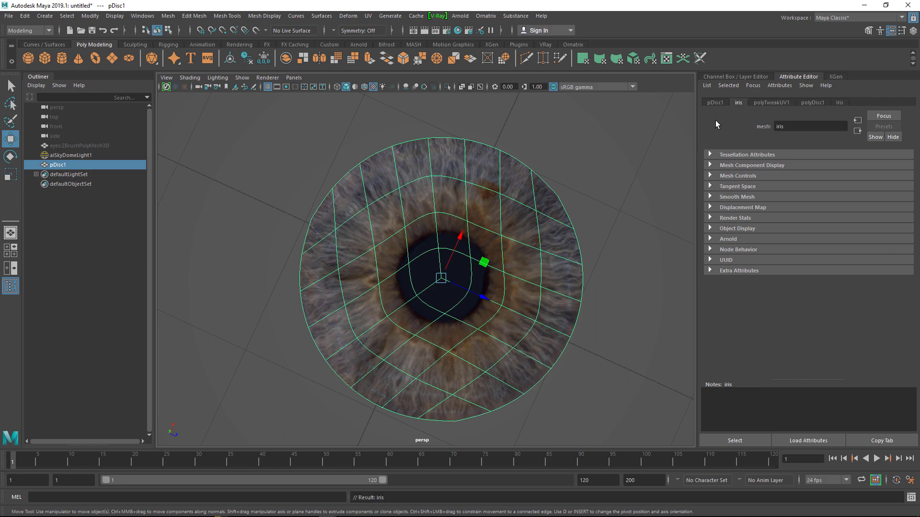
- Set the iris disc's Arnold subdivision type to catclark with 2 iterations
left_click(727, 239)
scroll(783, 298, "down", 3)
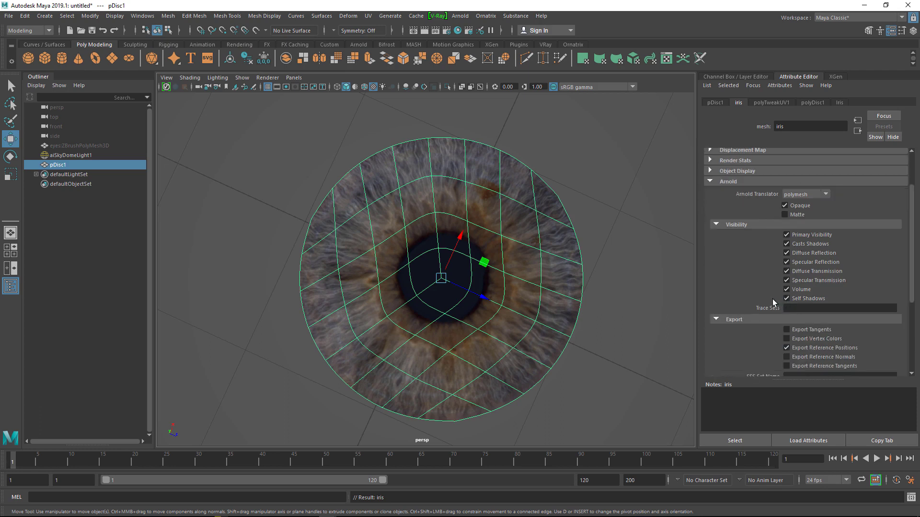
left_click(740, 314)
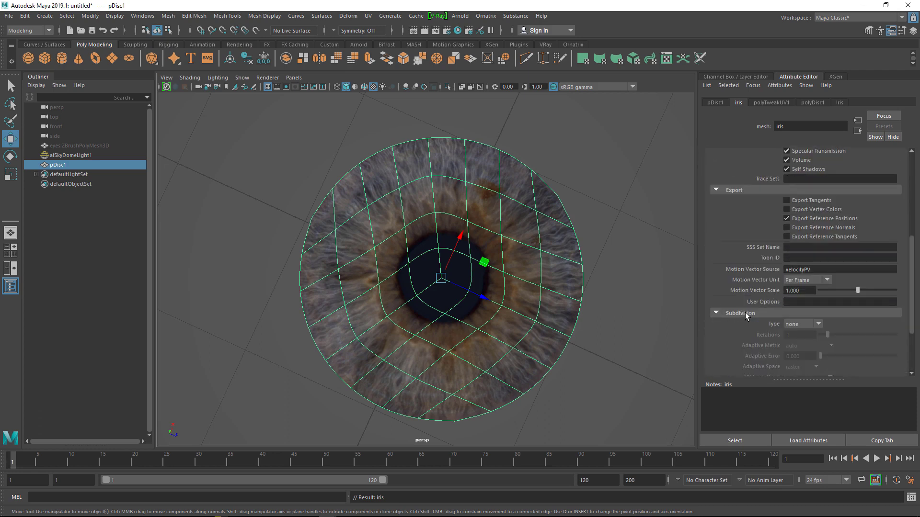
left_click(799, 324)
left_click(796, 342)
left_click(788, 336)
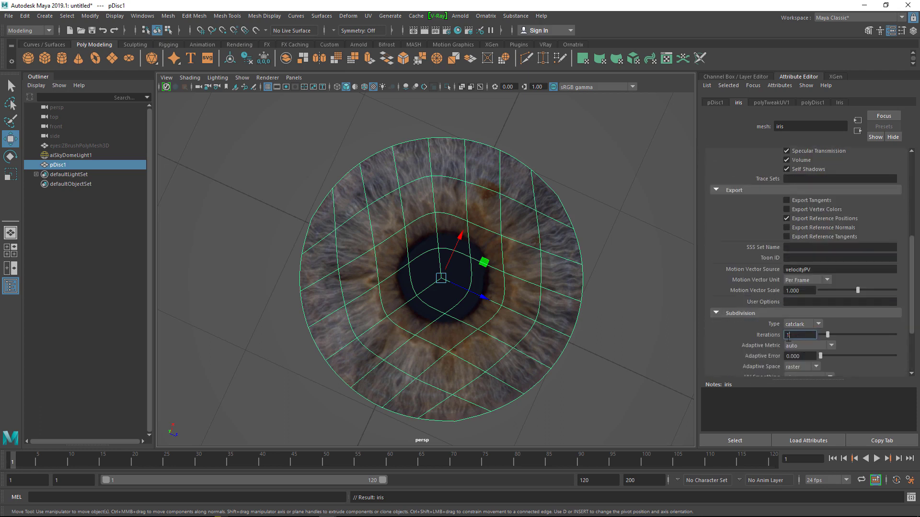
type("2")
key("Return")
- Reopen the Hypershade and move the displacement nodes apart to make room between the iris07_leftEye_dsp.tif texture and displacementShader1
left_click(457, 29)
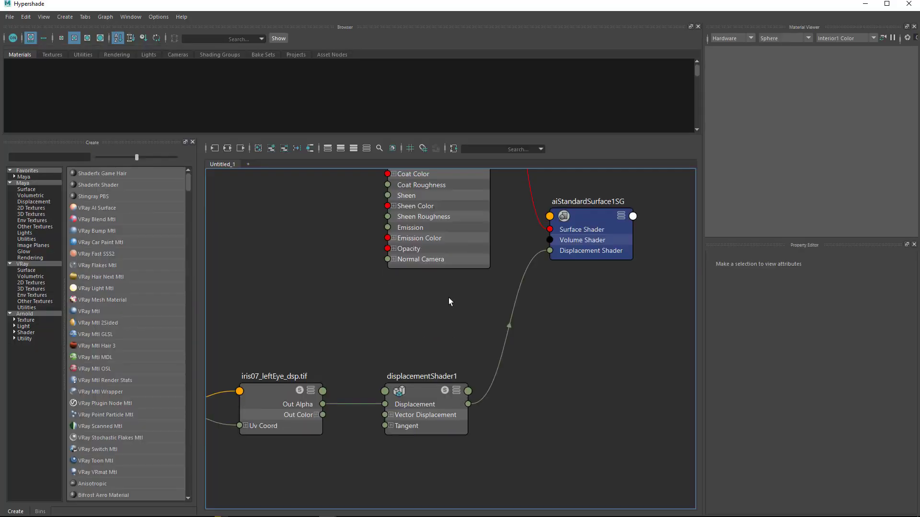
middle_click_drag(328, 358, 437, 339, "alt")
left_click_drag(556, 394, 601, 398)
left_click_drag(514, 392, 579, 393)
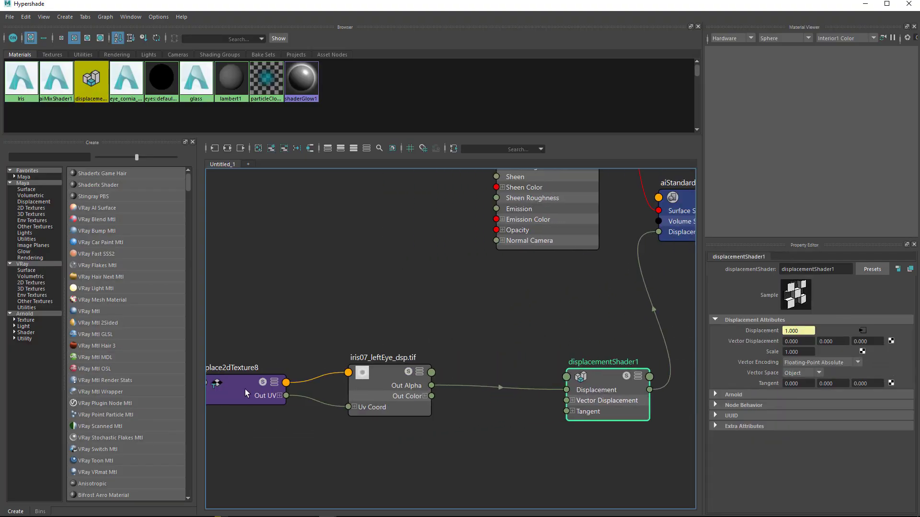
left_click_drag(244, 389, 174, 382)
left_click_drag(367, 379, 305, 375)
middle_click_drag(420, 364, 440, 347, "alt")
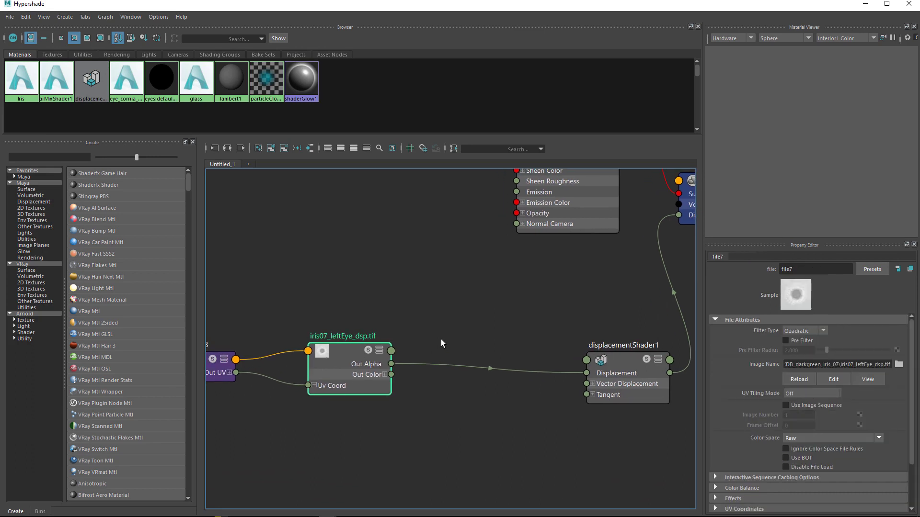
- Add a multiplyDivide node, connect the displacement texture's Out Color to its Input 1, and delete the texture's direct Out Alpha connection
left_click(413, 356)
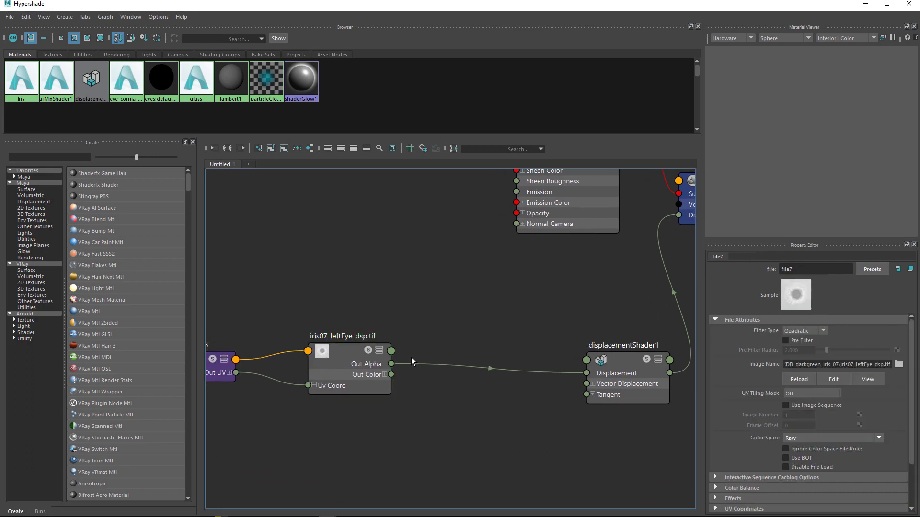
key("Tab")
type("mul")
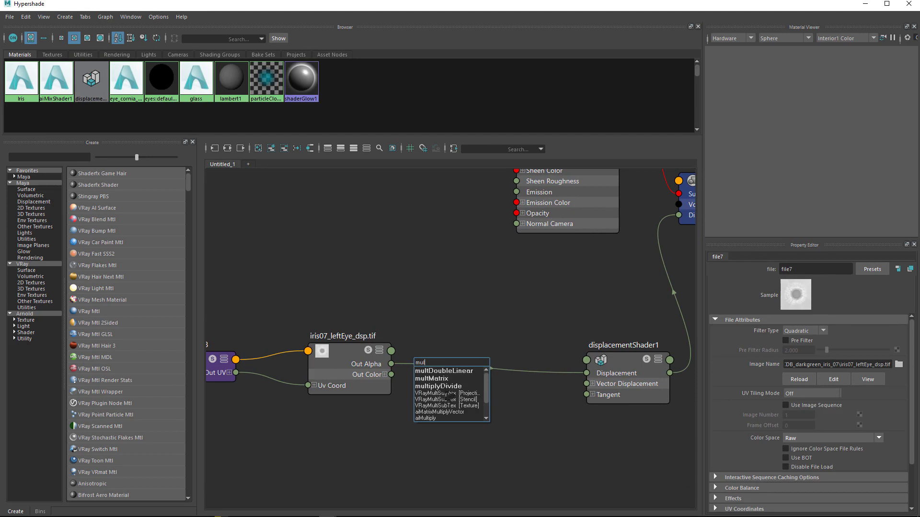
left_click(445, 386)
left_click_drag(357, 355, 323, 360)
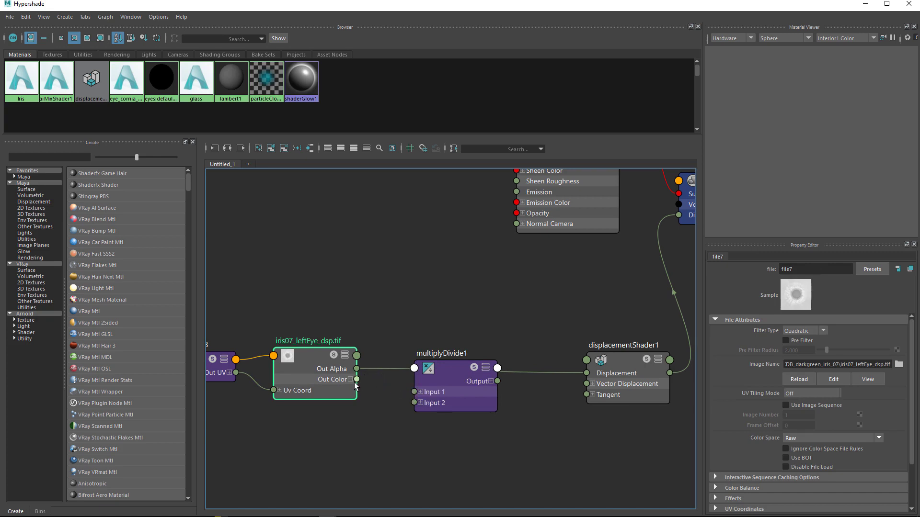
left_click_drag(356, 379, 414, 391)
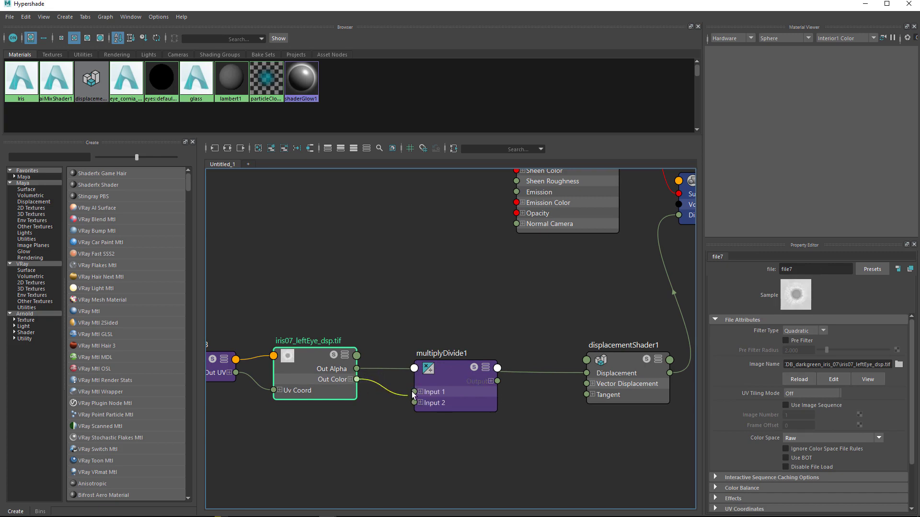
left_click(377, 369)
key("Delete")
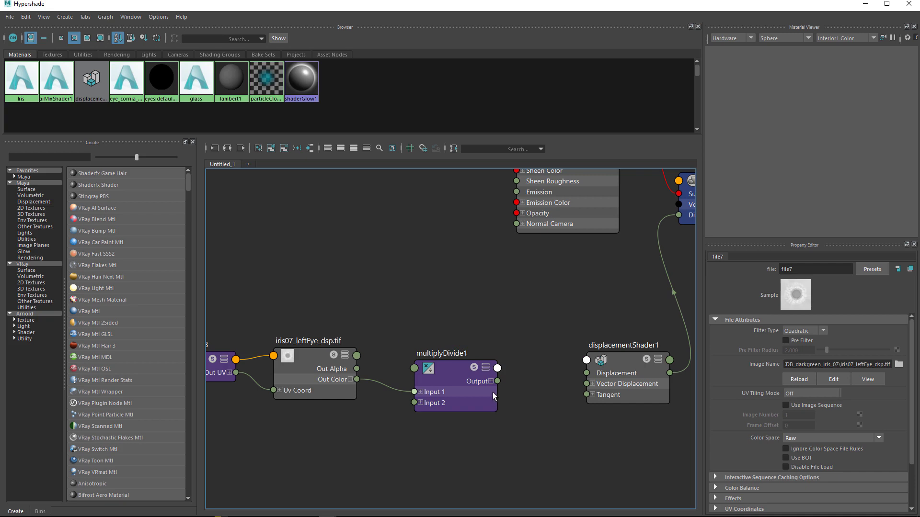
- Move displacementShader1 aside and add a luminance node between it and the multiplyDivide node
left_click_drag(616, 386, 678, 386)
middle_click_drag(573, 408, 458, 421, "alt")
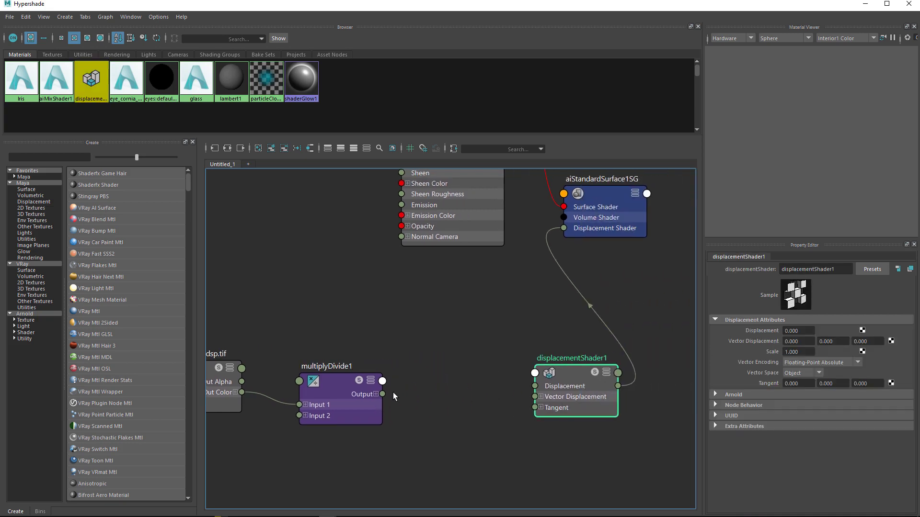
left_click_drag(511, 392, 548, 387)
key("Delete")
left_click(447, 394)
key("Tab")
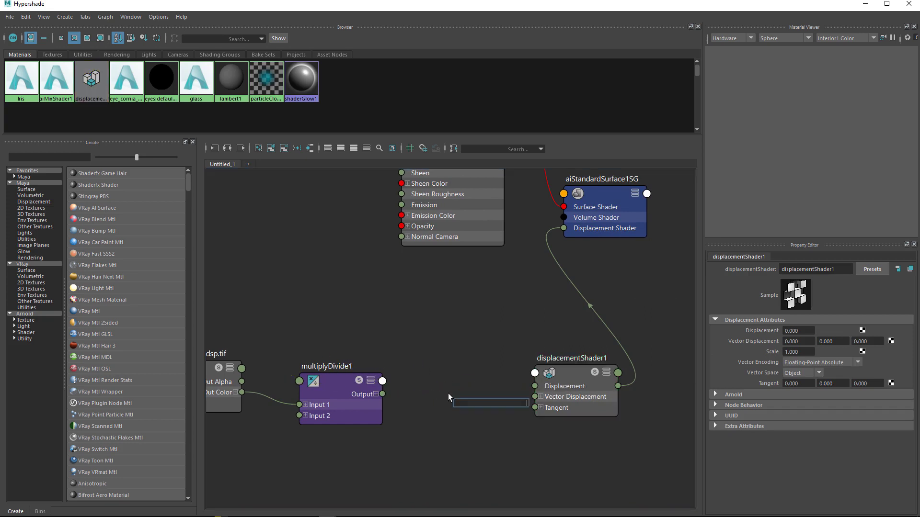
type("lumi")
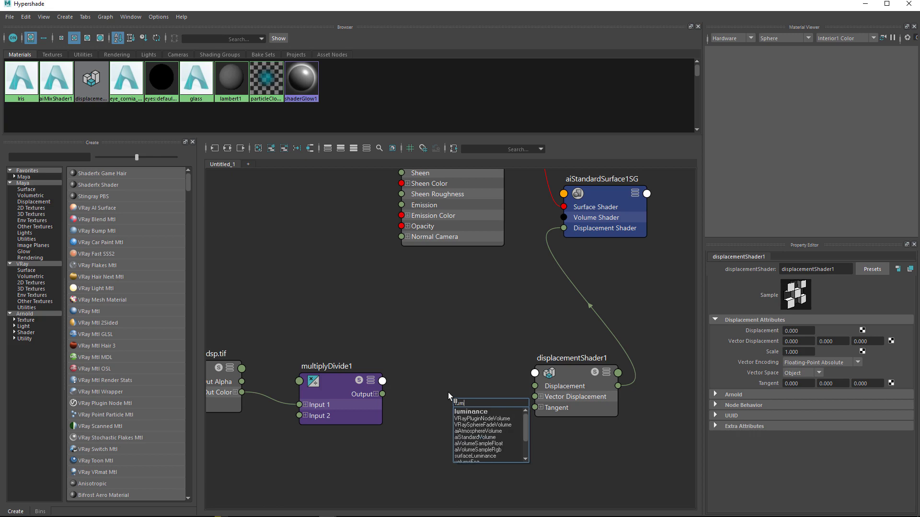
left_click(472, 414)
left_click_drag(471, 415, 435, 379)
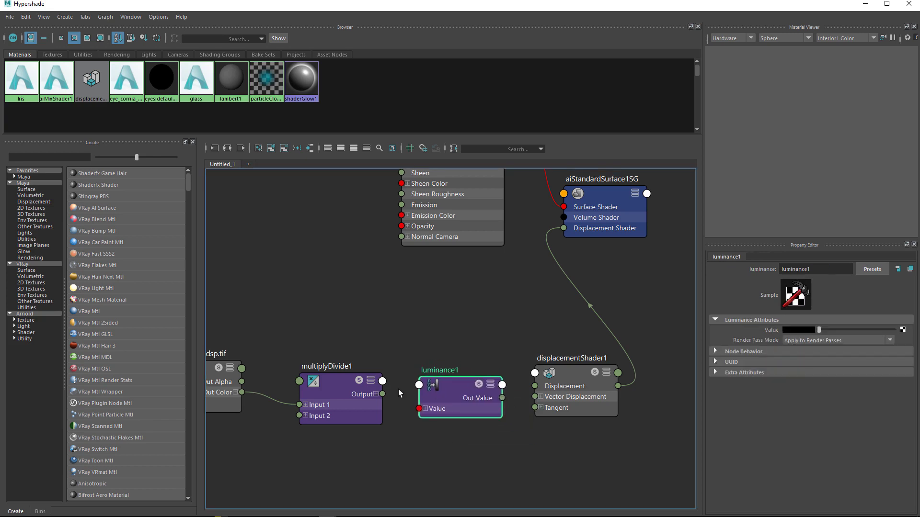
- Connect the multiplyDivide Output to the luminance Value, and the luminance Out Value to the displacement shader's Displacement input
left_click_drag(382, 395, 419, 408)
left_click_drag(505, 397, 535, 386)
middle_click_drag(509, 421, 588, 418, "alt")
- Set all three Input 2 values of the multiplyDivide node to 0.1 and close the Hypershade
left_click(415, 393)
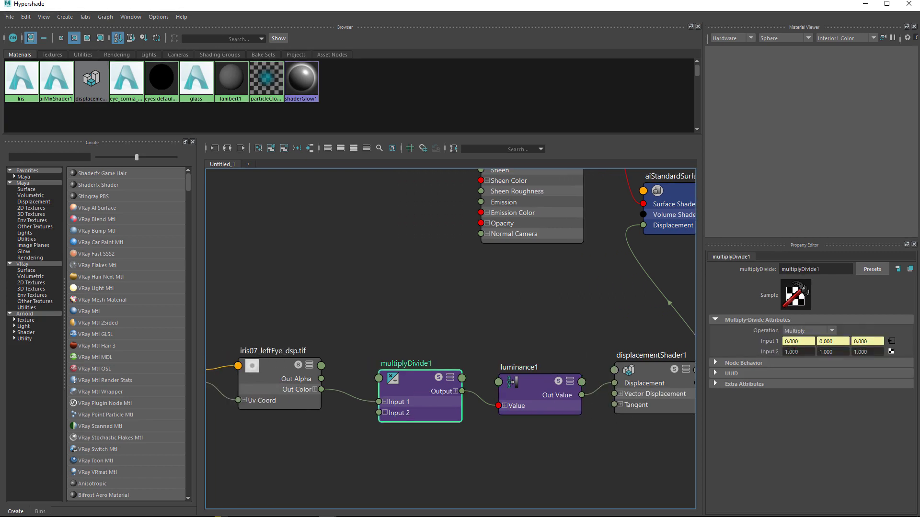
double_click(793, 352)
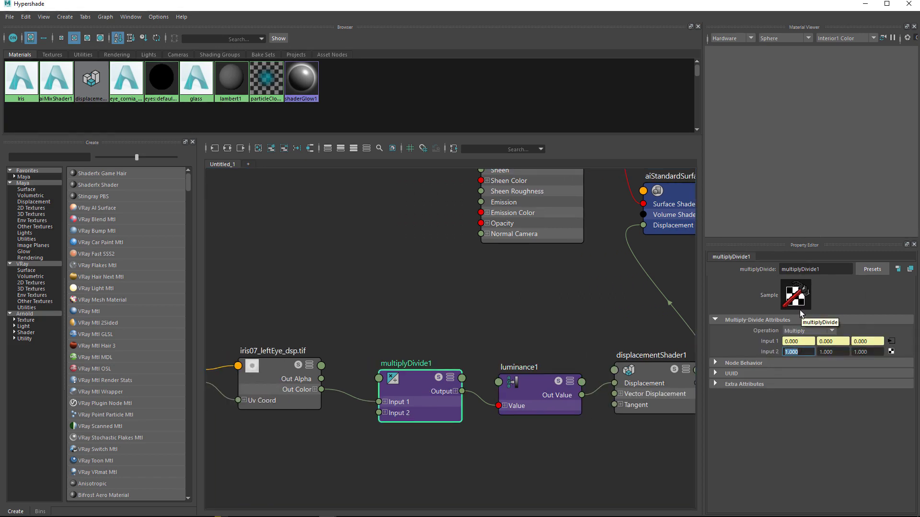
type("0.1")
key("Tab")
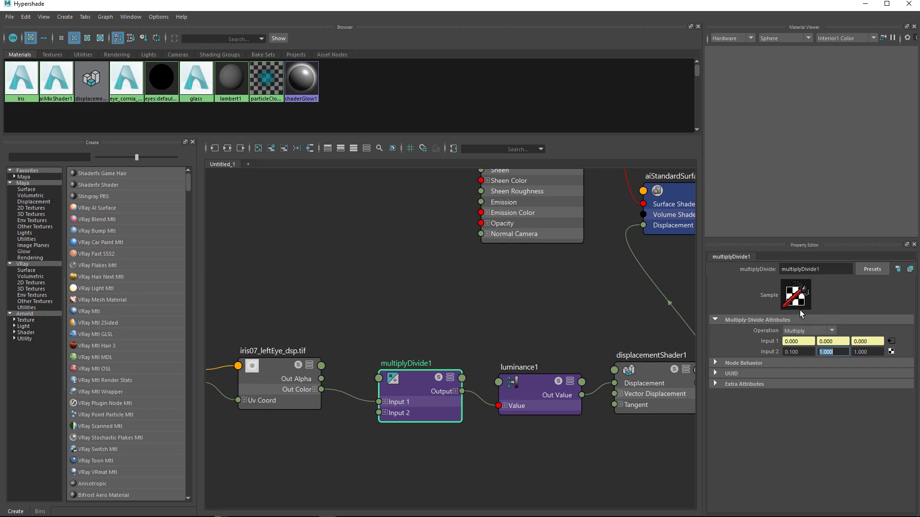
type("0.1")
key("Tab")
type("0.1")
left_click(423, 280)
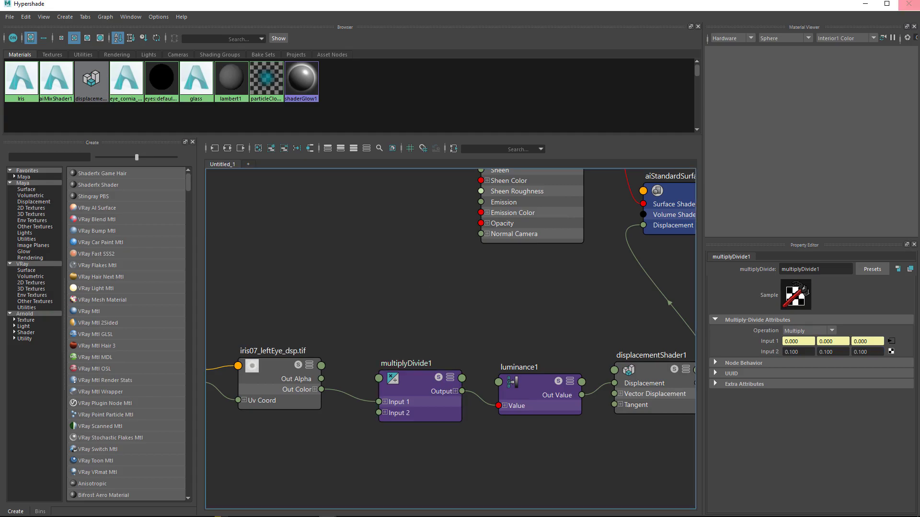
left_click(908, 4)
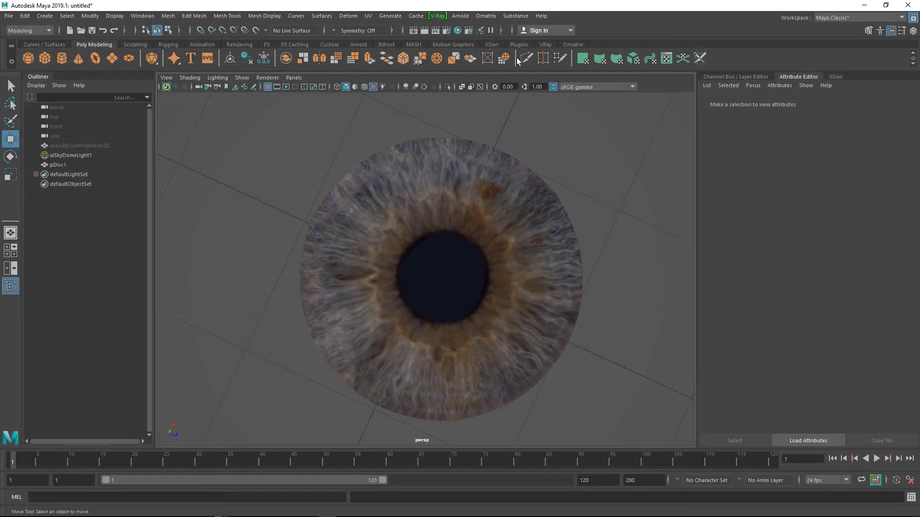
- Render the iris disc with Arnold, examine its displaced detail up close, and close the render
left_click(424, 30)
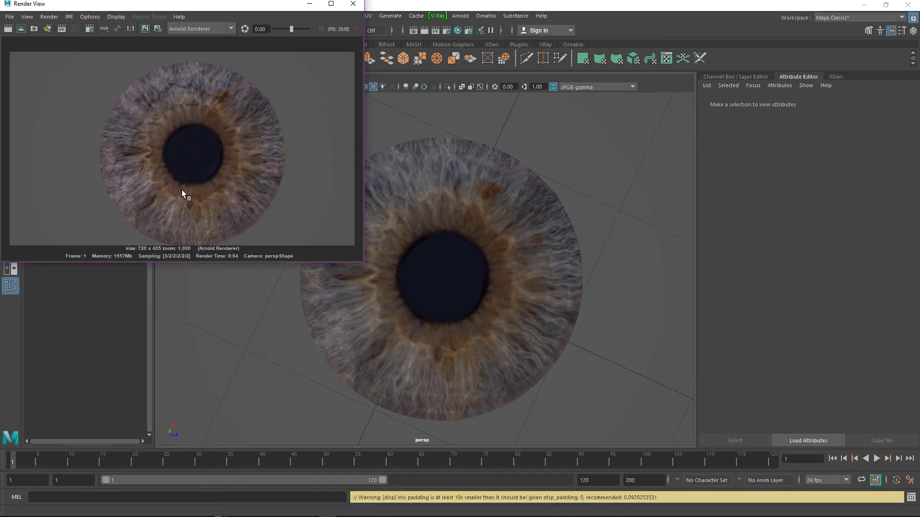
scroll(203, 169, "up", 2)
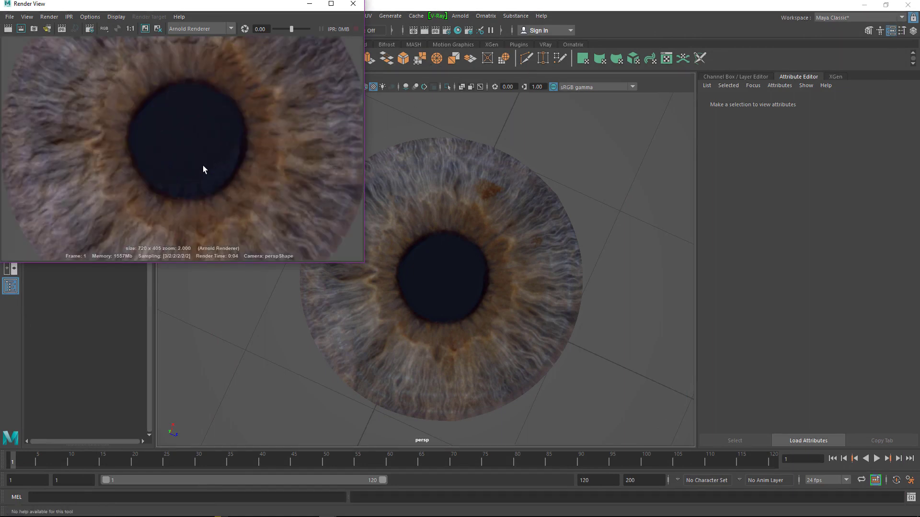
scroll(203, 169, "down", 3)
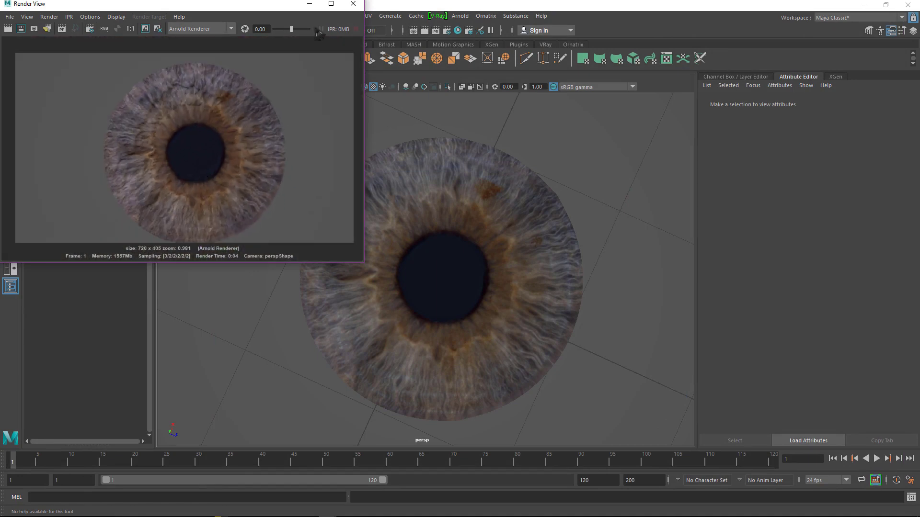
left_click(353, 3)
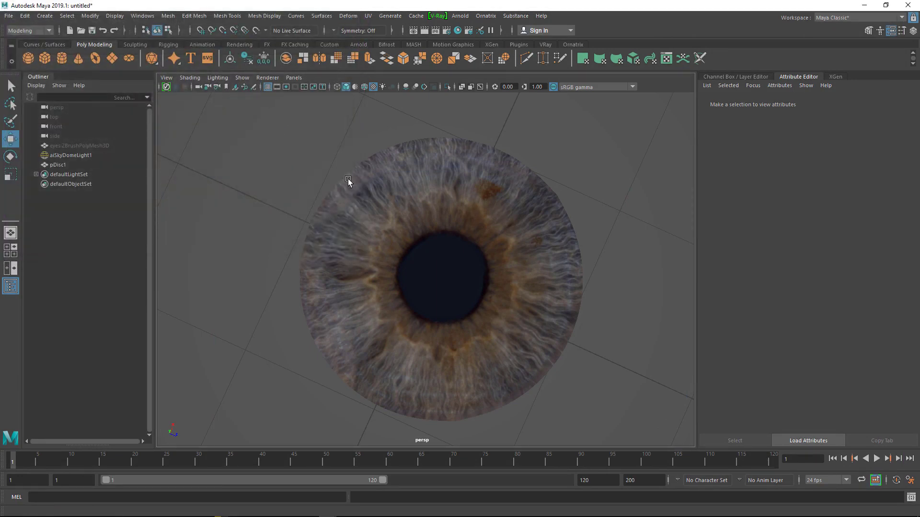
- Unhide the eyes:ZBrushPolyMesh3D eyeball mesh and render it together with the iris disc to examine the whole eye
scroll(348, 181, "down", 5)
left_click(76, 145)
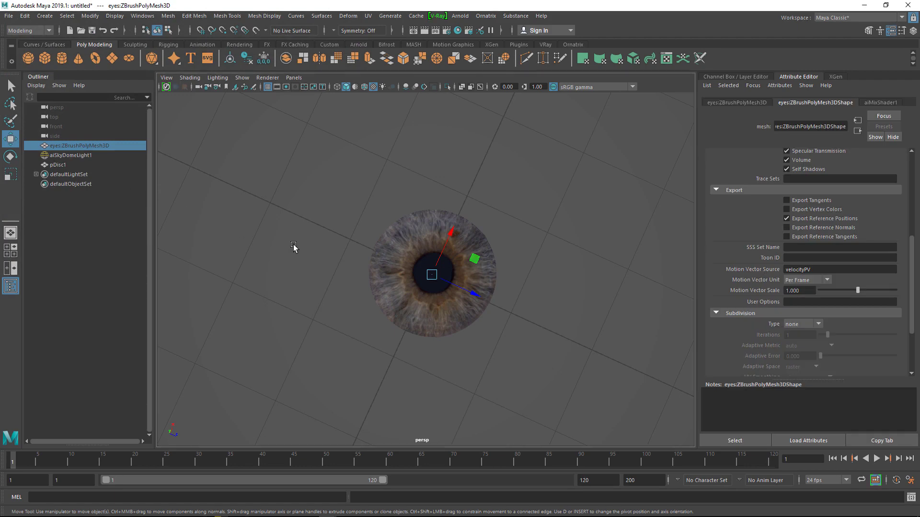
key("h")
scroll(491, 286, "up", 2)
middle_click_drag(491, 285, 480, 294, "alt")
left_click_drag(485, 300, 486, 301, "alt")
left_click(425, 30)
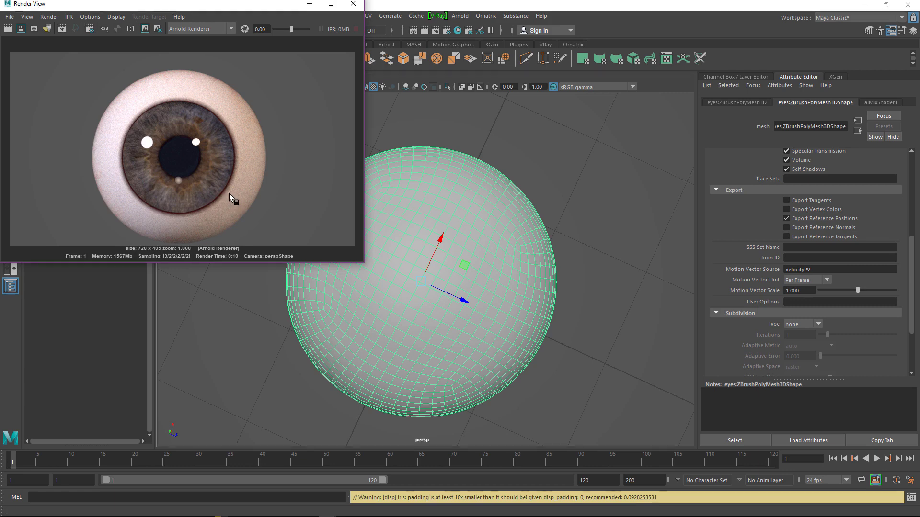
scroll(231, 196, "up", 1)
scroll(230, 192, "down", 3)
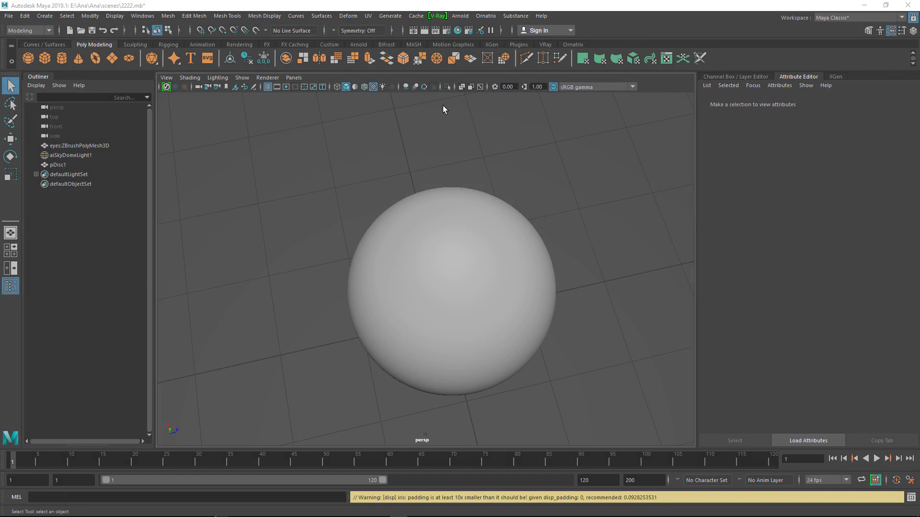
- Render the complete eye from the angled view, examine the iris and sclera, and close the render
left_click(413, 31)
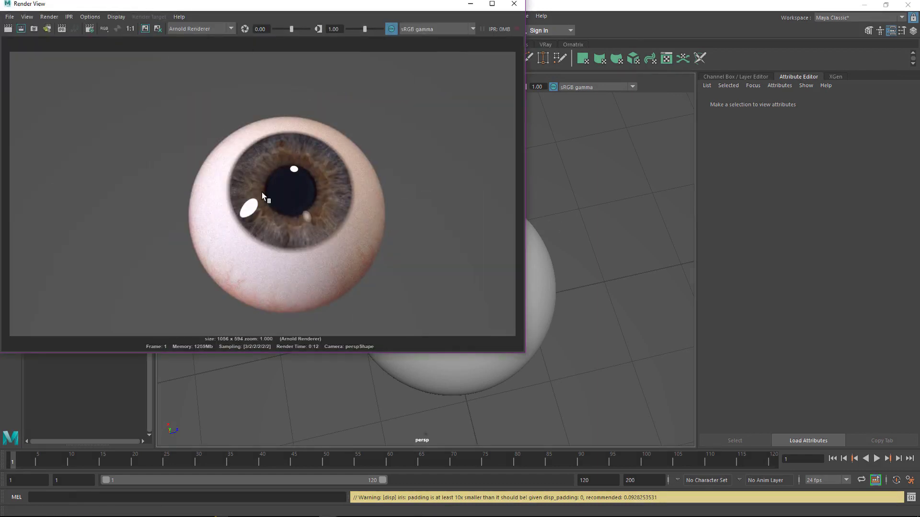
scroll(287, 183, "up", 5)
scroll(289, 182, "down", 6)
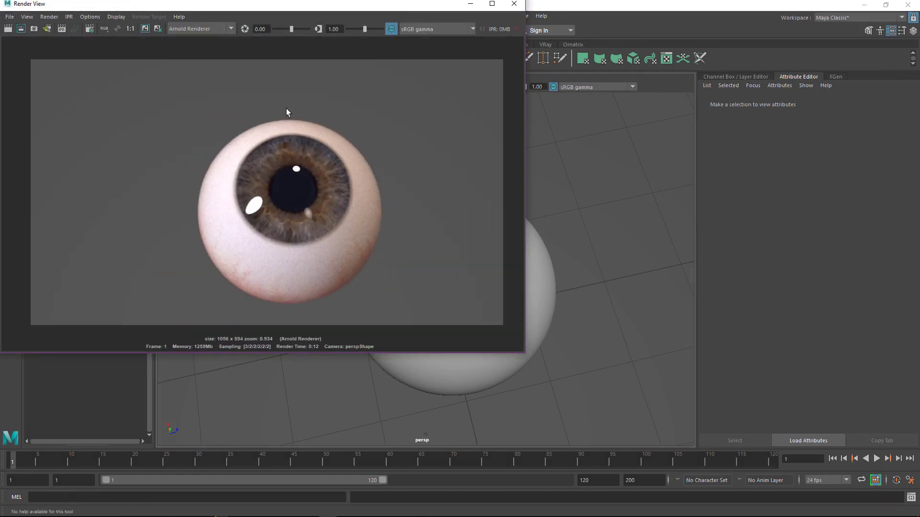
left_click(514, 3)
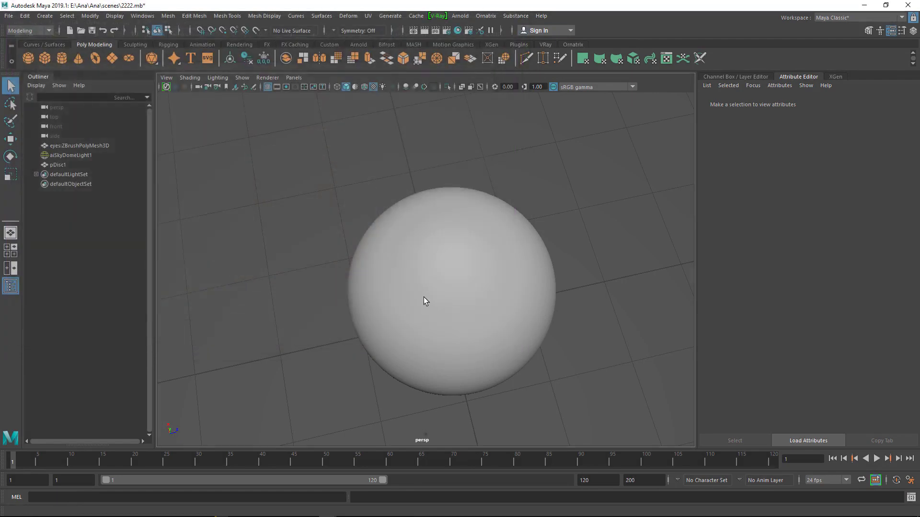
- Select the eyeball mesh and review the eye_cornia_color settings through shader2 of its aiMixShader1 material
left_click_drag(460, 326, 482, 273, "alt")
right_click_drag(457, 277, 394, 317, "alt")
left_click(407, 314)
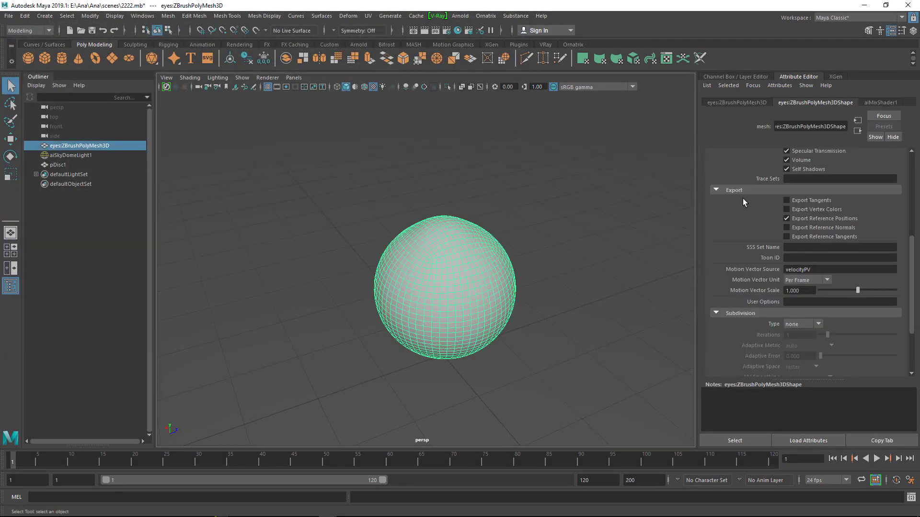
left_click(883, 104)
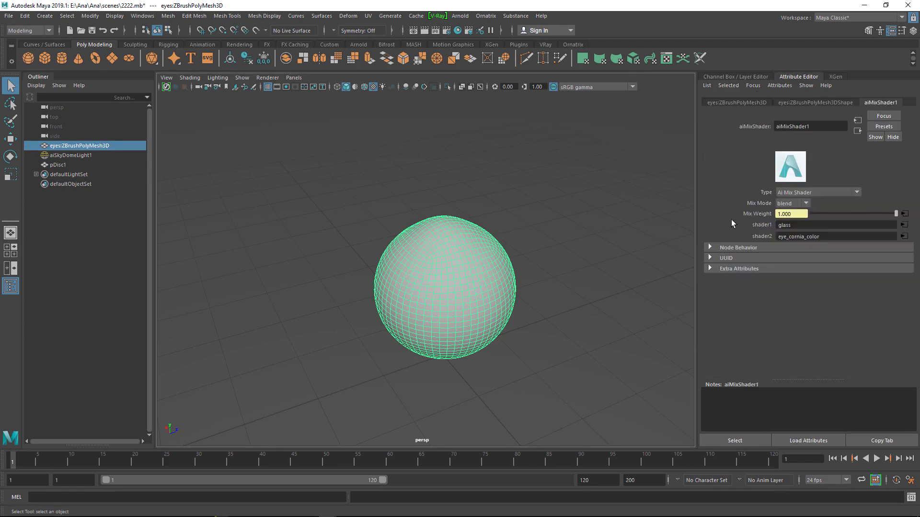
left_click(904, 237)
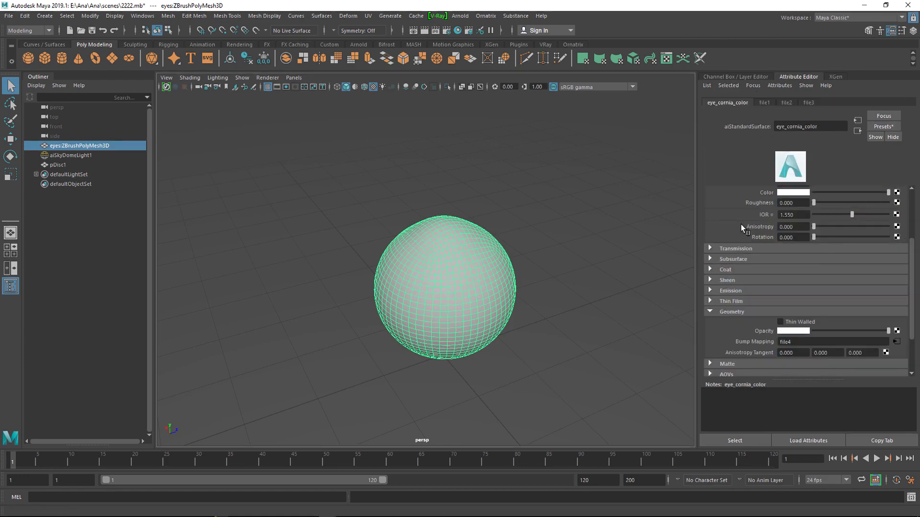
scroll(760, 227, "up", 3)
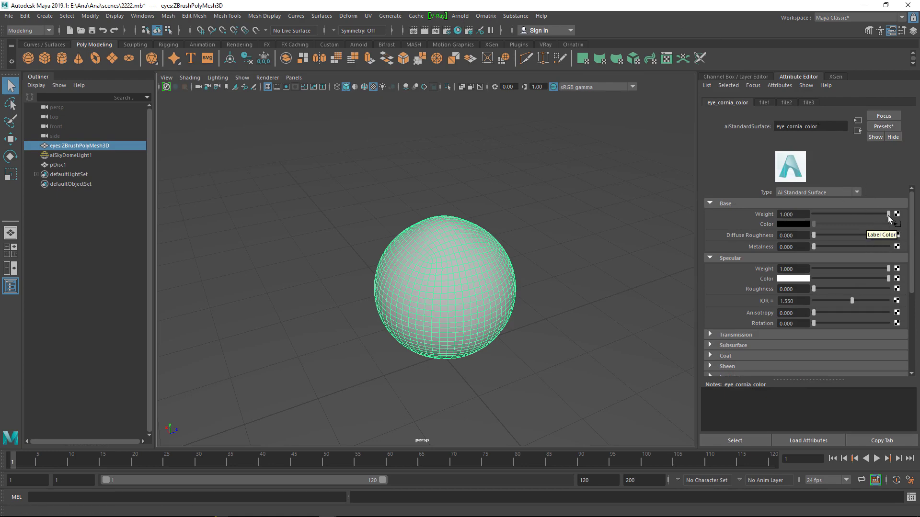
scroll(823, 294, "down", 5)
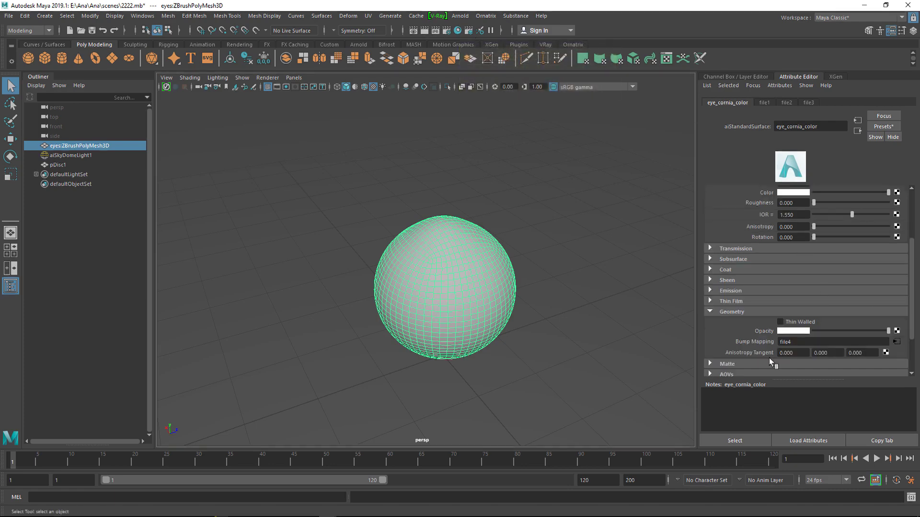
- Open the Hypershade and graph the complete input and output network of aiMixShader1 in place of the iris network
left_click(462, 30)
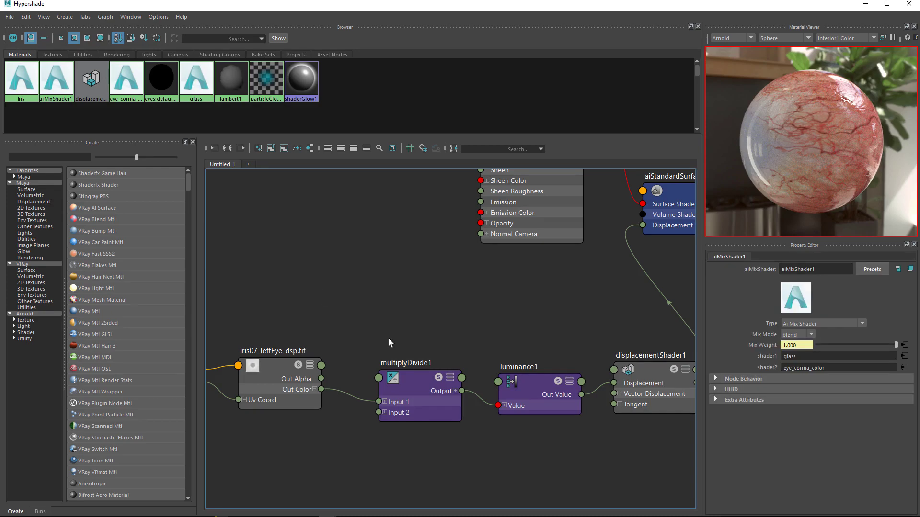
middle_click_drag(397, 322, 372, 424, "alt")
right_click_drag(426, 393, 365, 382, "alt")
middle_click_drag(366, 381, 396, 409)
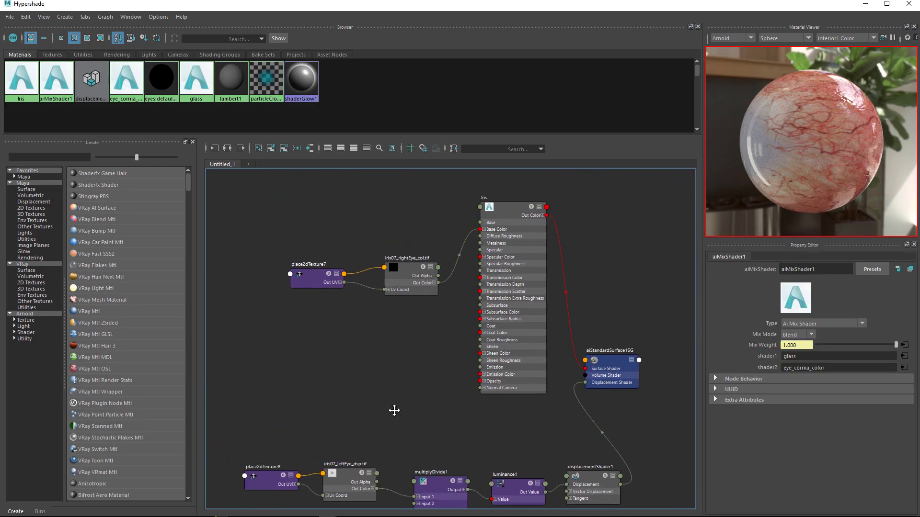
left_click(21, 77)
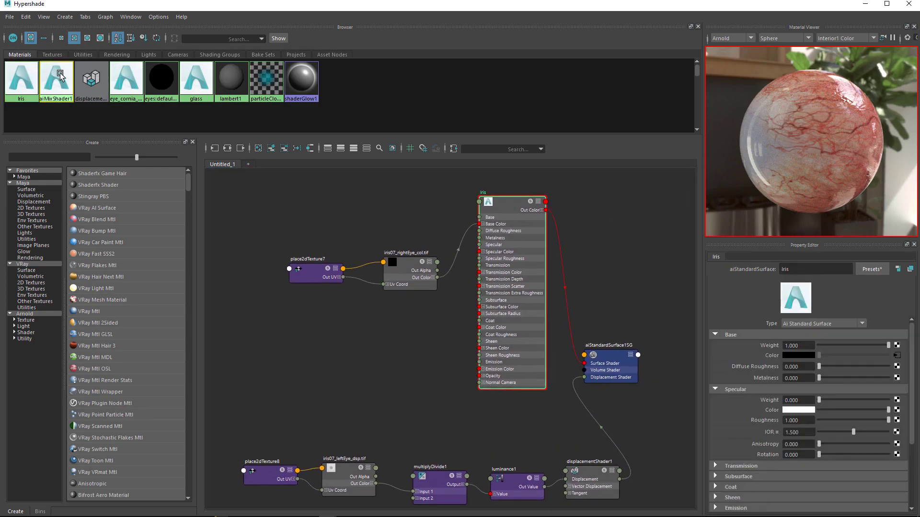
left_click(226, 148)
right_click_drag(346, 301, 427, 278, "alt")
middle_click_drag(428, 282, 354, 405)
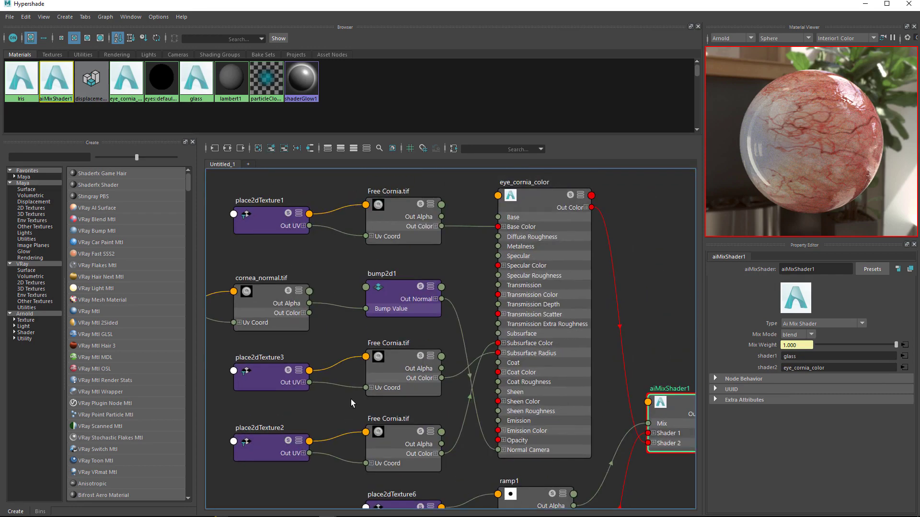
middle_click_drag(364, 354, 383, 338)
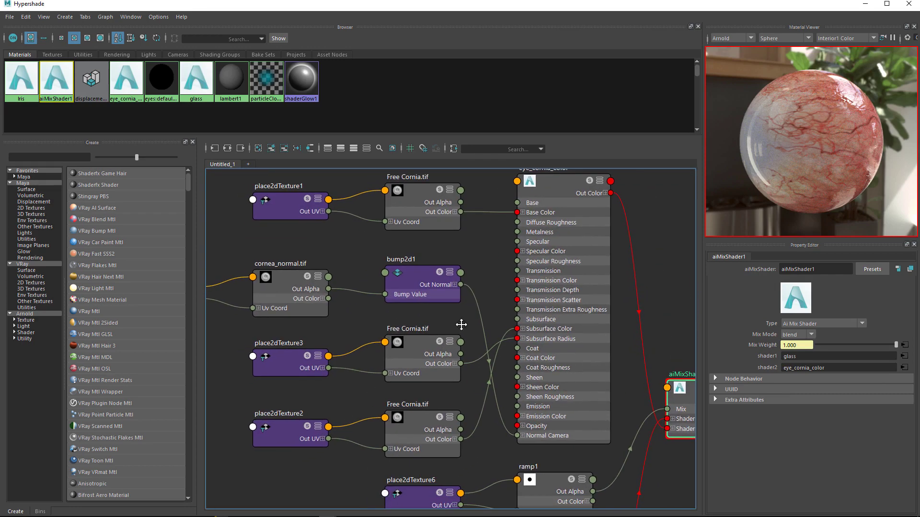
middle_click_drag(460, 324, 459, 326)
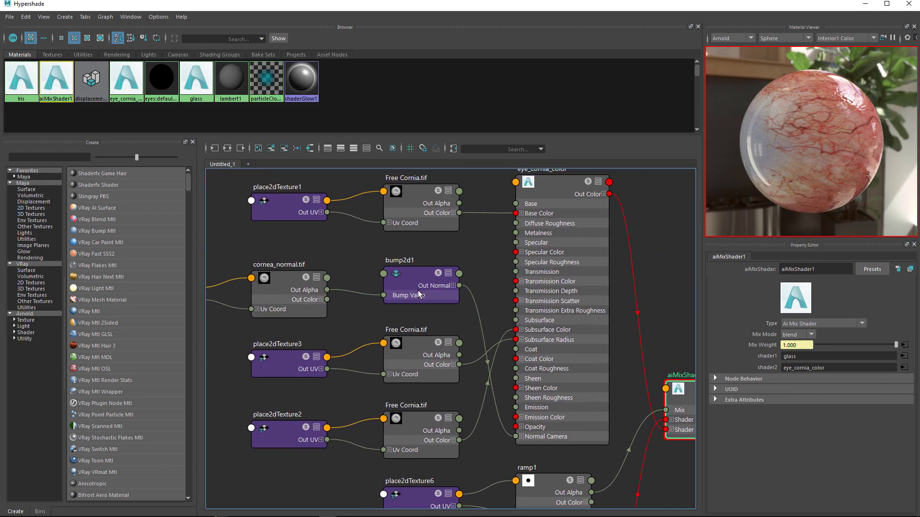
- Check the file settings of the three Free Cornia.tif texture nodes feeding eye_cornia_color
left_click(395, 193)
left_click(418, 347)
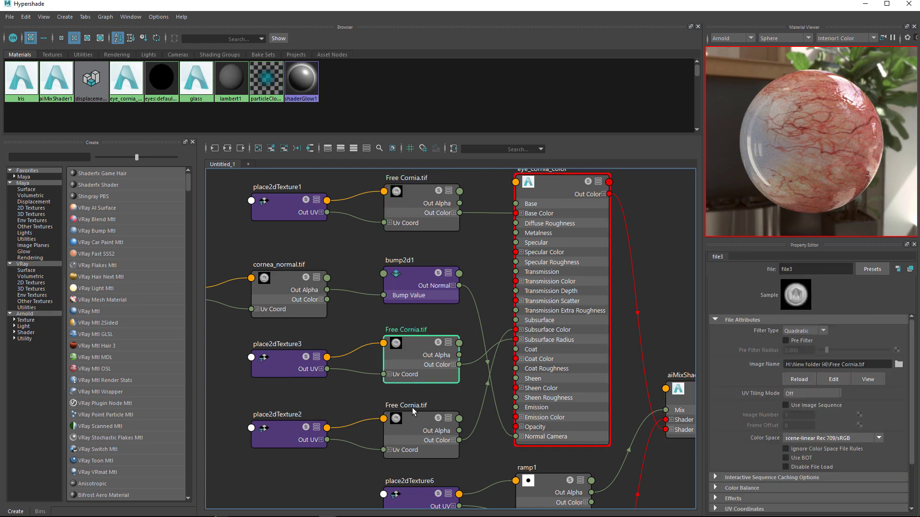
left_click(413, 410)
left_click(415, 211)
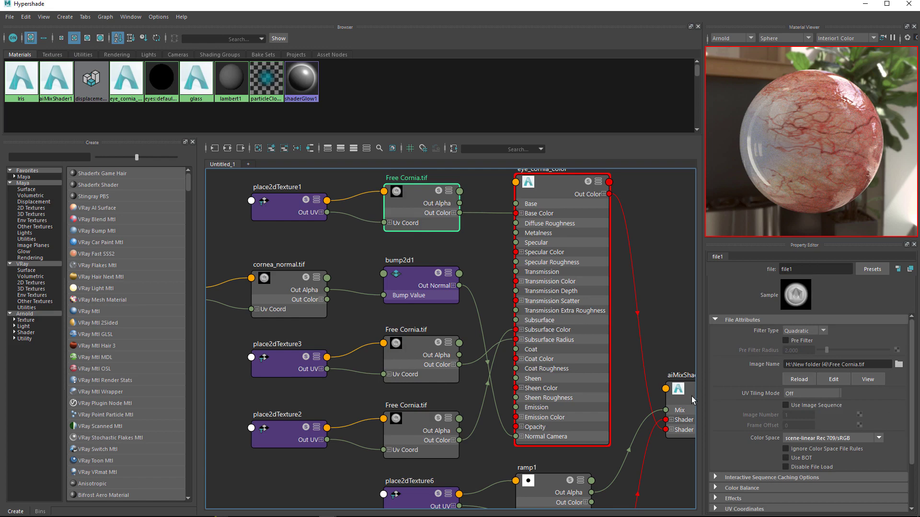
- Delete the two Free Cornia.tif textures feeding the subsurface inputs, along with place2dTexture3 and place2dTexture2
left_click(408, 356)
left_click(428, 428, "shift")
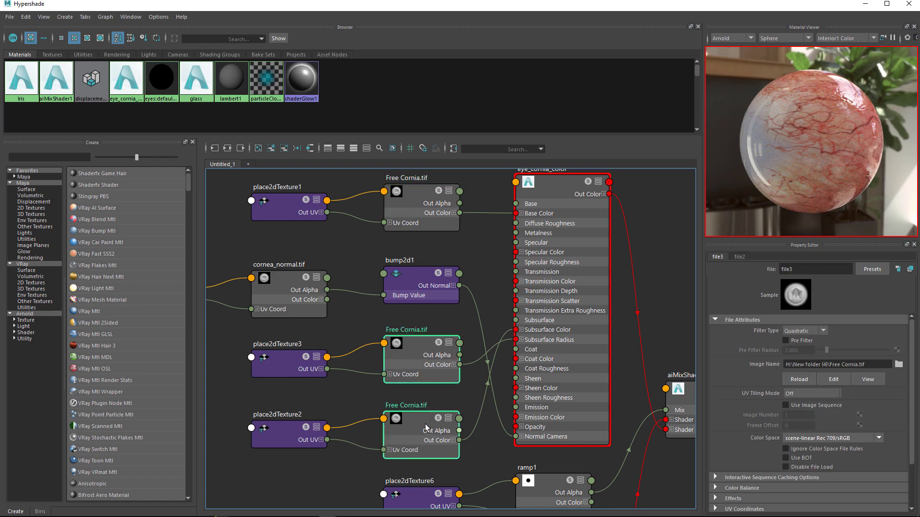
key("Delete")
left_click(292, 354)
key("Delete")
left_click(293, 434)
key("Delete")
- Replace the remaining Free Cornia.tif image with Sclera color.png and set its color space to scene-linear Rec 709/sRGB
left_click(406, 197)
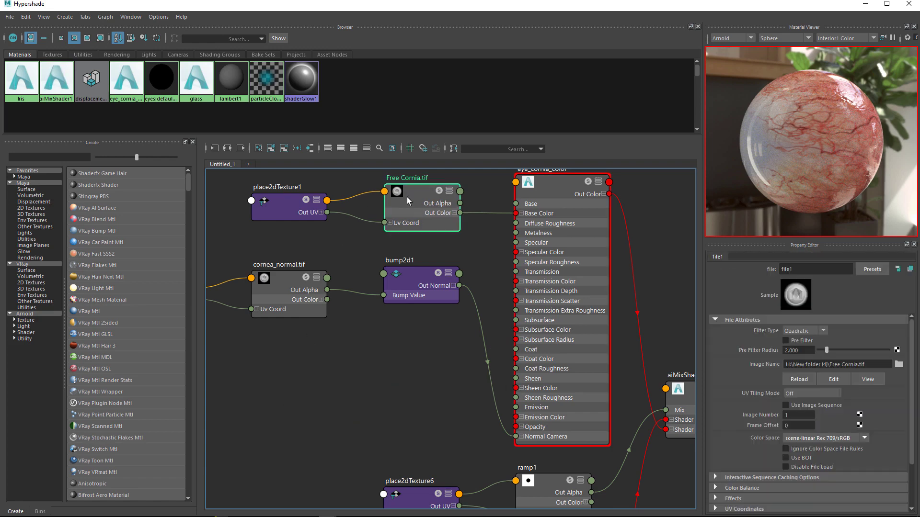
left_click(898, 364)
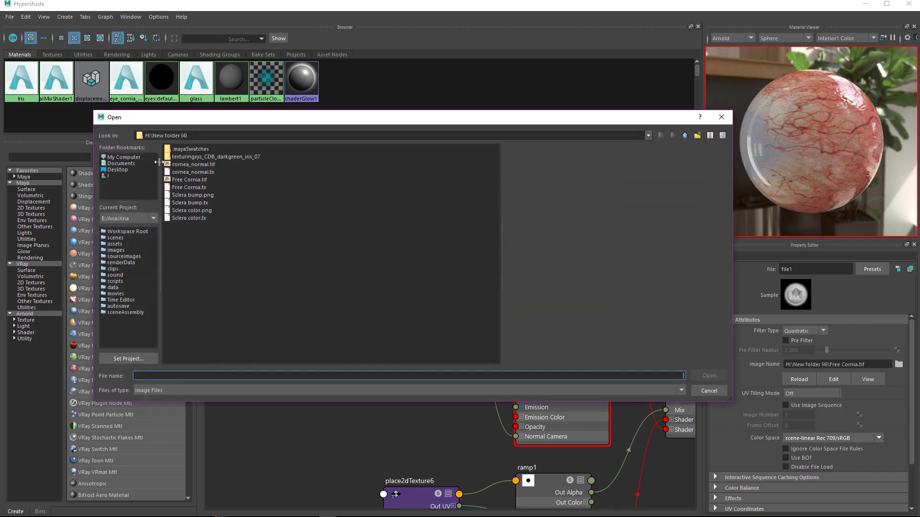
left_click(205, 219)
left_click(204, 211)
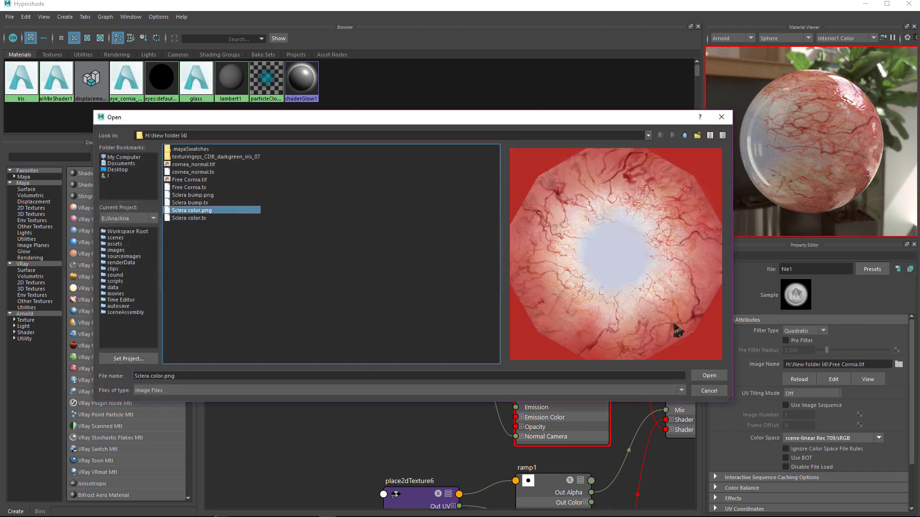
left_click(711, 378)
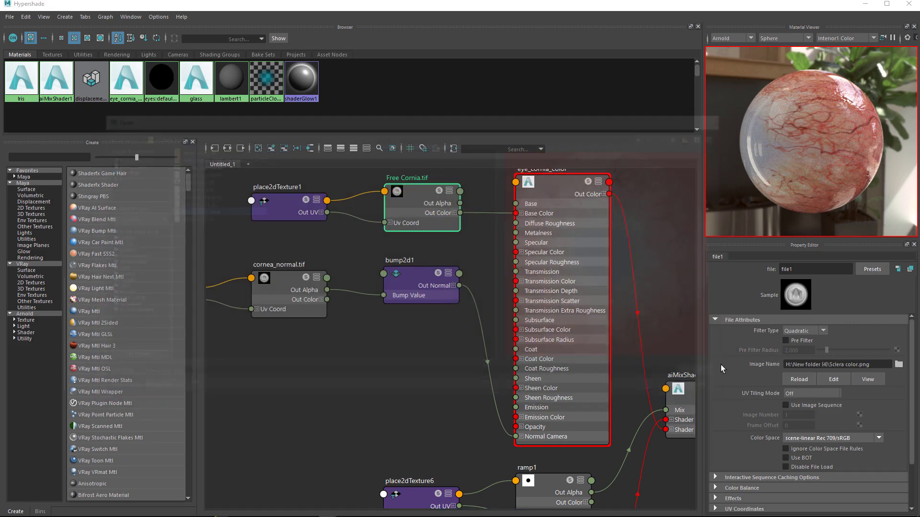
left_click(808, 437)
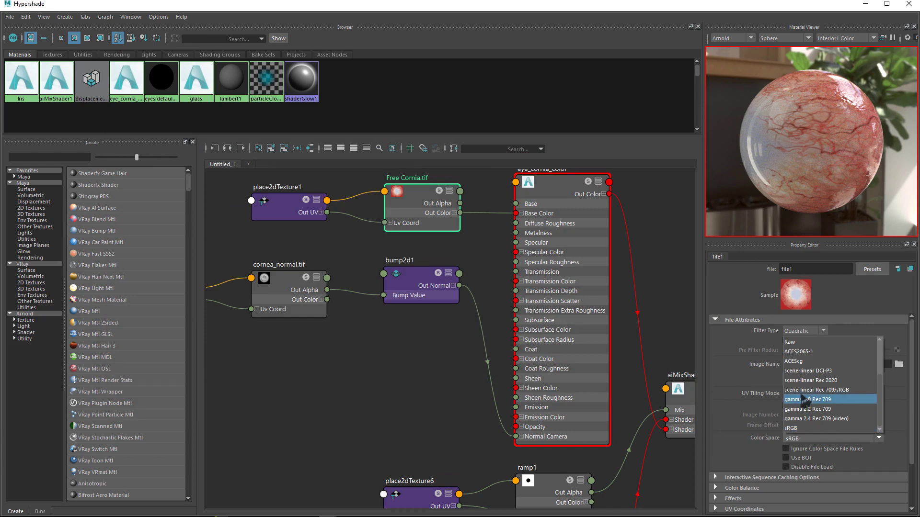
left_click(850, 390)
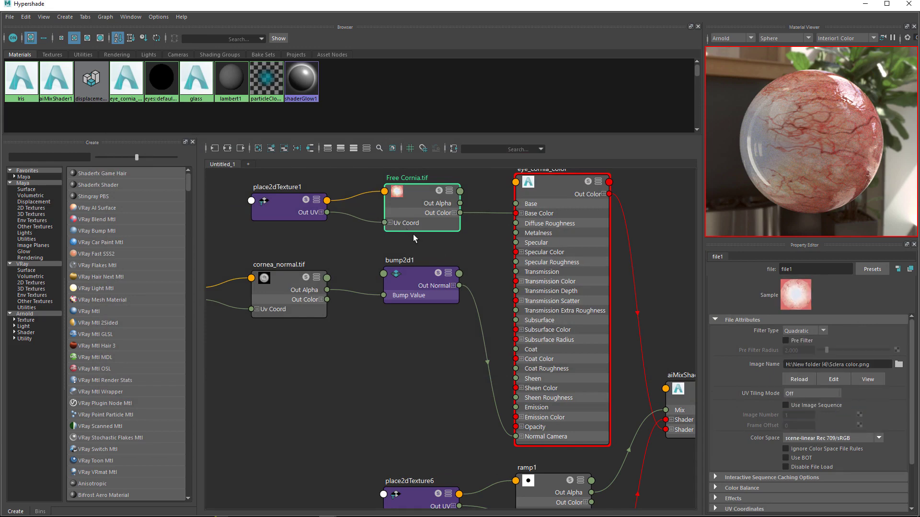
- Connect the sclera color texture's Out Color to both Subsurface Color and Subsurface Radius of eye_cornia_color
left_click_drag(460, 213, 515, 339)
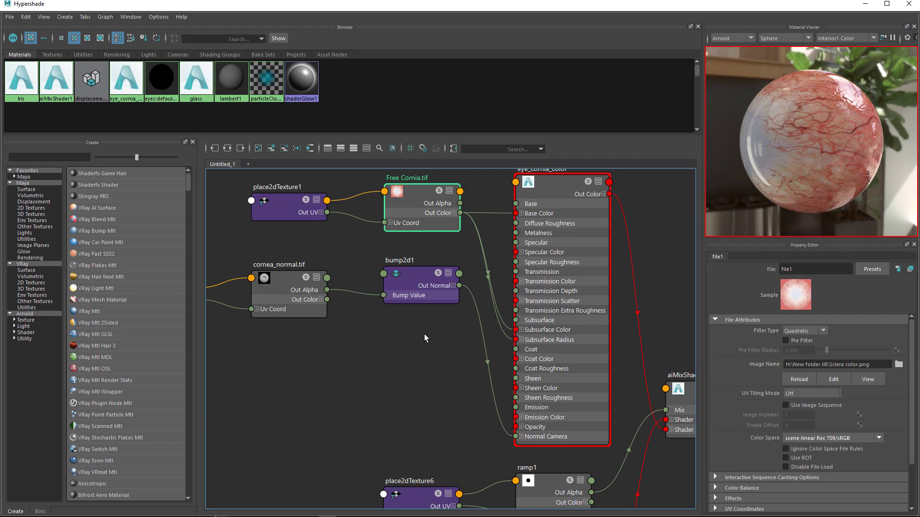
middle_click_drag(423, 338, 418, 287, "alt")
right_click_drag(423, 301, 359, 302, "alt")
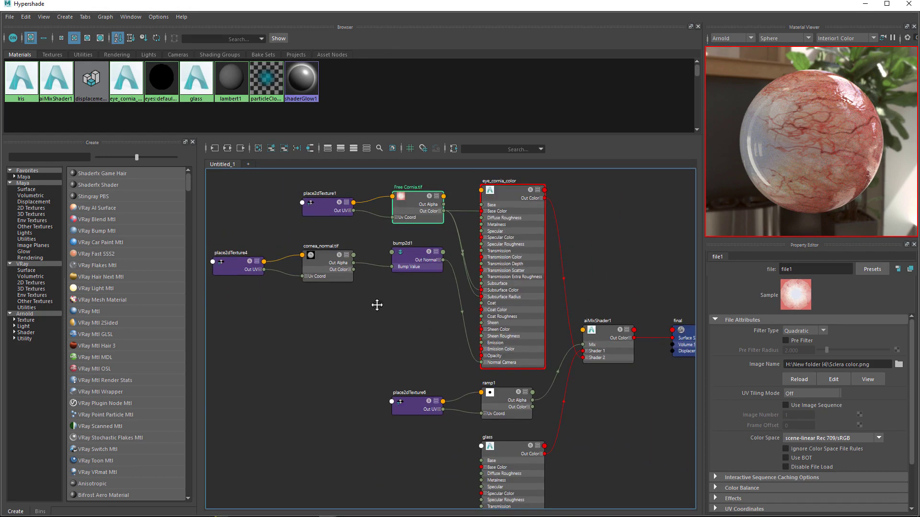
middle_click_drag(377, 305, 353, 336, "alt")
right_click_drag(449, 282, 525, 284, "alt")
middle_click_drag(408, 233, 425, 252, "alt")
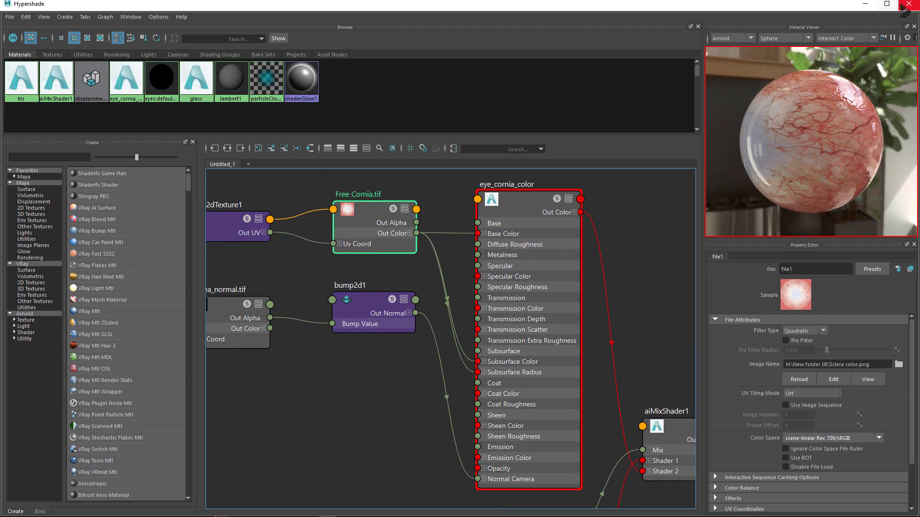
- Switch the bump2d1 node feeding eye_cornia_color from tangent space normals to Bump
left_click(366, 306)
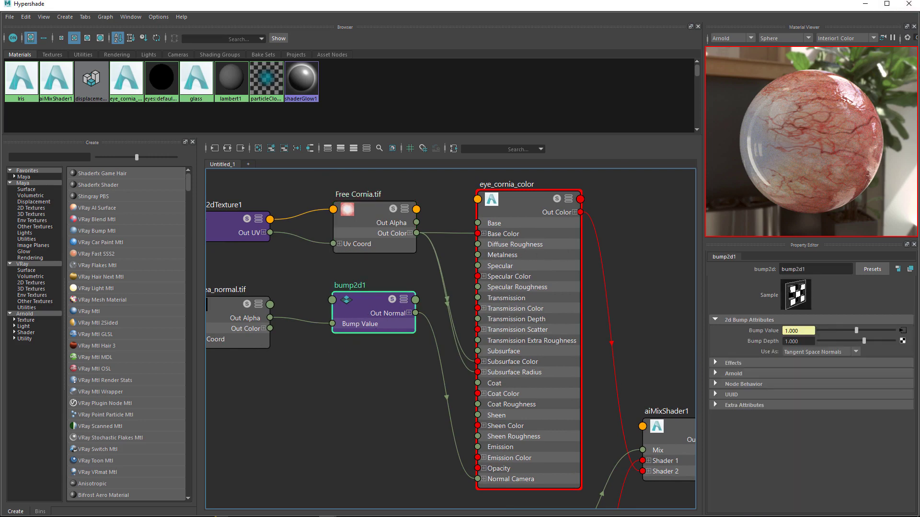
middle_click_drag(294, 354, 397, 355, "alt")
left_click(318, 333)
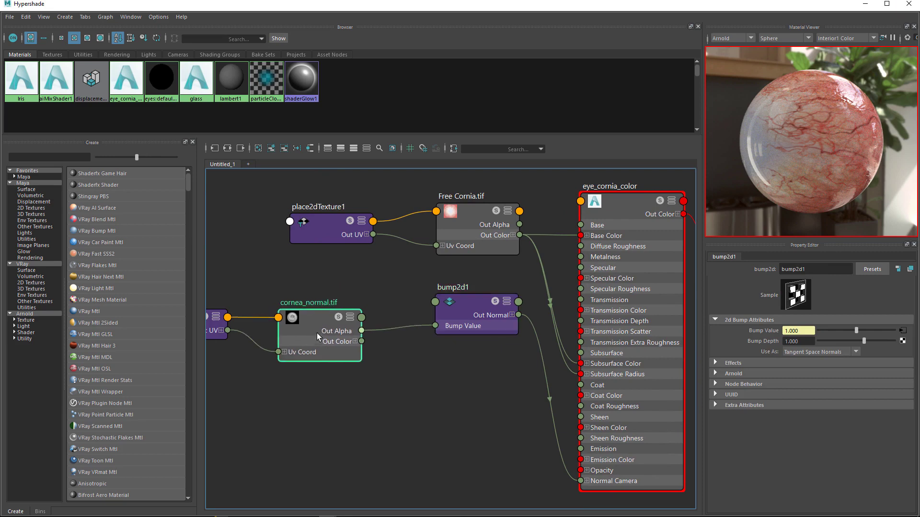
left_click(427, 353)
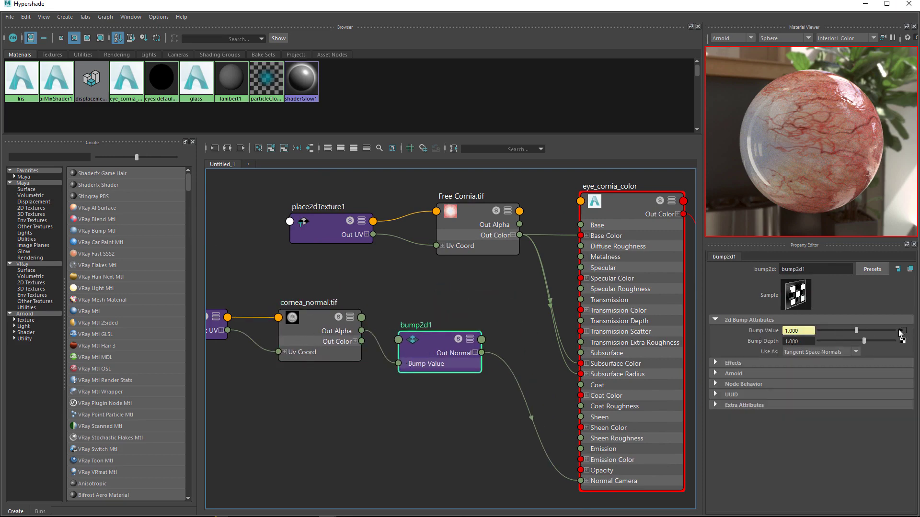
left_click(836, 353)
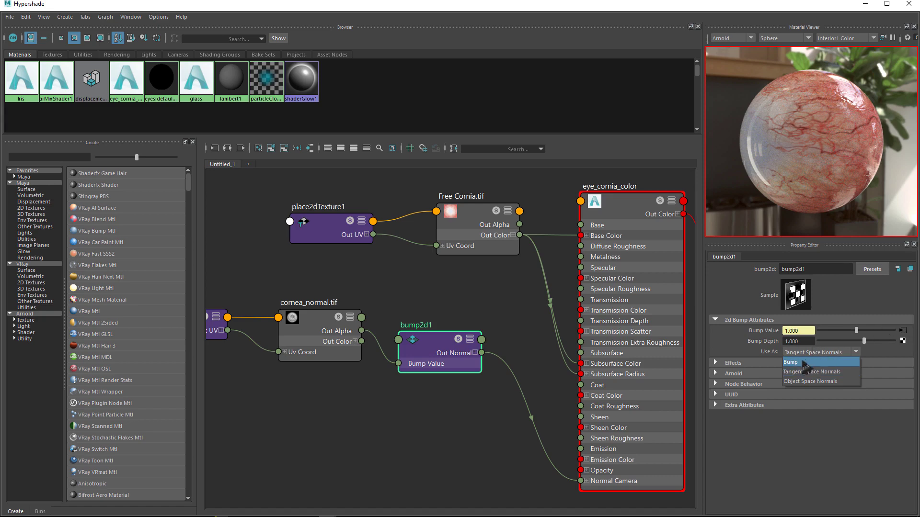
left_click(805, 363)
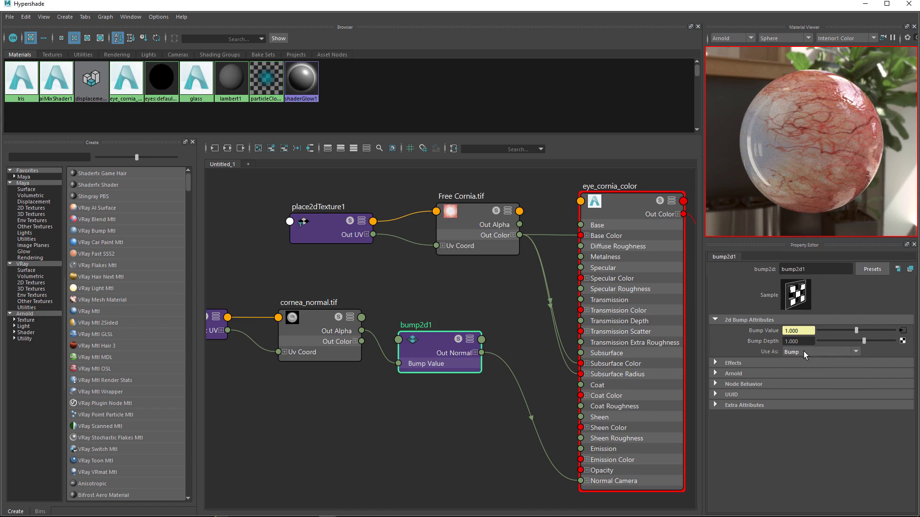
- Replace the image of the cornea_normal.tif texture behind bump2d1 with Sclera bump.tx
left_click(902, 330)
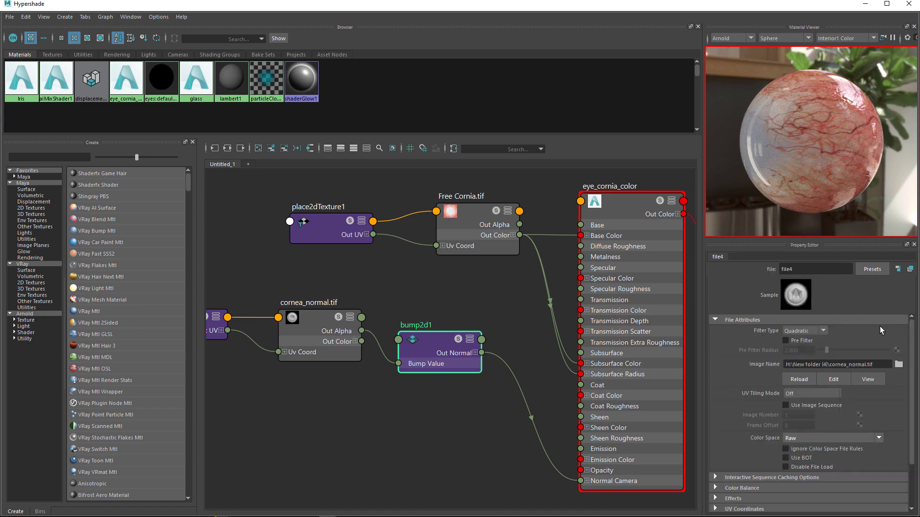
left_click(898, 365)
left_click(199, 211)
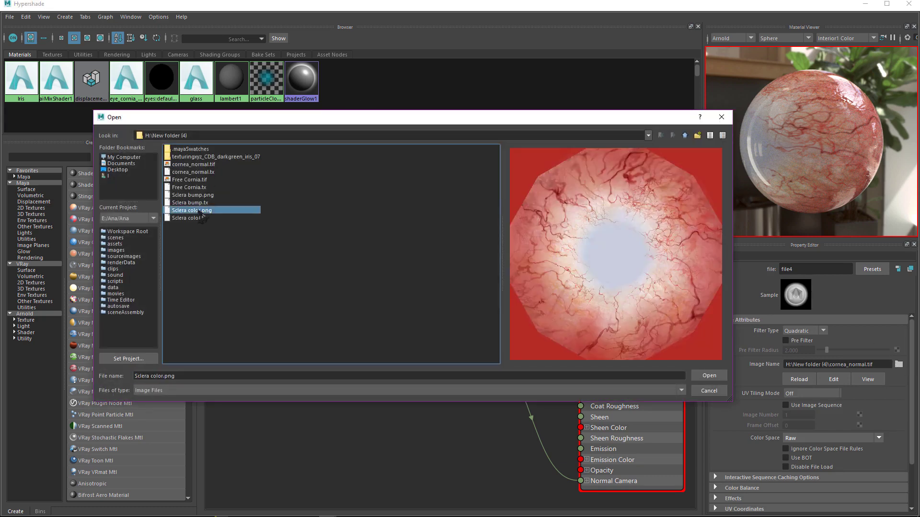
left_click(197, 204)
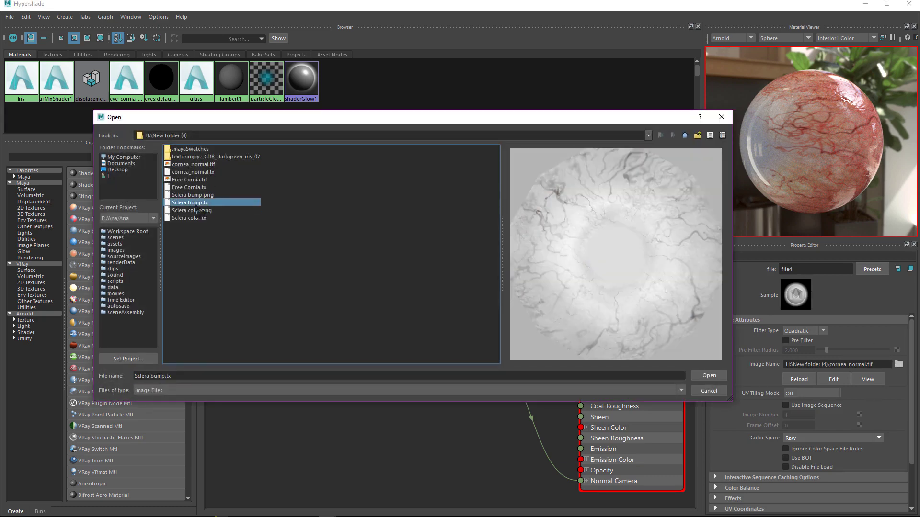
left_click(708, 376)
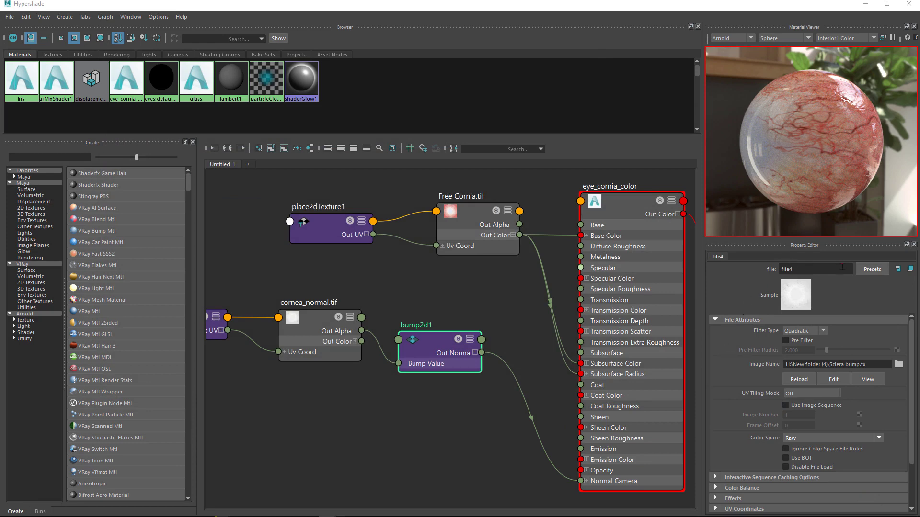
- Set the bump depth of bump2d1 to 0.1
left_click_drag(424, 345, 425, 346)
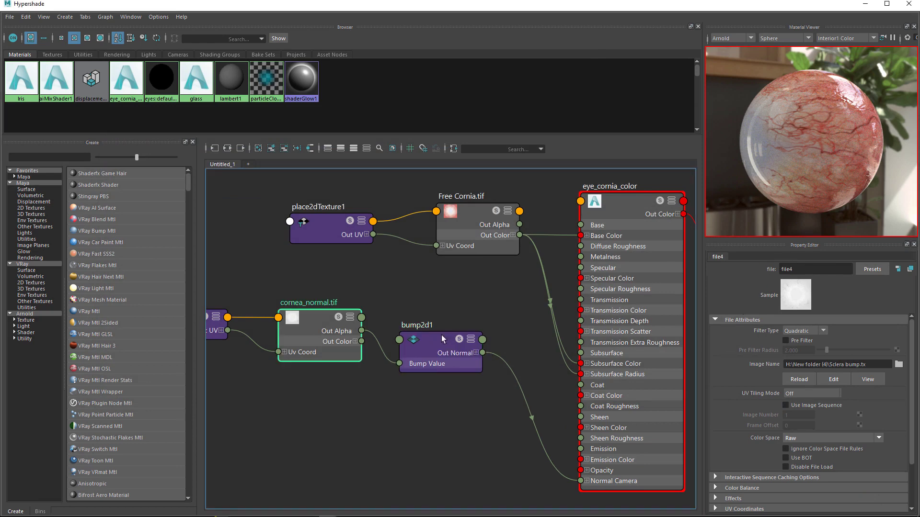
left_click(438, 349)
left_click(806, 341)
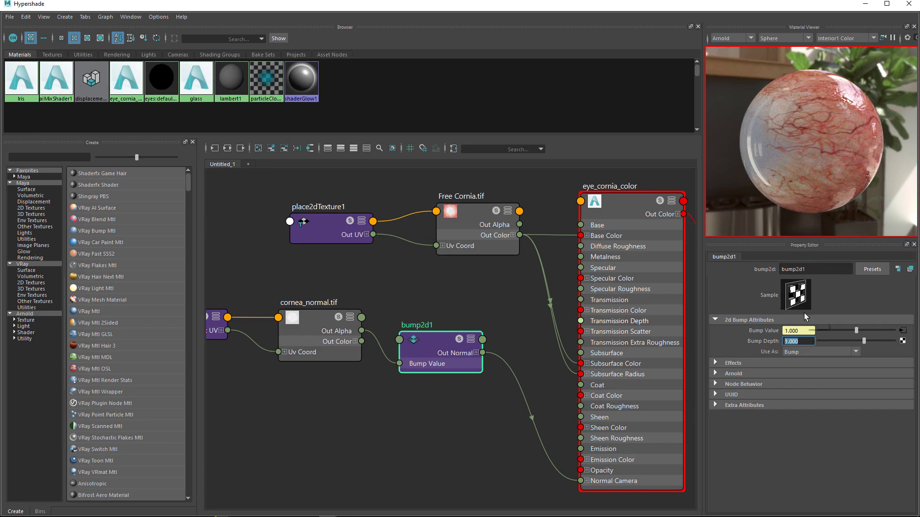
type("0.1")
key("Return")
- Raise the specular roughness of eye_cornia_color to 0.098 and close the Hypershade
left_click(620, 256)
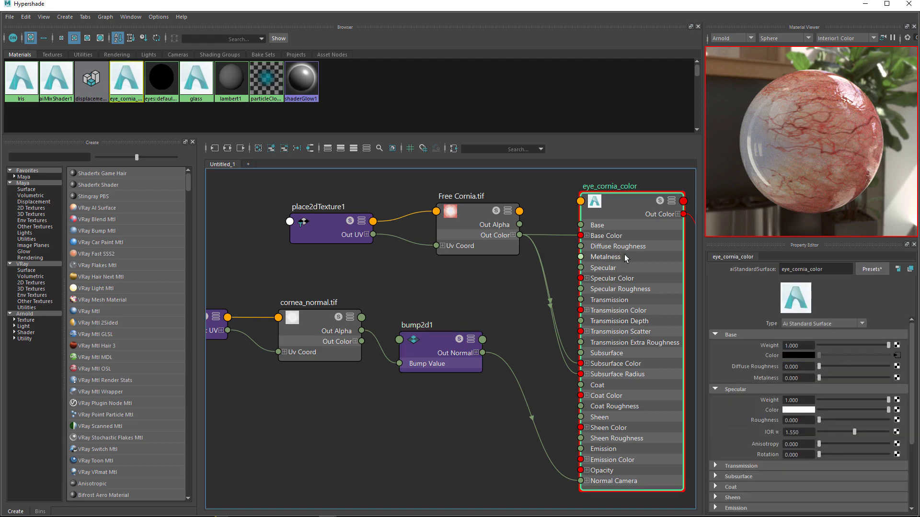
left_click(821, 419)
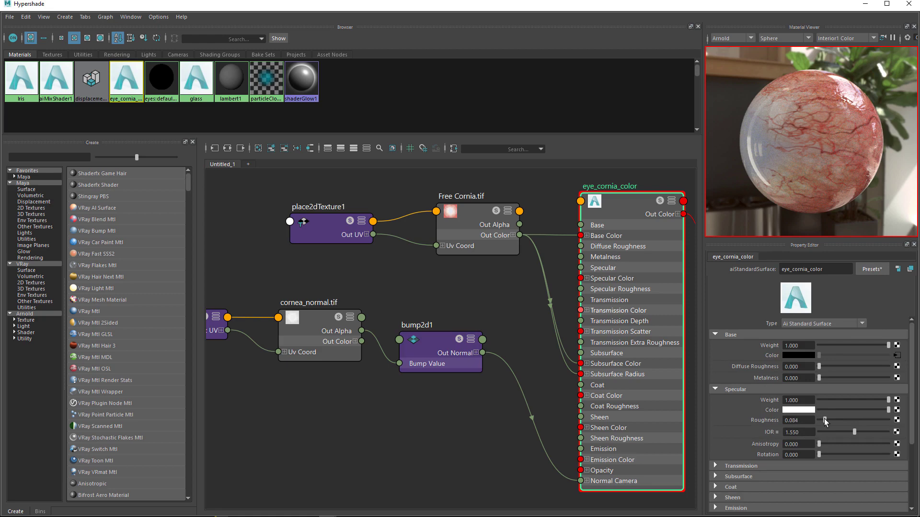
left_click_drag(824, 419, 825, 418)
middle_click_drag(505, 316, 435, 340, "alt")
middle_click_drag(629, 328, 484, 314, "alt")
scroll(487, 313, "down", 3)
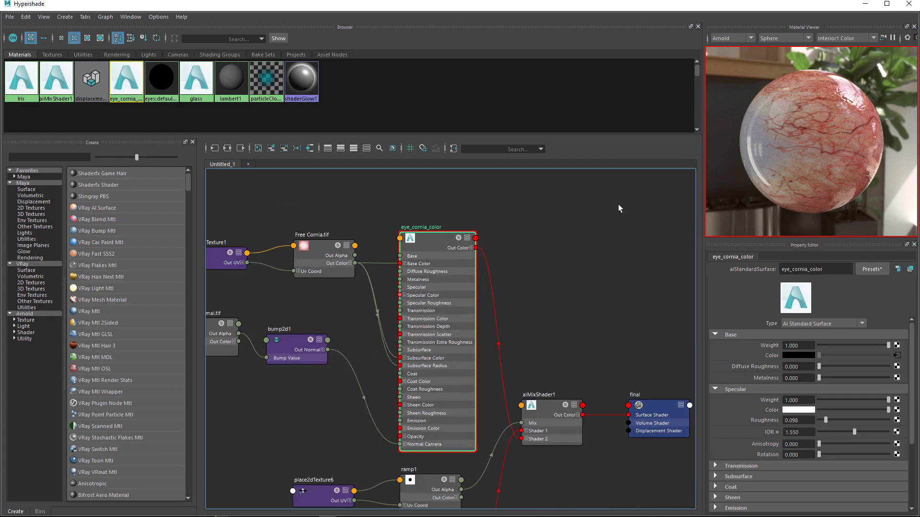
left_click(907, 4)
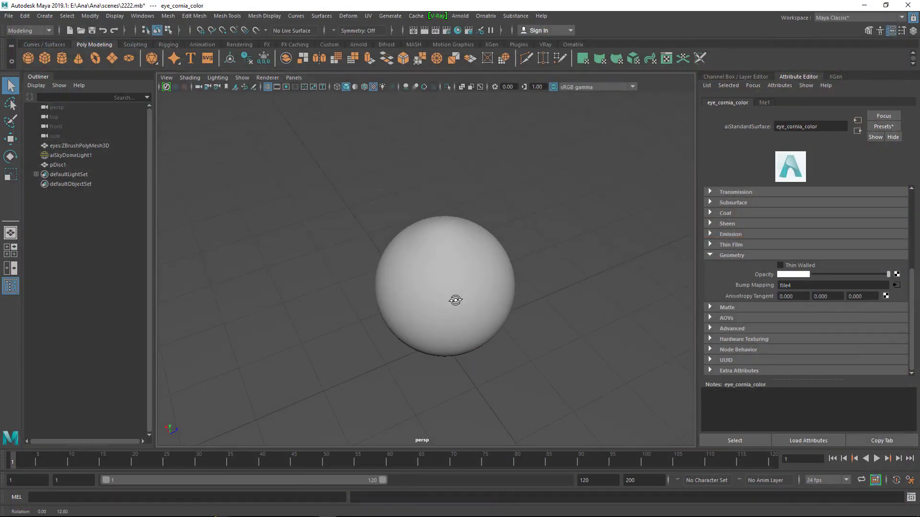
- Set the render image size to the 2k_Square preset in the render settings
right_click_drag(540, 317, 497, 318, "alt")
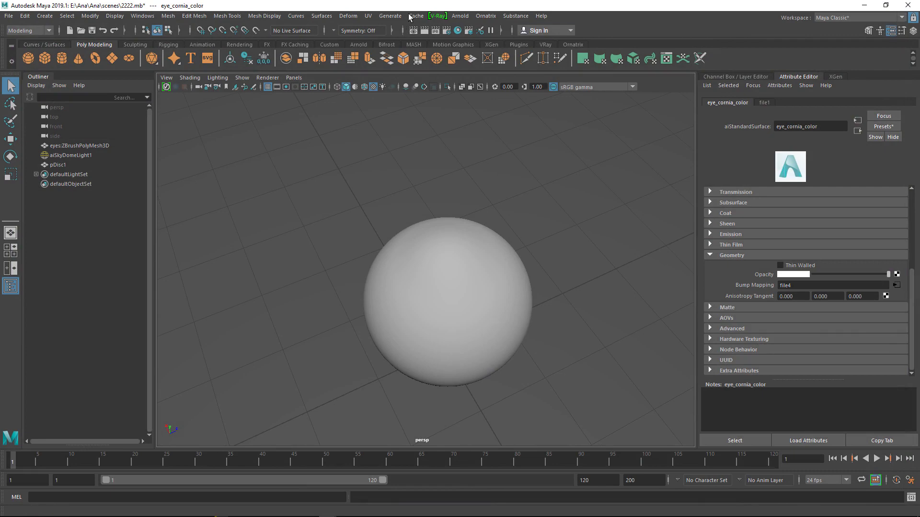
left_click(445, 30)
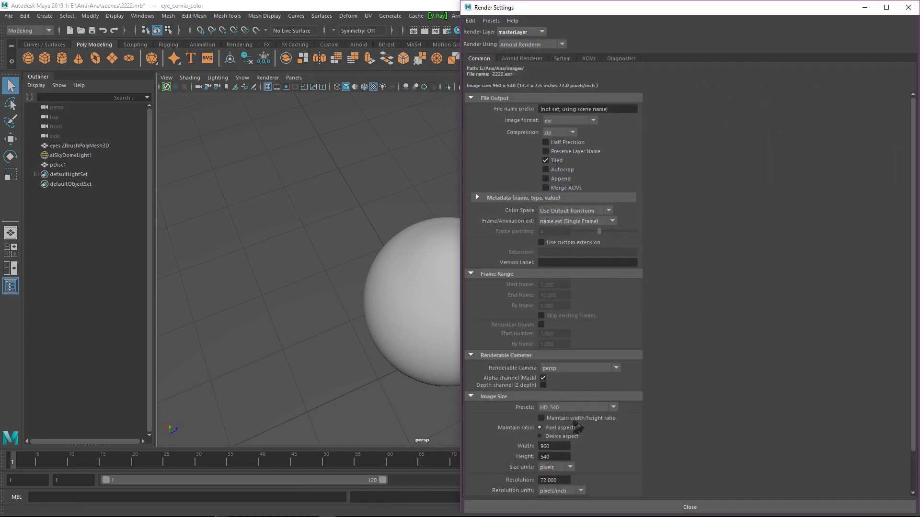
left_click(575, 408)
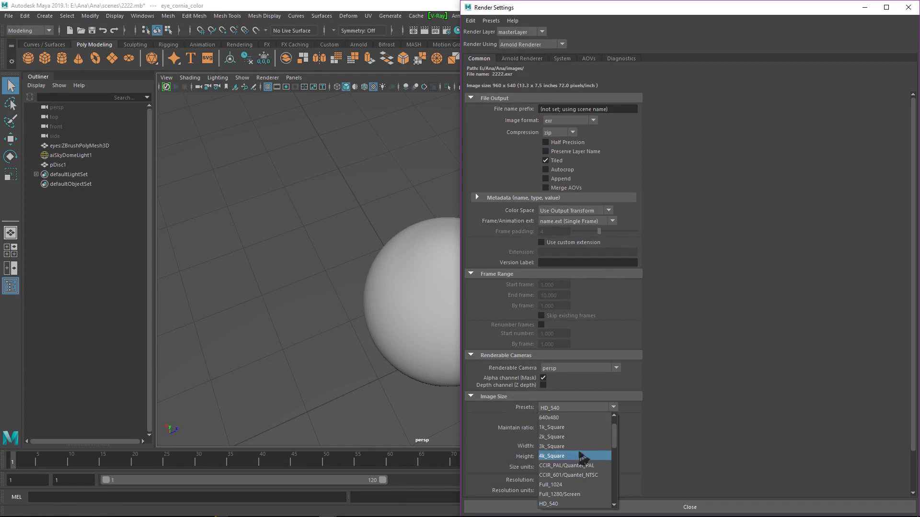
left_click(573, 437)
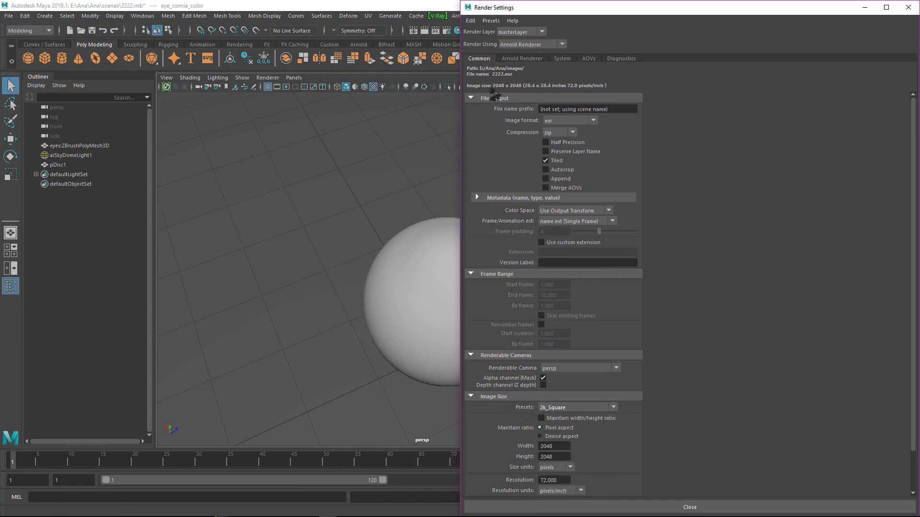
- Set Arnold sampling to Camera (AA) 4 and Diffuse, Specular, Transmission and SSS 3, with Use Autobump in SSS enabled
left_click(527, 58)
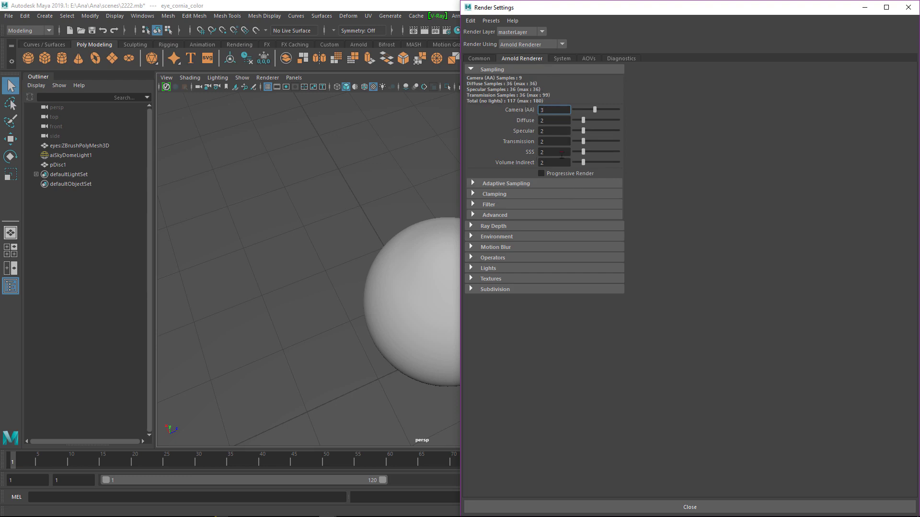
type("4")
key("Tab")
type("3")
key("Tab")
key("Tab")
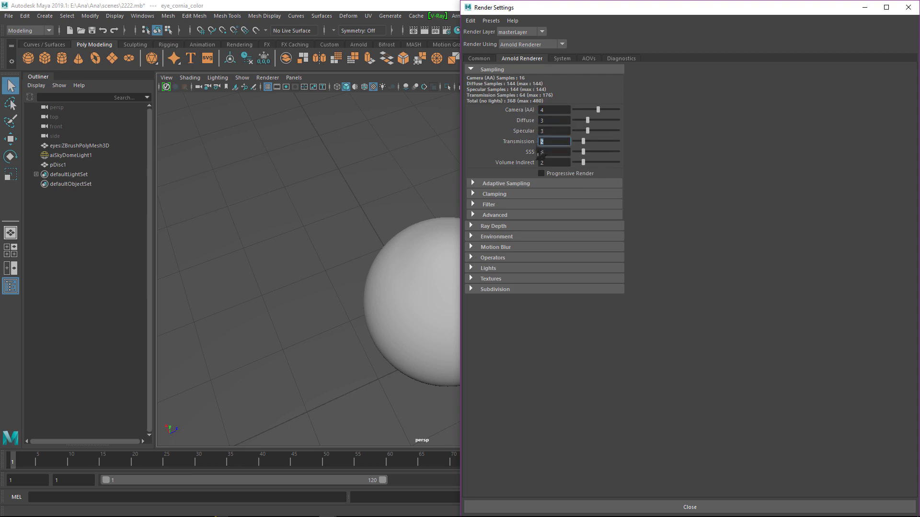
type("3")
key("Tab")
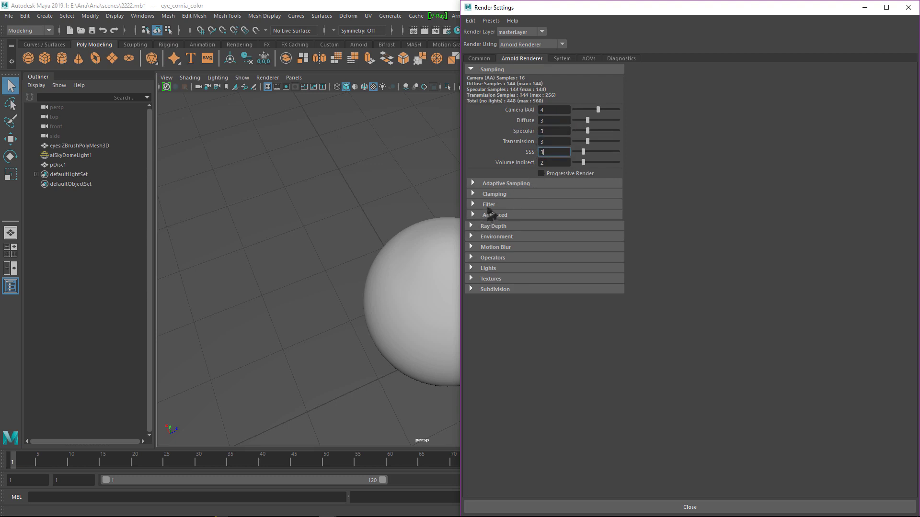
left_click(499, 215)
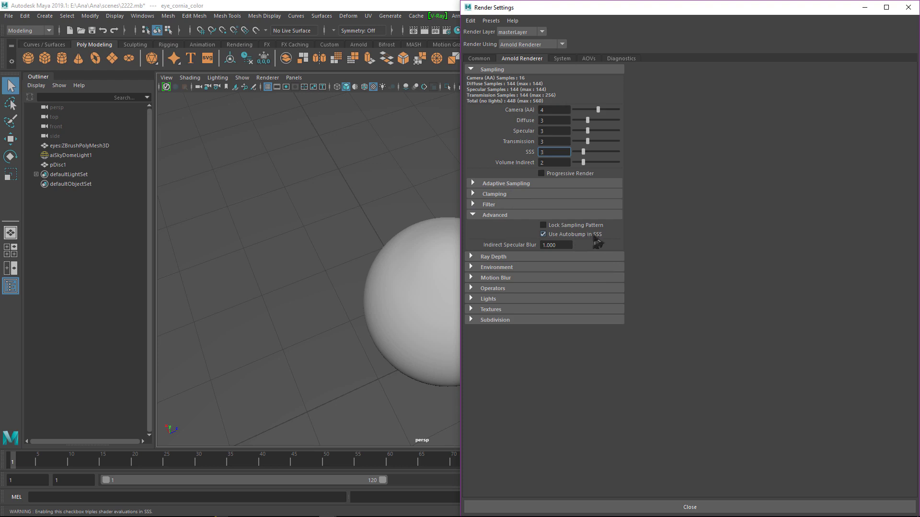
left_click(543, 235)
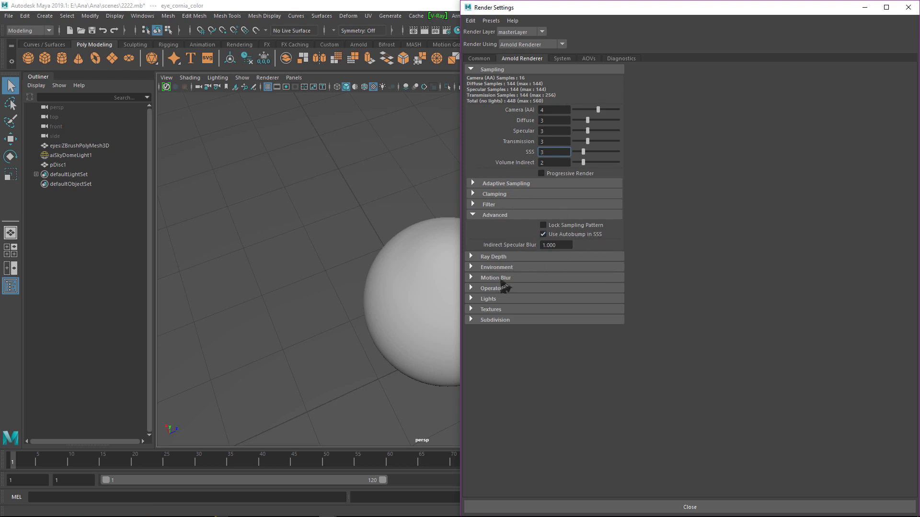
- Set the Arnold ray depth to 3 for Diffuse, Specular and Transmission
left_click(498, 259)
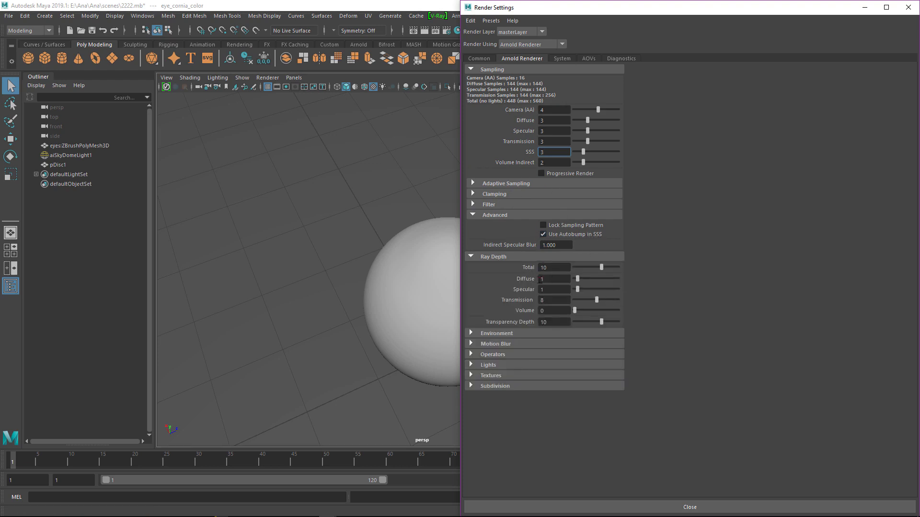
type("3")
double_click(548, 289)
type("3")
key("Tab")
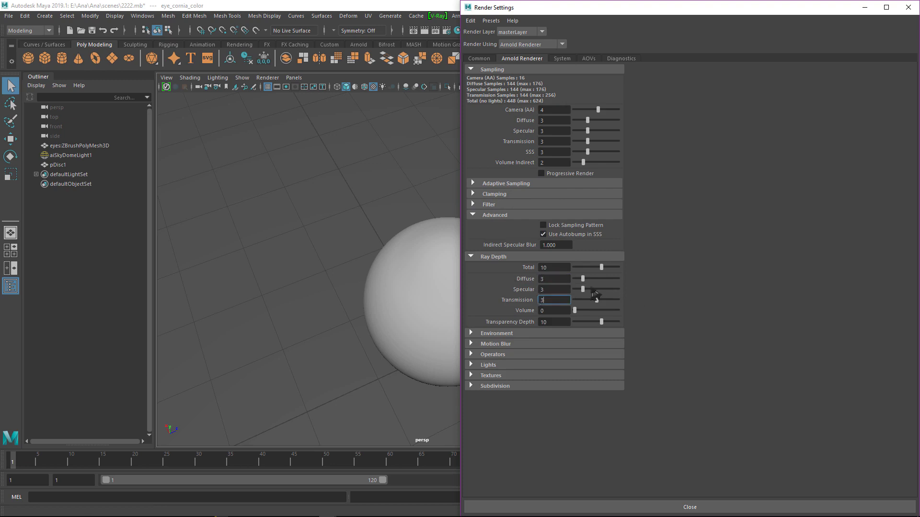
left_click(363, 215)
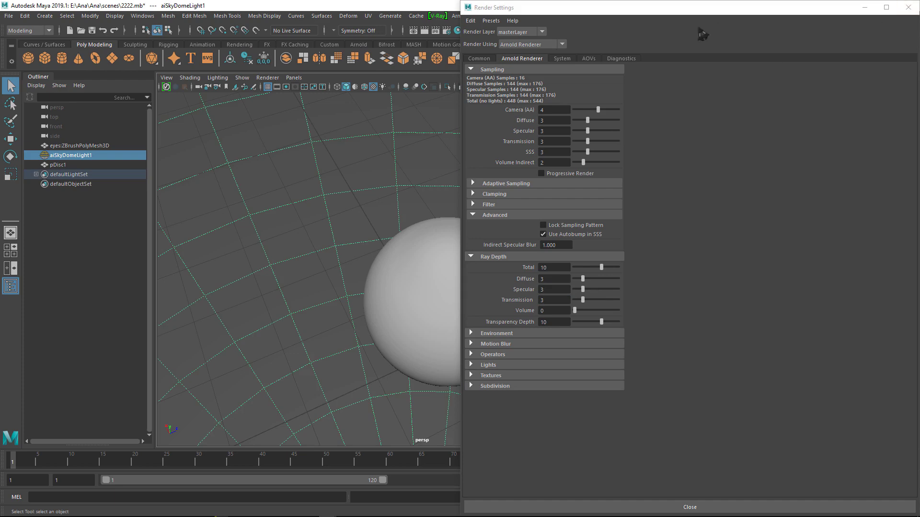
- Check the image size and renderable camera in the common render settings, and close the settings
left_click_drag(679, 17, 506, 98)
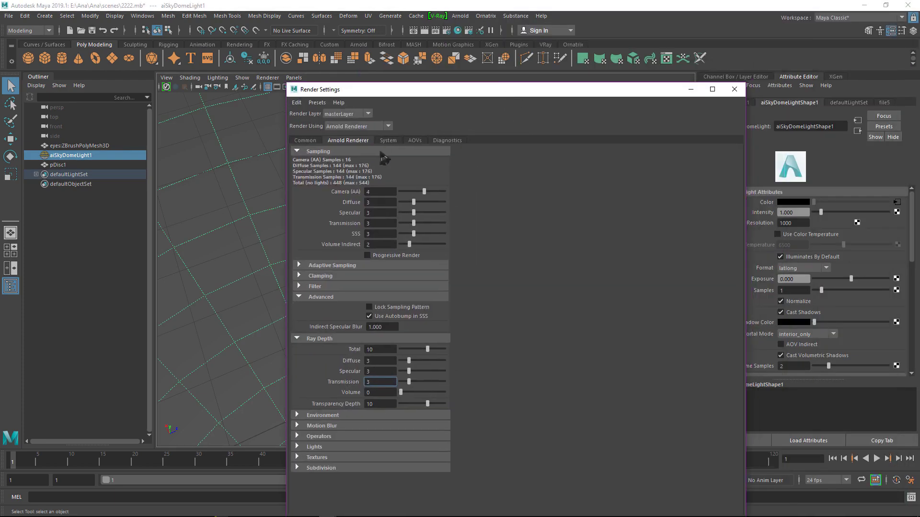
left_click(306, 140)
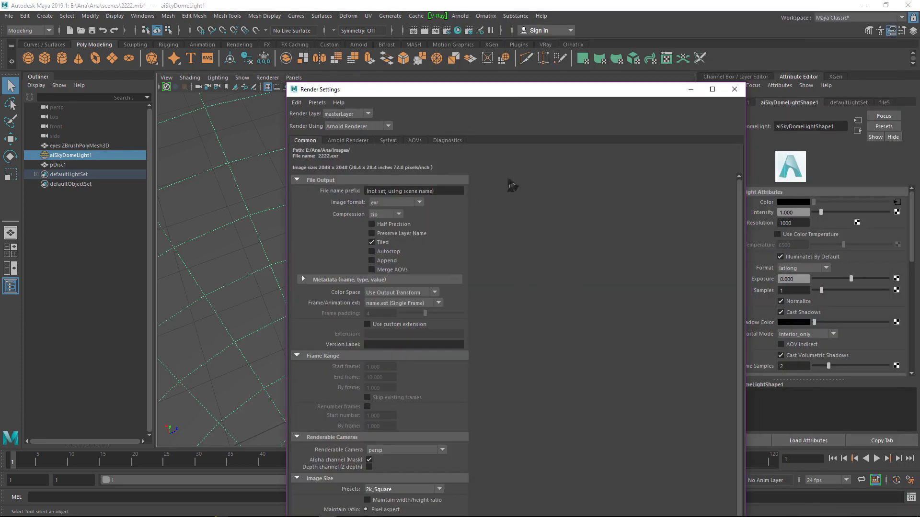
scroll(407, 419, "down", 2)
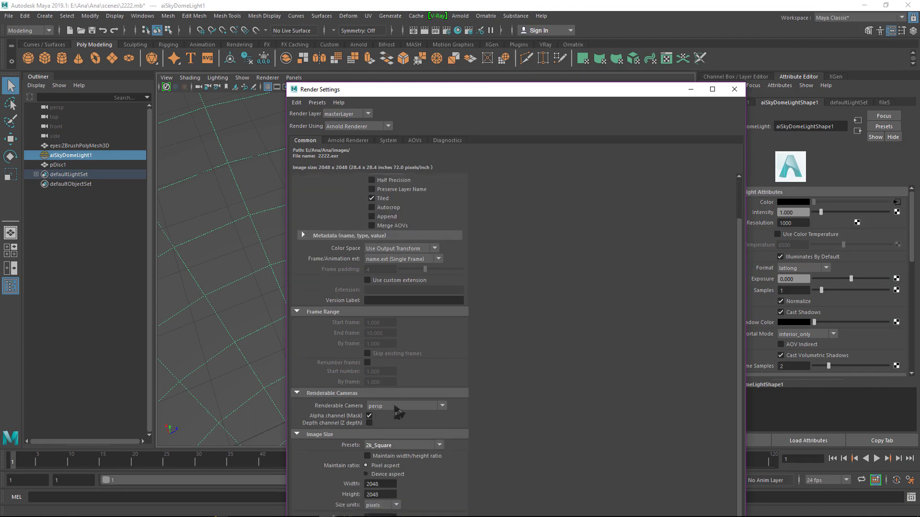
left_click(397, 412)
left_click(454, 383)
left_click(734, 90)
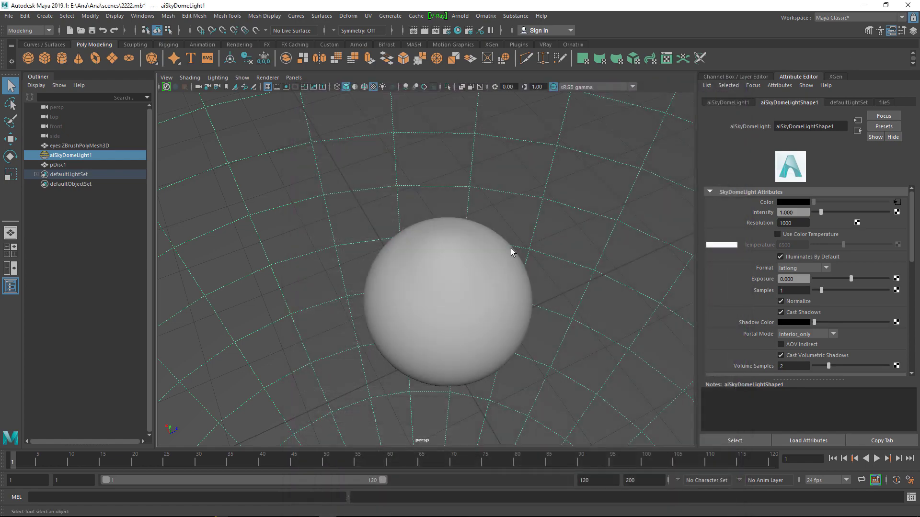
- Frame the eyeball in the perspective view and render the current frame with Arnold
mouse_move(511, 248)
left_mouse_down("alt")
mouse_move(514, 226)
mouse_move(516, 263)
left_mouse_up("alt")
mouse_move(516, 263)
right_mouse_down("alt")
mouse_move(491, 283)
mouse_move(554, 287)
mouse_move(530, 273)
right_mouse_up("alt")
left_click(413, 30)
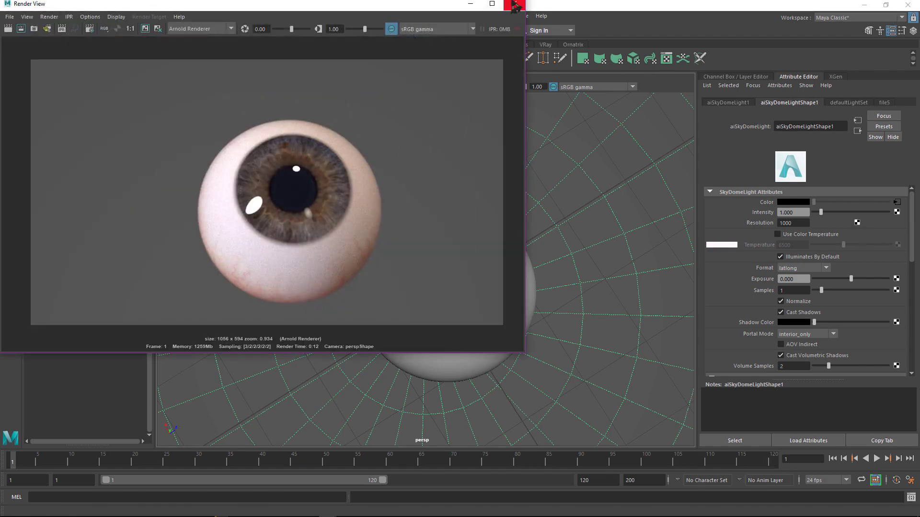
left_click(514, 6)
left_click_drag(501, 199, 501, 202, "alt")
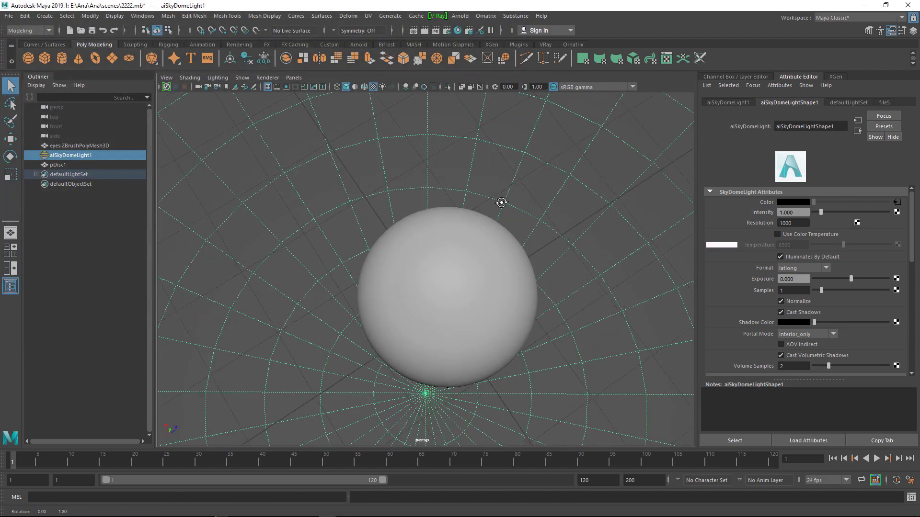
left_click(424, 30)
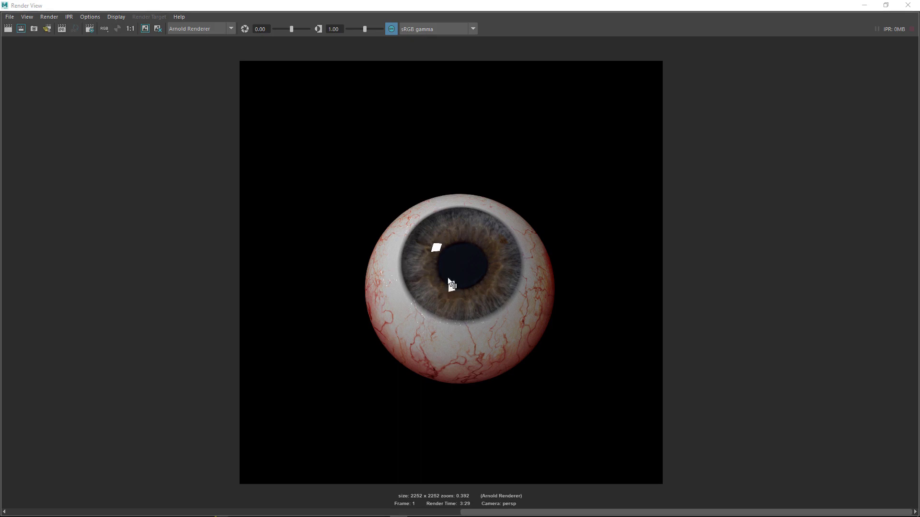
- Switch to the web browser showing the Cubebrush store page
key("alt+Tab")
key("alt+Tab")
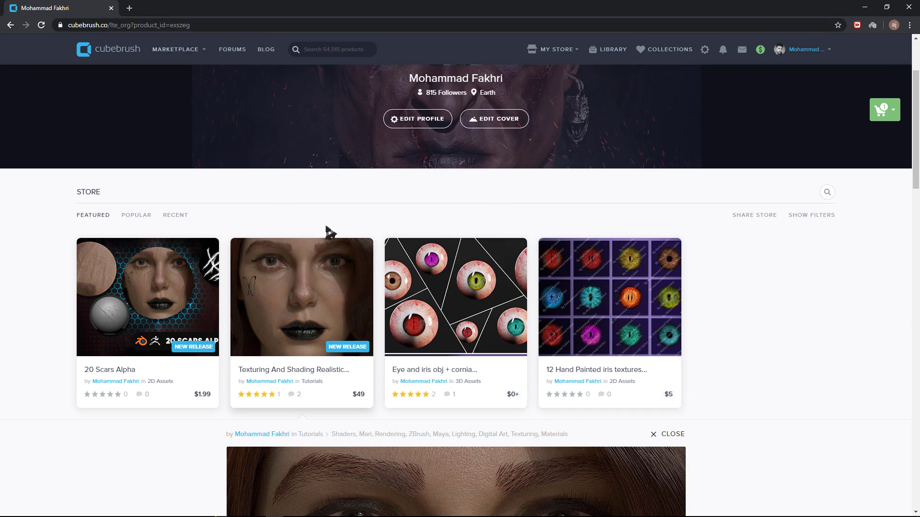
- Look over the store's featured products and the main preview image of Texturing And Shading Realistic Skin
scroll(493, 137, "down", 1)
scroll(574, 287, "up", 2)
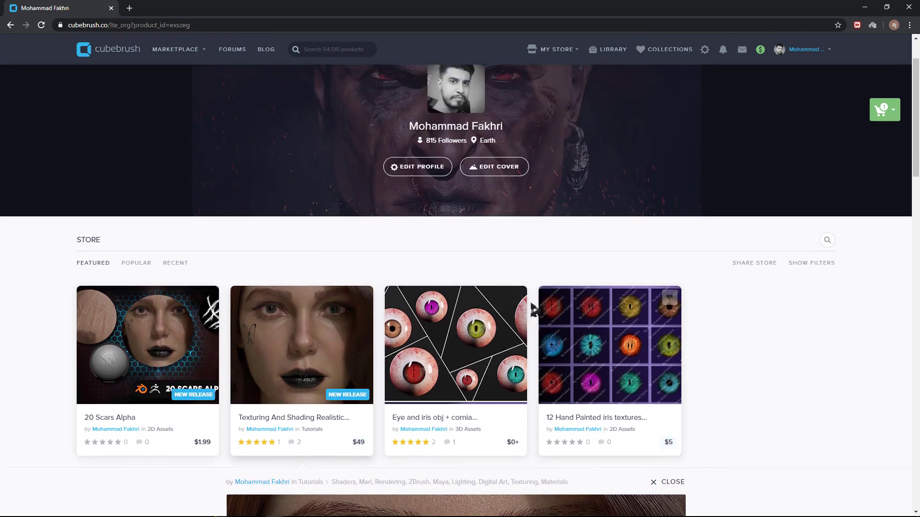
scroll(539, 311, "down", 3)
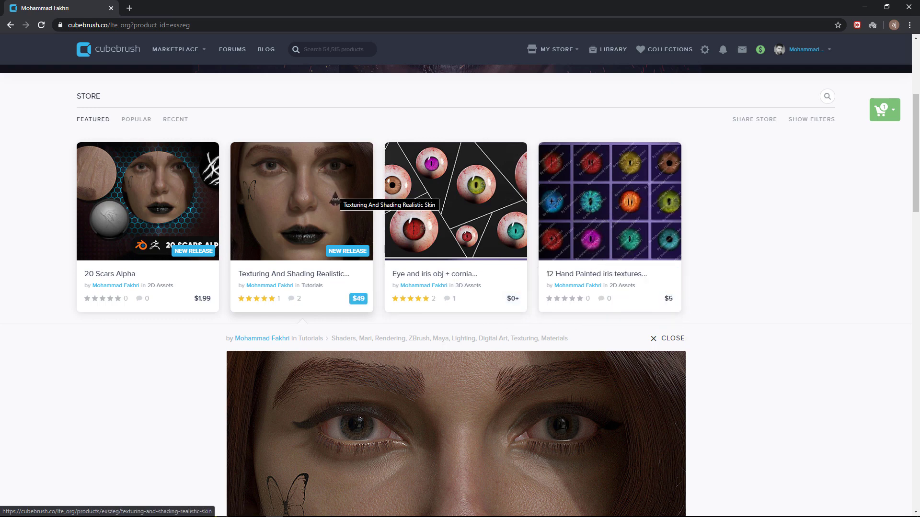
scroll(404, 270, "down", 6)
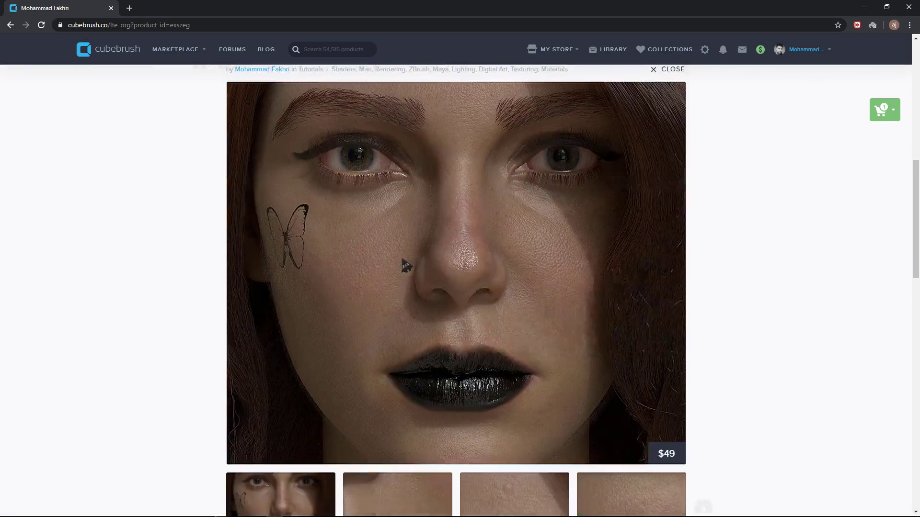
scroll(498, 254, "up", 1)
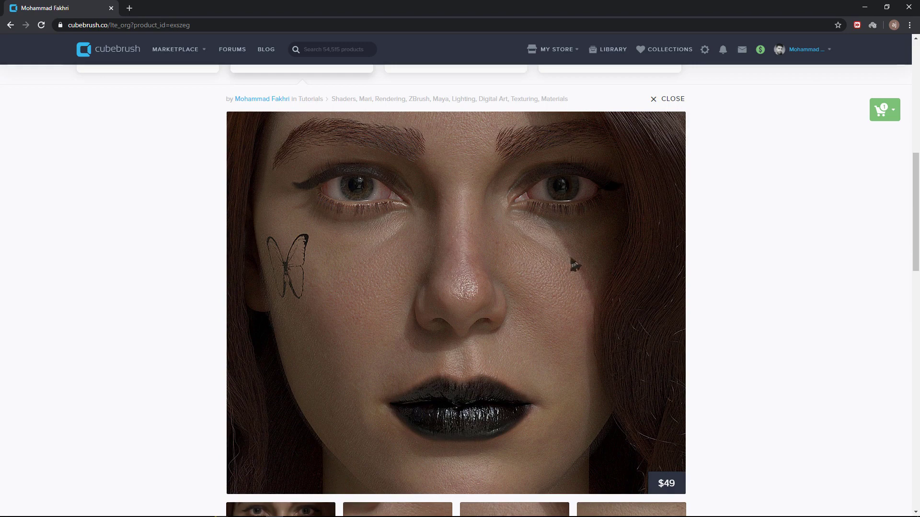
- View the enlarged skin and lip close-ups in the Texturing And Shading Realistic Skin gallery, and close the image viewer
scroll(573, 265, "down", 6)
left_click(397, 256)
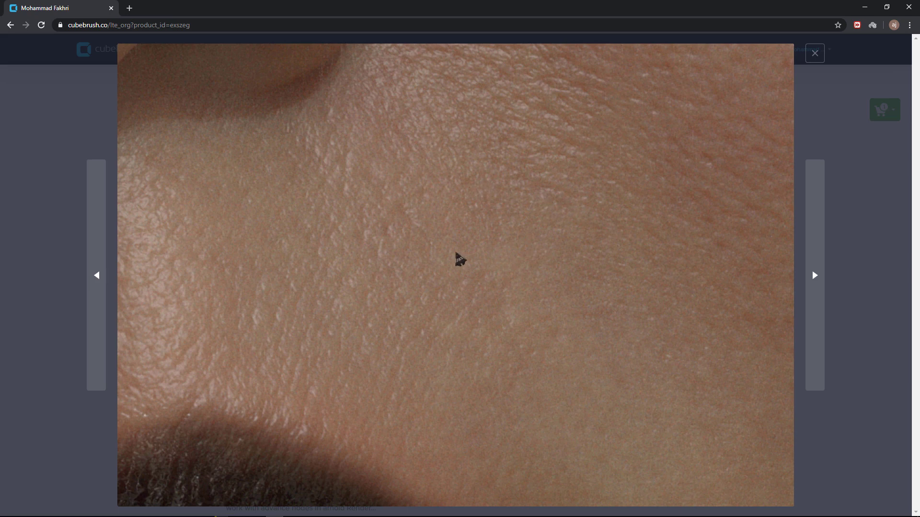
left_click(816, 297)
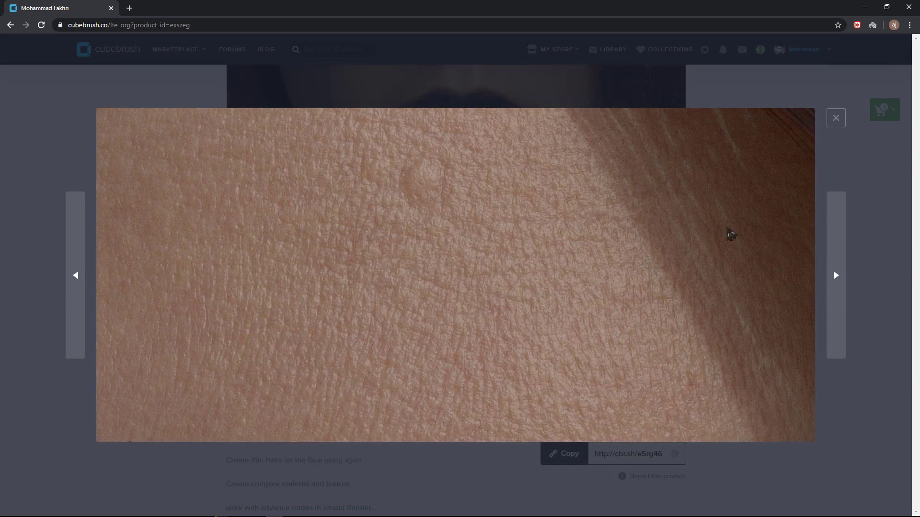
left_click(829, 261)
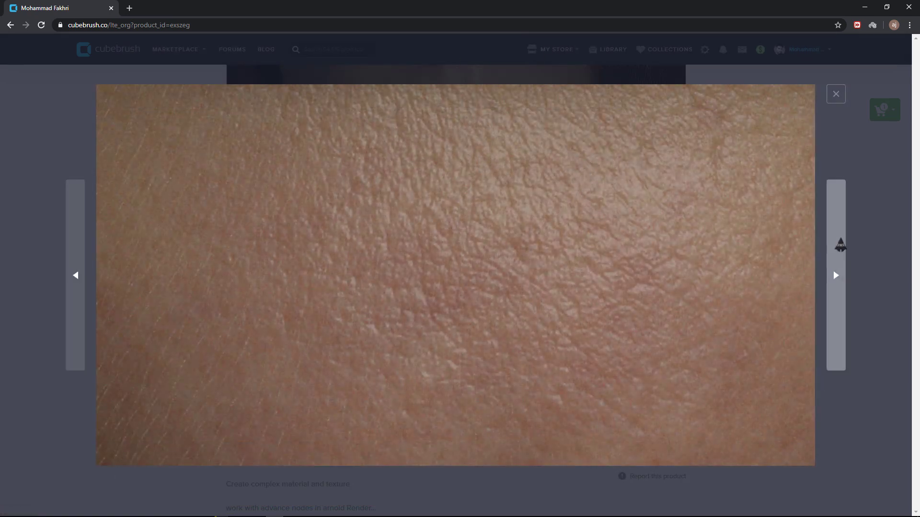
left_click(840, 244)
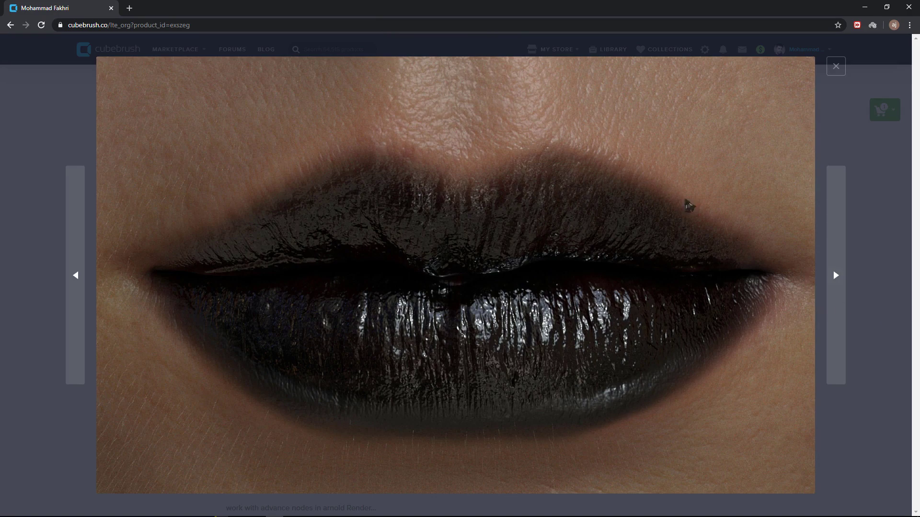
left_click(831, 70)
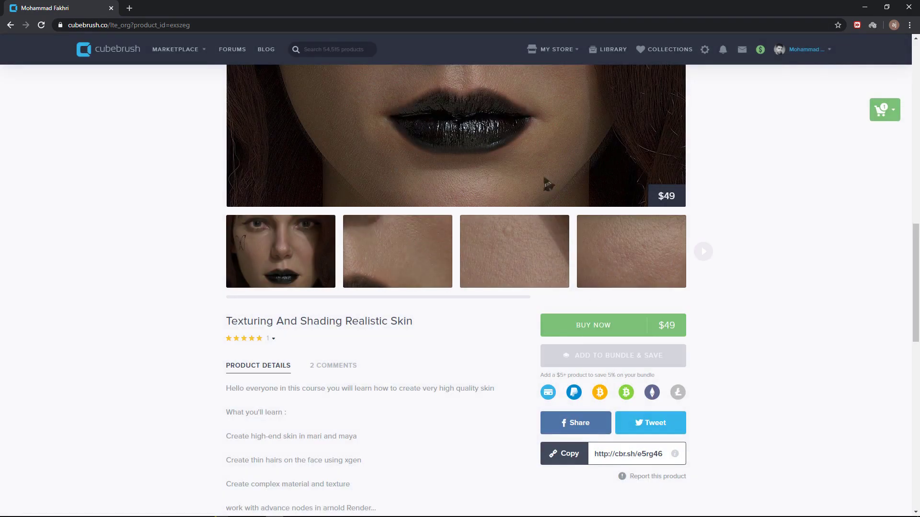
- Review the skin course's preview images, product details and included file on its store page
scroll(548, 184, "up", 6)
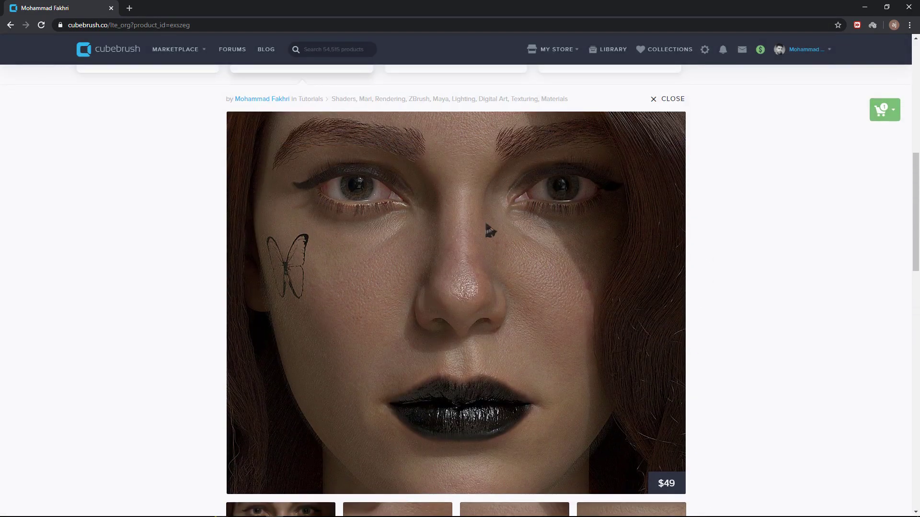
scroll(618, 268, "down", 6)
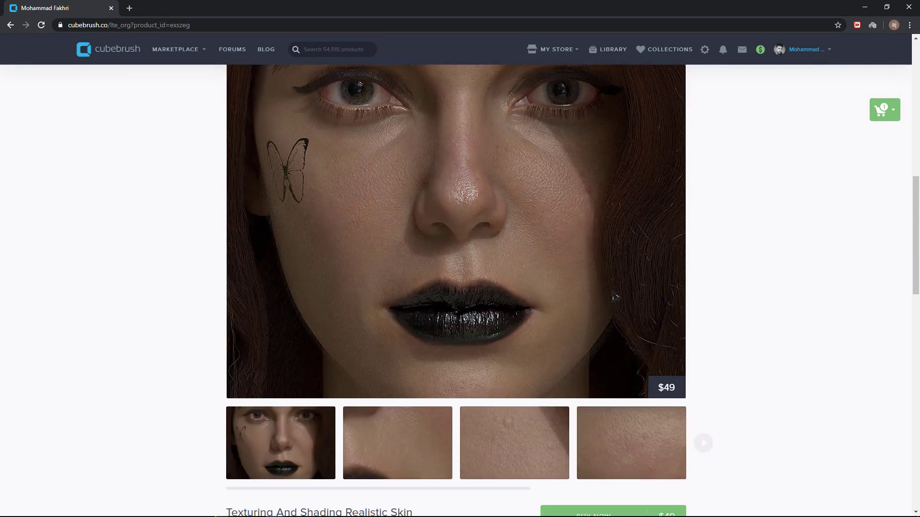
scroll(618, 268, "down", 5)
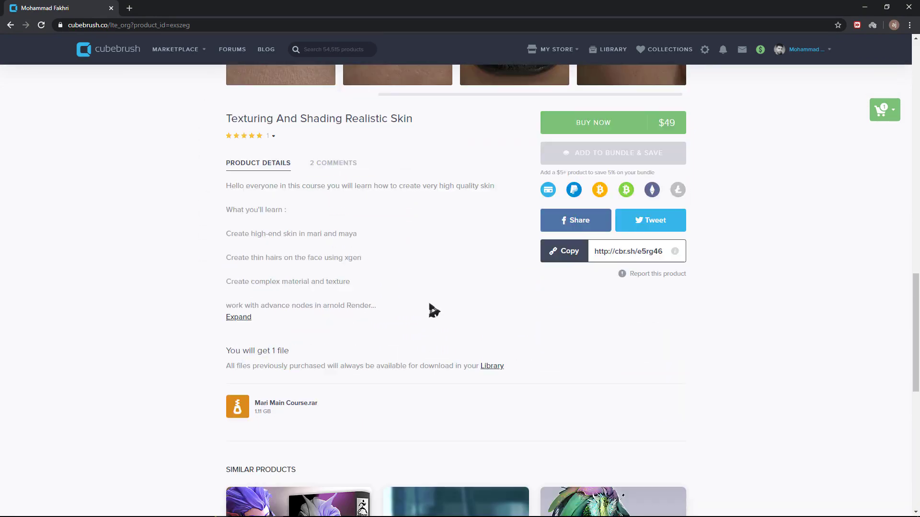
scroll(699, 346, "up", 13)
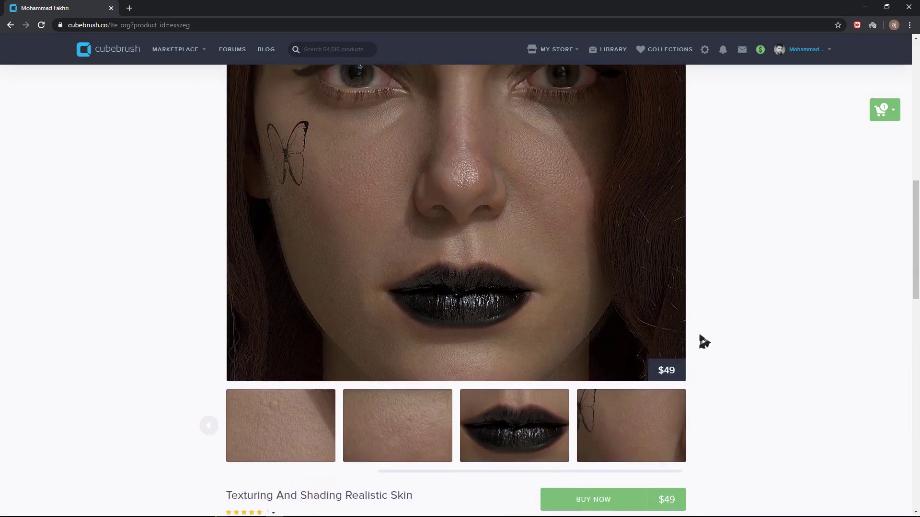